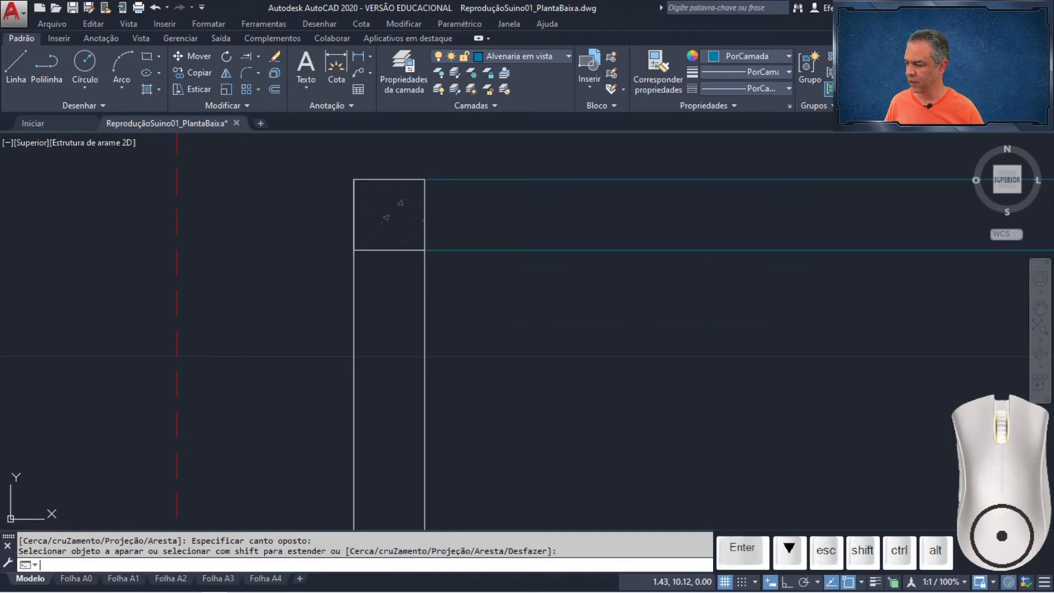
# Extend the two horizontal lines of the bottom wall to the edge of the plan's lower-left corner pillar
pyautogui.press('Return')
pyautogui.moveTo(505, 313); pyautogui.dragTo(417, 131, button='middle')
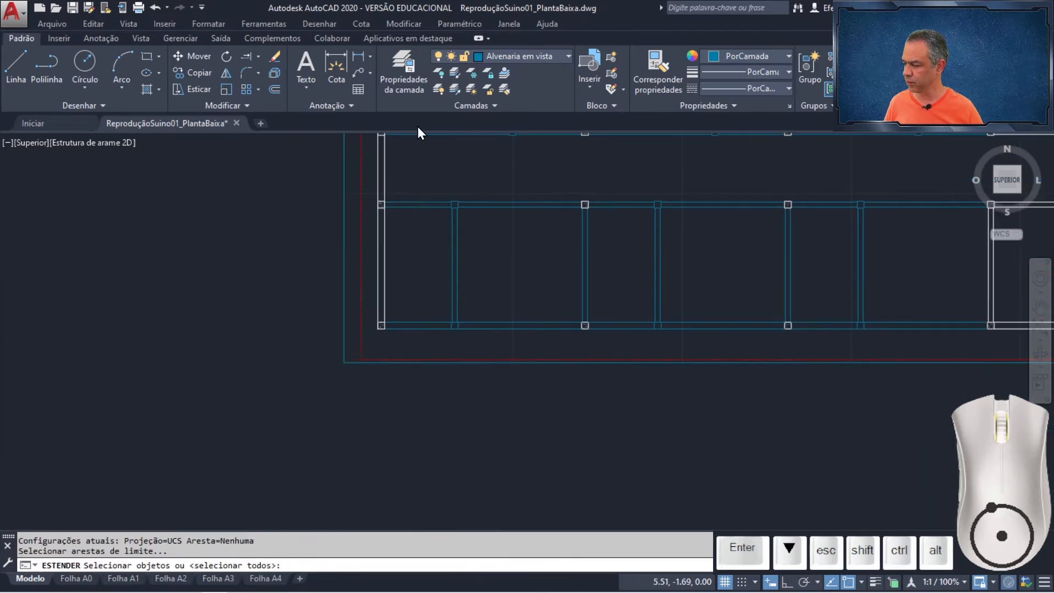
pyautogui.scroll(6, 398, 343)
pyautogui.scroll(2, 339, 289)
pyautogui.moveTo(340, 290); pyautogui.dragTo(428, 375, button='middle')
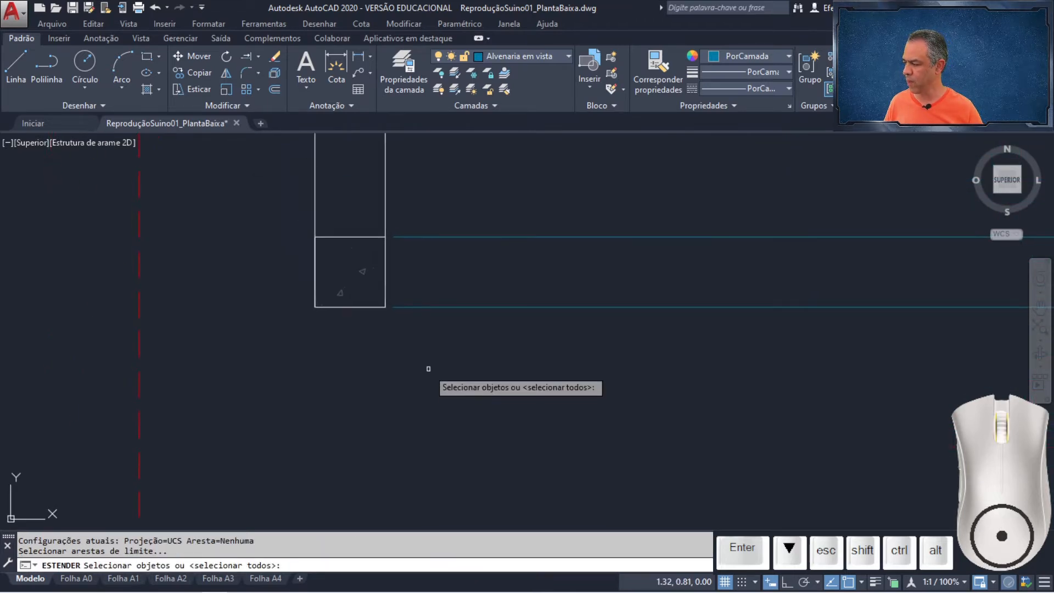
pyautogui.click(385, 270)
pyautogui.press('Return')
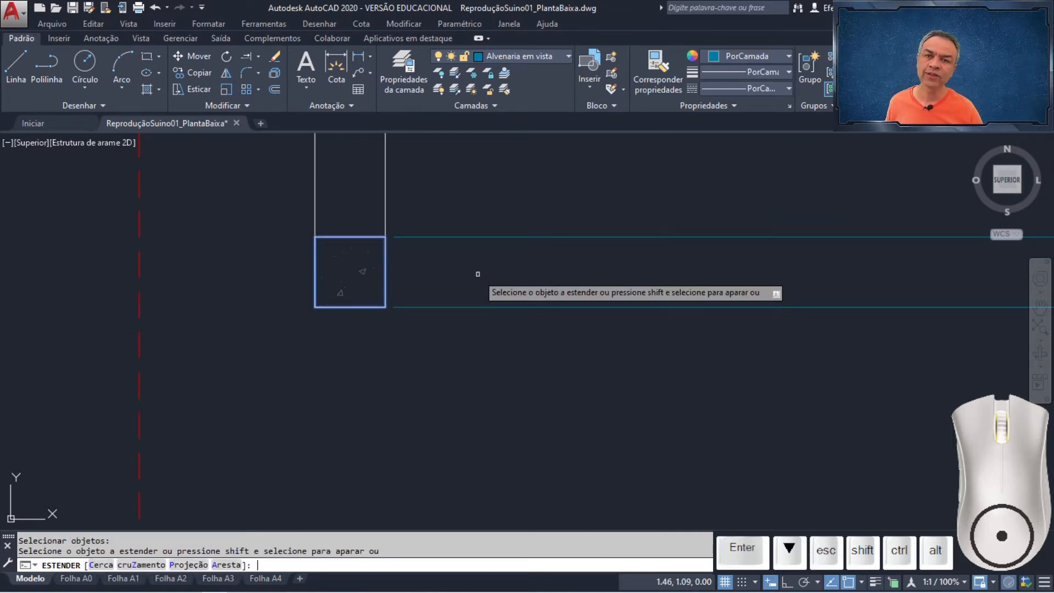
pyautogui.click(447, 192)
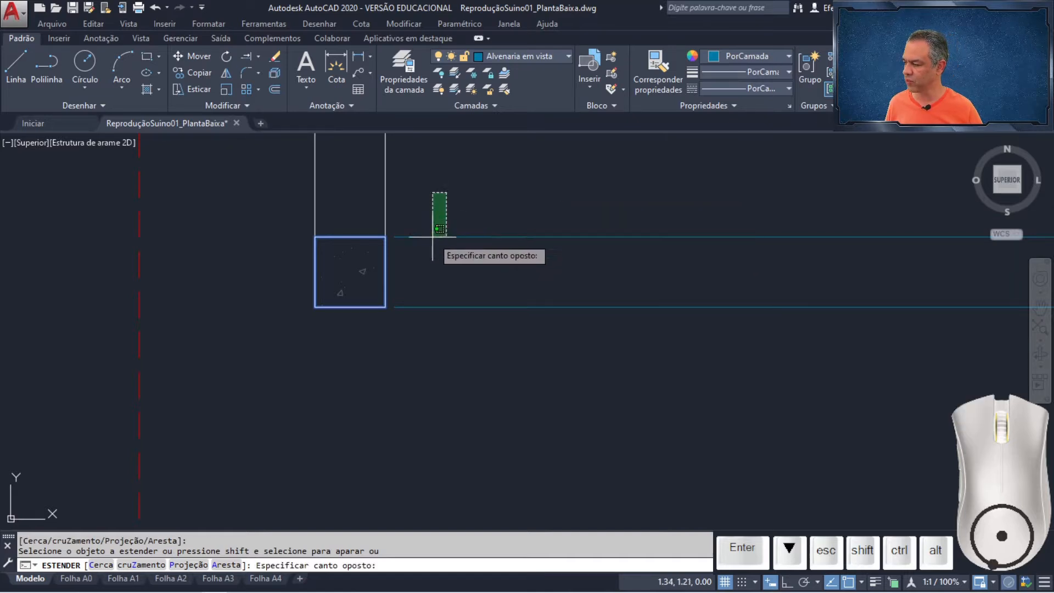
pyautogui.click(408, 362)
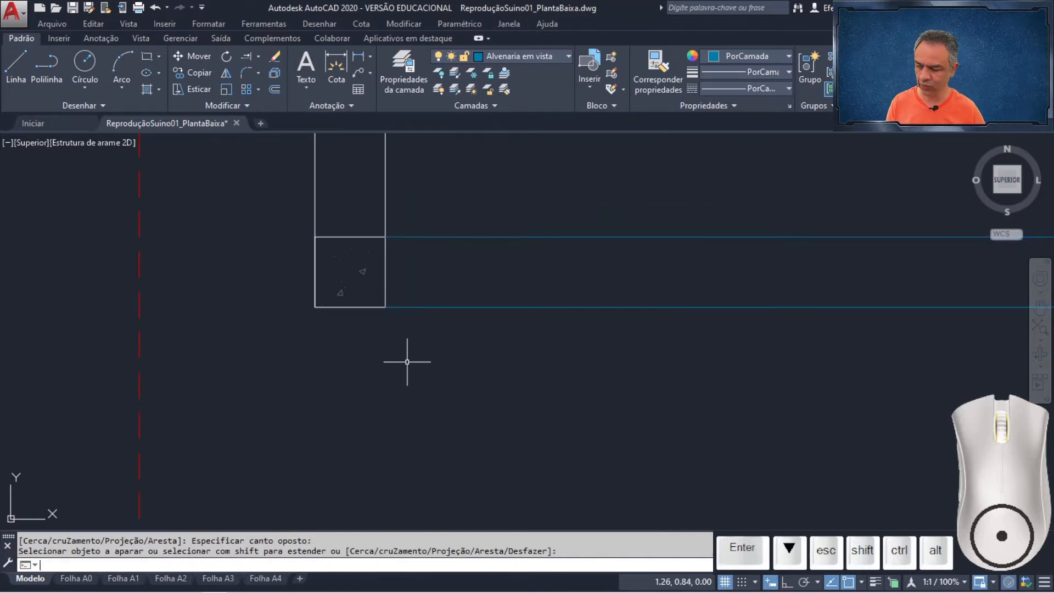
# Make Alvenaria em projeção the current layer
pyautogui.middleClick(407, 362)
pyautogui.middleClick(407, 361)
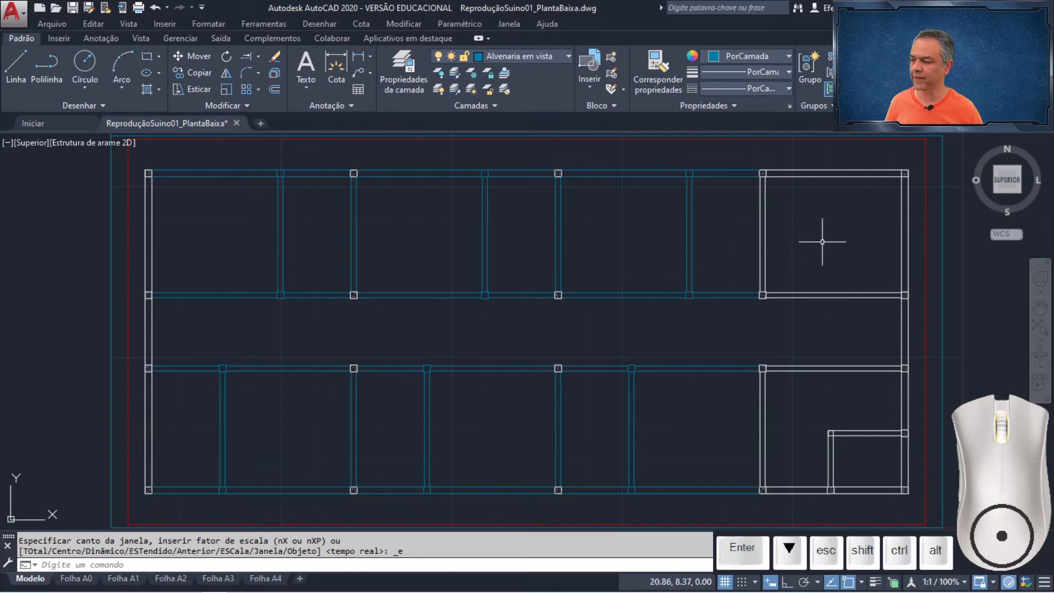
pyautogui.scroll(4, 822, 233)
pyautogui.moveTo(815, 213); pyautogui.dragTo(488, 294, button='middle')
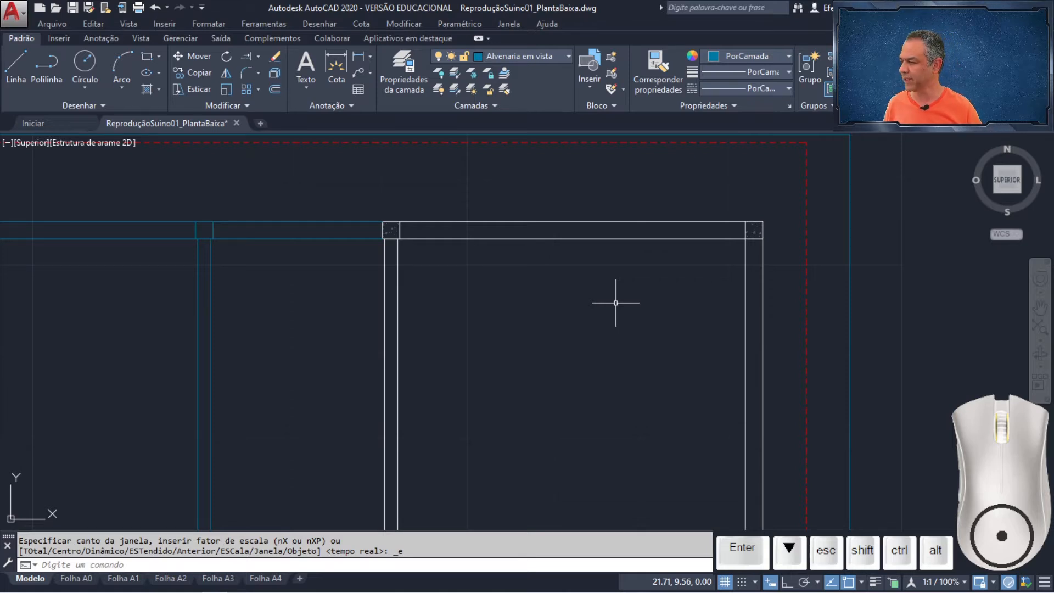
pyautogui.click(570, 57)
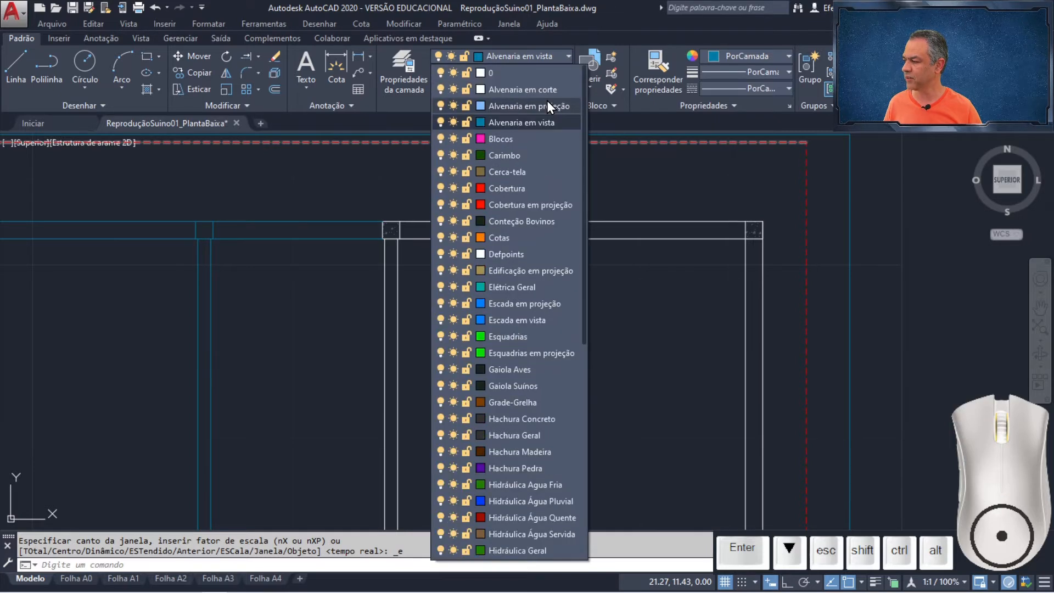
pyautogui.click(547, 102)
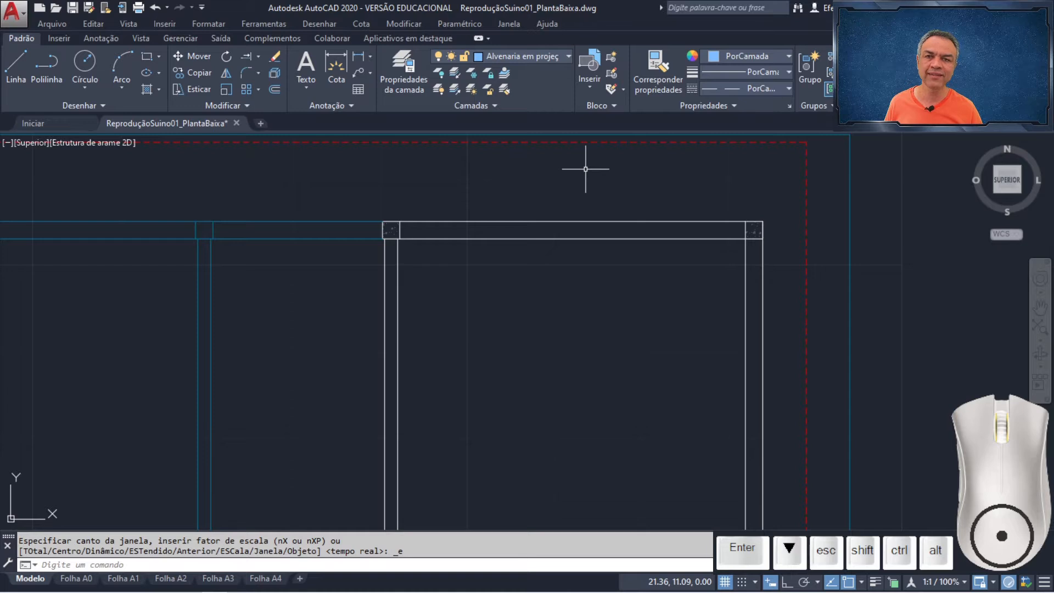
# Draw a line across the upper-right room's top wall, starting @0.25<0 from its upper-left inner corner and ending perpendicular to the outer face
pyautogui.click(25, 67)
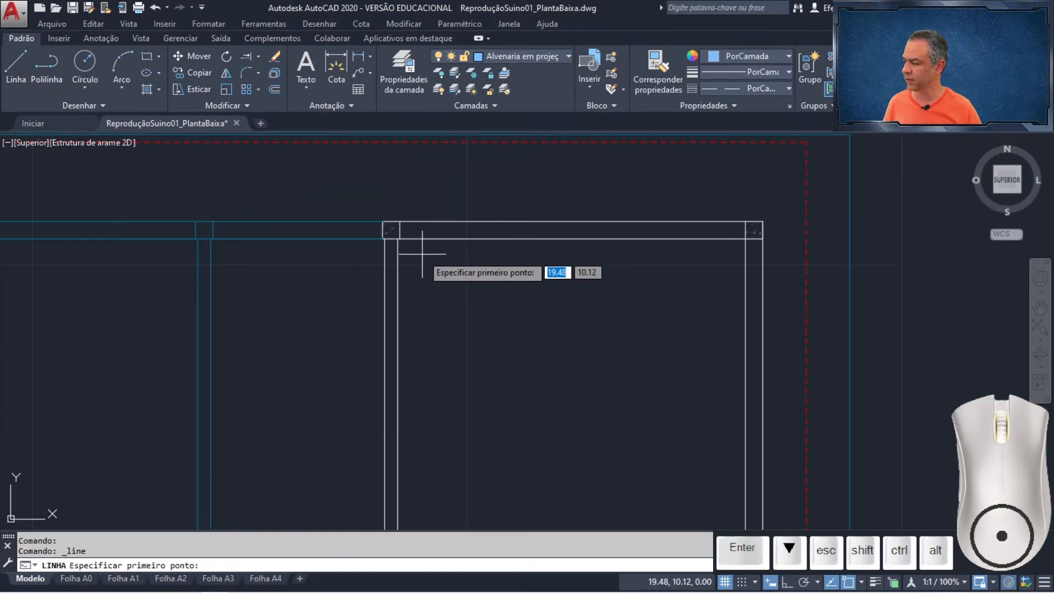
pyautogui.scroll(3, 422, 254)
pyautogui.moveTo(424, 242)
pyautogui.mouseDown(button='middle')
pyautogui.moveTo(388, 301)
pyautogui.moveTo(281, 372)
pyautogui.moveTo(269, 357)
pyautogui.mouseUp(button='middle')
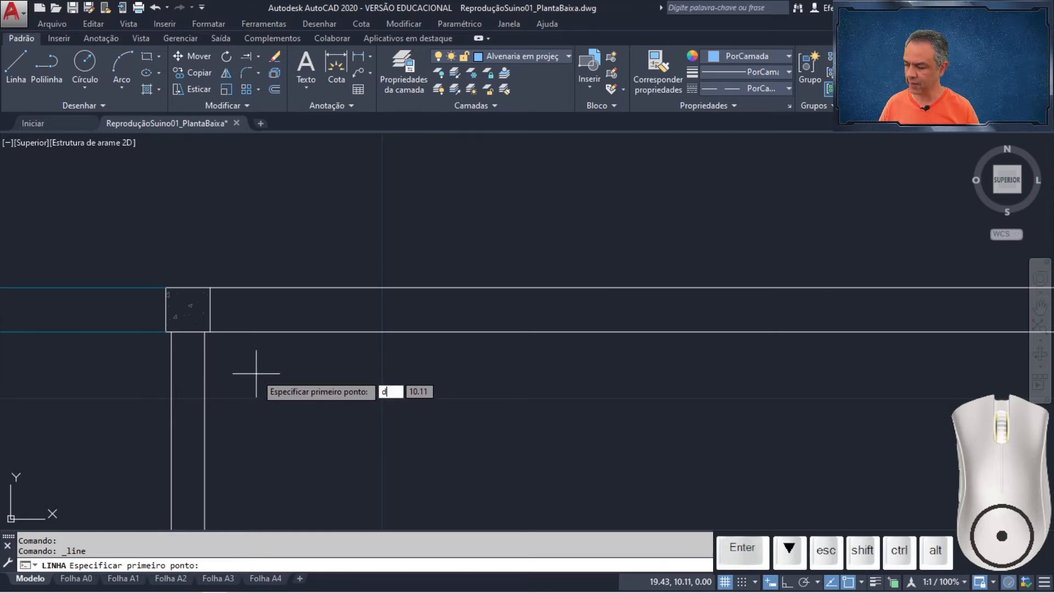
pyautogui.press('Return')
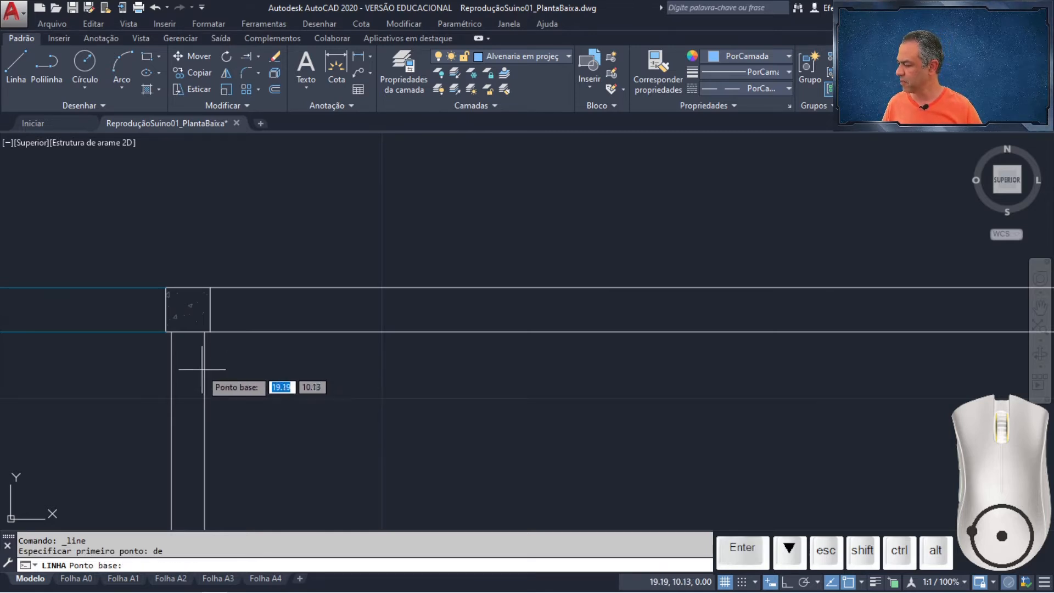
pyautogui.scroll(2, 188, 364)
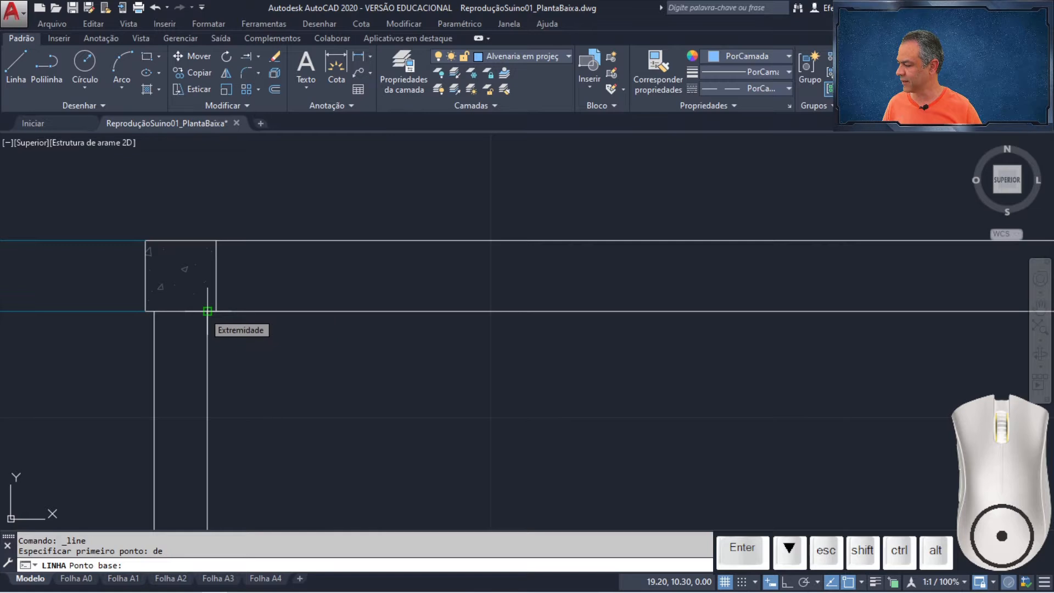
pyautogui.click(208, 311)
pyautogui.write('@')
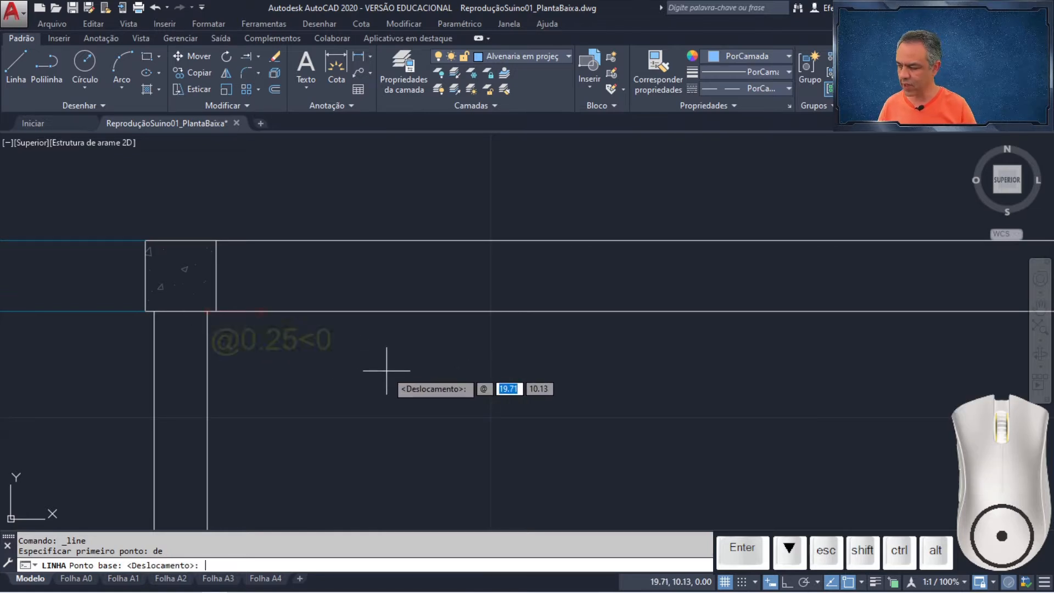
pyautogui.write('0.25<')
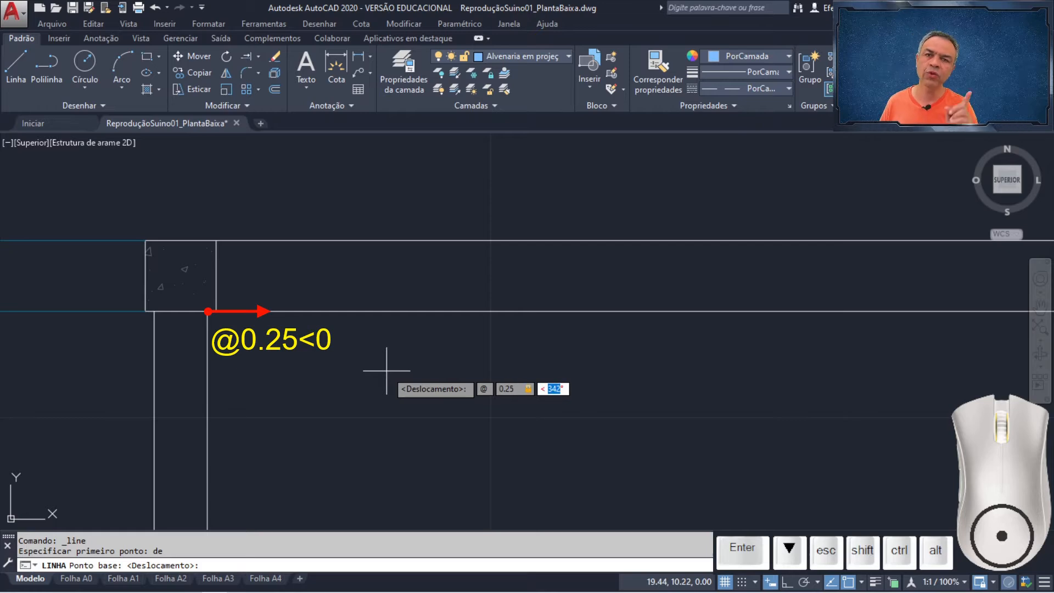
pyautogui.write('0')
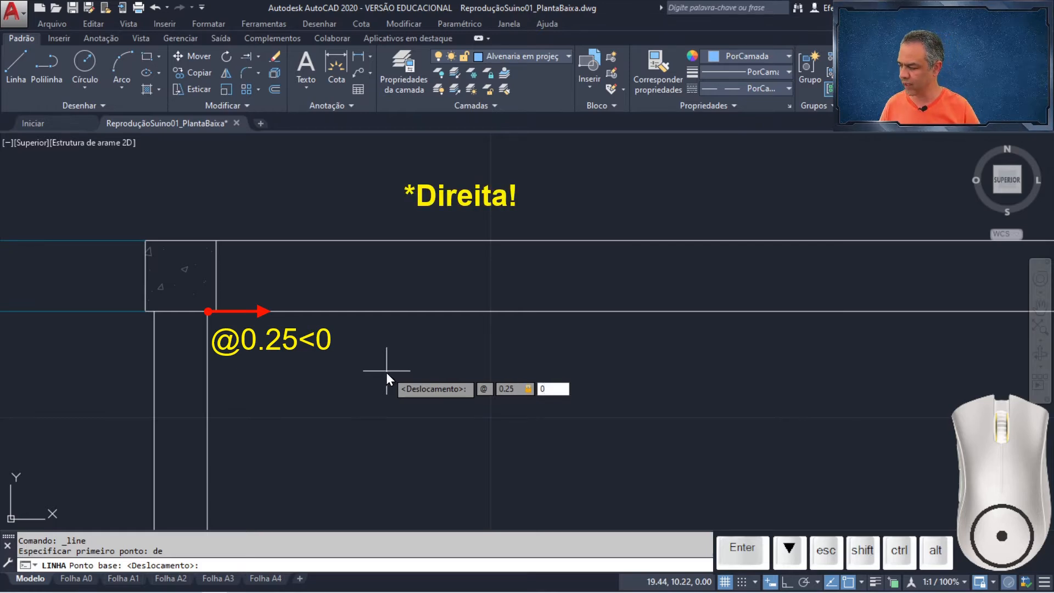
pyautogui.press('Return')
pyautogui.keyDown('ctrl'); pyautogui.rightClick(387, 371); pyautogui.keyUp('ctrl')
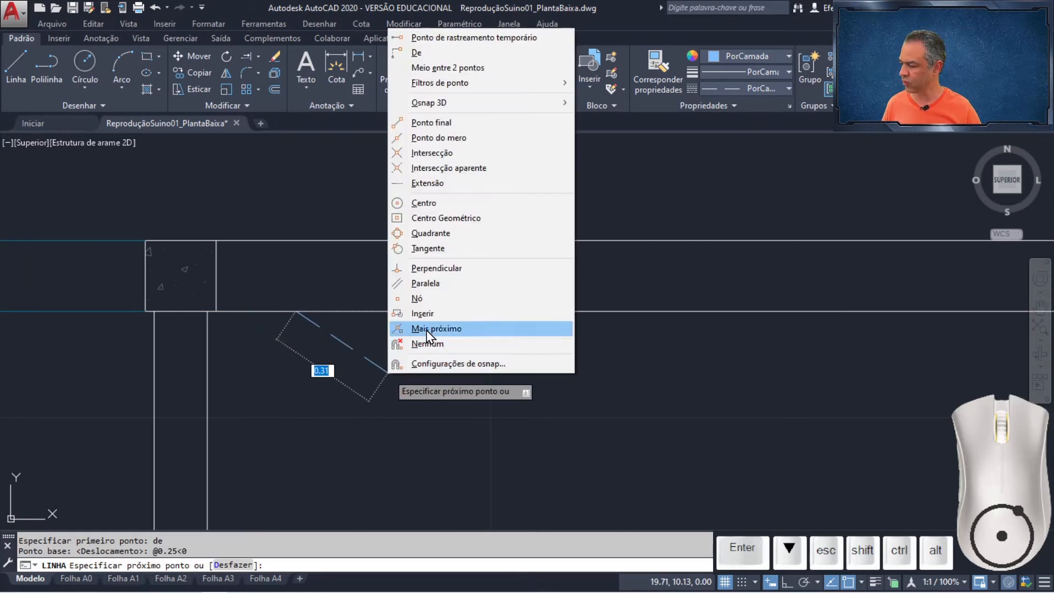
pyautogui.click(446, 269)
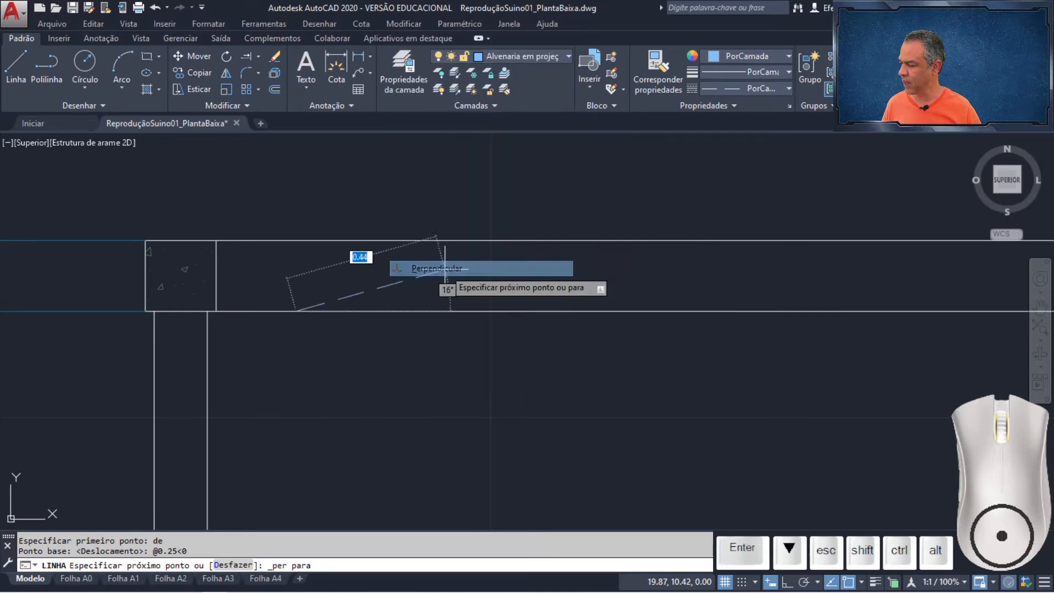
pyautogui.click(296, 240)
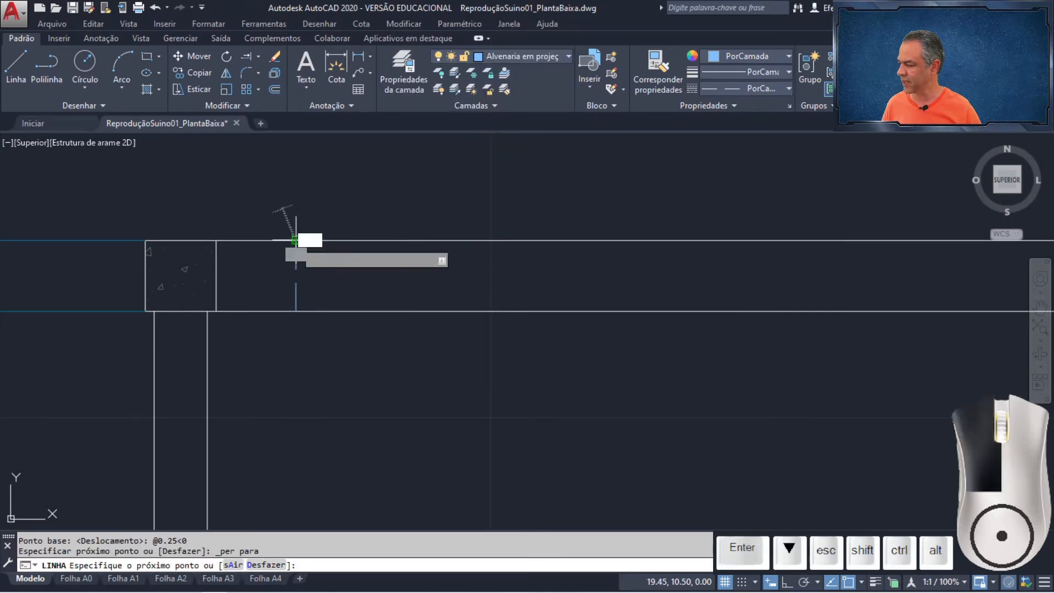
pyautogui.press('Return')
# Draw a second line across the same wall, starting @0.25<180 from the room's upper-right inner corner and ending perpendicular to the outer face
pyautogui.press('Return')
pyautogui.moveTo(378, 213)
pyautogui.mouseDown(button='middle')
pyautogui.moveTo(407, 231)
pyautogui.moveTo(607, 283)
pyautogui.moveTo(313, 290)
pyautogui.moveTo(523, 283)
pyautogui.mouseUp(button='middle')
pyautogui.scroll(4, 544, 287)
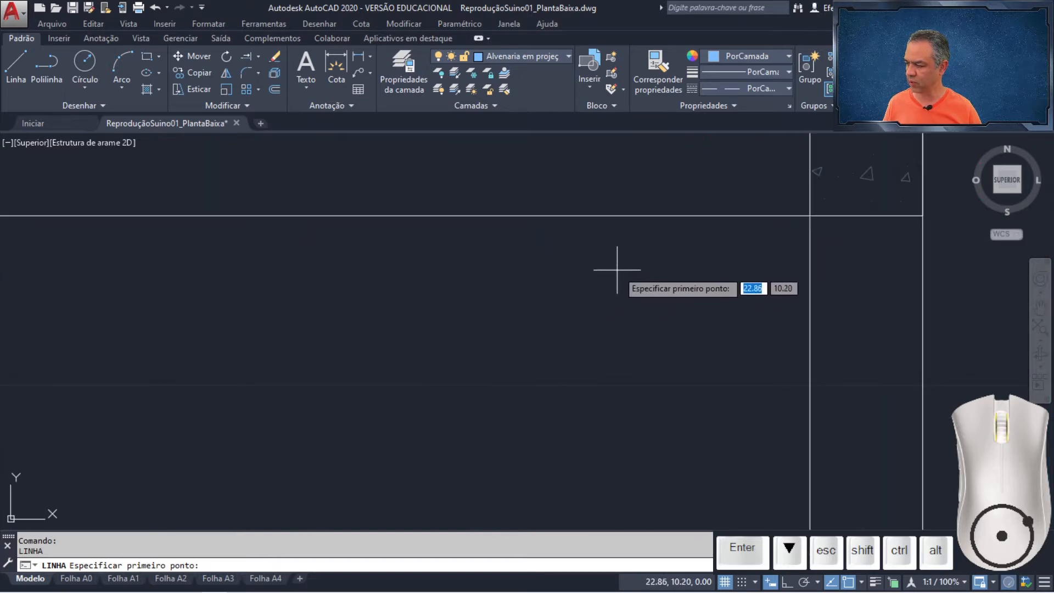
pyautogui.moveTo(617, 268); pyautogui.dragTo(515, 331, button='middle')
pyautogui.write('de')
pyautogui.press('Return')
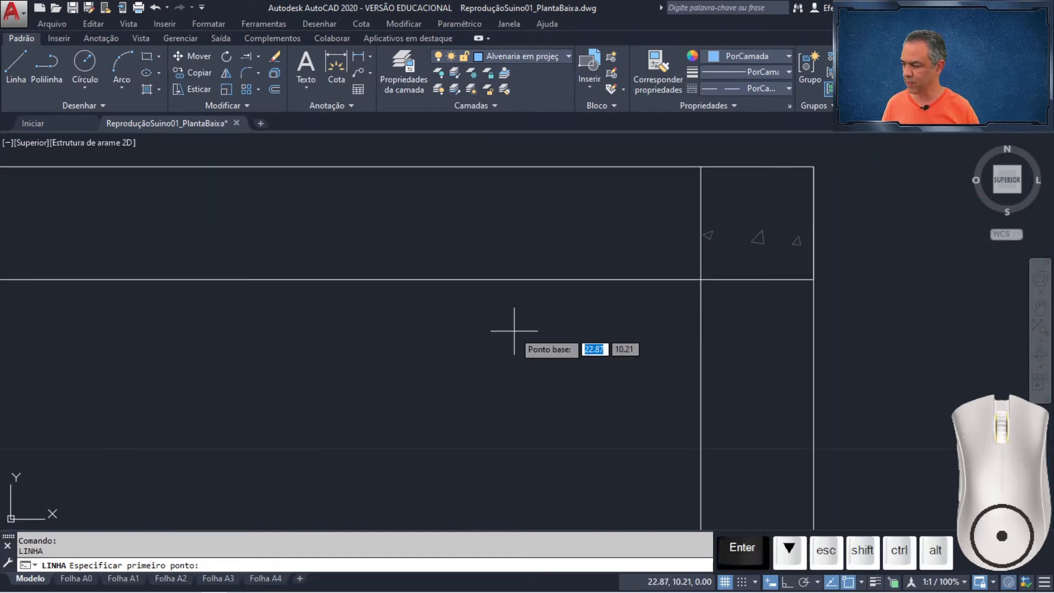
pyautogui.click(702, 278)
pyautogui.write('@')
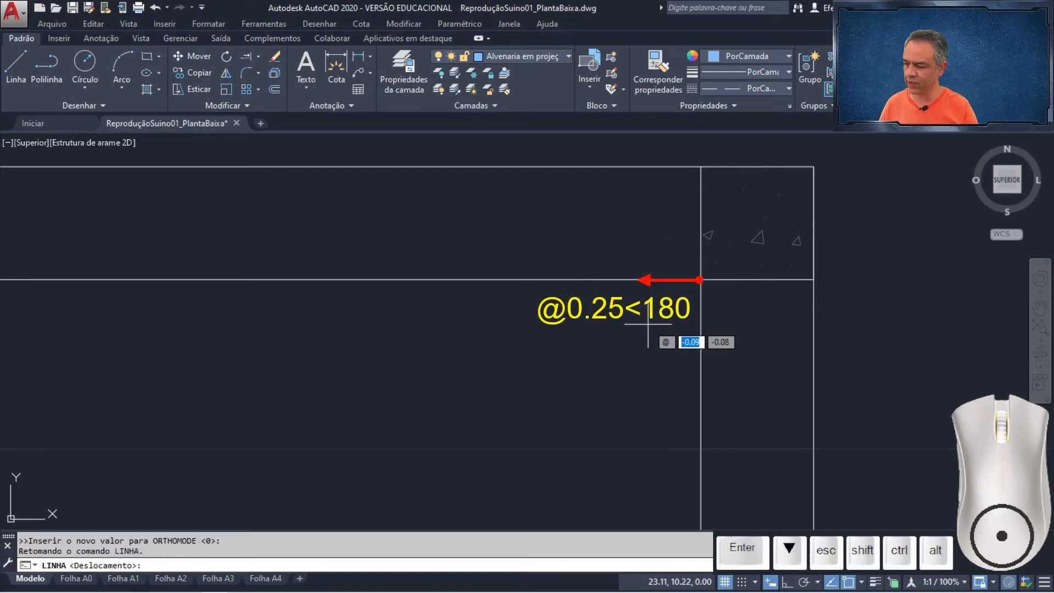
pyautogui.write('0.25')
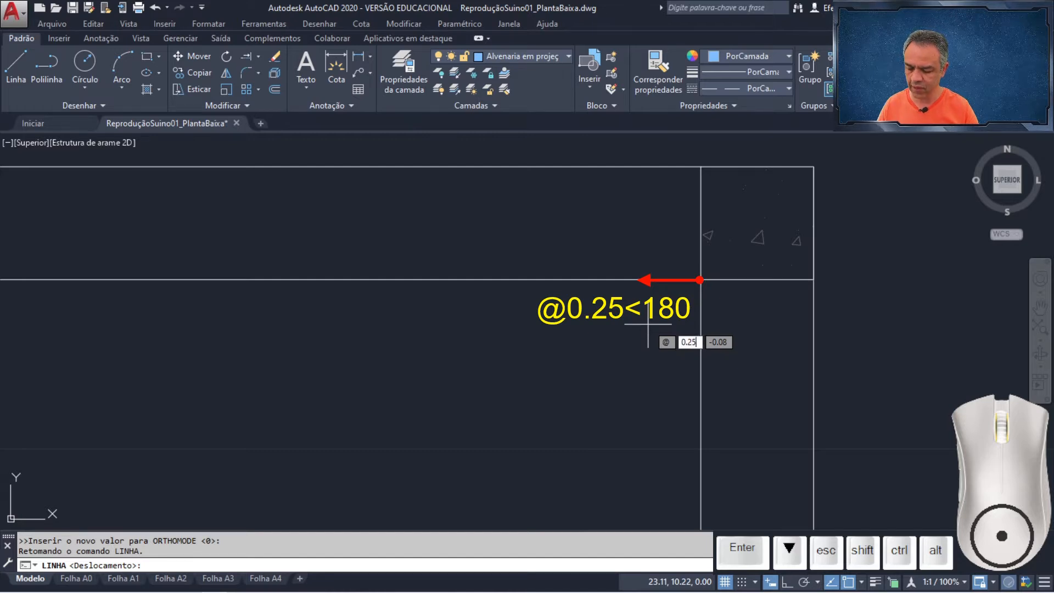
pyautogui.write('<')
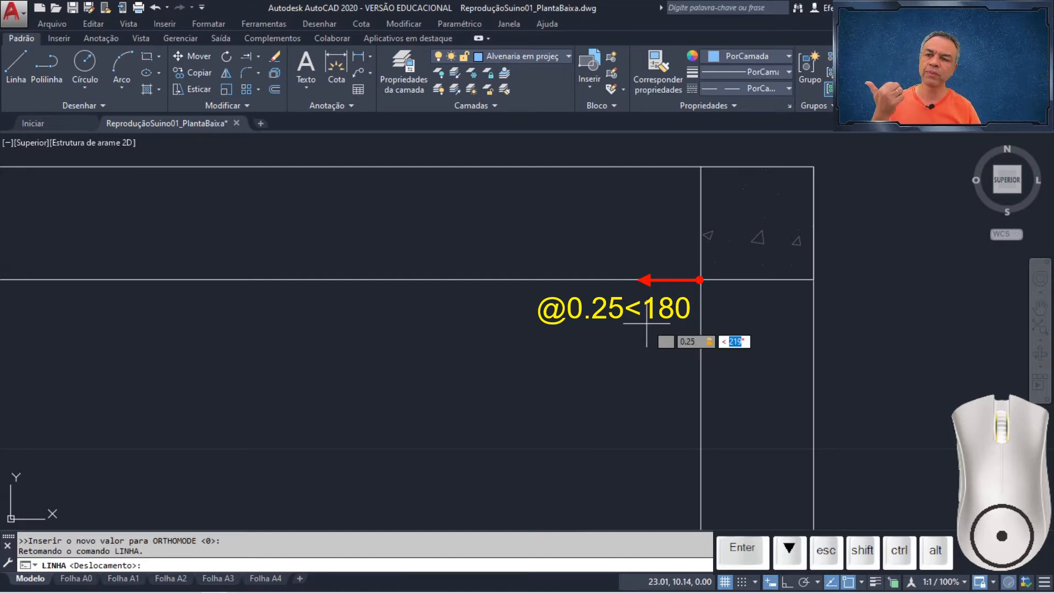
pyautogui.write('1')
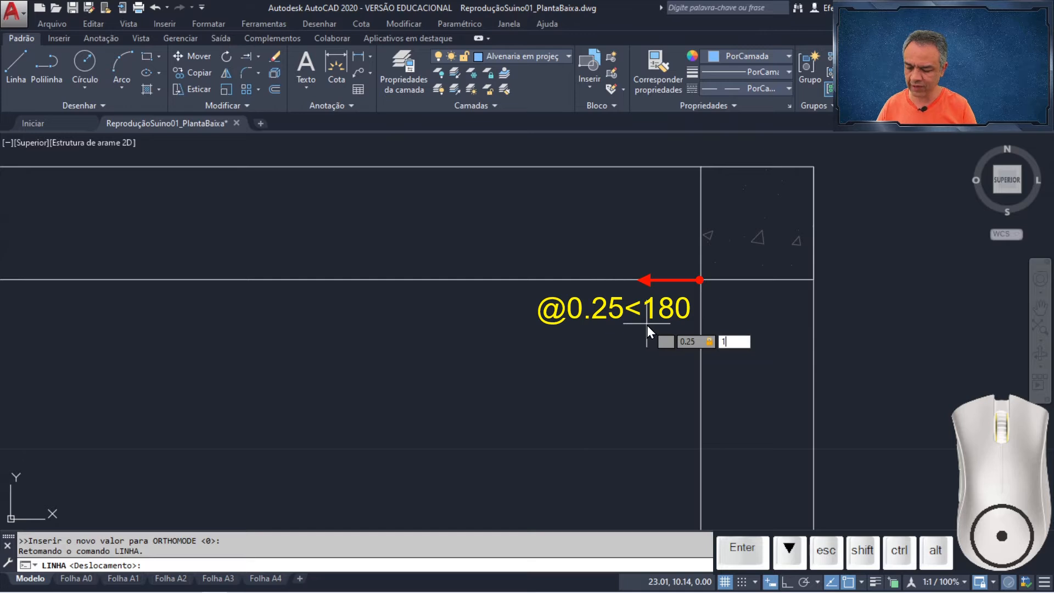
pyautogui.write('80')
pyautogui.press('Return')
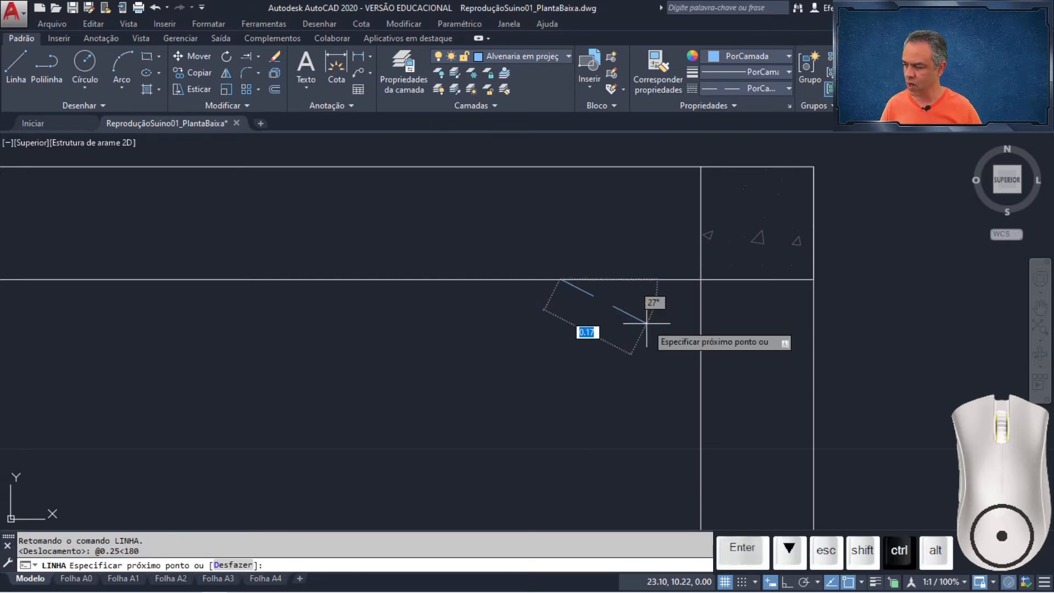
pyautogui.keyDown('ctrl'); pyautogui.rightClick(647, 324); pyautogui.keyUp('ctrl')
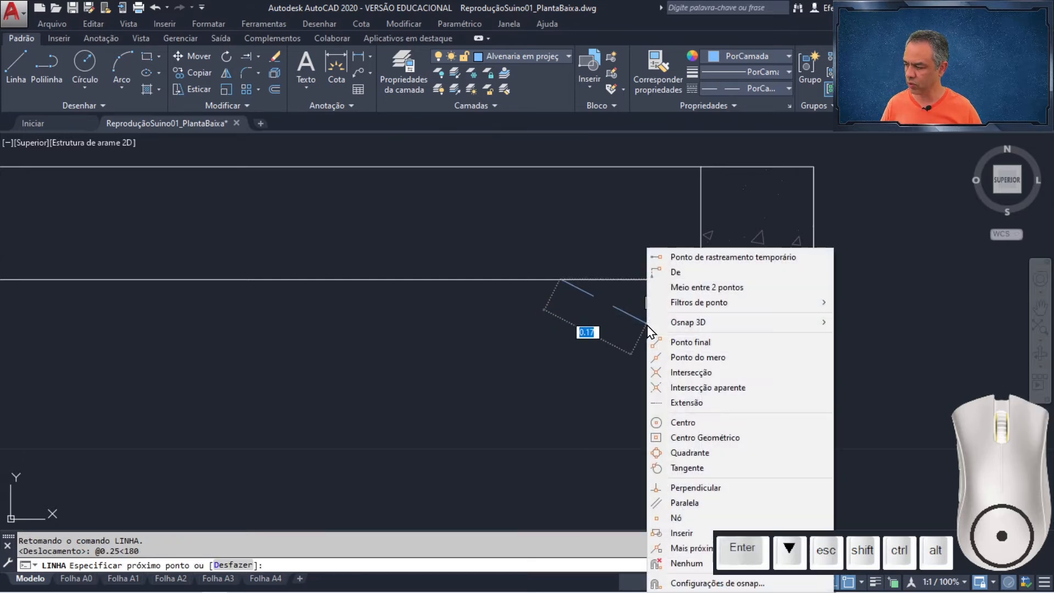
pyautogui.click(693, 489)
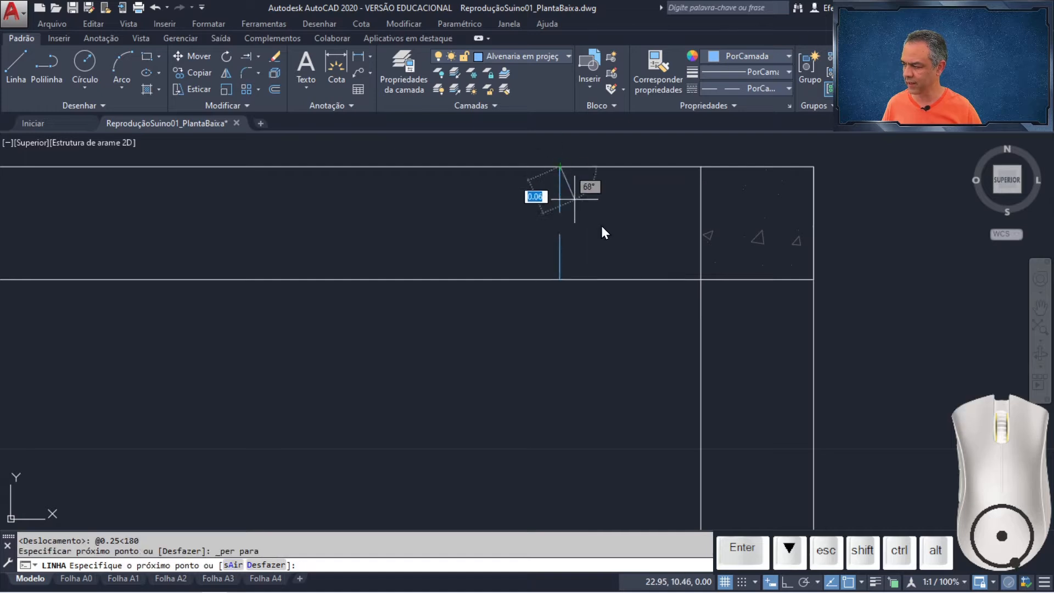
pyautogui.click(683, 301)
pyautogui.press('Return')
# Offset both projected lines in the top wall by 1.5 toward each other
pyautogui.scroll(-4, 471, 337)
pyautogui.moveTo(471, 336)
pyautogui.mouseDown(button='middle')
pyautogui.moveTo(589, 312)
pyautogui.moveTo(744, 313)
pyautogui.moveTo(733, 318)
pyautogui.mouseUp(button='middle')
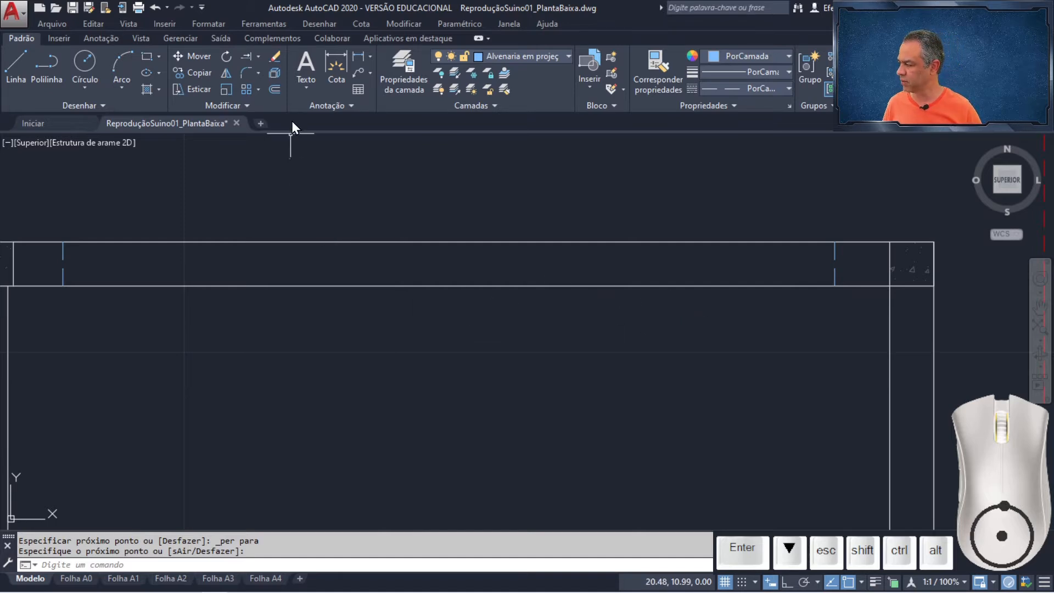
pyautogui.click(275, 89)
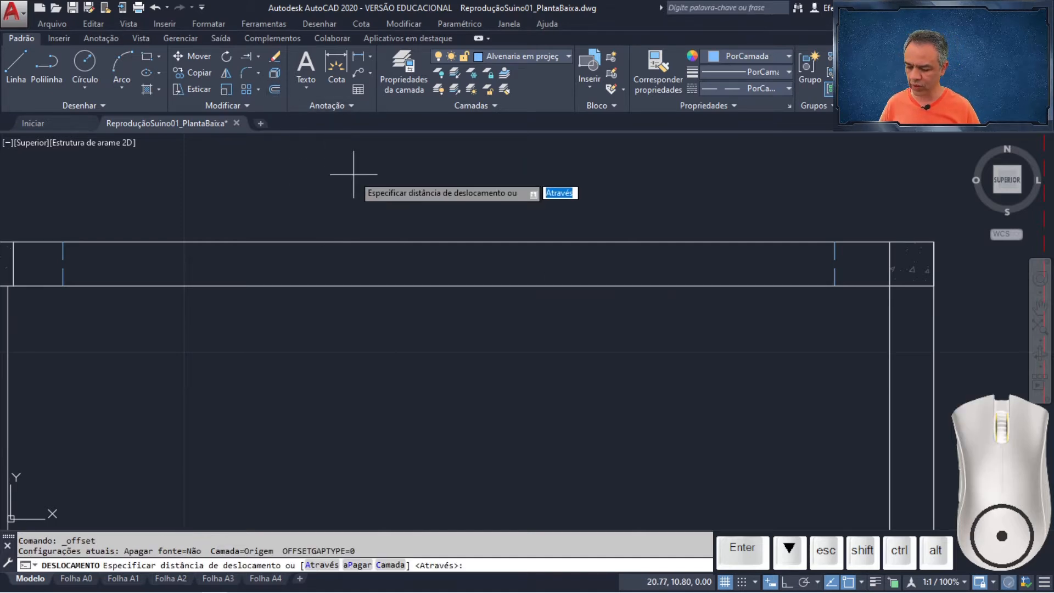
pyautogui.write('1.5')
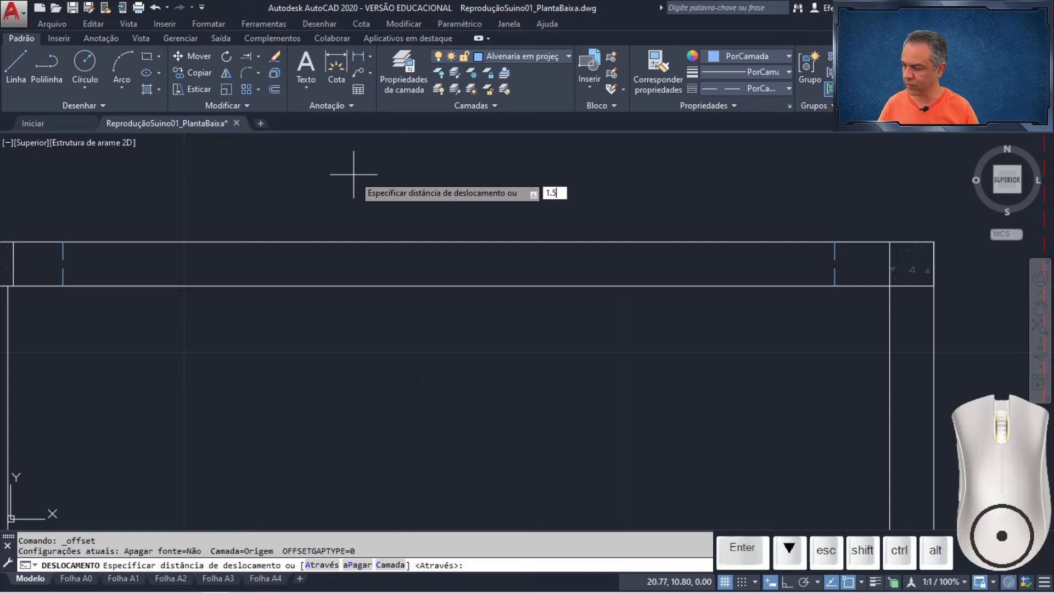
pyautogui.press('Return')
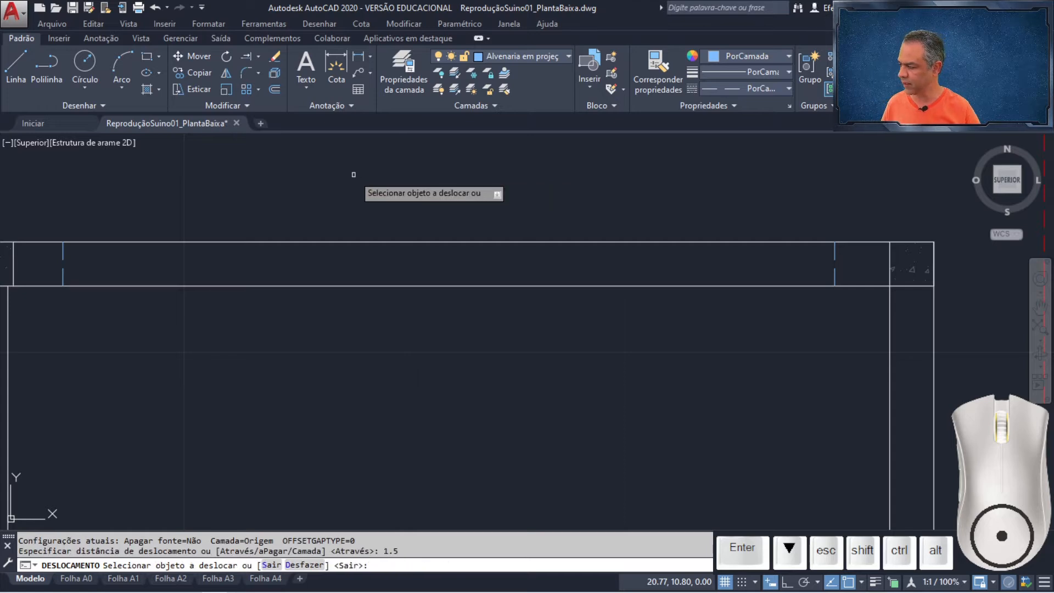
pyautogui.click(60, 264)
pyautogui.click(226, 263)
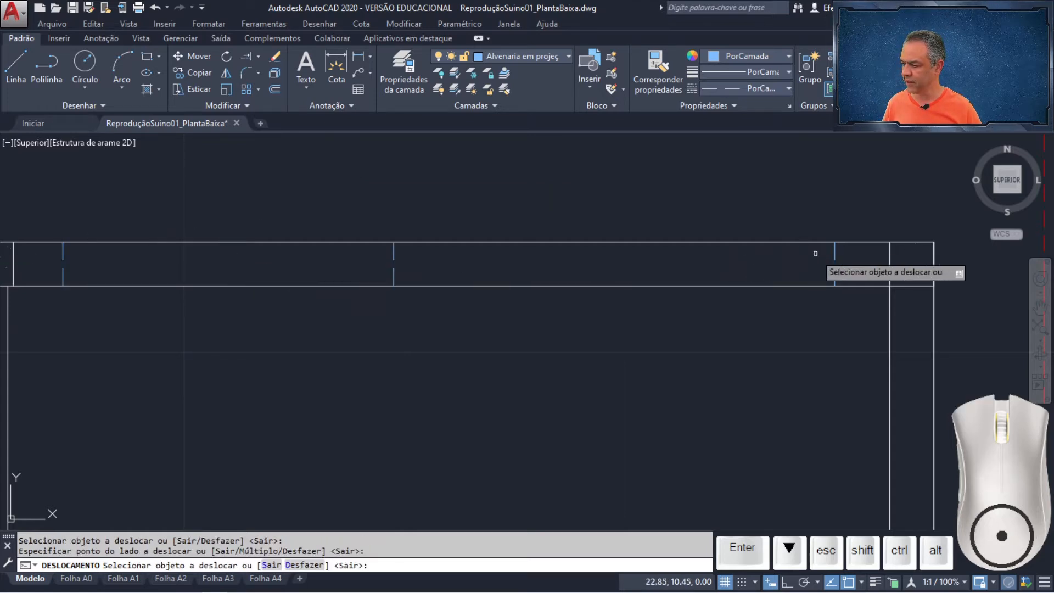
pyautogui.click(835, 257)
pyautogui.click(687, 261)
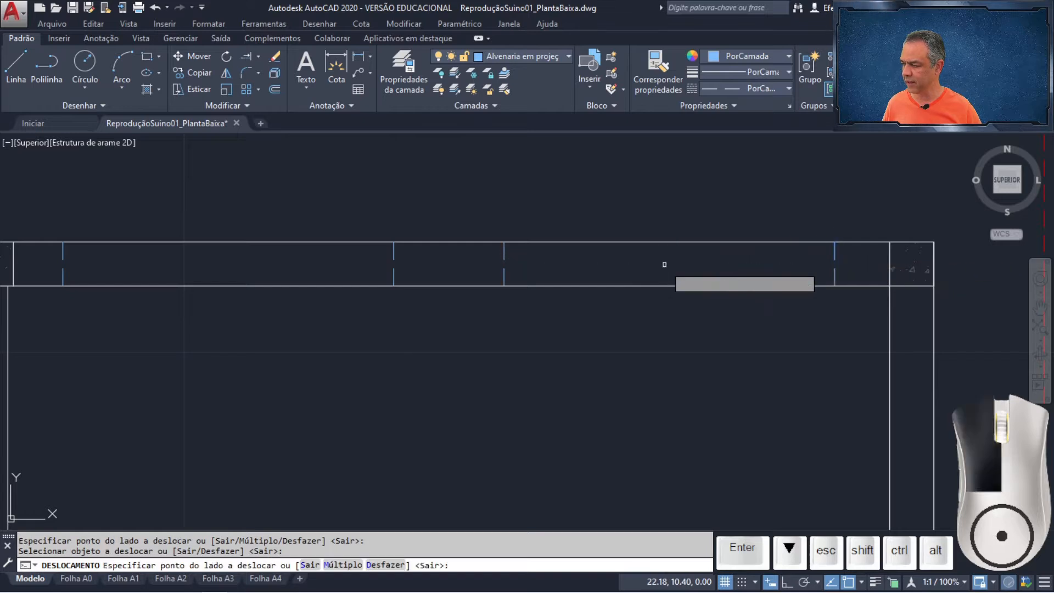
pyautogui.press('Return')
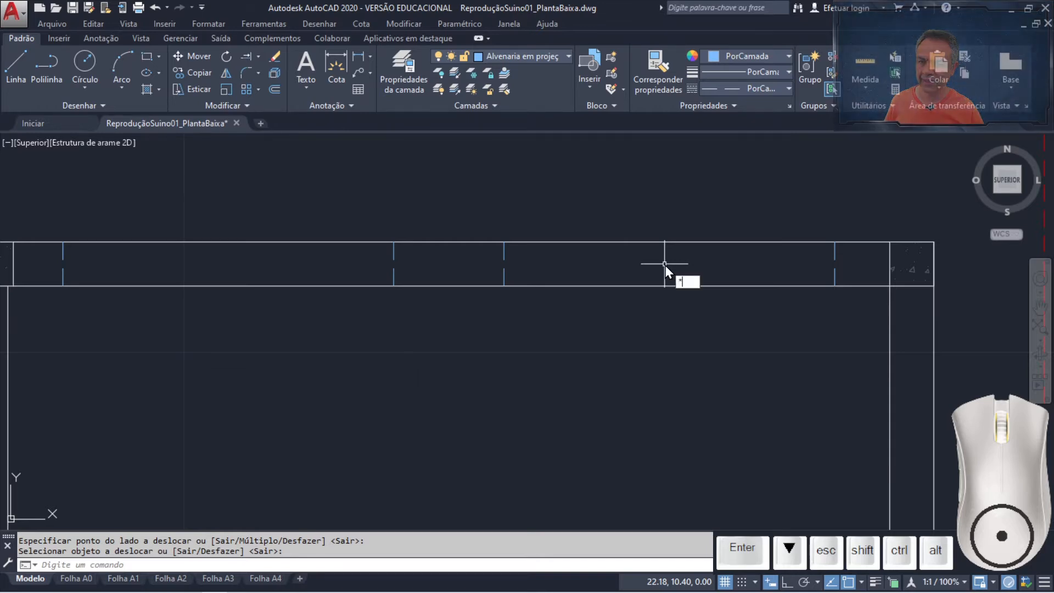
# Check the widths of the projected openings and their wall offsets in the upper-right room's top wall with Quick measure
pyautogui.press('Escape')
pyautogui.click(869, 60)
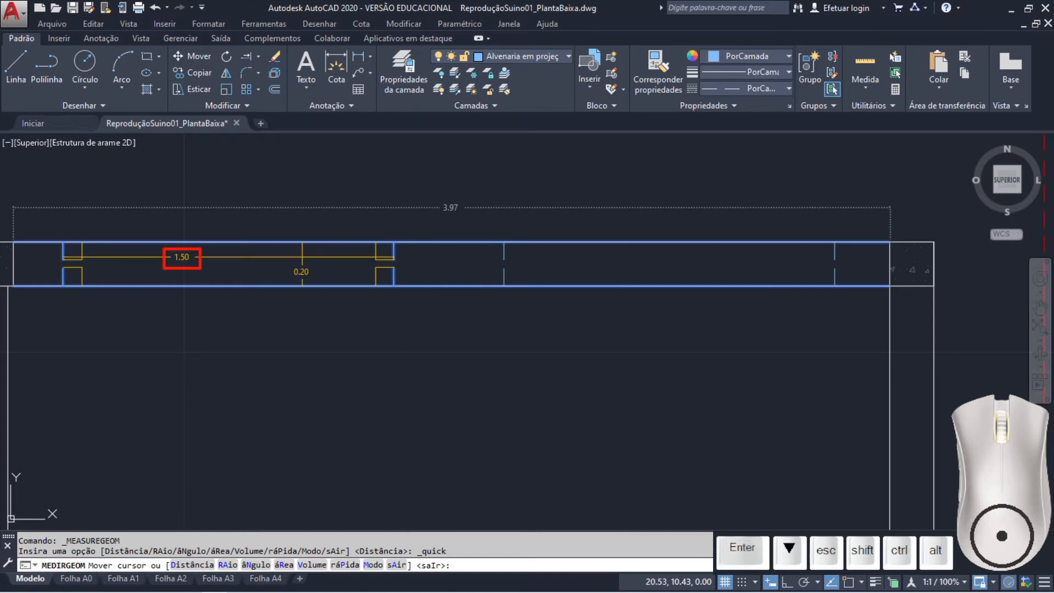
pyautogui.moveTo(348, 253); pyautogui.dragTo(559, 245, button='middle')
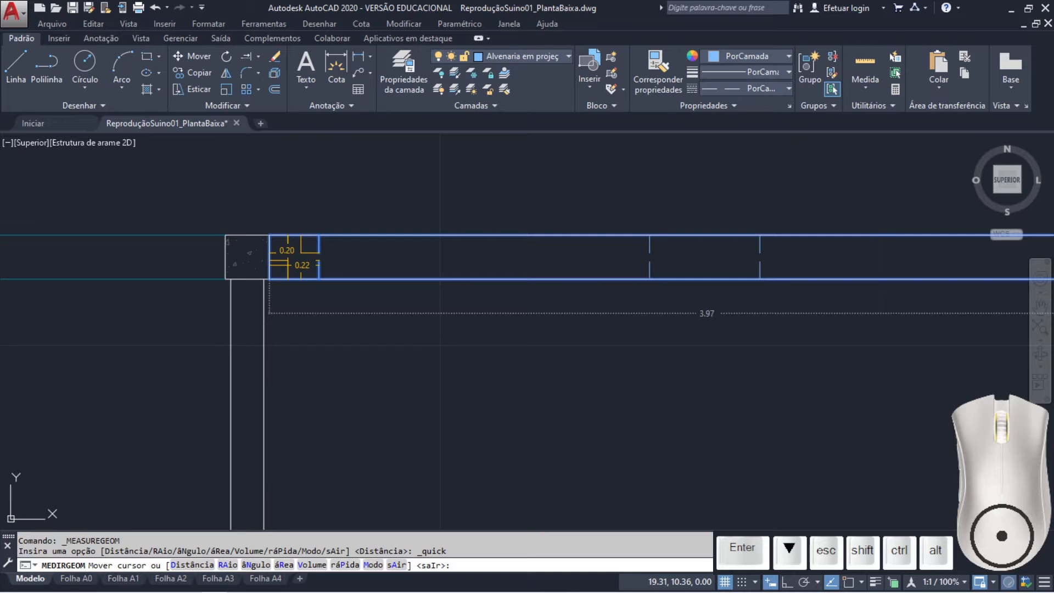
pyautogui.press('Escape')
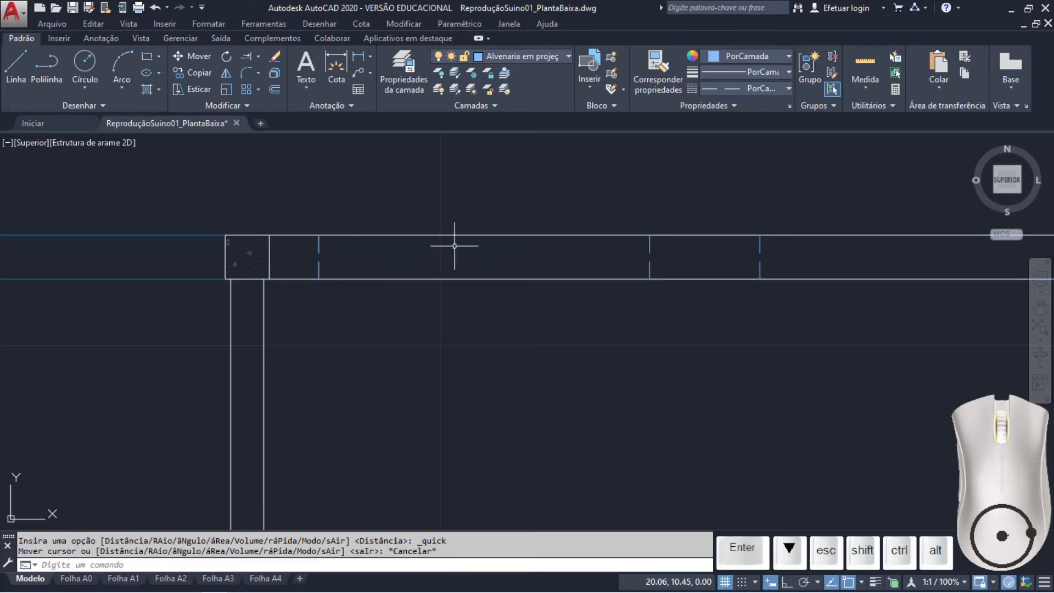
# Measure the distance from the leftmost projected line in the top wall to the room's upper-left inner corner
pyautogui.click(875, 91)
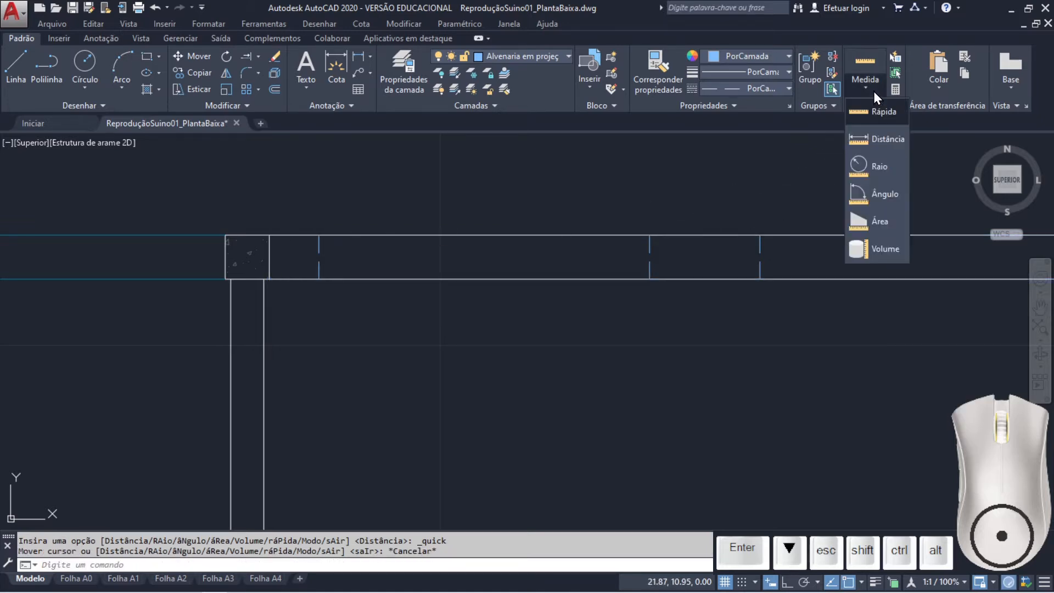
pyautogui.click(878, 142)
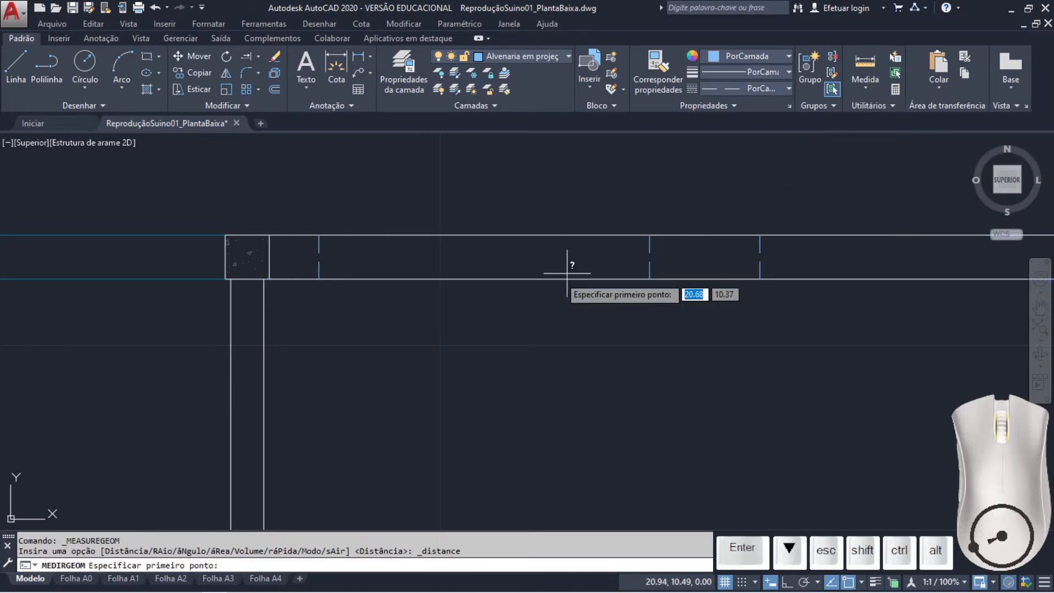
pyautogui.click(319, 279)
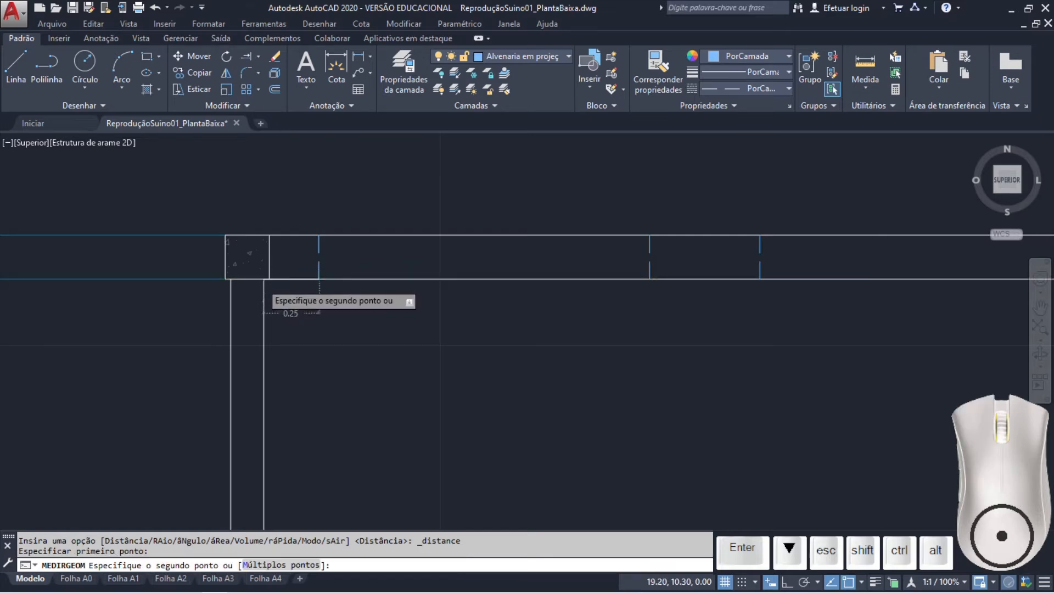
pyautogui.scroll(2, 264, 278)
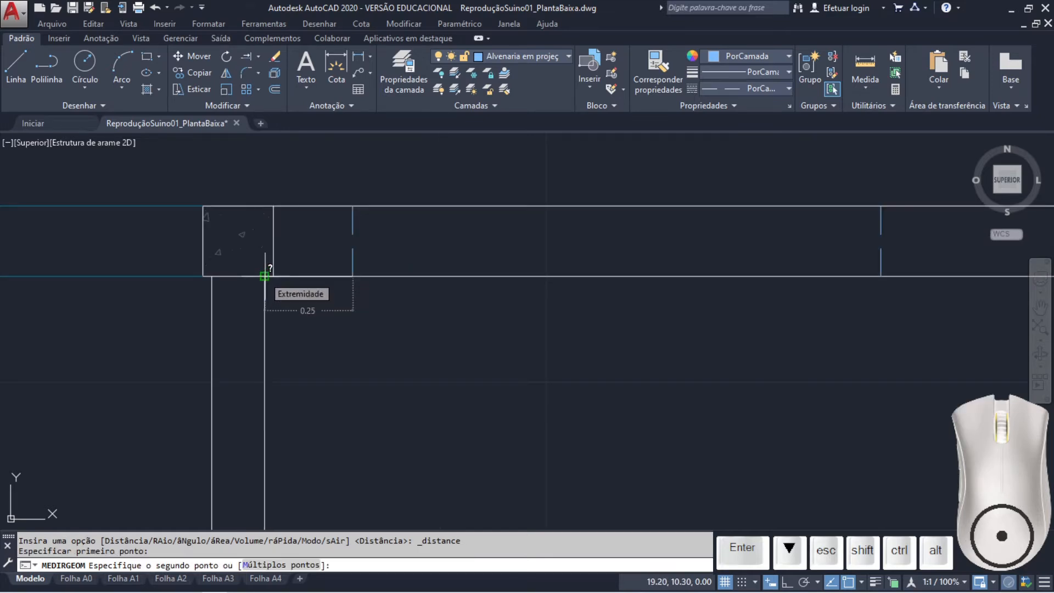
pyautogui.press('Escape')
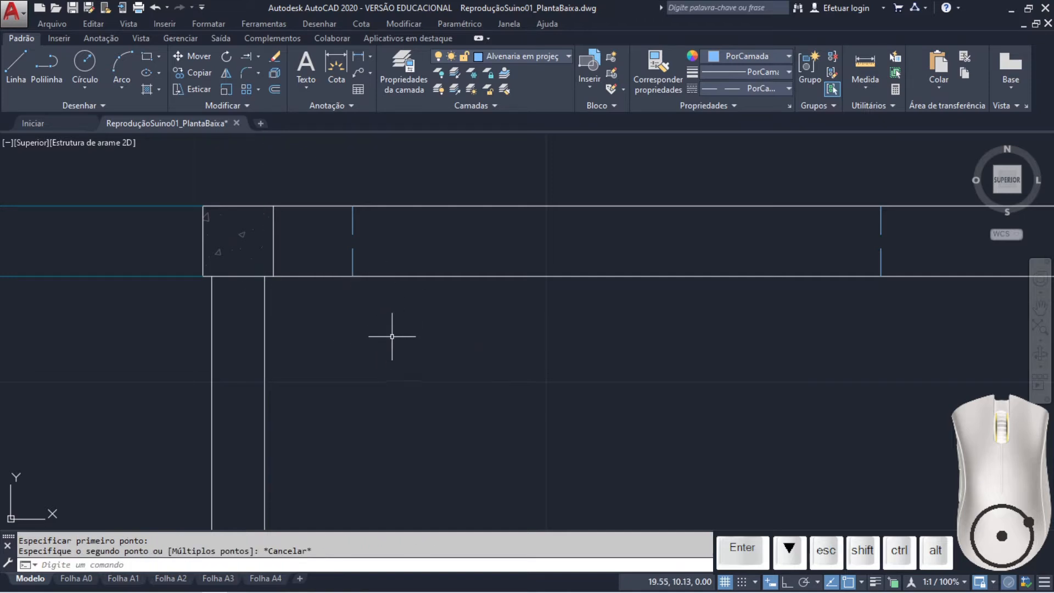
pyautogui.write("'")
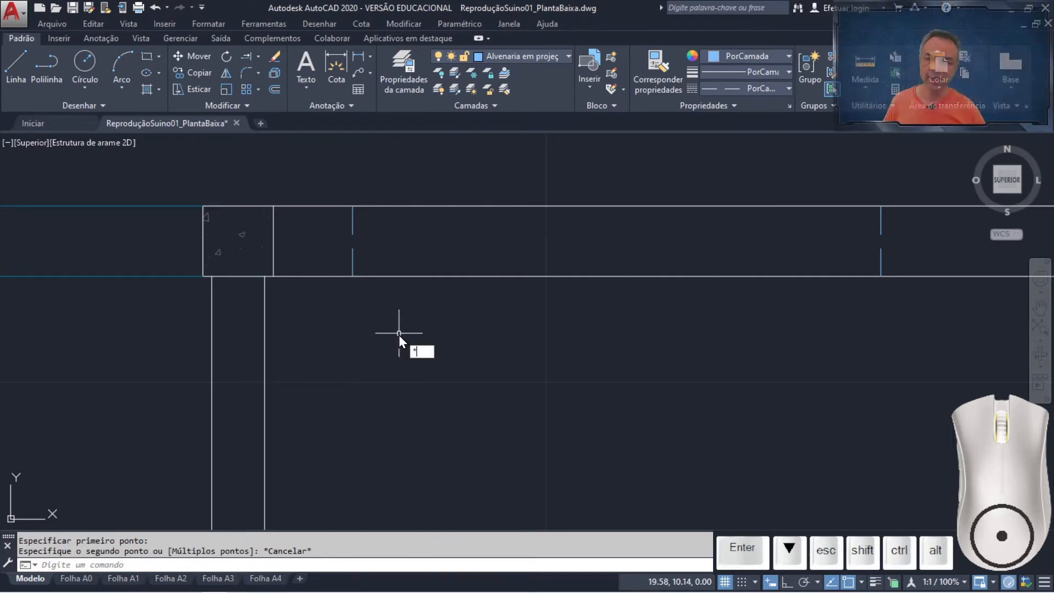
pyautogui.press('Escape')
# Copy the four projected lines from the top wall to the bottom wall, using the right column's lower-left corner as base point
pyautogui.scroll(-4, 600, 325)
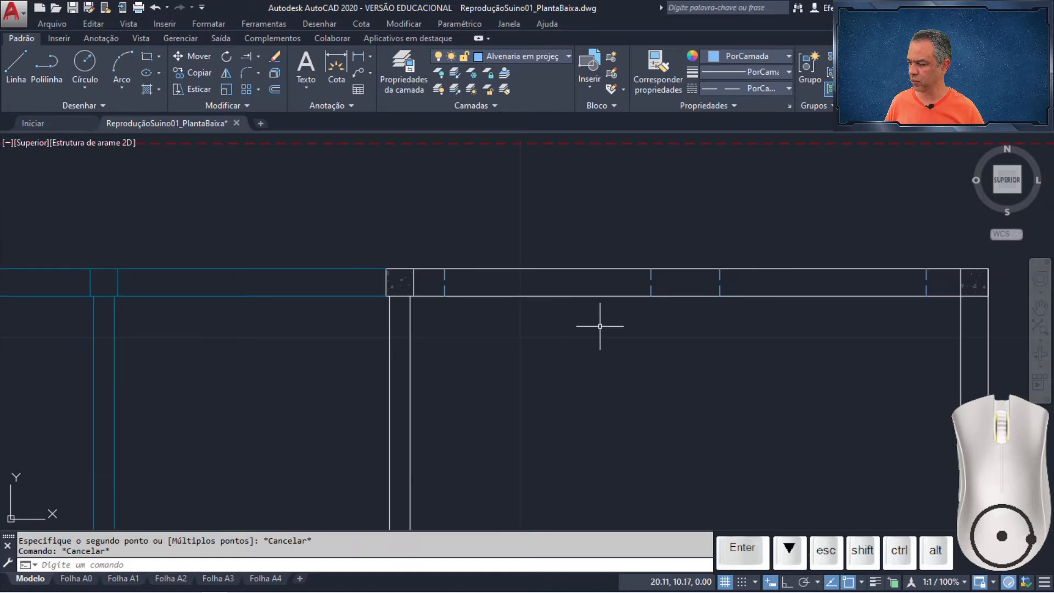
pyautogui.click(196, 73)
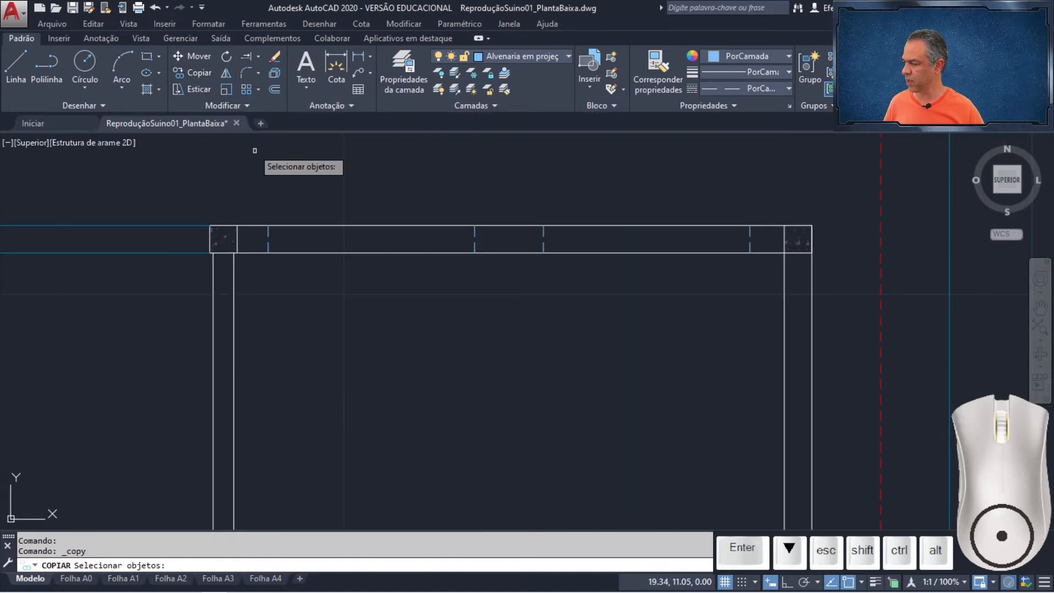
pyautogui.click(260, 188)
pyautogui.click(772, 301)
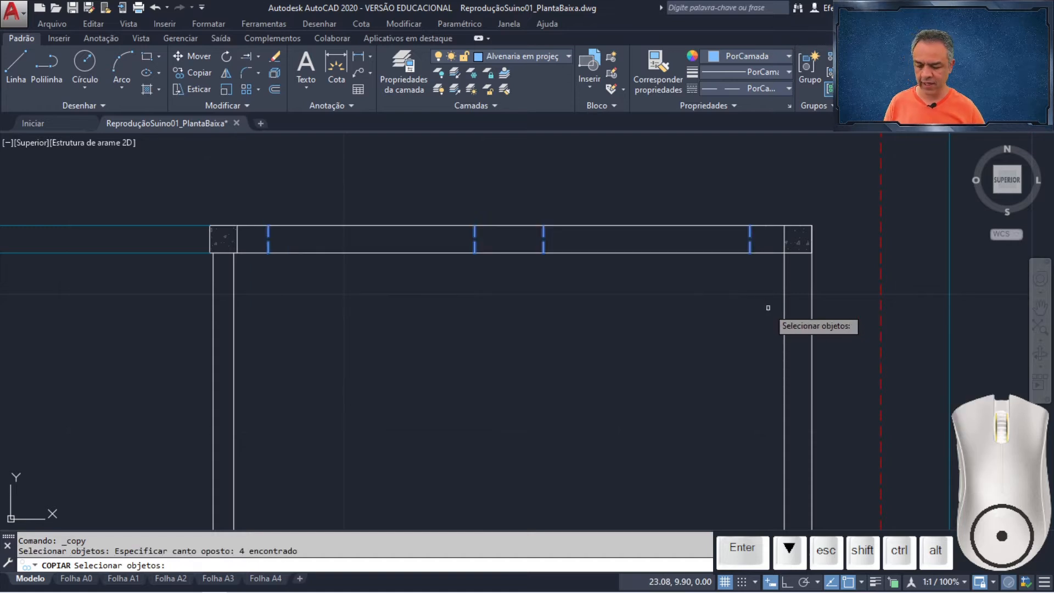
pyautogui.press('Return')
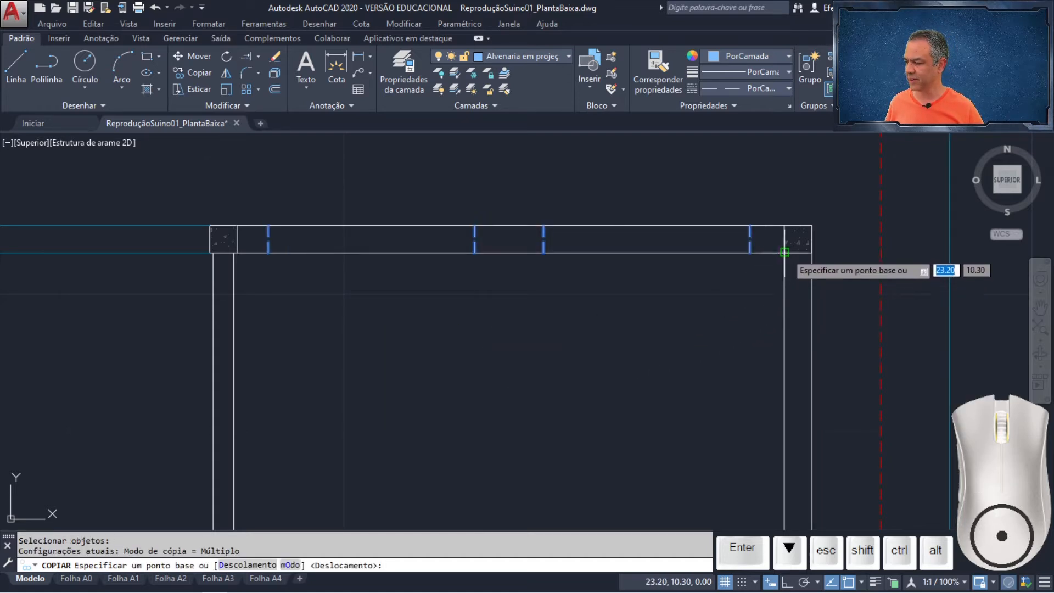
pyautogui.click(784, 252)
pyautogui.scroll(-3, 725, 312)
pyautogui.moveTo(744, 438)
pyautogui.mouseDown(button='middle')
pyautogui.moveTo(678, 269)
pyautogui.moveTo(645, 116)
pyautogui.mouseUp(button='middle')
pyautogui.scroll(4, 641, 328)
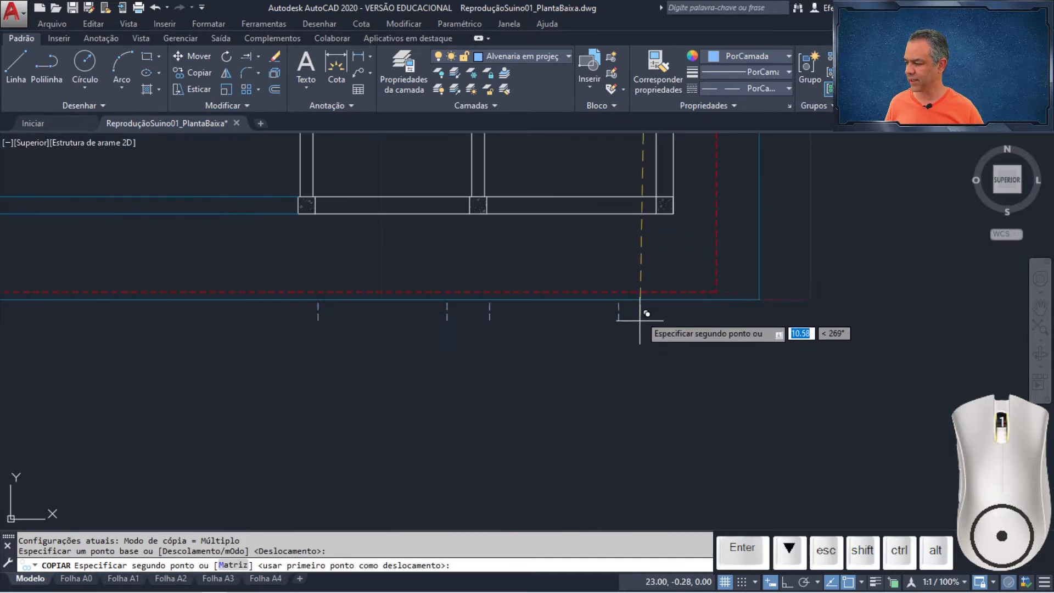
pyautogui.click(662, 207)
pyautogui.press('Return')
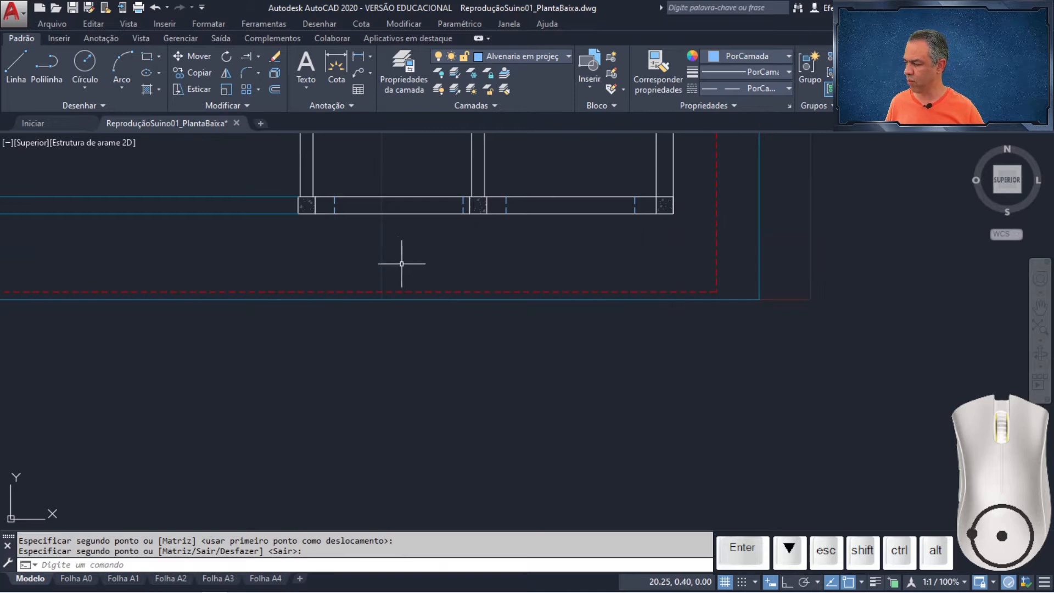
pyautogui.scroll(2, 384, 230)
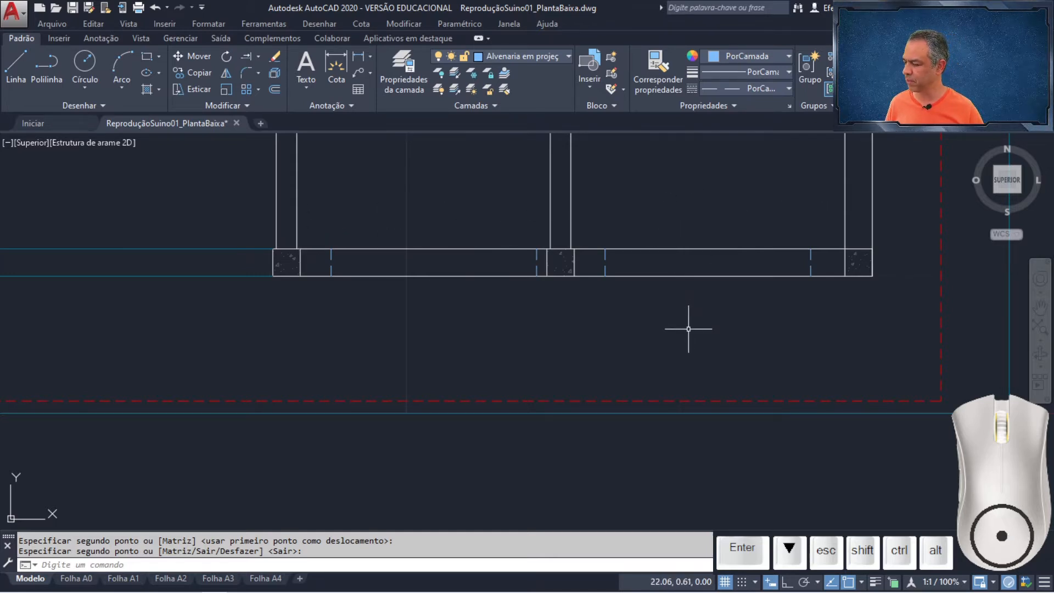
# Draw a line across the right outer wall above the small lower-right room, from the mid2 point between inner corners perpendicular to the outer face
pyautogui.scroll(-2, 689, 329)
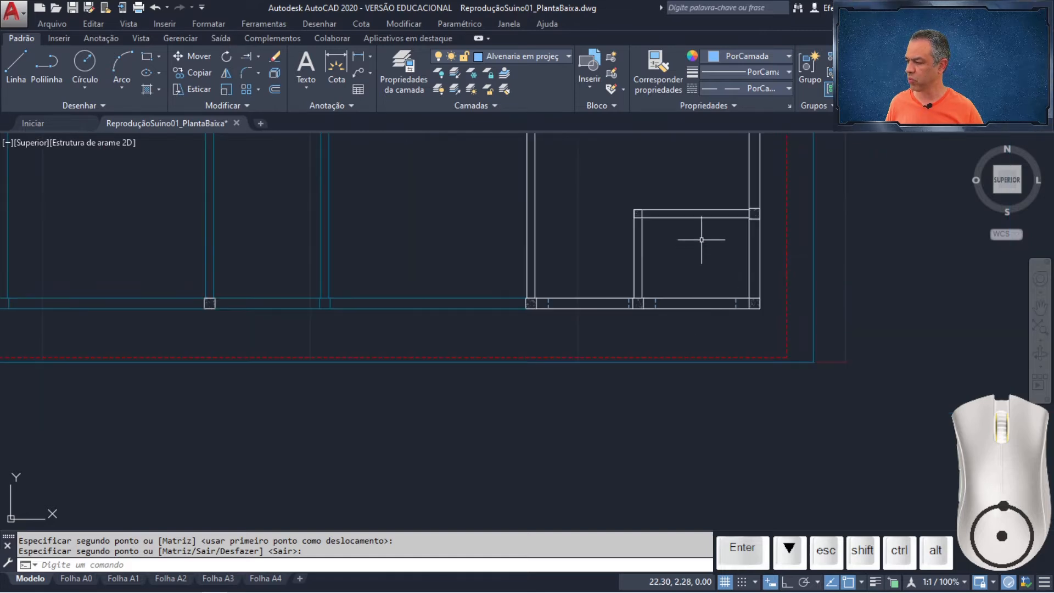
pyautogui.moveTo(702, 241); pyautogui.dragTo(641, 342, button='middle')
pyautogui.scroll(1, 691, 264)
pyautogui.moveTo(692, 263); pyautogui.dragTo(670, 264, button='middle')
pyautogui.scroll(2, 583, 266)
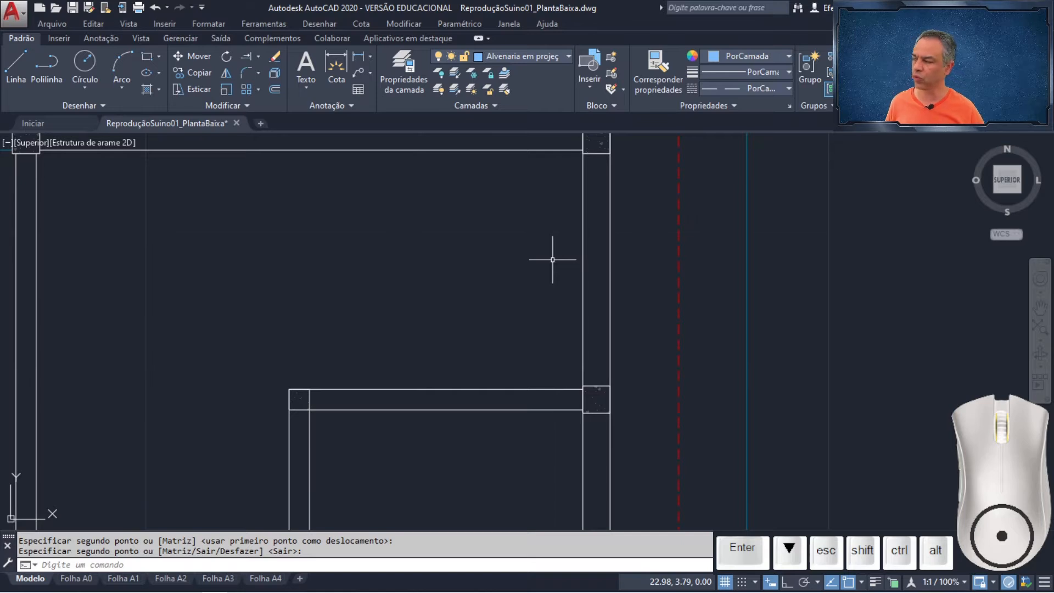
pyautogui.click(13, 63)
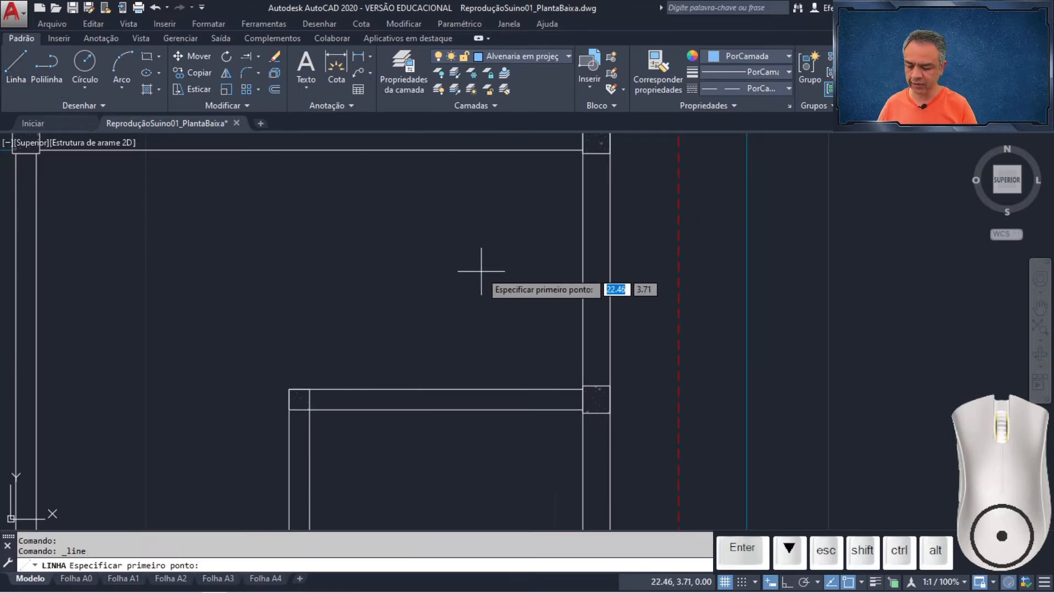
pyautogui.write('mid2')
pyautogui.press('Return')
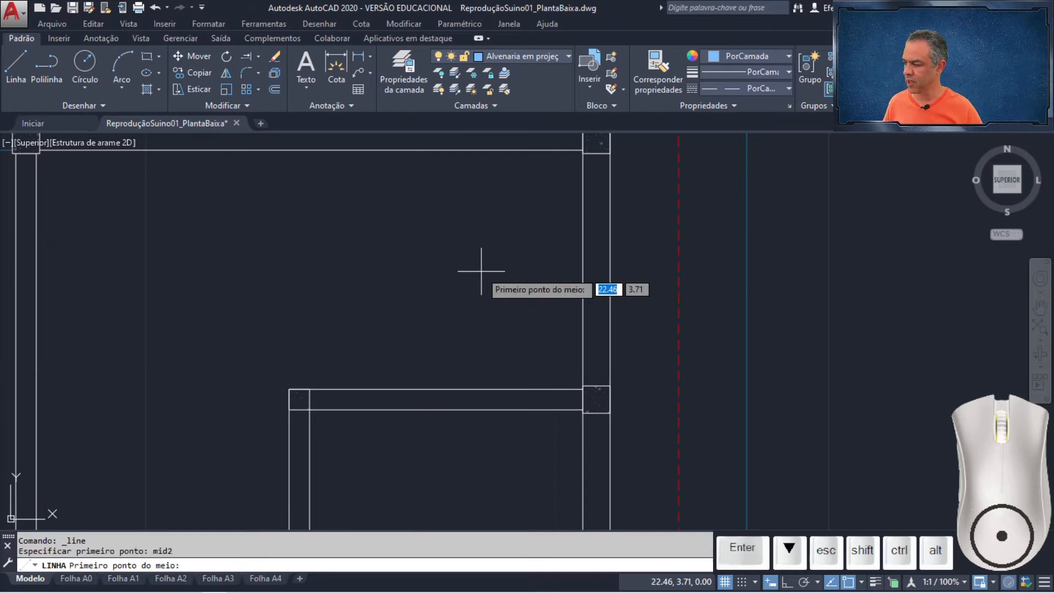
pyautogui.click(583, 149)
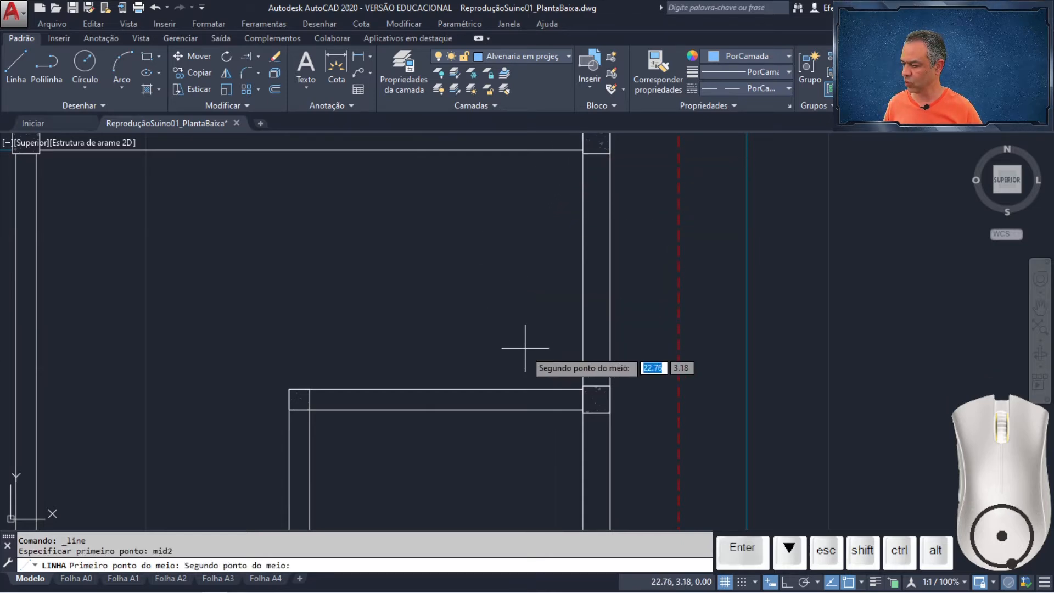
pyautogui.click(584, 389)
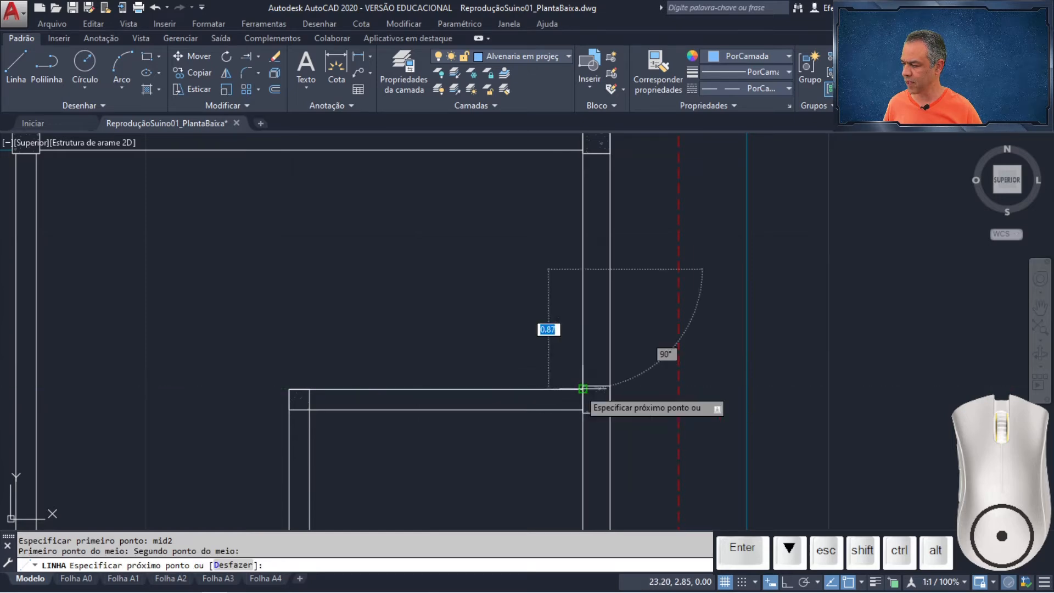
pyautogui.keyDown('ctrl'); pyautogui.rightClick(548, 278); pyautogui.keyUp('ctrl')
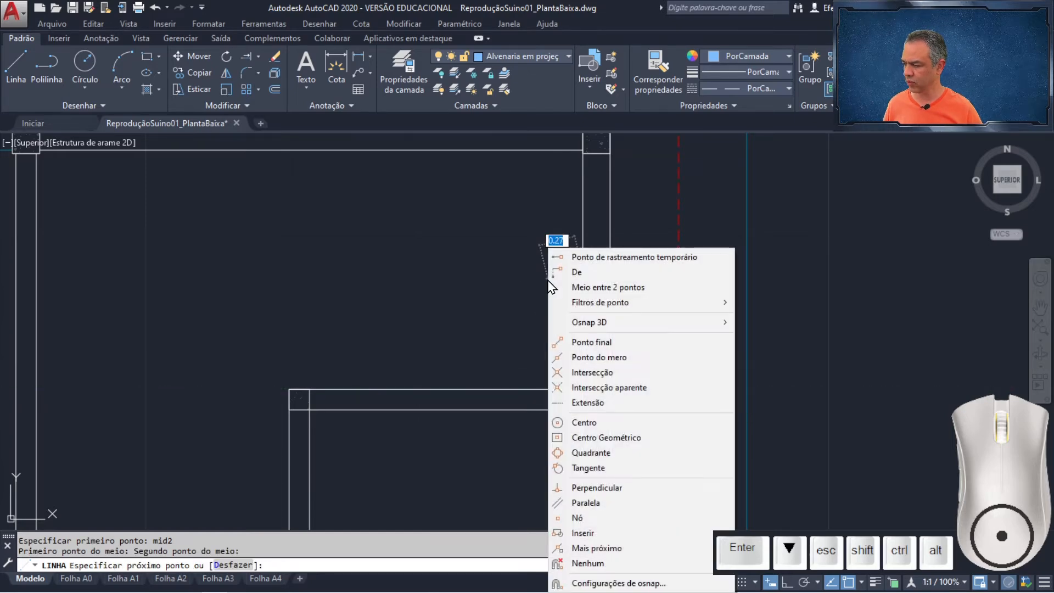
pyautogui.click(579, 487)
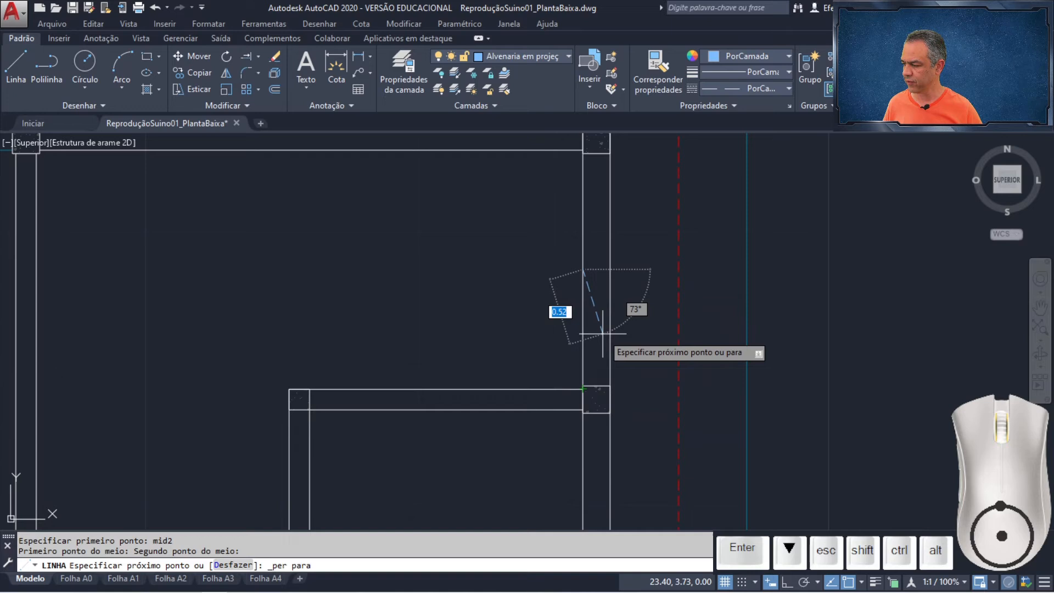
pyautogui.click(603, 269)
pyautogui.press('Return')
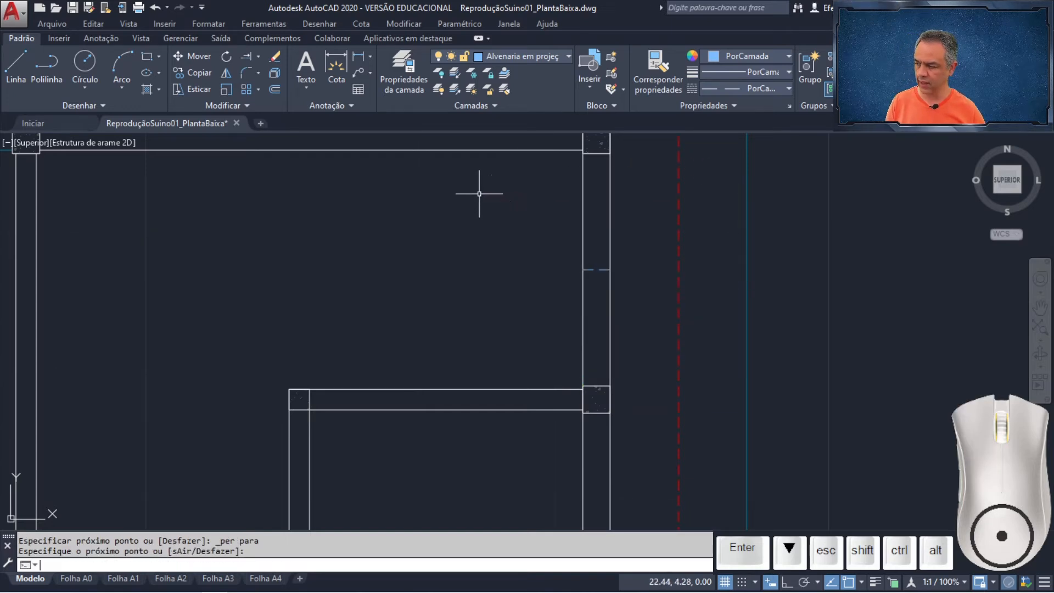
# Offset the projected line in the right wall by 0.75 both upward and downward
pyautogui.click(279, 88)
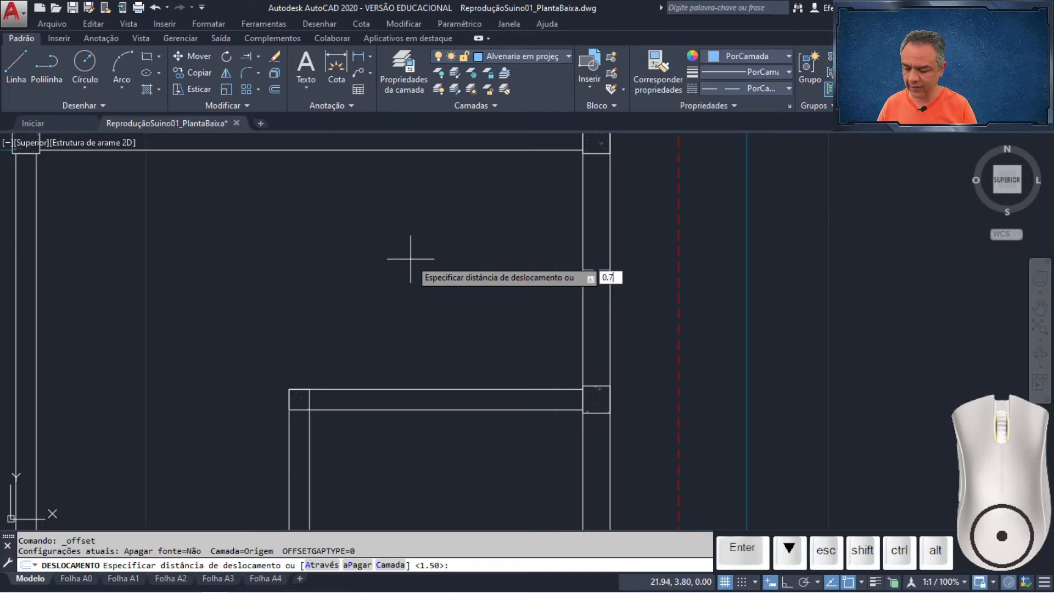
pyautogui.press('Return')
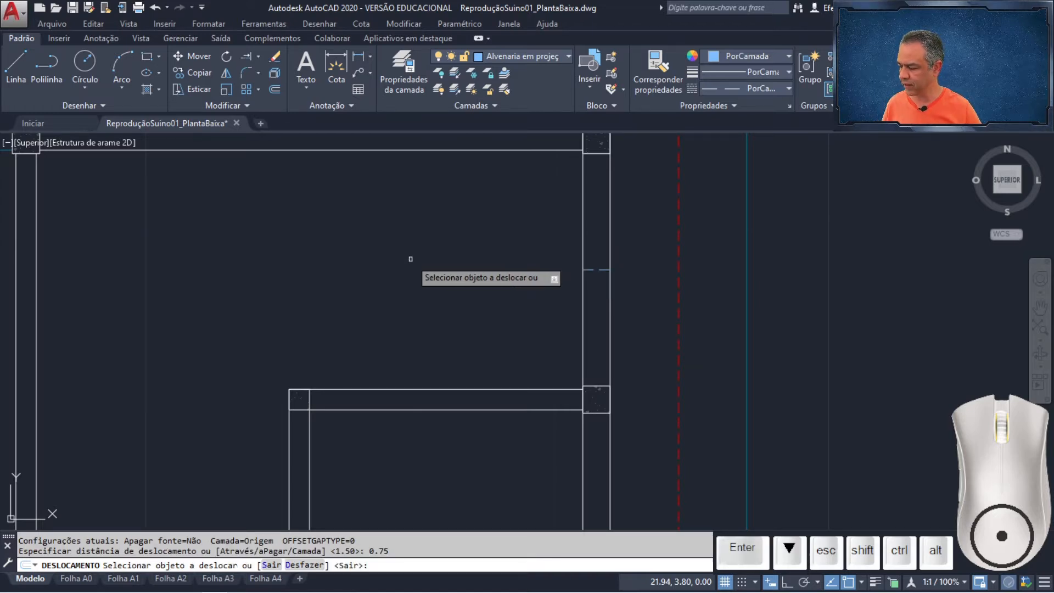
pyautogui.click(595, 269)
pyautogui.click(594, 248)
pyautogui.click(584, 275)
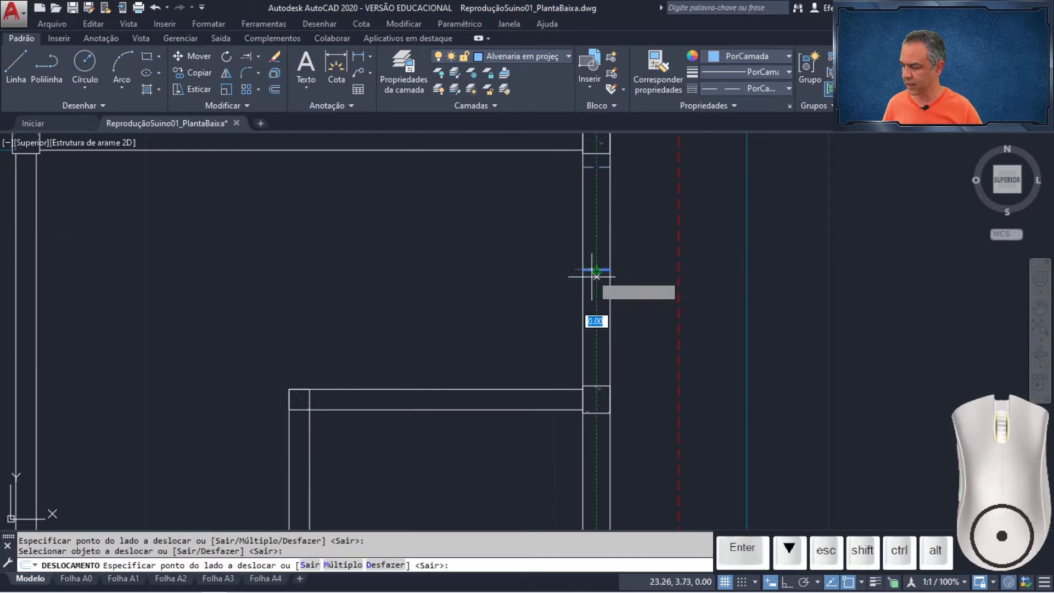
pyautogui.click(590, 313)
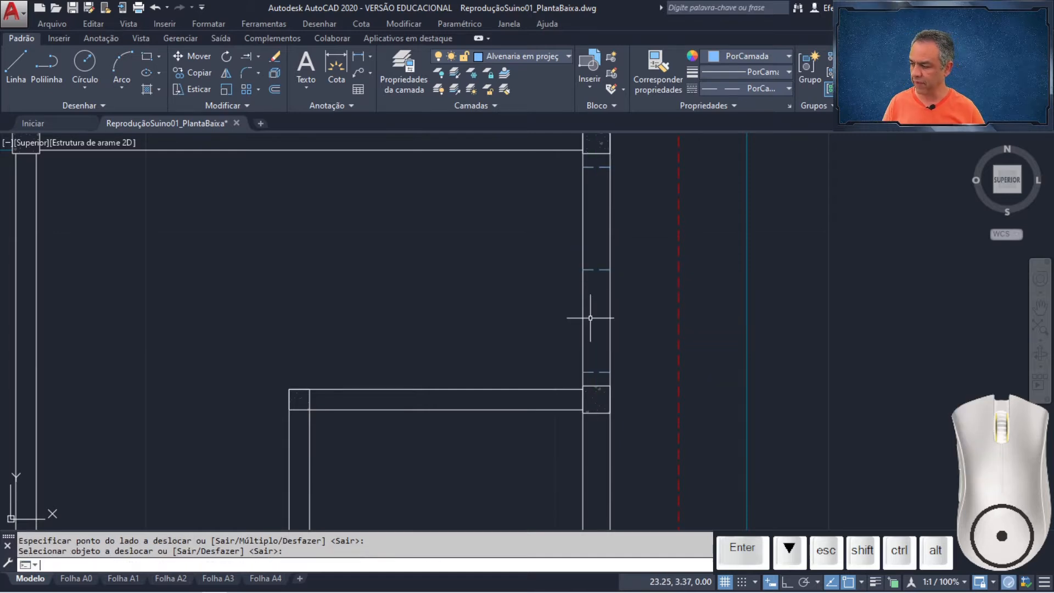
# Erase the middle projected line between the two offset lines in the right wall
pyautogui.click(552, 240)
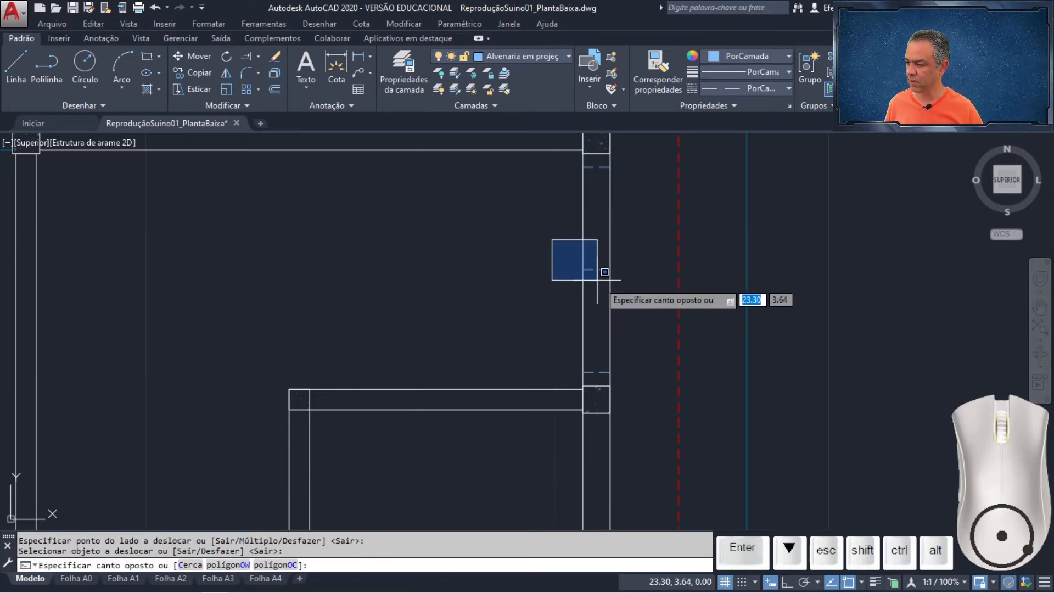
pyautogui.click(629, 286)
pyautogui.press('Delete')
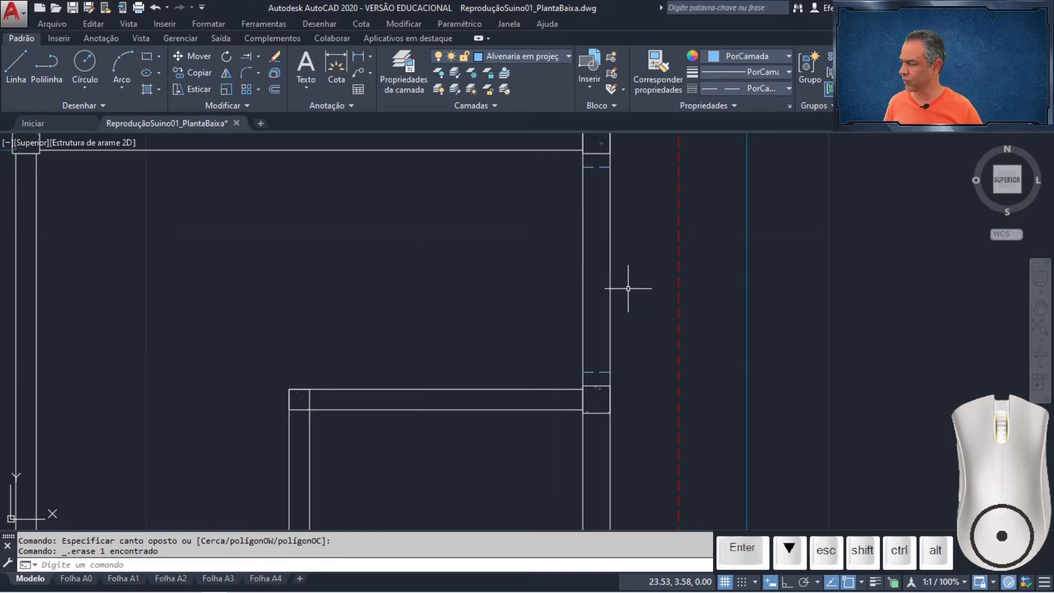
# Mirror the two projected lines of the right outer wall to its upper section, across the wall's corridor midpoints, keeping the originals
pyautogui.click(225, 73)
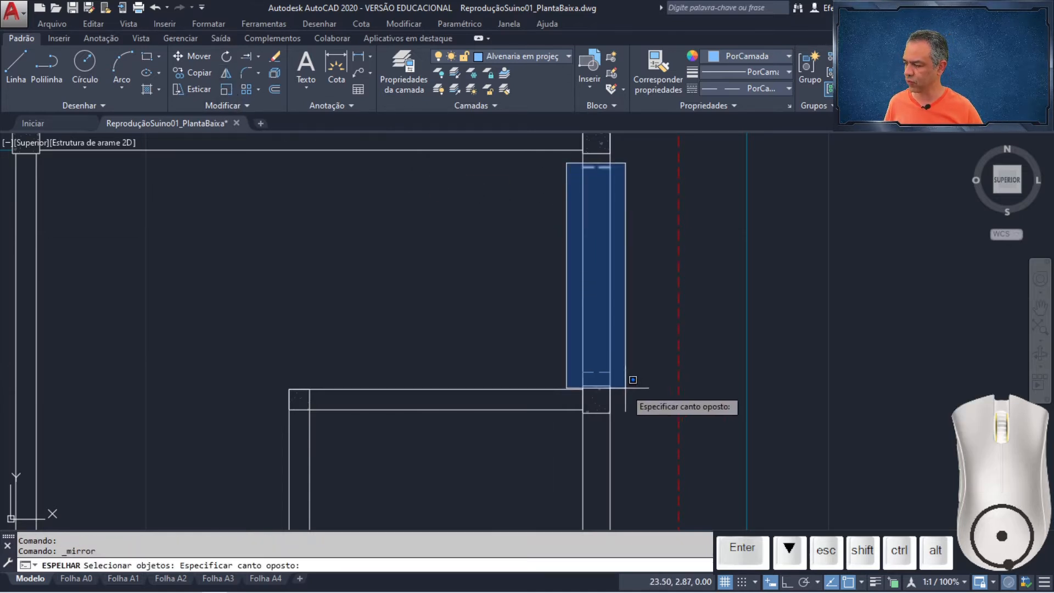
pyautogui.click(630, 382)
pyautogui.press('Return')
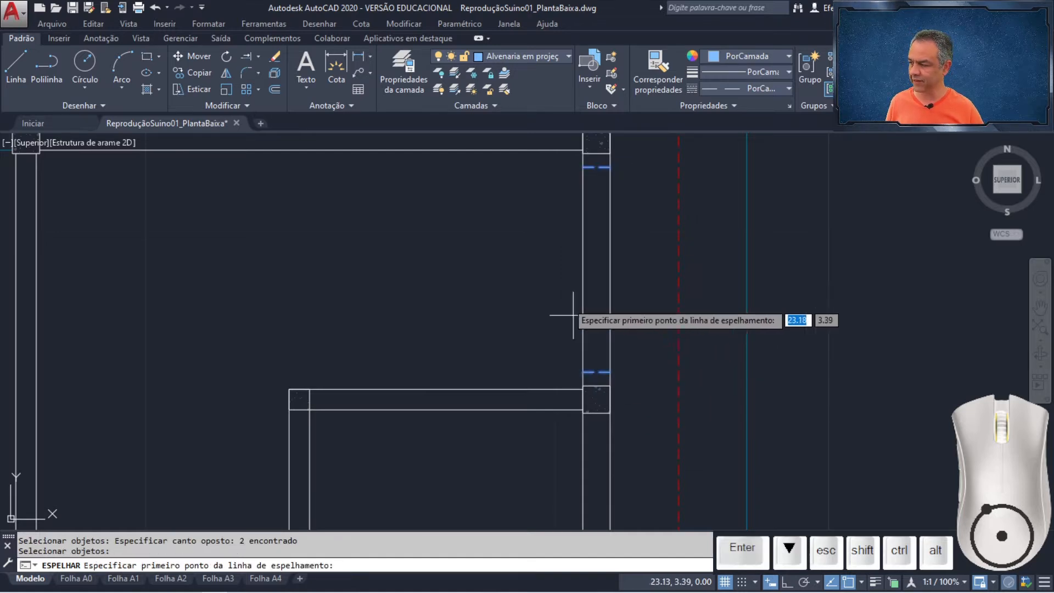
pyautogui.scroll(-2, 548, 278)
pyautogui.moveTo(548, 278); pyautogui.dragTo(517, 461, button='middle')
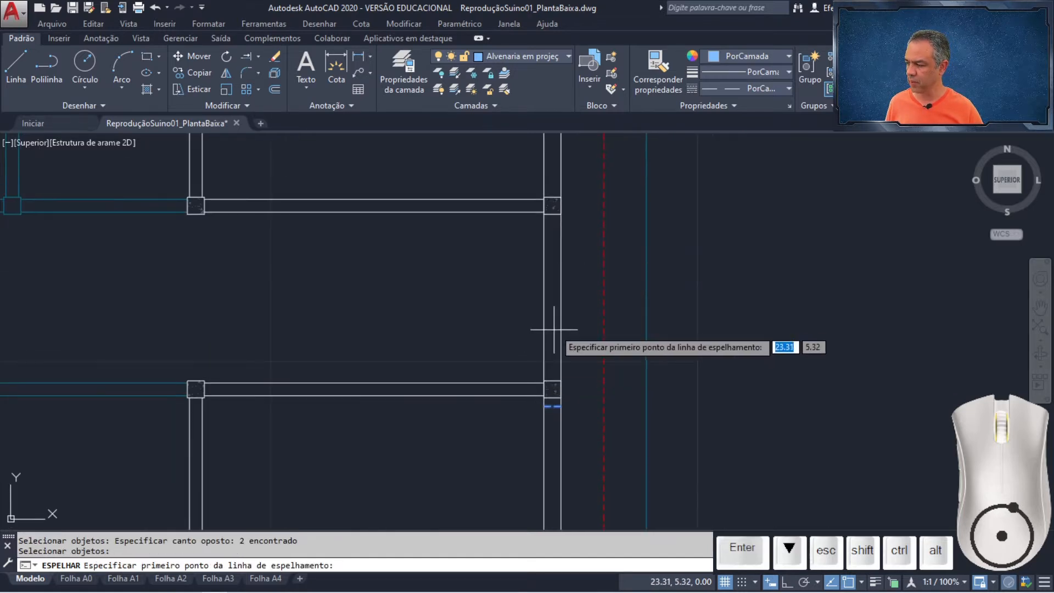
pyautogui.click(561, 297)
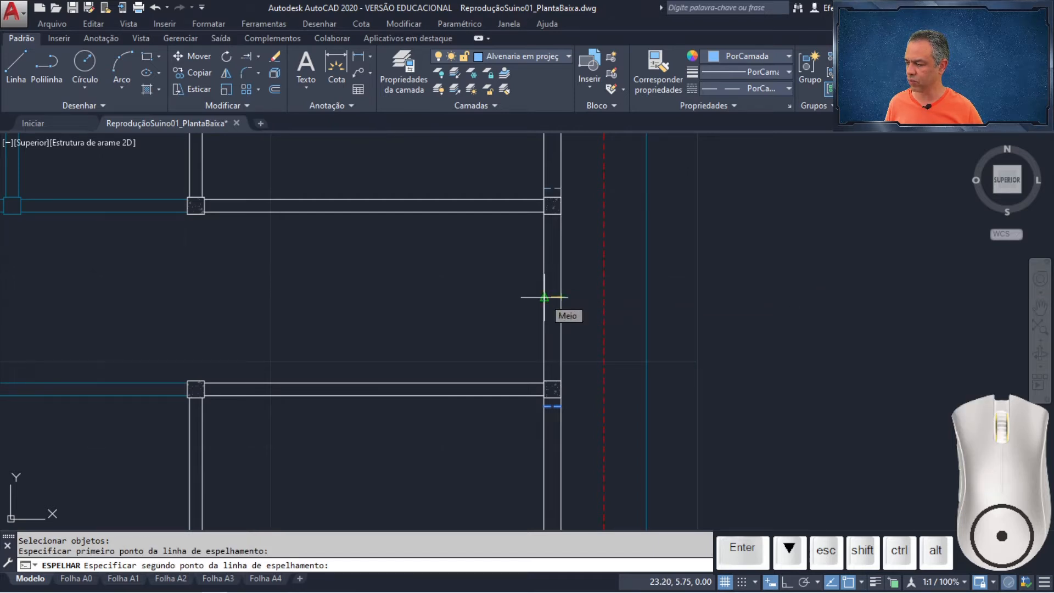
pyautogui.click(544, 297)
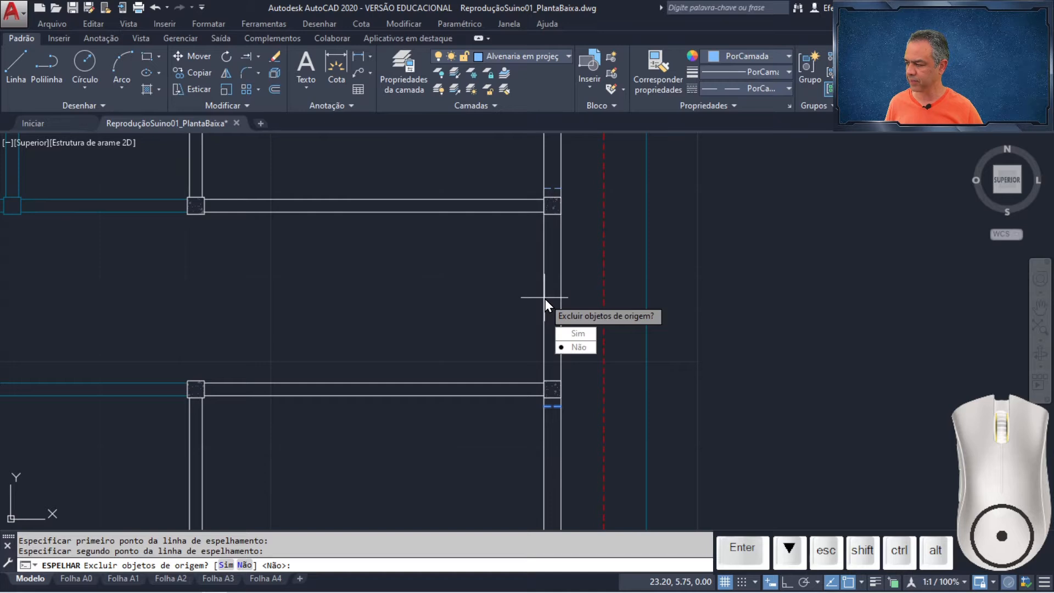
pyautogui.click(574, 347)
pyautogui.scroll(-5, 489, 278)
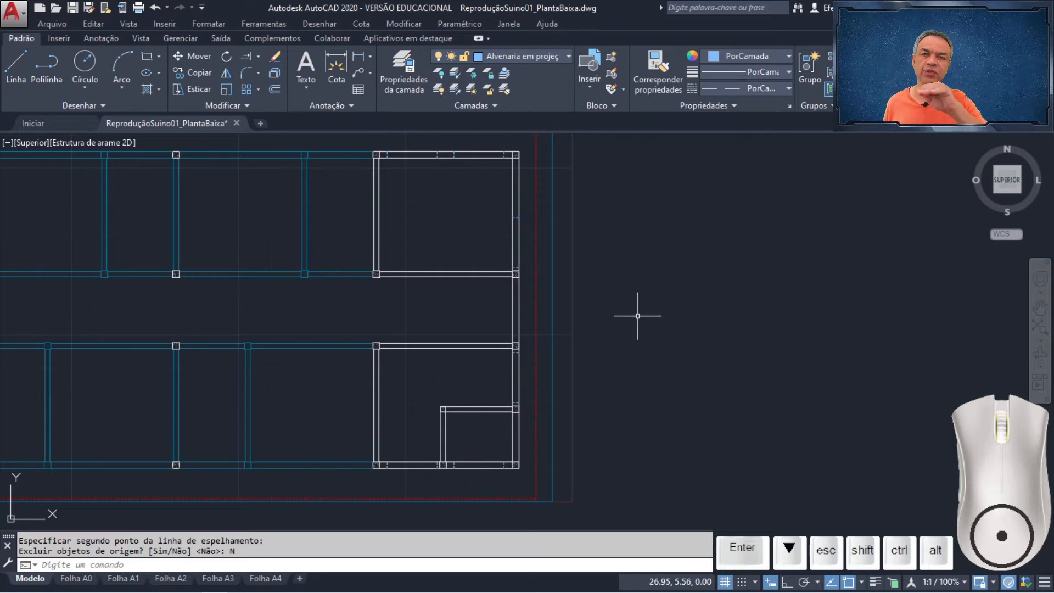
# On the Alvenaria em corte layer, start a line at @0.1<0 from the vertical wall's right-face intersection with the upper corridor wall's top face
pyautogui.click(569, 55)
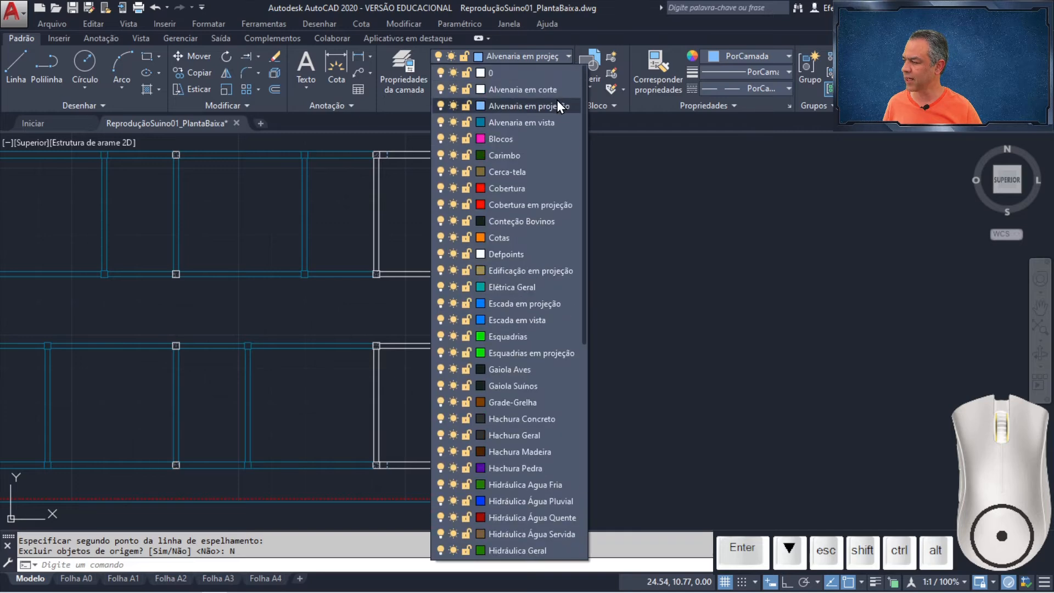
pyautogui.click(553, 89)
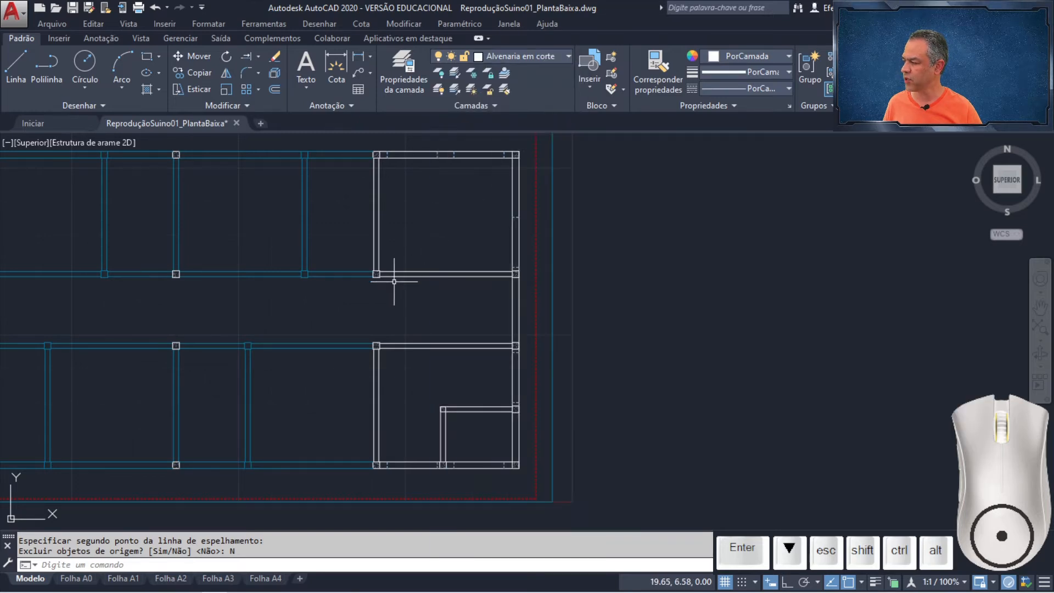
pyautogui.scroll(5, 395, 278)
pyautogui.moveTo(397, 255)
pyautogui.mouseDown(button='middle')
pyautogui.moveTo(508, 273)
pyautogui.moveTo(546, 292)
pyautogui.mouseUp(button='middle')
pyautogui.click(11, 73)
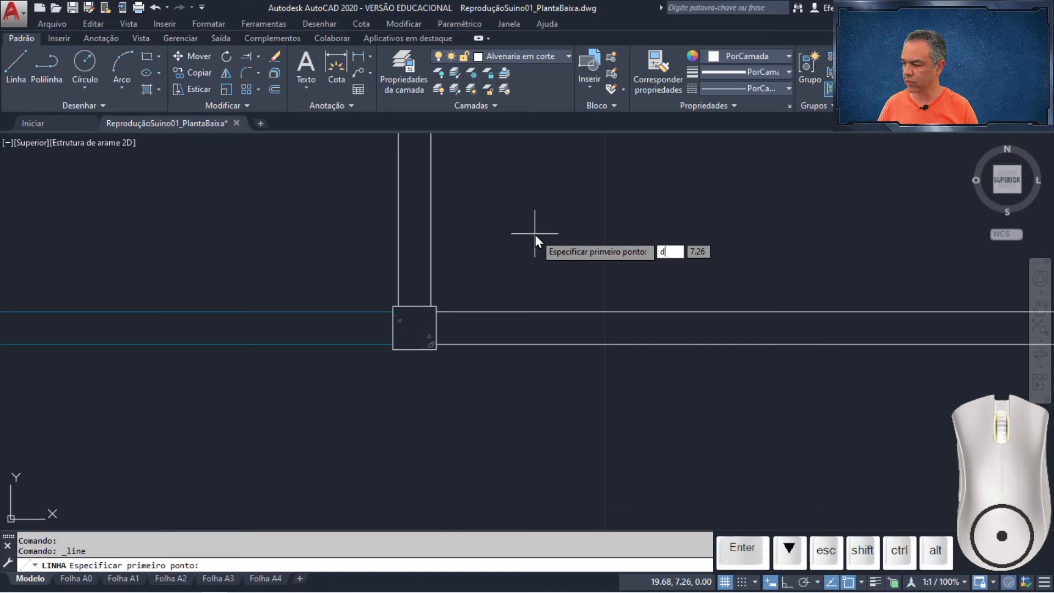
pyautogui.write('de')
pyautogui.press('Return')
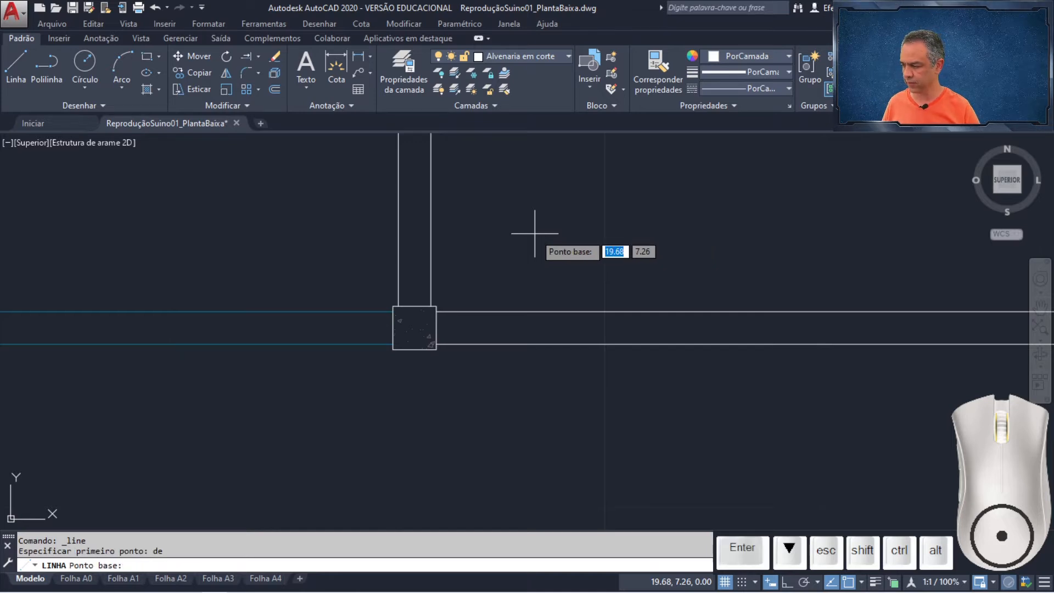
pyautogui.scroll(4, 427, 324)
pyautogui.scroll(2, 423, 324)
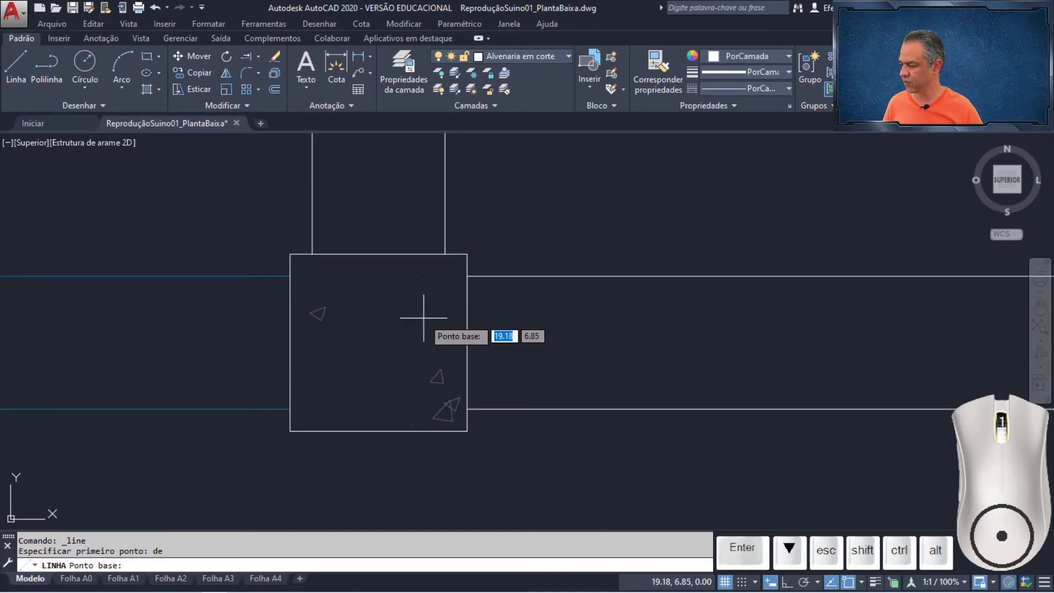
pyautogui.click(445, 275)
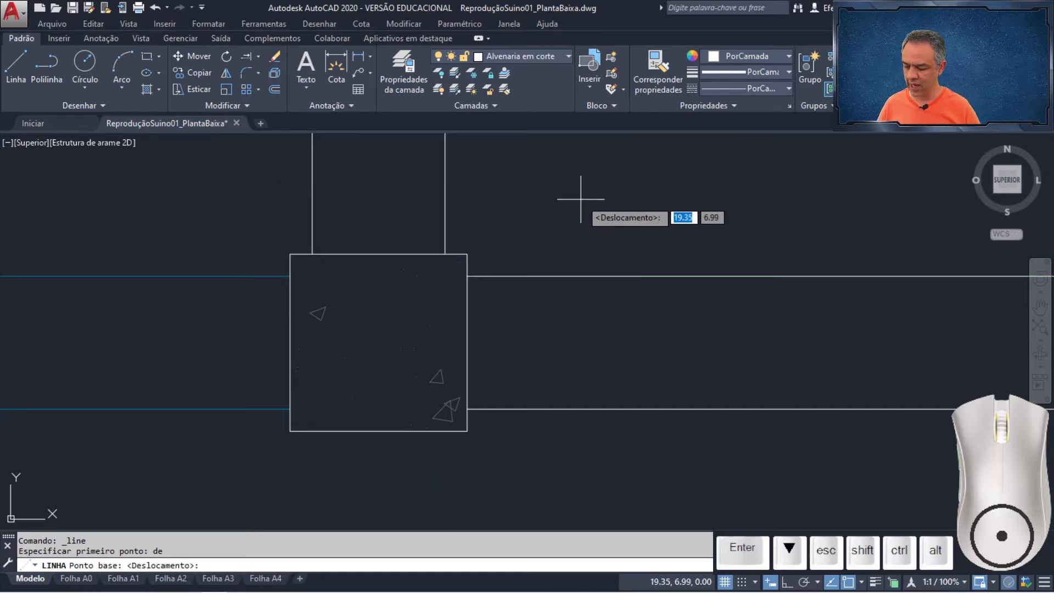
pyautogui.write('@')
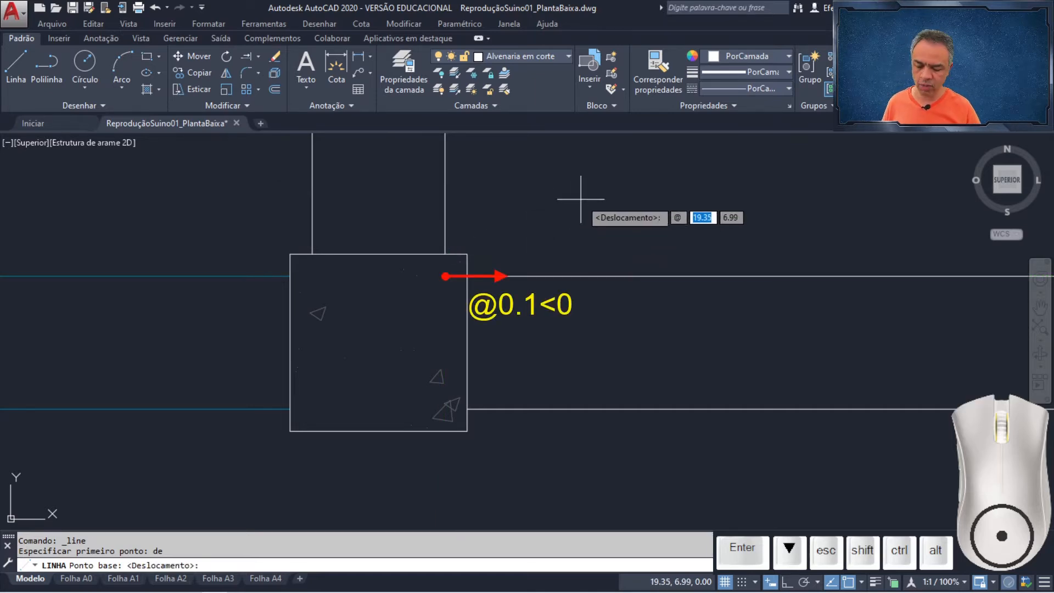
pyautogui.write('0.1<')
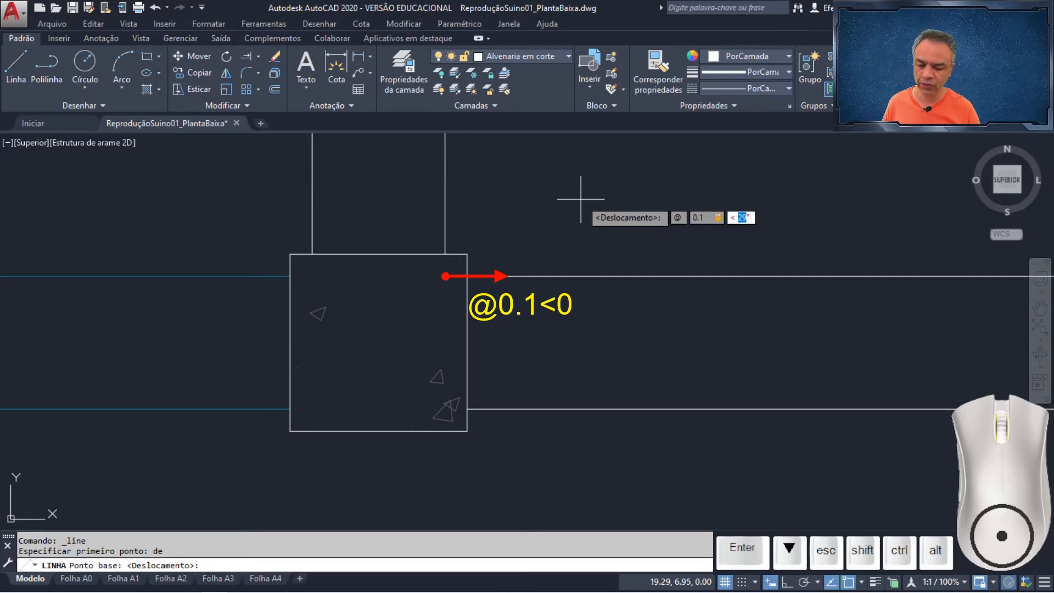
pyautogui.write('0')
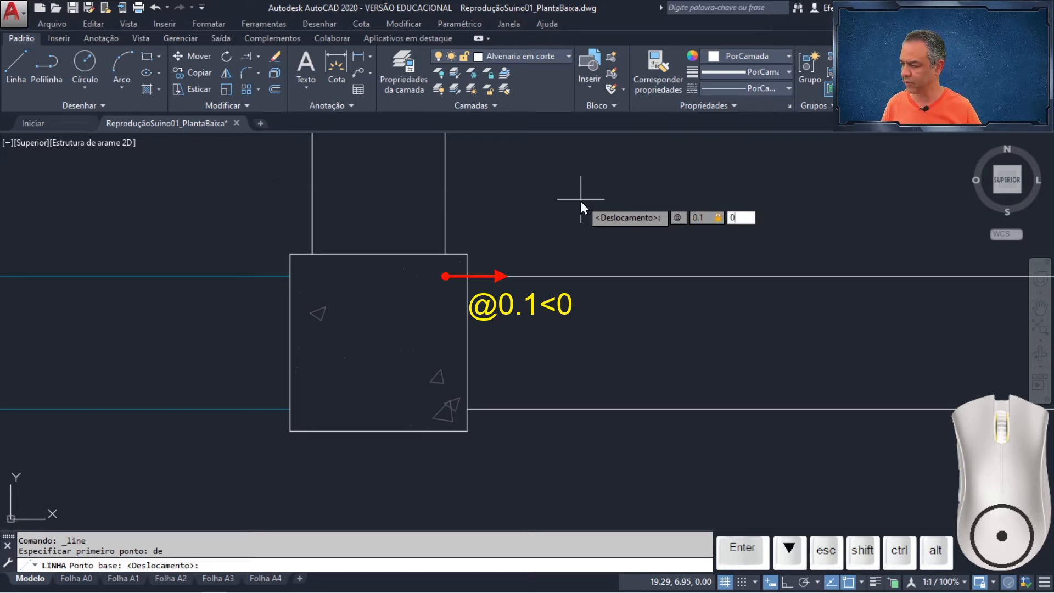
pyautogui.press('Return')
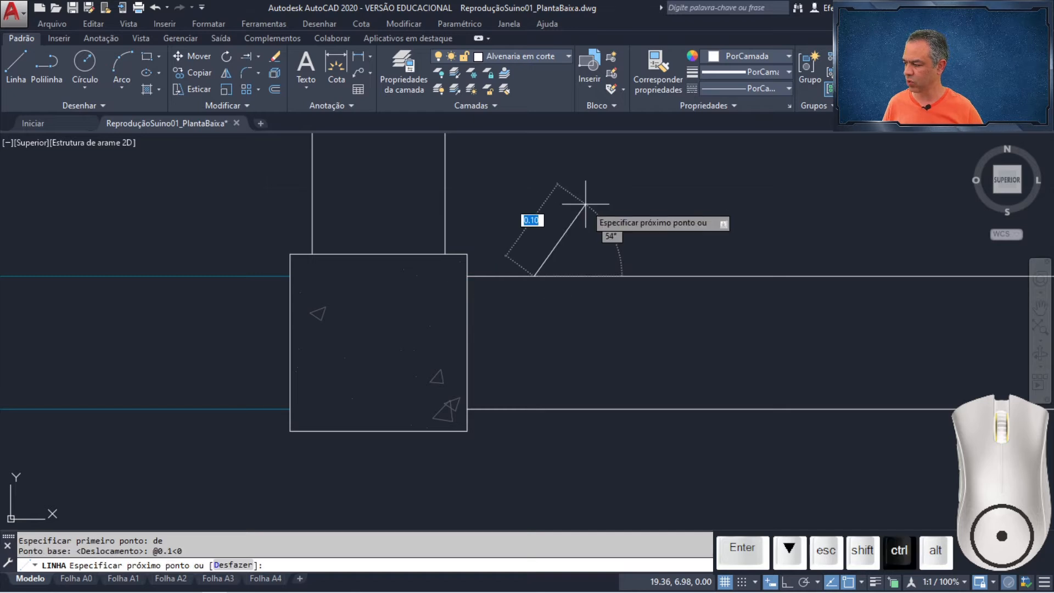
# Finish the door jamb line with a Perpendicular snap to the lower face of the upper corridor wall
pyautogui.keyDown('ctrl'); pyautogui.rightClick(575, 207); pyautogui.keyUp('ctrl')
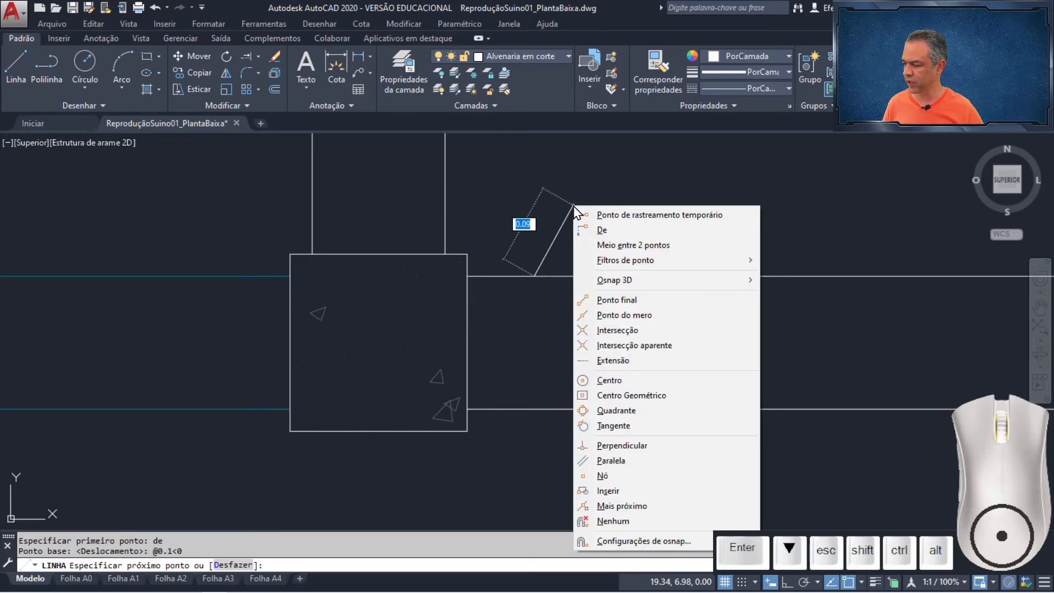
pyautogui.click(627, 445)
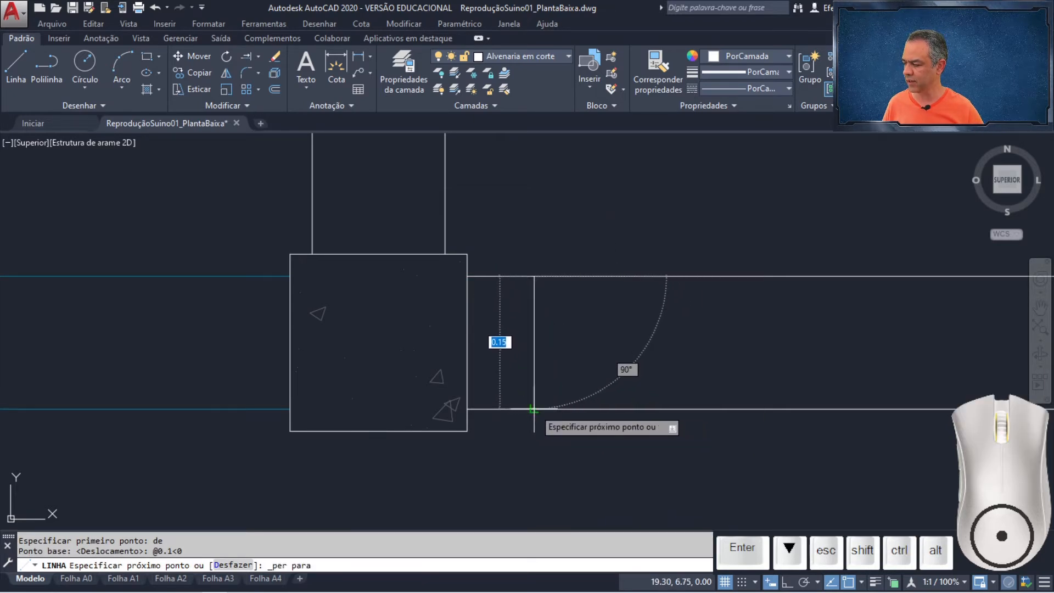
pyautogui.click(539, 411)
pyautogui.press('Return')
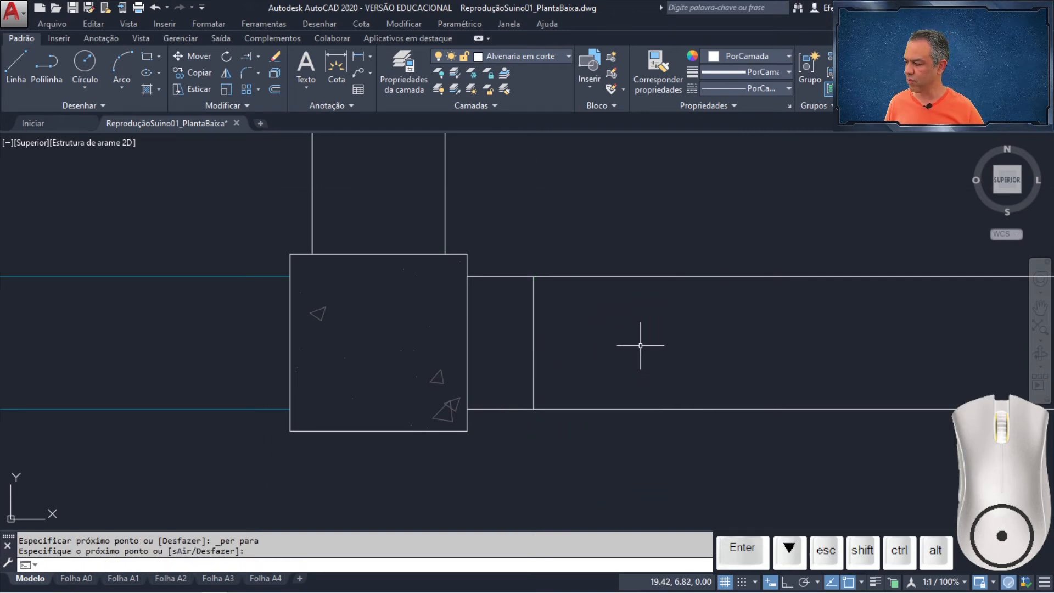
# Offset the door jamb line 0.8 to the right to mark the other side of the door opening
pyautogui.scroll(-2, 640, 345)
pyautogui.moveTo(638, 346)
pyautogui.mouseDown(button='middle')
pyautogui.moveTo(433, 327)
pyautogui.moveTo(367, 291)
pyautogui.mouseUp(button='middle')
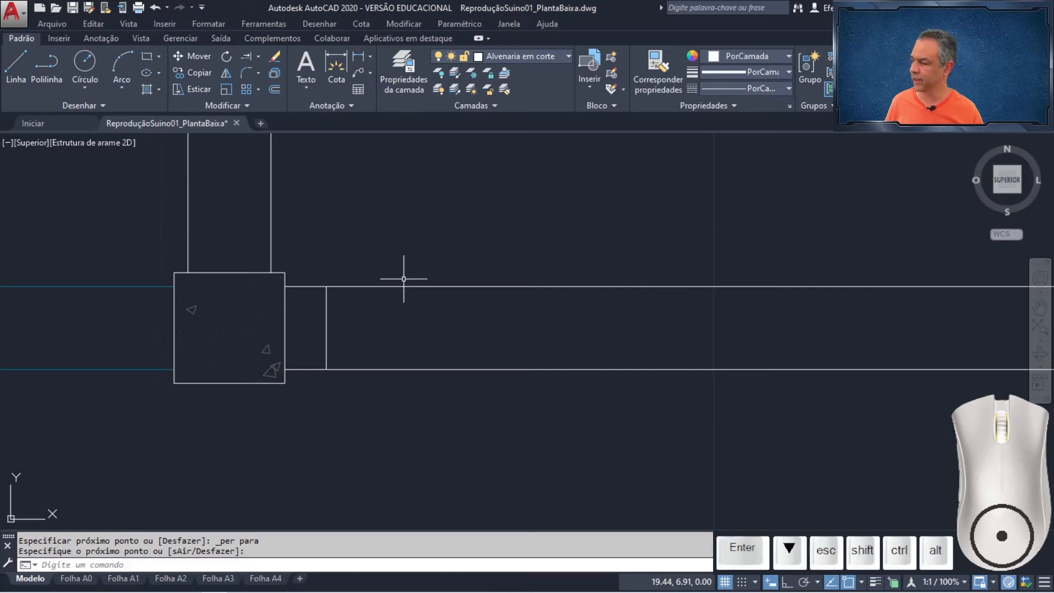
pyautogui.click(275, 90)
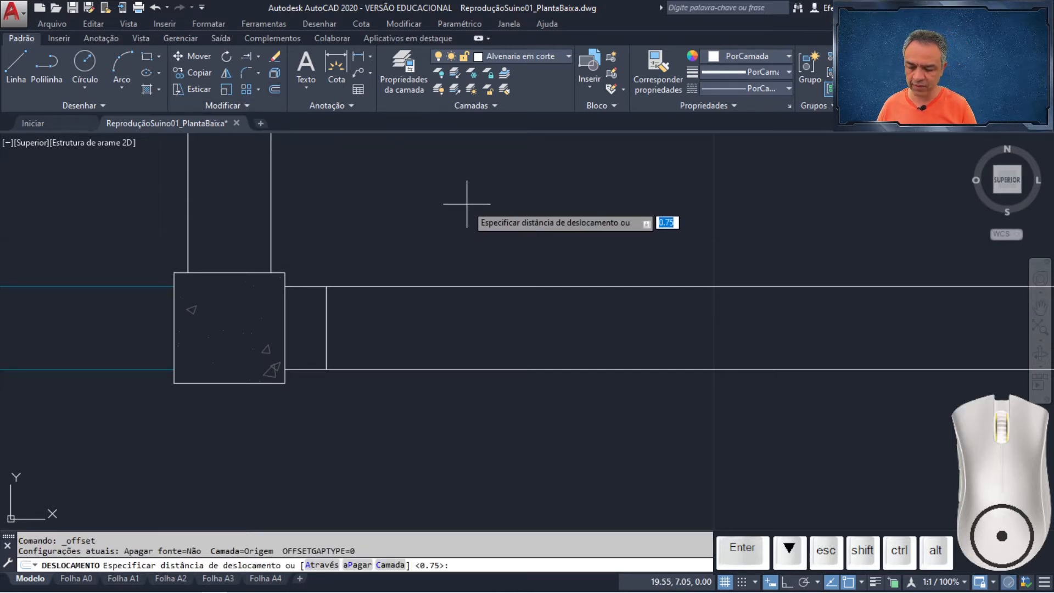
pyautogui.write('0.8')
pyautogui.press('Return')
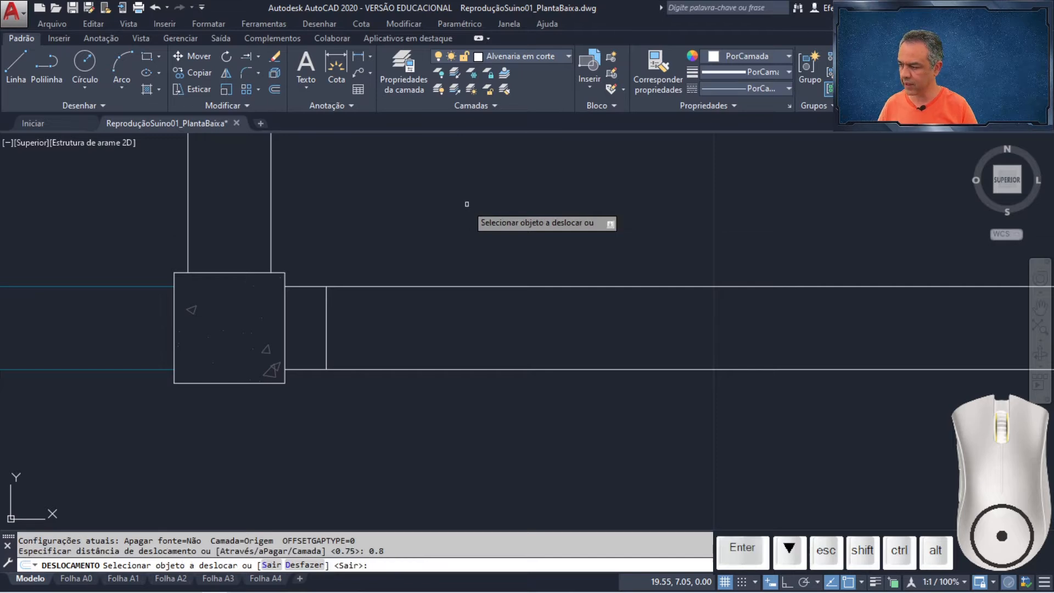
pyautogui.click(327, 319)
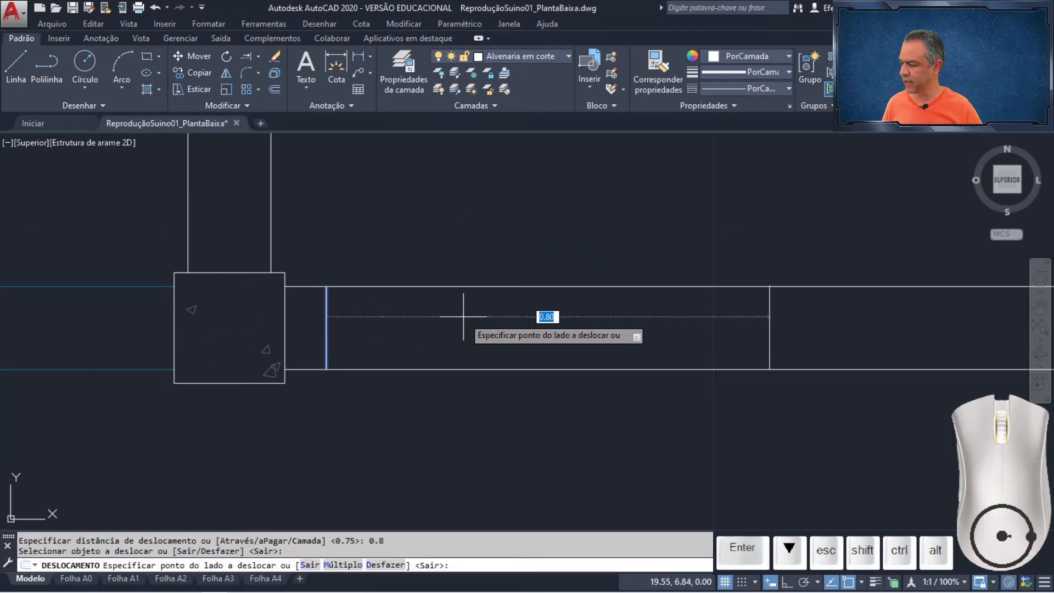
pyautogui.click(464, 317)
pyautogui.press('Return')
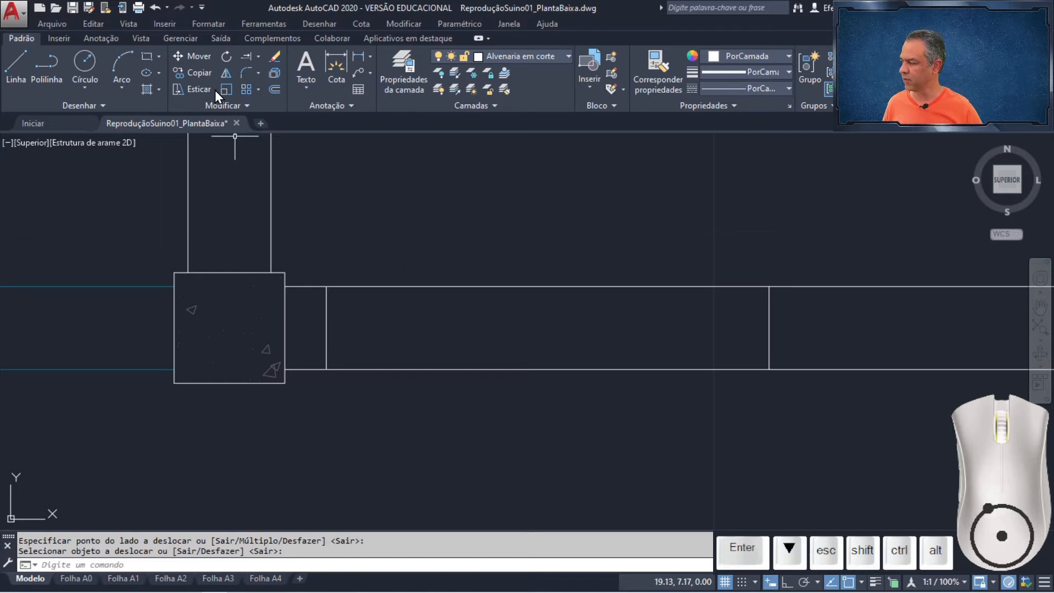
# Copy both door jamb lines to the lower corridor wall, from the wall-face intersection inside the column to the matching intersection below
pyautogui.click(202, 72)
pyautogui.click(309, 231)
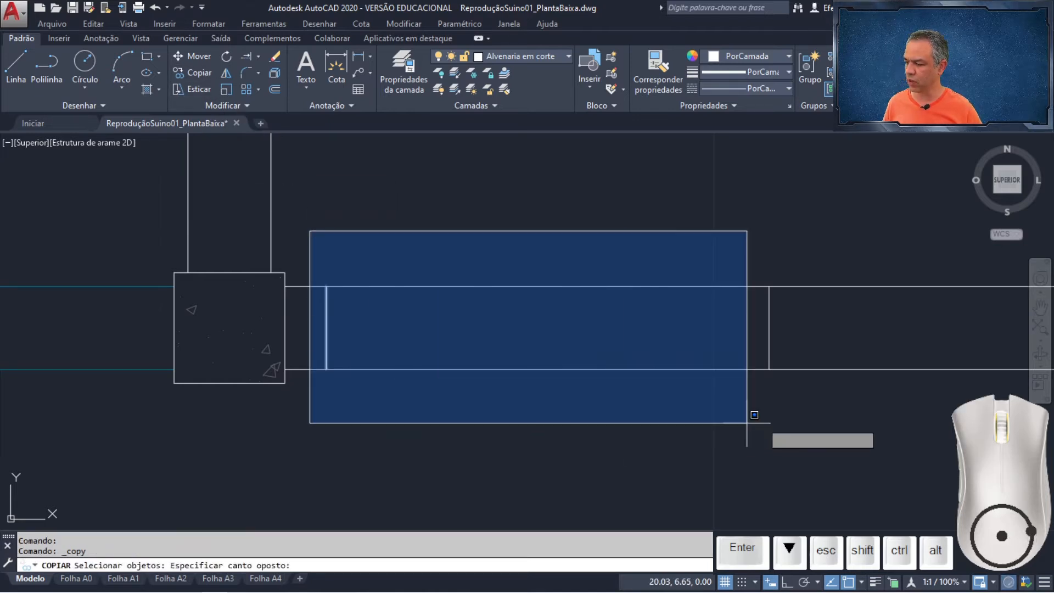
pyautogui.click(755, 415)
pyautogui.press('Return')
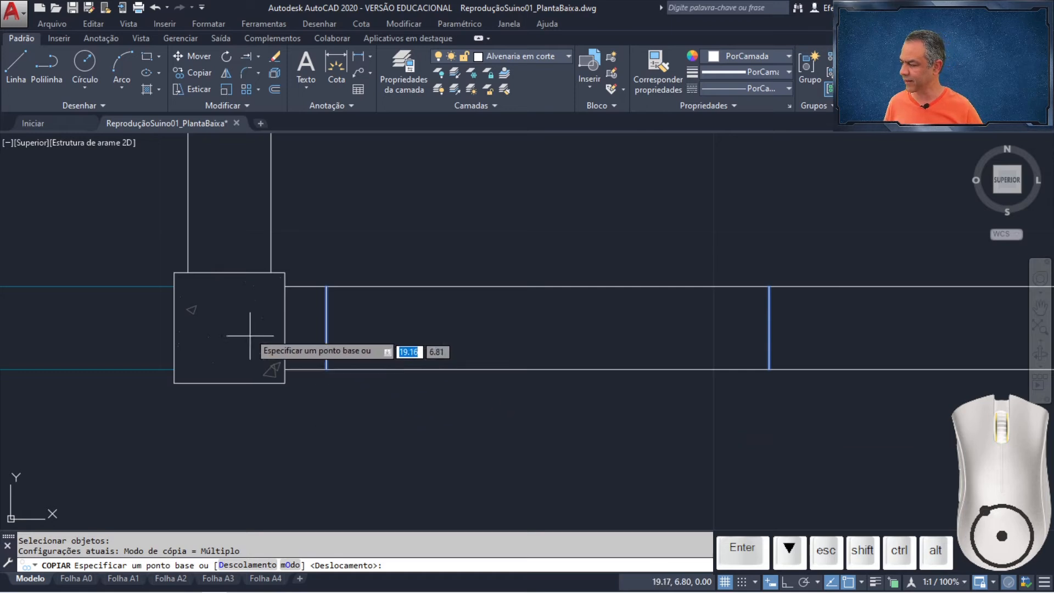
pyautogui.scroll(4, 250, 335)
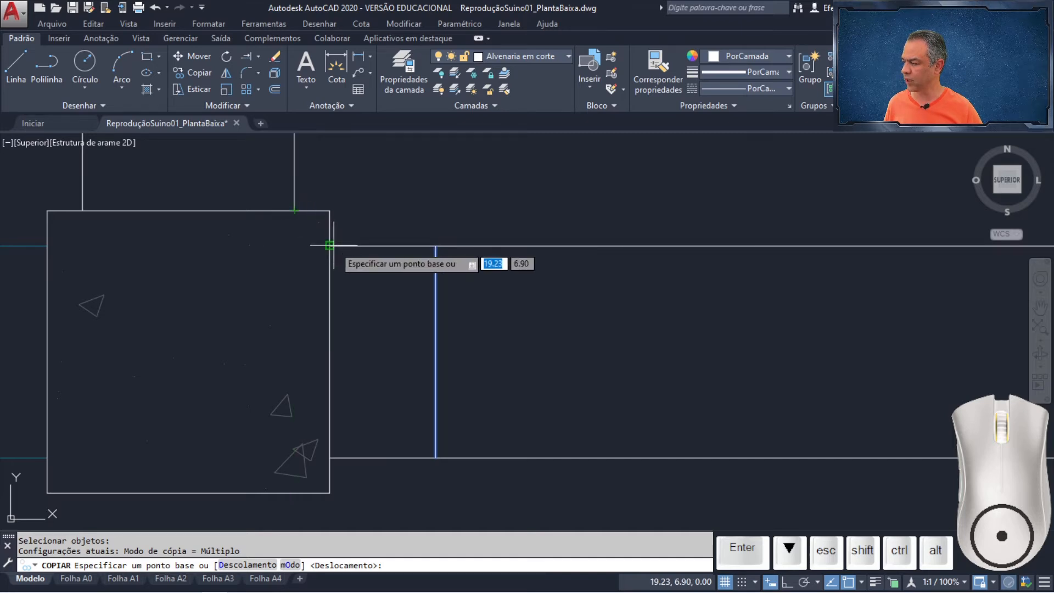
pyautogui.click(295, 246)
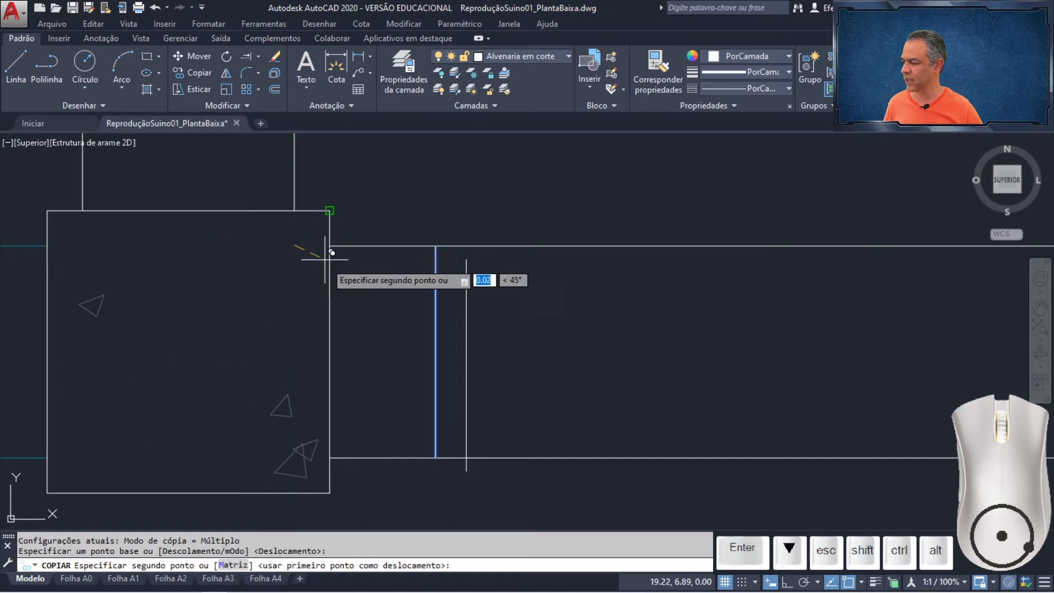
pyautogui.scroll(-10, 343, 300)
pyautogui.moveTo(411, 465); pyautogui.dragTo(321, 201, button='middle')
pyautogui.scroll(8, 313, 306)
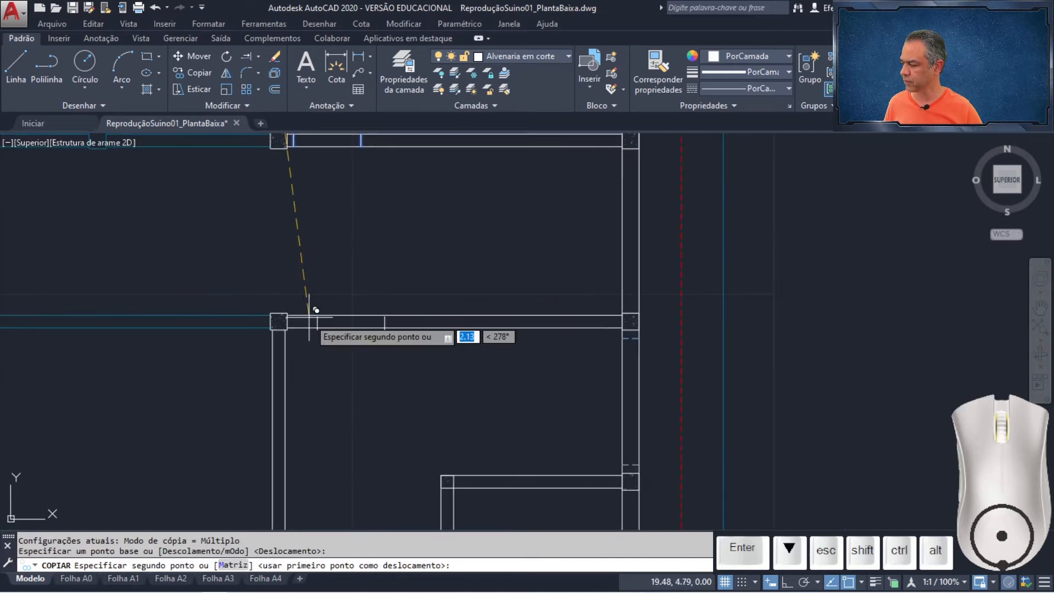
pyautogui.moveTo(258, 342); pyautogui.dragTo(419, 288, button='middle')
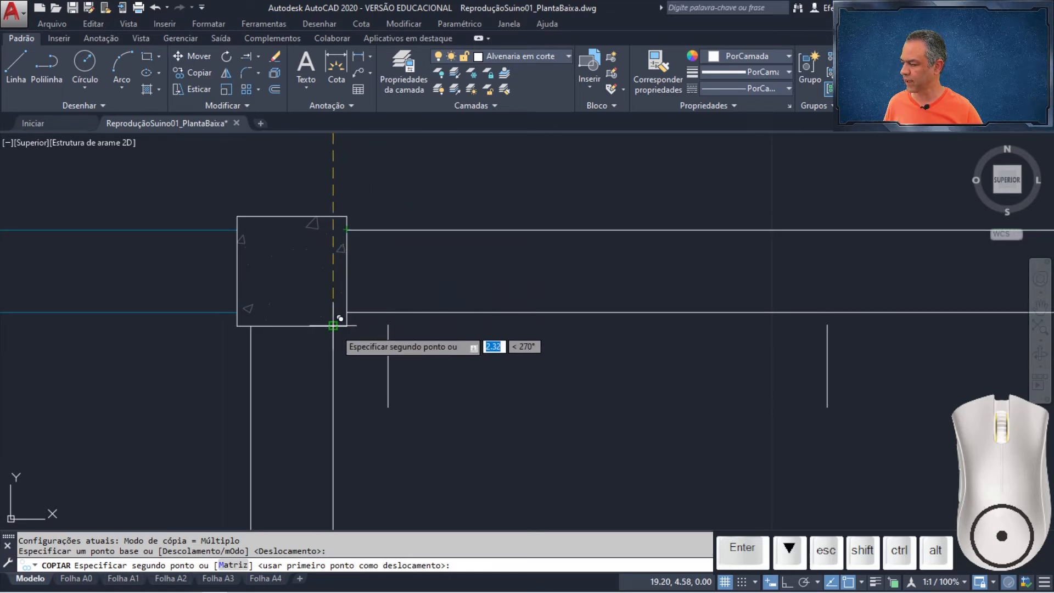
pyautogui.click(333, 229)
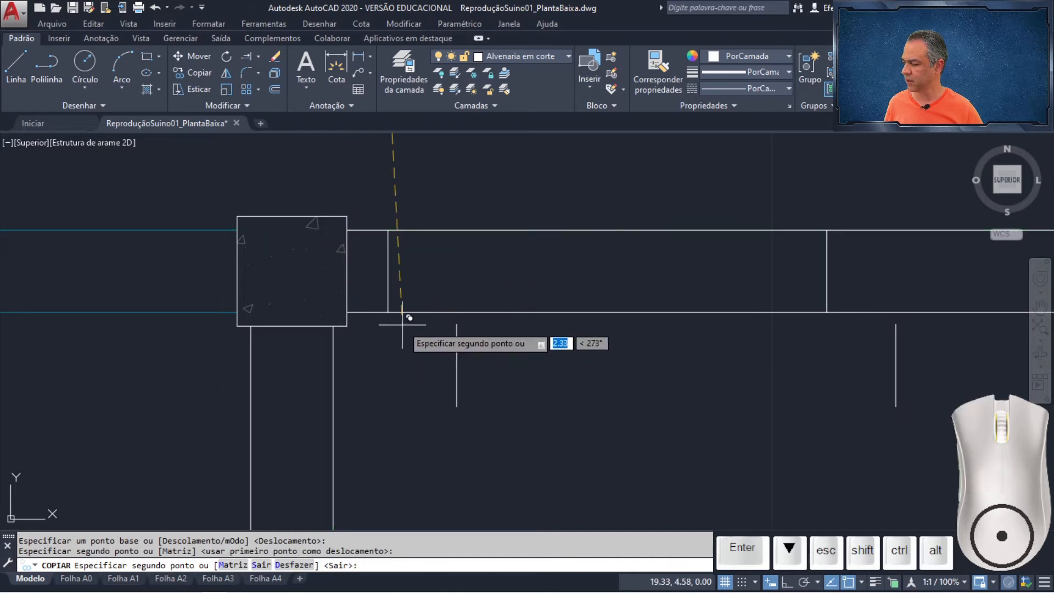
# Place another copy of both jamb lines in the small lower-right room's top wall, measured from its left wall's inner face, and end copying
pyautogui.scroll(-5, 407, 314)
pyautogui.moveTo(616, 482); pyautogui.dragTo(415, 179, button='middle')
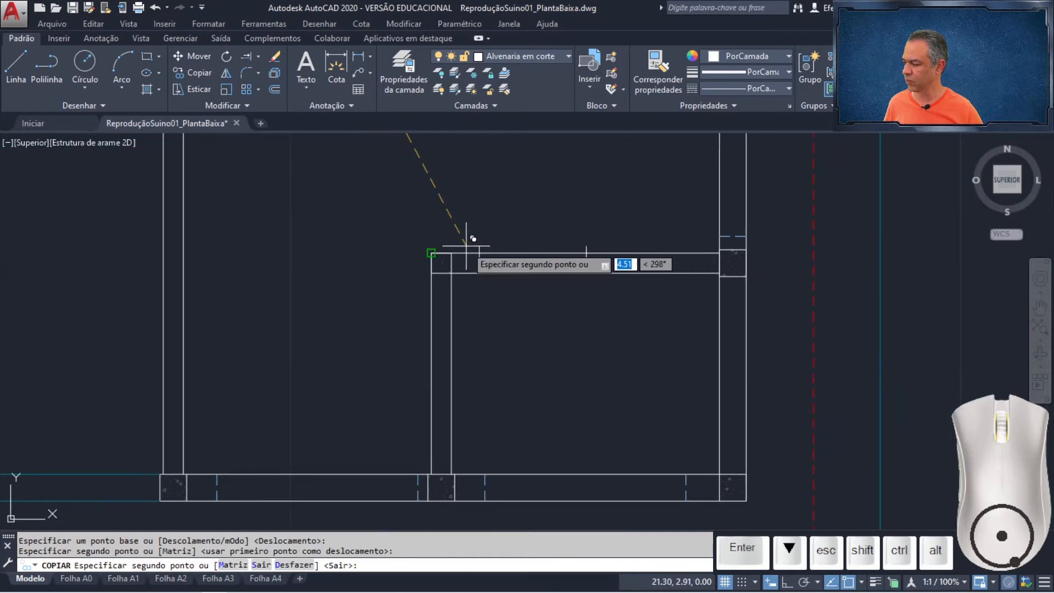
pyautogui.scroll(4, 466, 245)
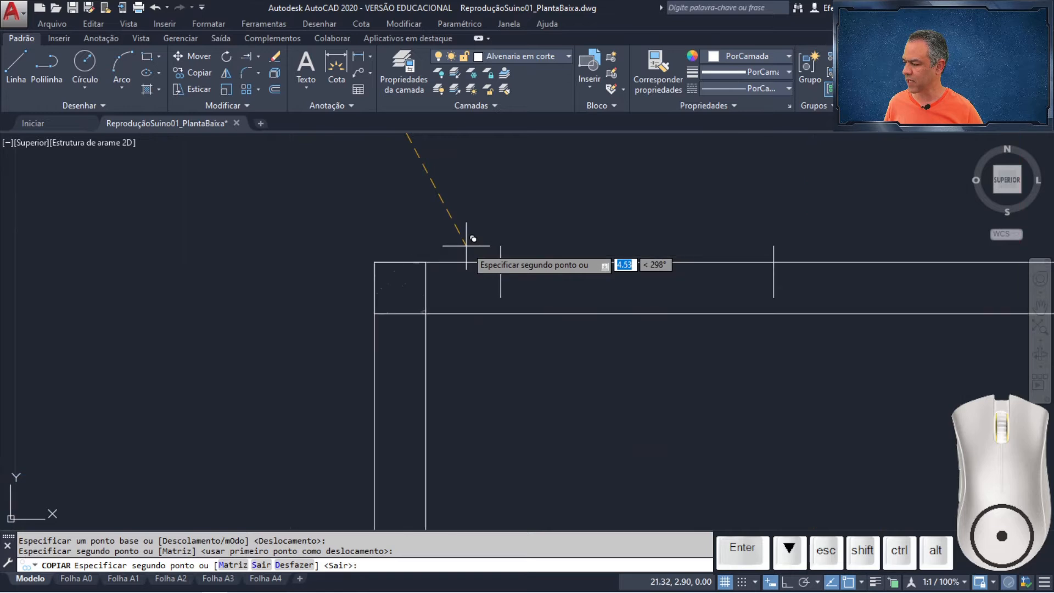
pyautogui.click(427, 262)
pyautogui.press('Return')
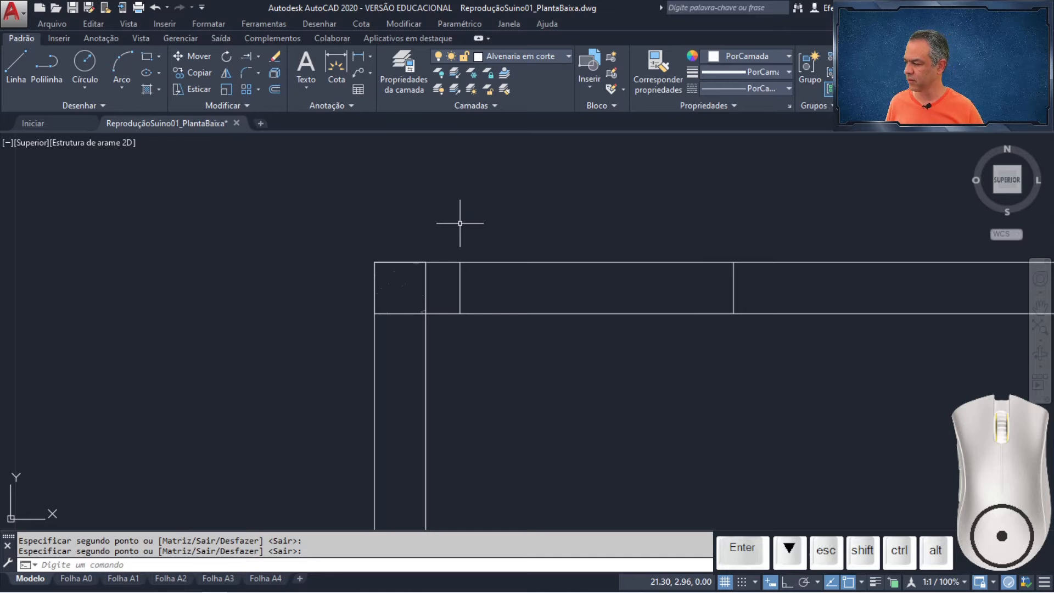
pyautogui.scroll(-5, 460, 224)
pyautogui.scroll(3, 452, 490)
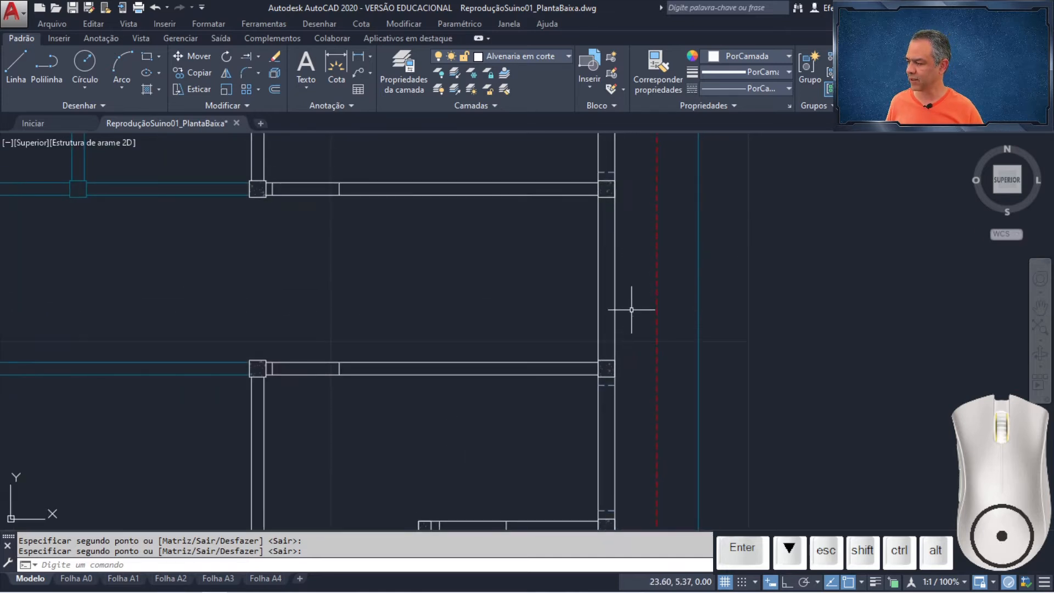
# Draw a line across the right outer wall at the corridor, from the midpoint of its inner face to its outer face
pyautogui.moveTo(631, 309)
pyautogui.mouseDown(button='middle')
pyautogui.moveTo(514, 308)
pyautogui.moveTo(488, 321)
pyautogui.mouseUp(button='middle')
pyautogui.scroll(2, 505, 299)
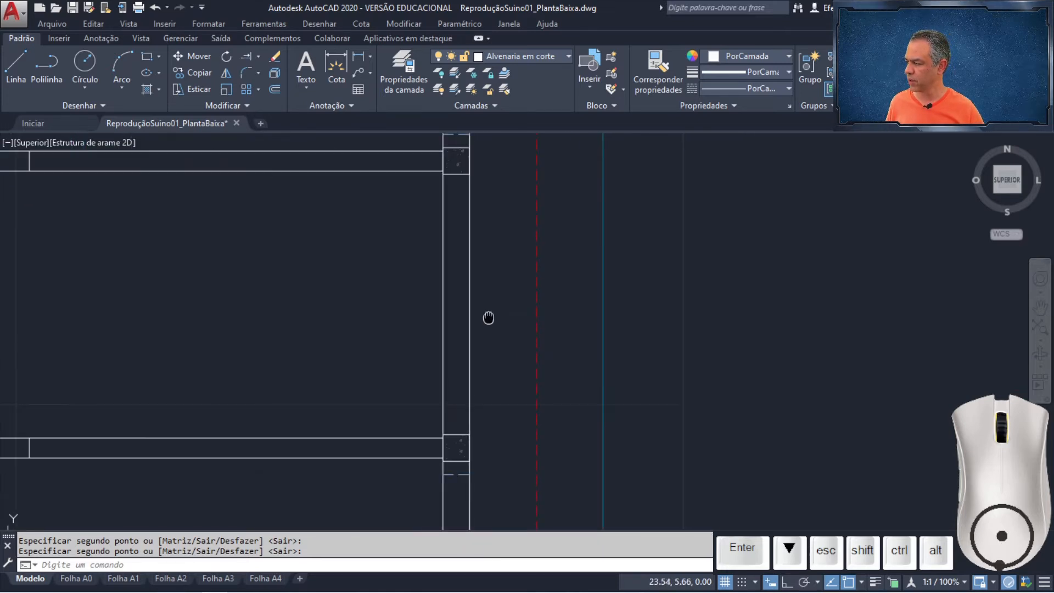
pyautogui.click(23, 68)
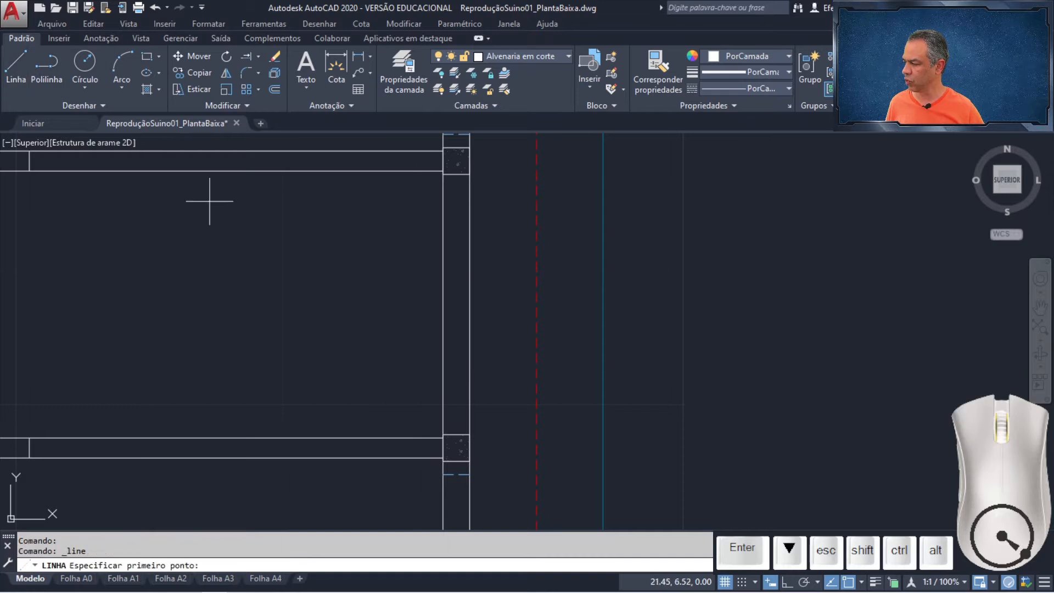
pyautogui.click(443, 304)
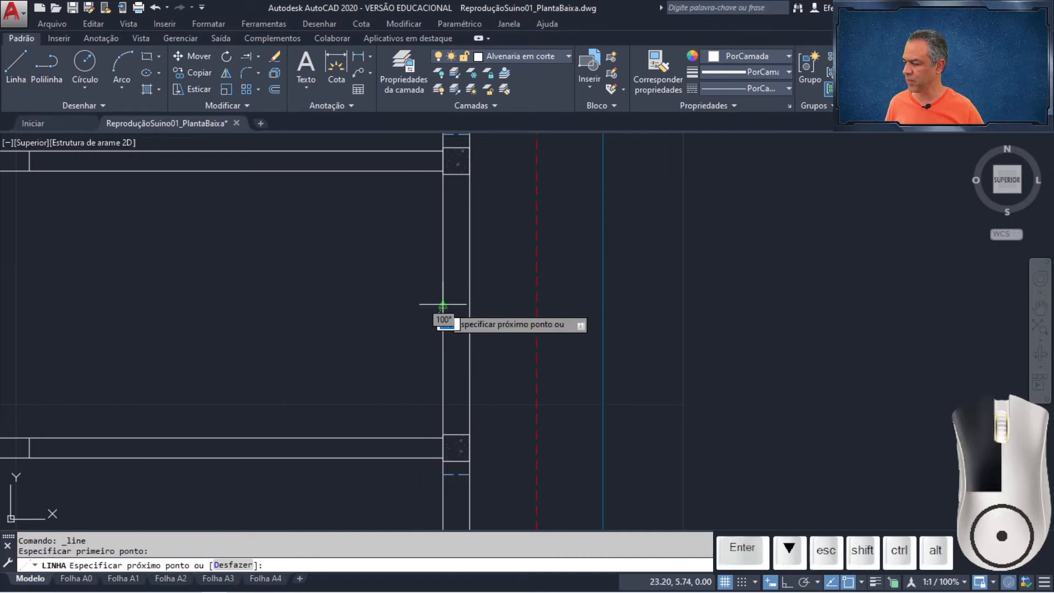
pyautogui.click(471, 305)
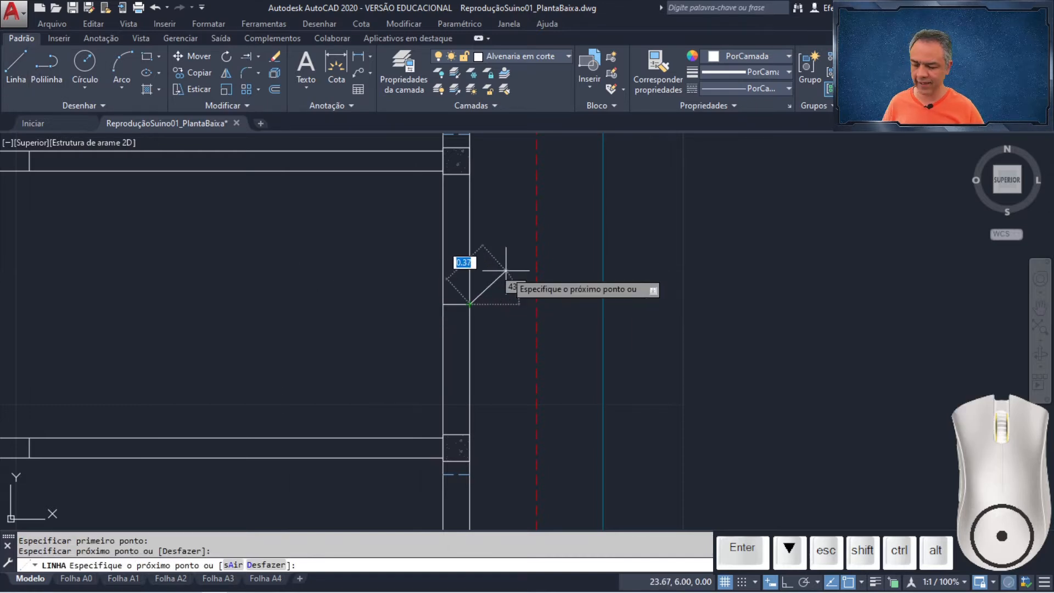
pyautogui.press('Return')
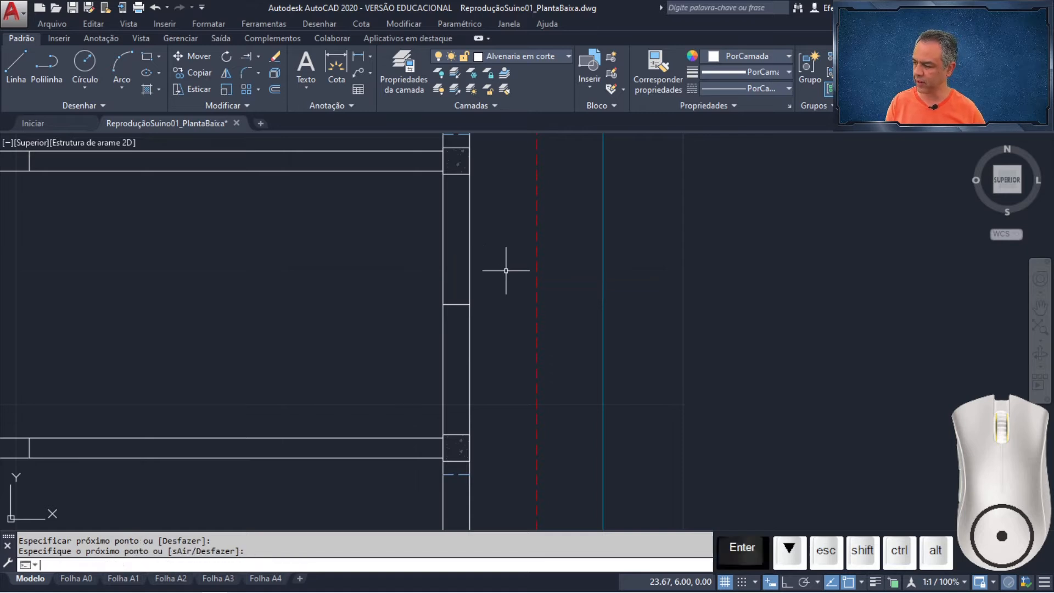
# Offset the corridor midline in the right outer wall 0.9 both upward and downward to mark the opening's jambs
pyautogui.click(274, 86)
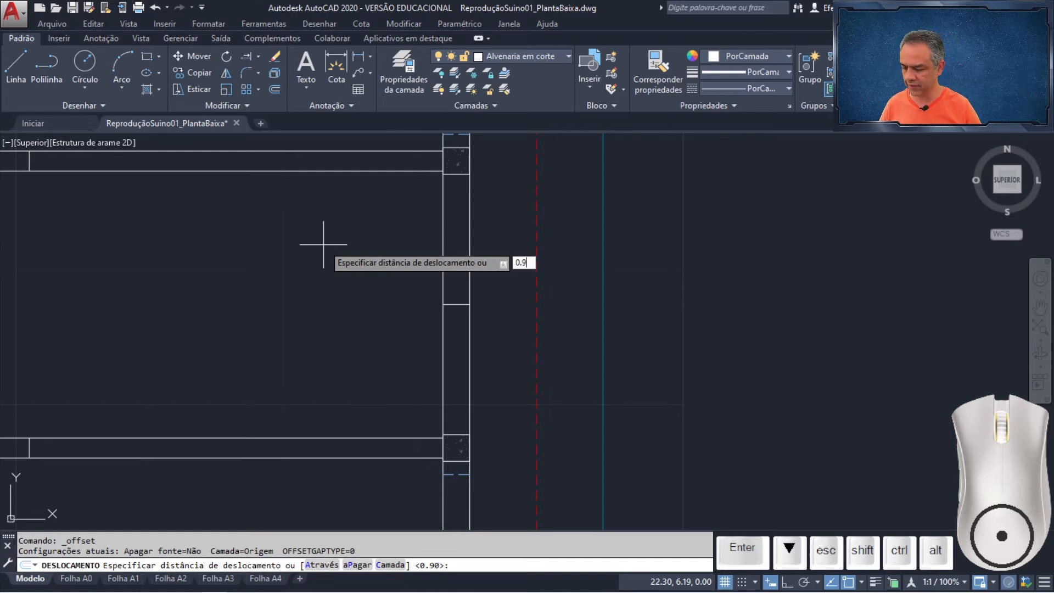
pyautogui.press('Return')
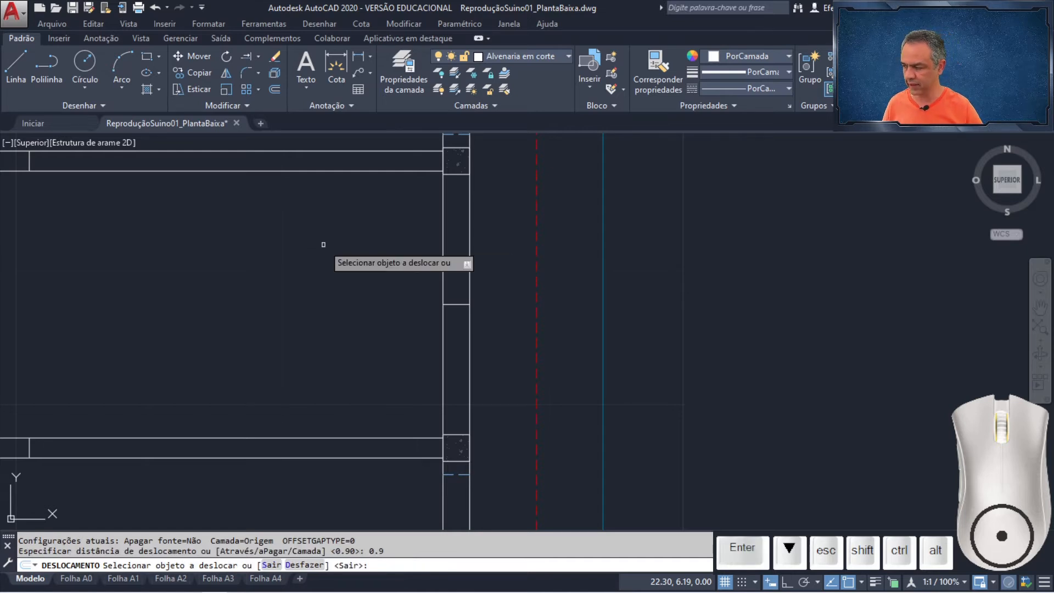
pyautogui.click(450, 304)
pyautogui.click(412, 223)
pyautogui.click(457, 304)
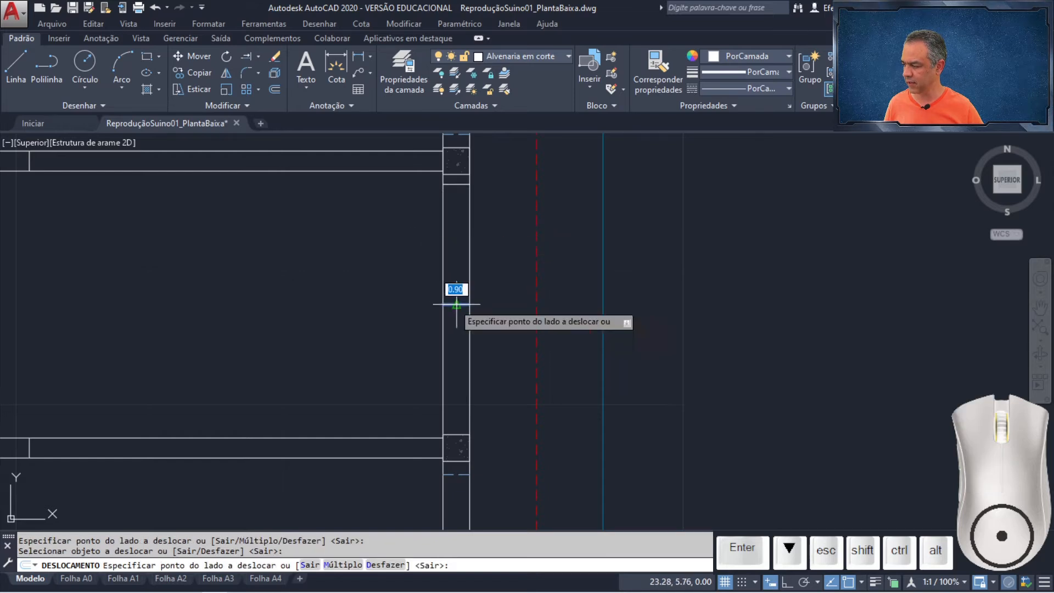
pyautogui.click(393, 368)
pyautogui.press('Return')
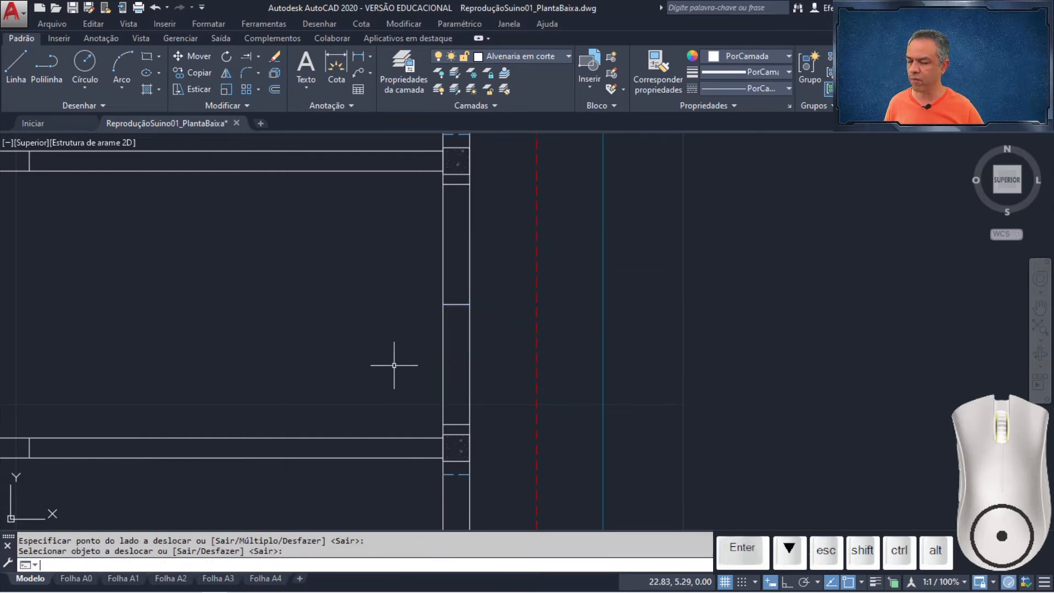
# Erase the midline between the two corridor opening jambs in the right outer wall
pyautogui.click(405, 287)
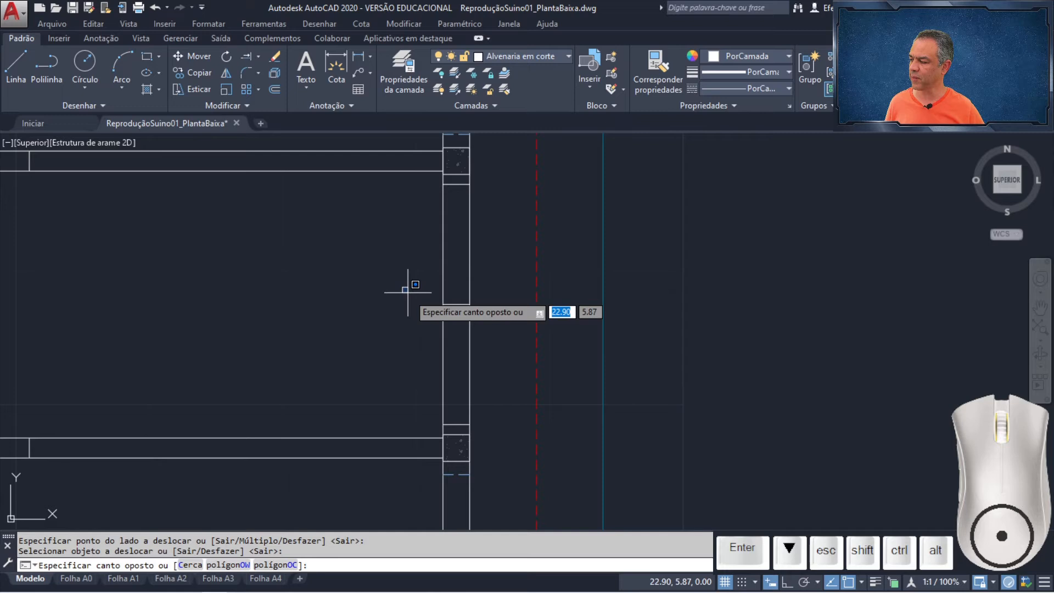
pyautogui.click(491, 328)
pyautogui.press('Delete')
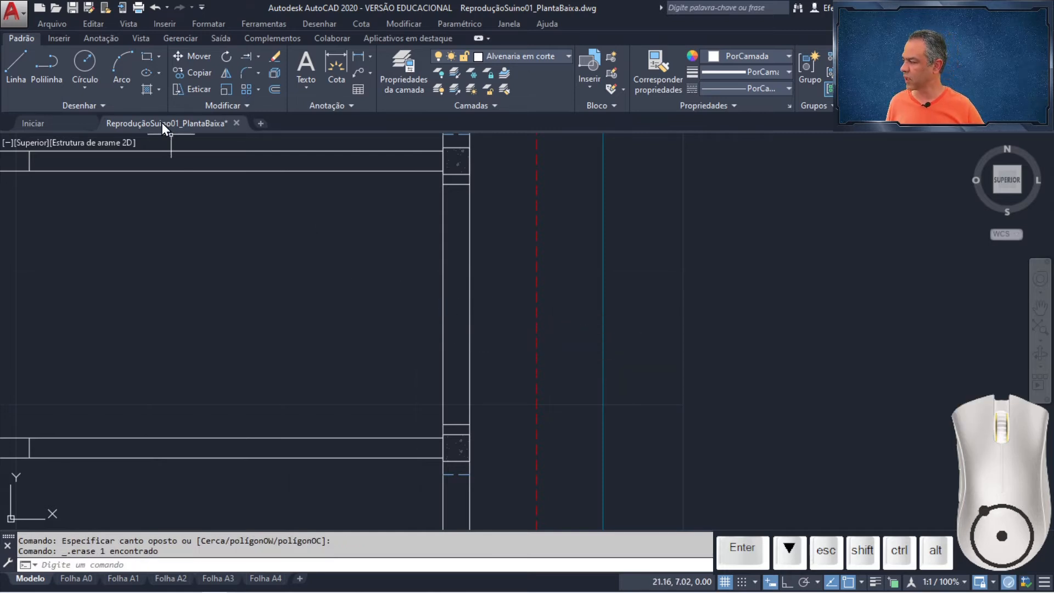
# Copy both corridor jamb lines to the left outer wall, from the right wall's outer-face midpoint to the left wall's inner-face midpoint
pyautogui.click(181, 73)
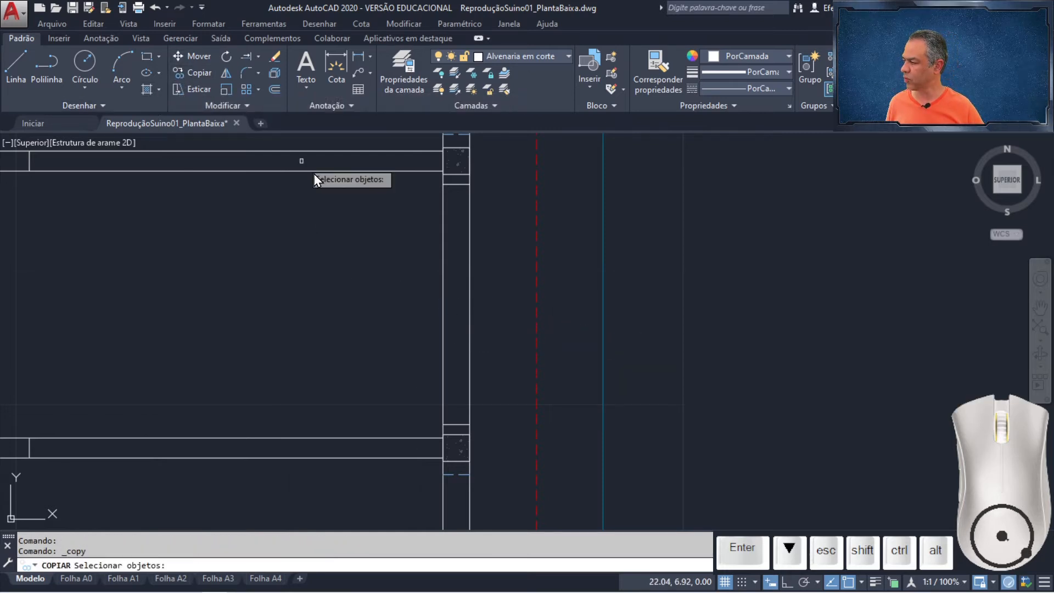
pyautogui.click(429, 176)
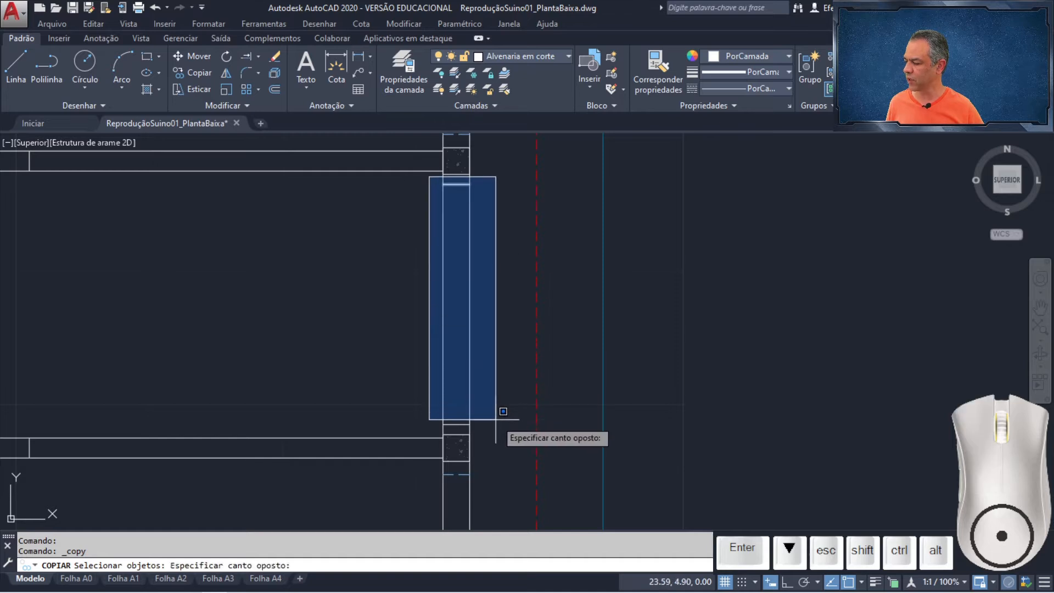
pyautogui.click(483, 426)
pyautogui.press('Return')
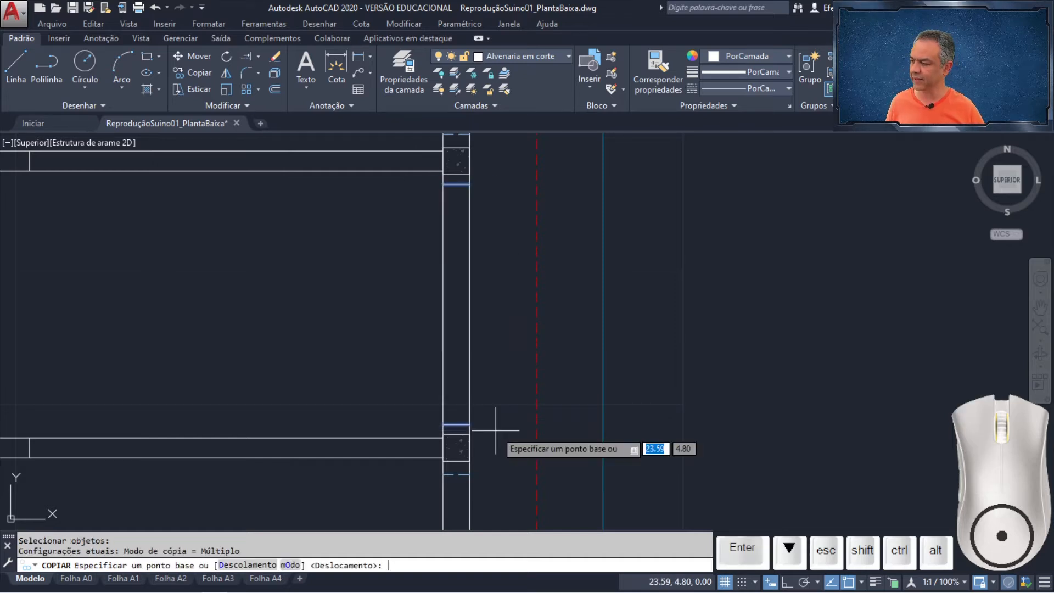
pyautogui.click(470, 304)
pyautogui.scroll(-5, 377, 294)
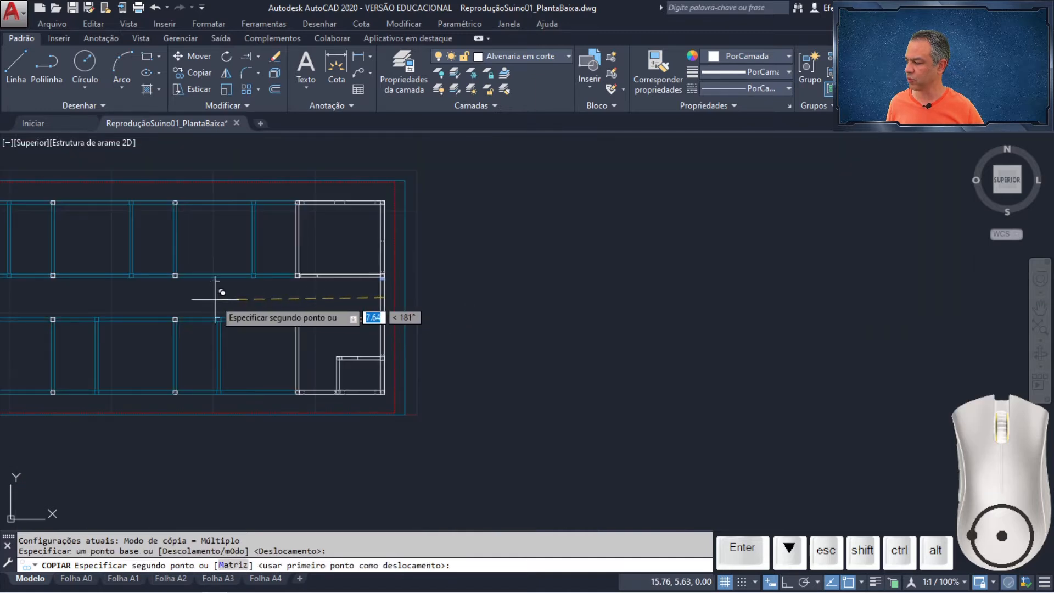
pyautogui.moveTo(214, 294); pyautogui.dragTo(892, 297, button='middle')
pyautogui.scroll(6, 541, 297)
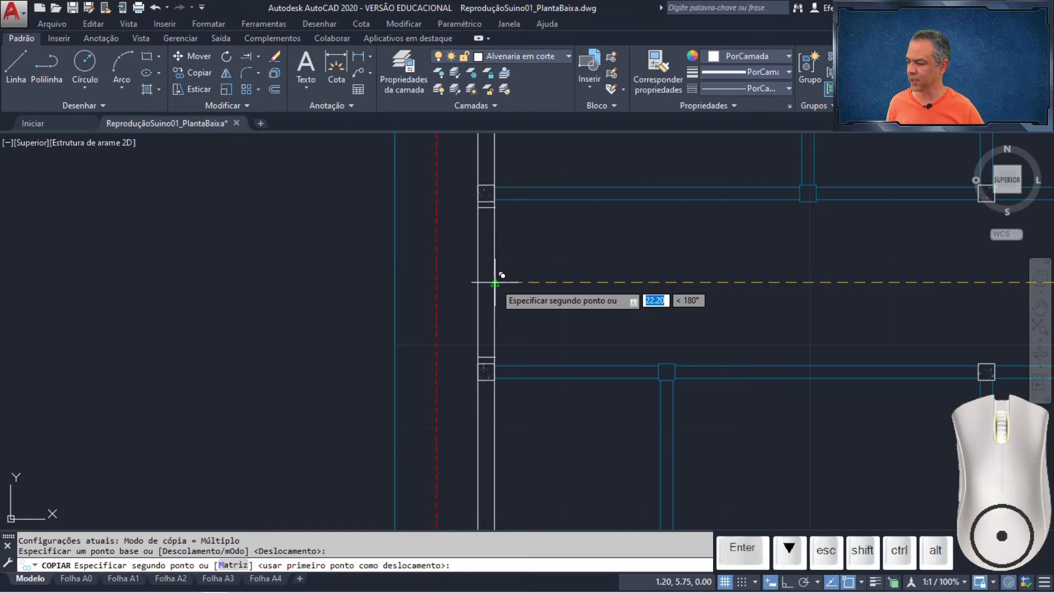
pyautogui.click(496, 282)
pyautogui.press('Return')
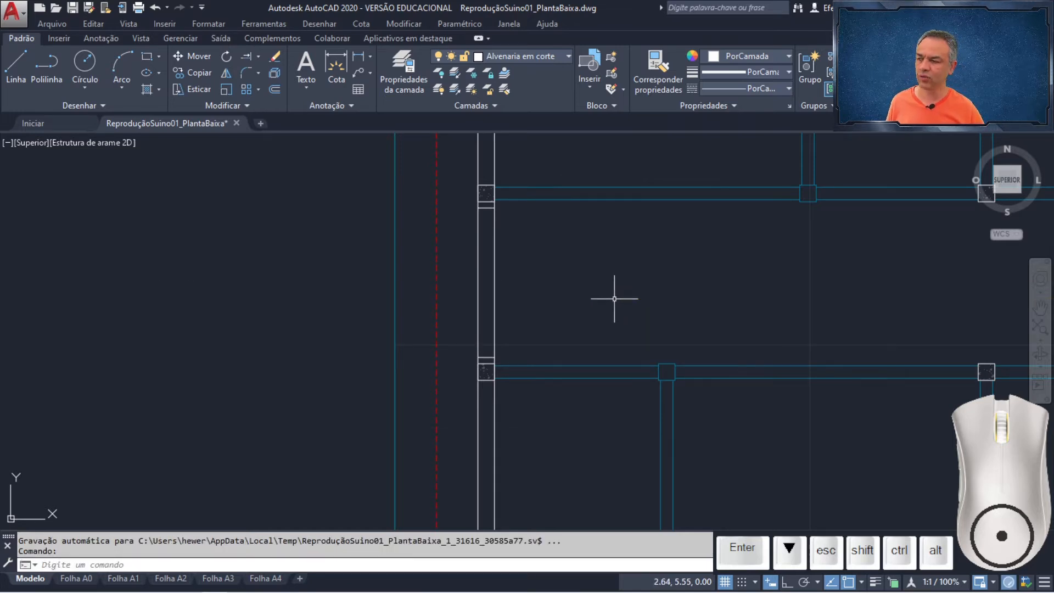
# Make Alvenaria em vista the current layer for marking openings in the pen walls along the upper corridor wall
pyautogui.middleClick(614, 299)
pyautogui.middleClick(614, 298)
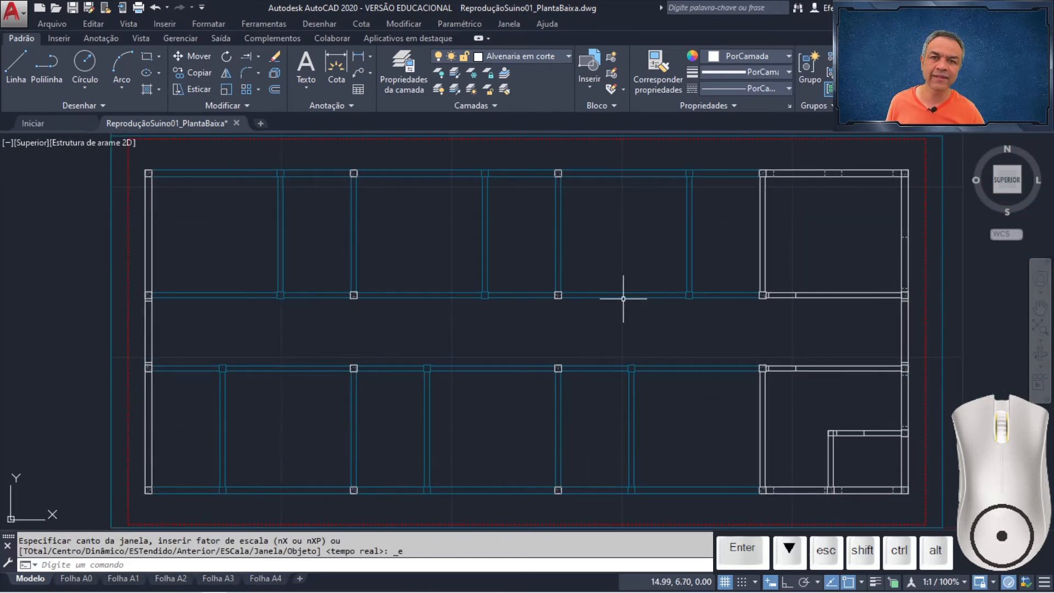
pyautogui.scroll(6, 711, 306)
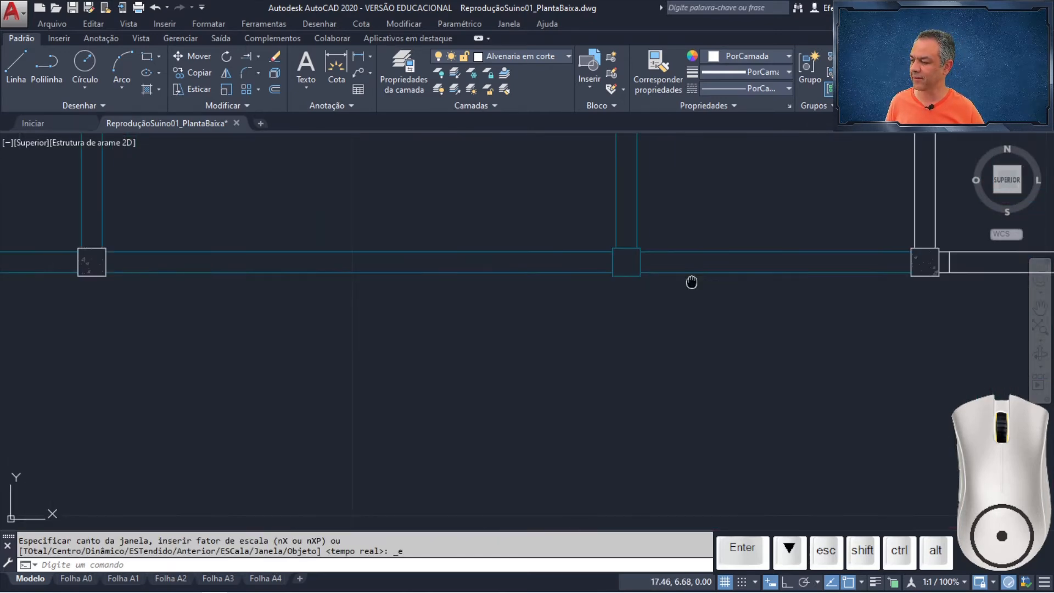
pyautogui.moveTo(691, 282); pyautogui.dragTo(437, 400, button='middle')
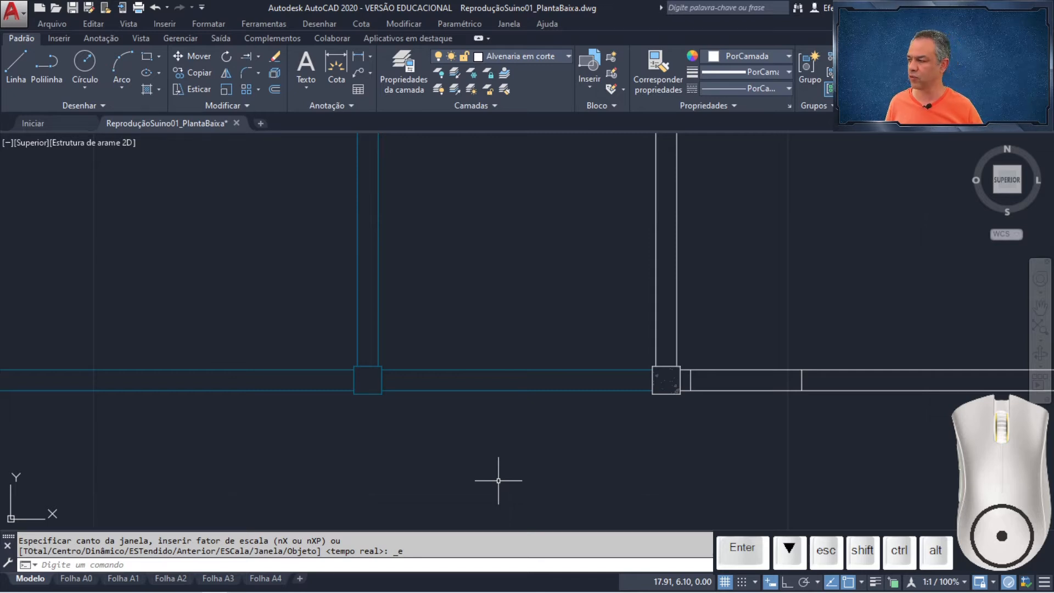
pyautogui.click(566, 59)
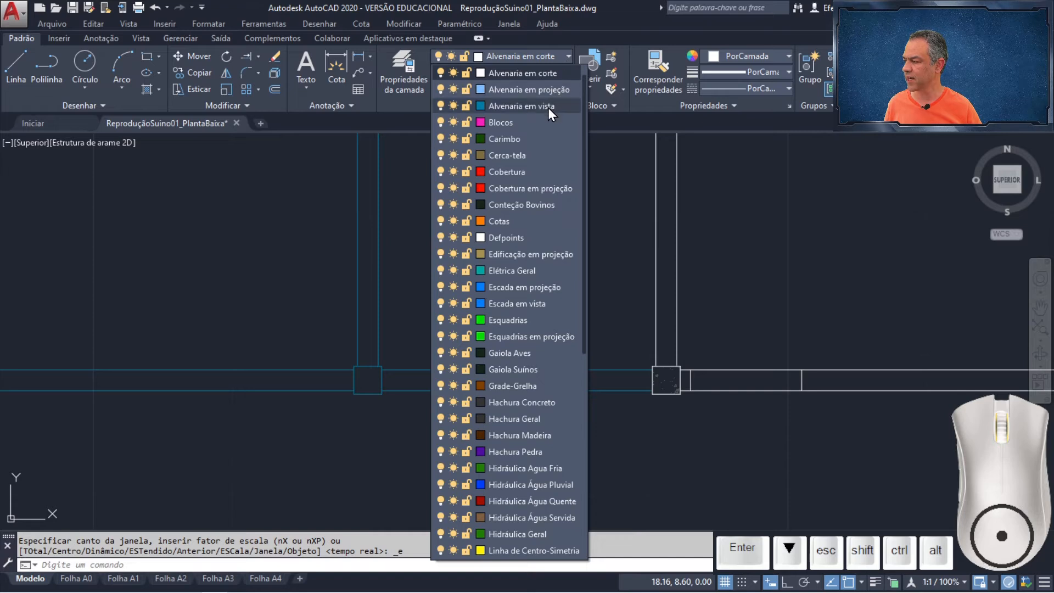
pyautogui.click(548, 106)
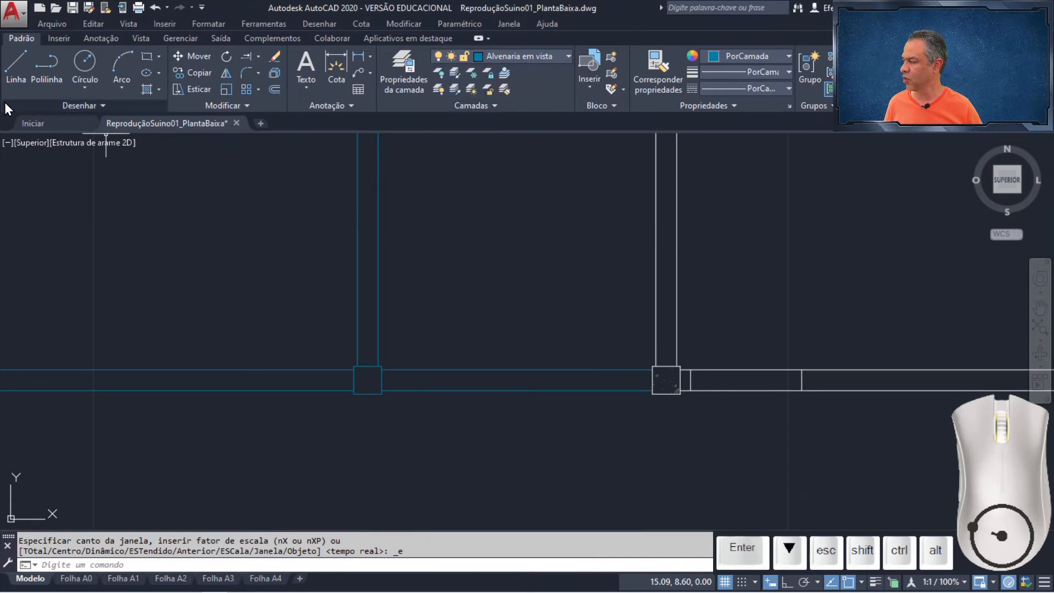
# Start a line in the upper corridor wall, offset @0.1<0 from the wall-face intersection inside the column of the rightmost pen partition
pyautogui.click(17, 67)
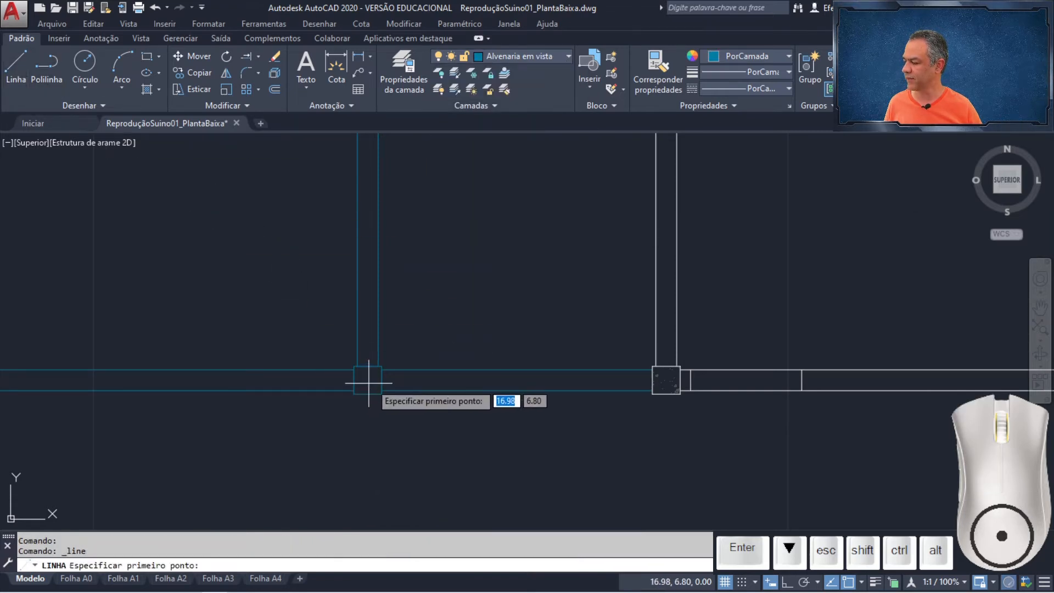
pyautogui.scroll(5, 377, 376)
pyautogui.scroll(2, 380, 374)
pyautogui.moveTo(376, 351); pyautogui.dragTo(162, 358, button='middle')
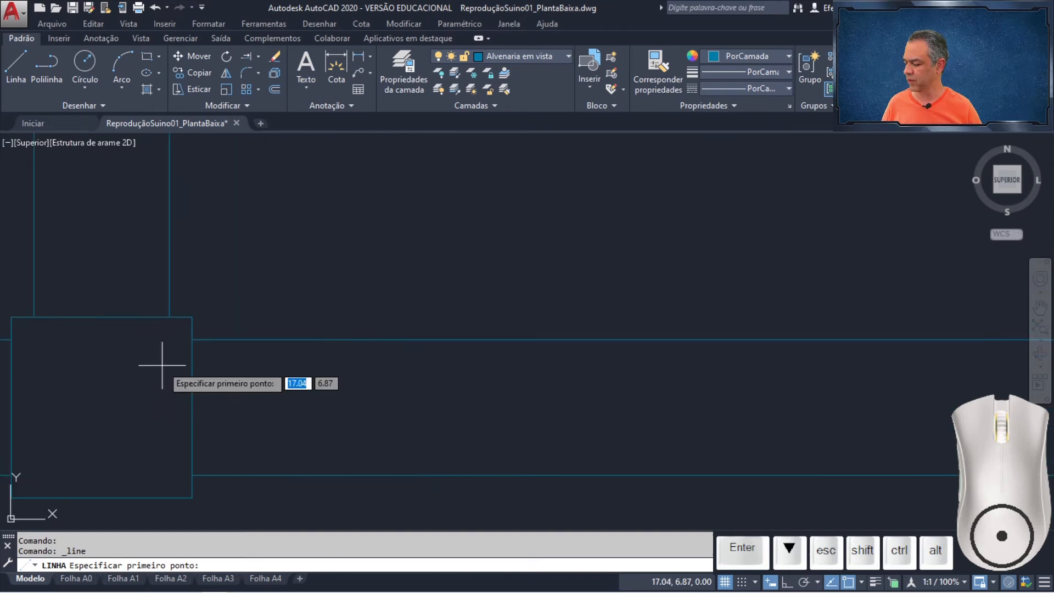
pyautogui.write('de')
pyautogui.press('Return')
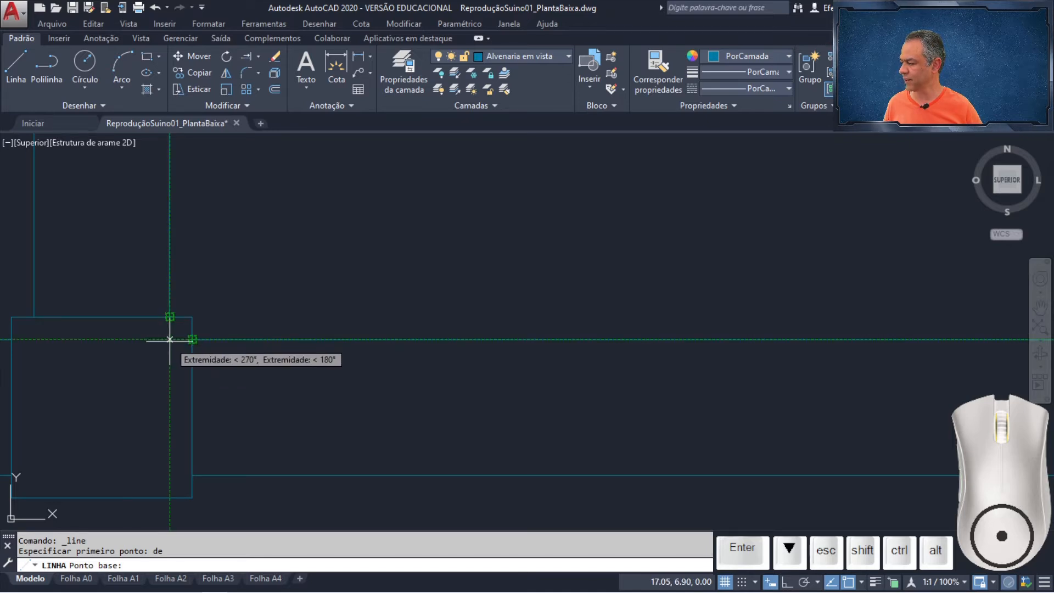
pyautogui.click(169, 340)
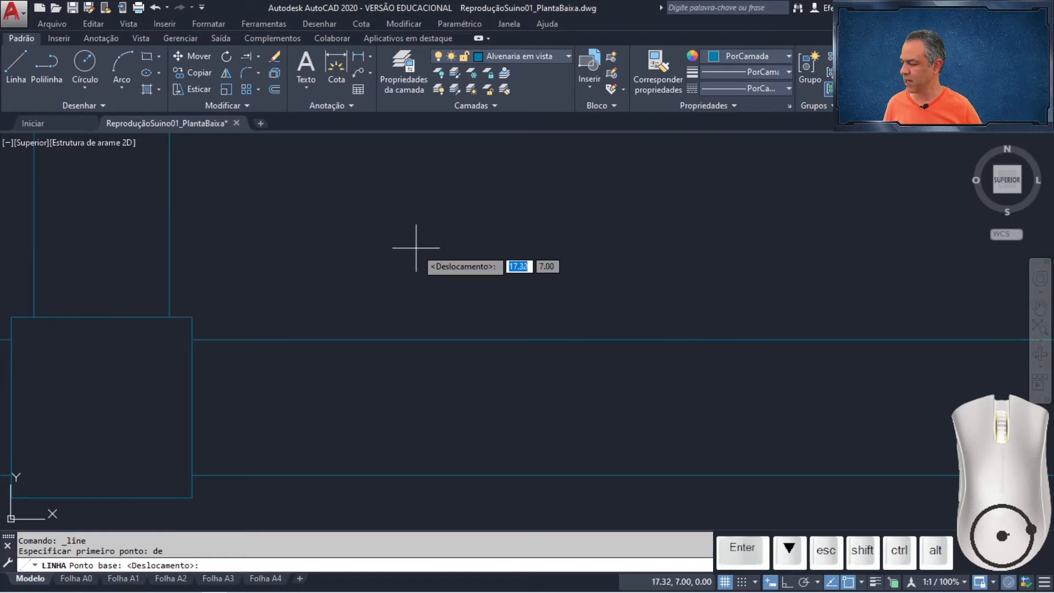
pyautogui.press('F8')
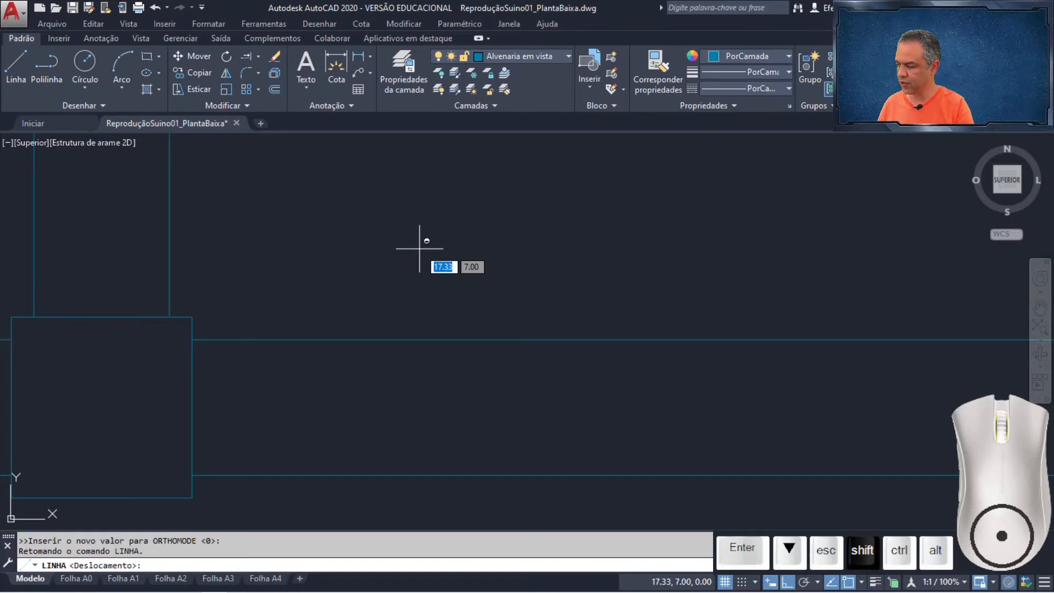
pyautogui.write('@ ')
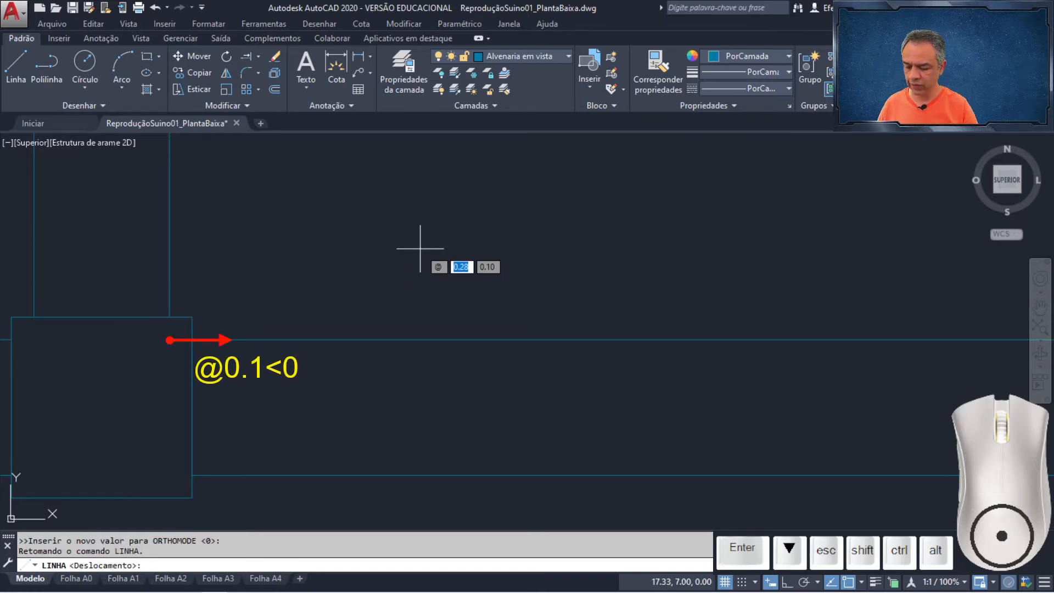
pyautogui.write('0.1 ')
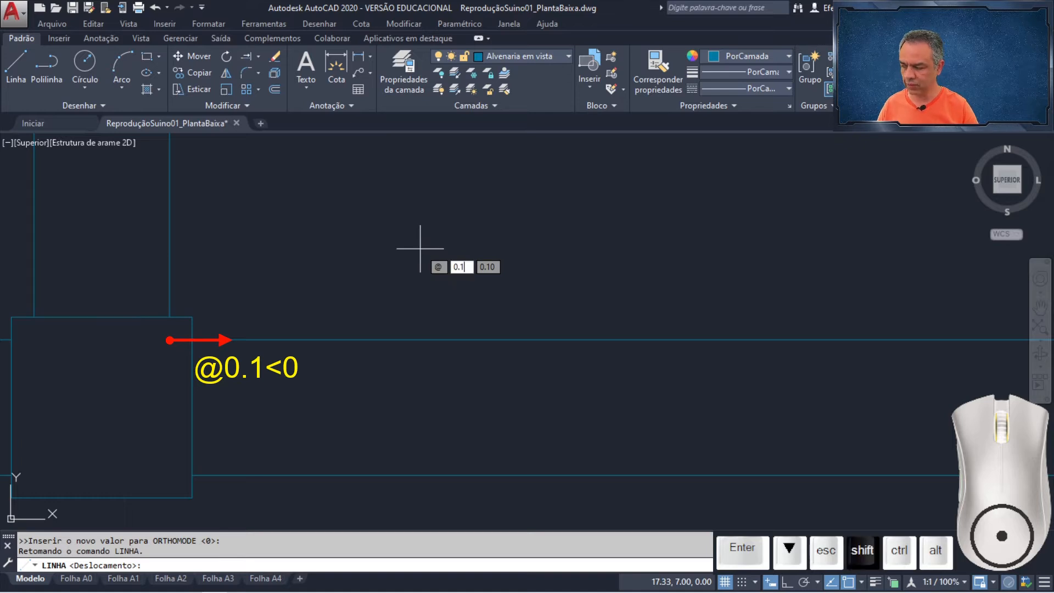
pyautogui.write('< 20°')
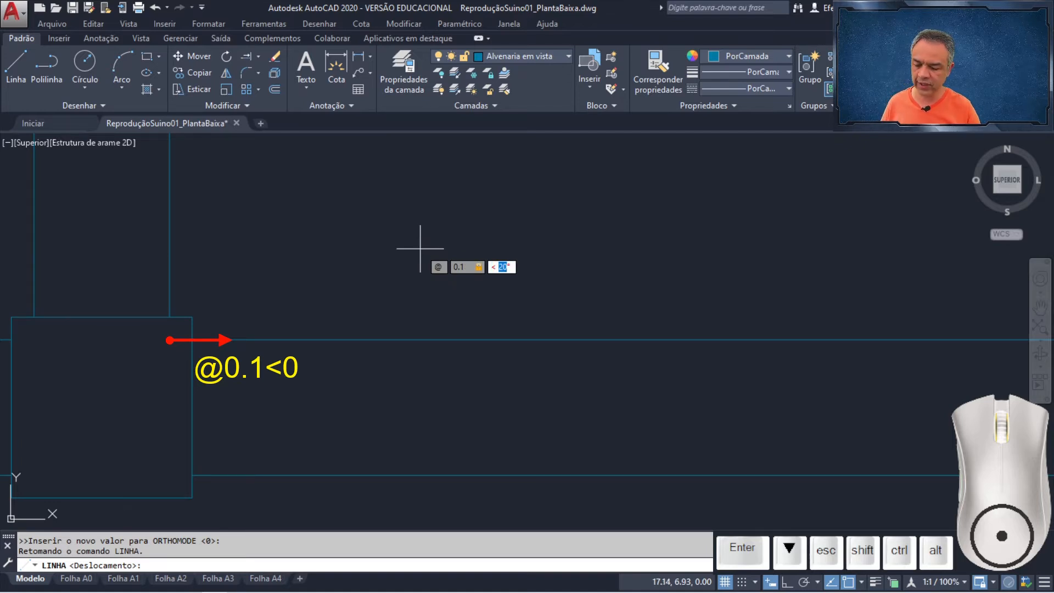
pyautogui.press('Return')
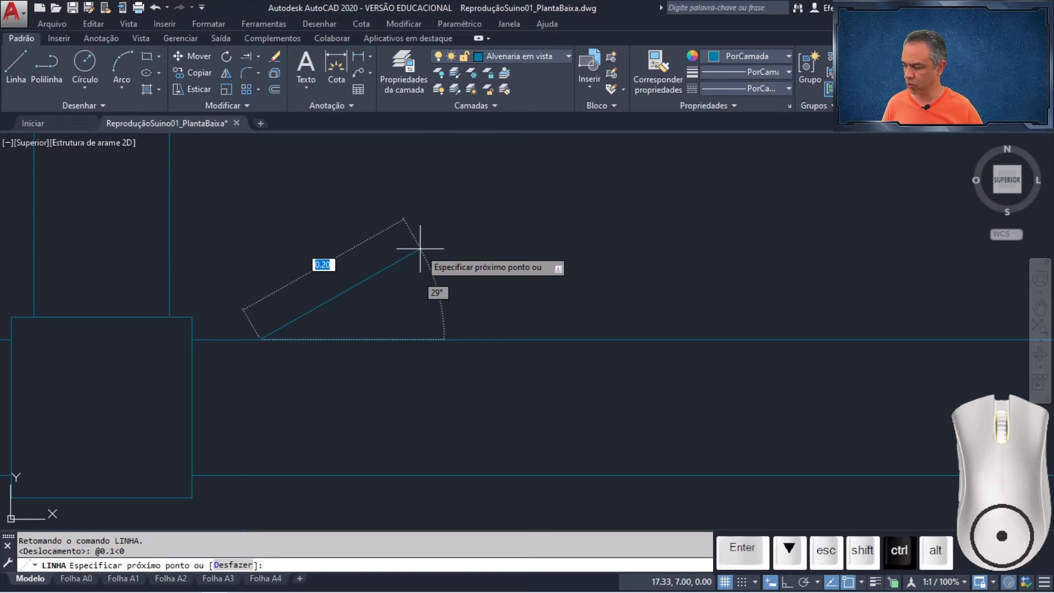
# Finish the pen opening's jamb line with a Perpendicular snap to the lower face of the upper corridor wall
pyautogui.keyDown('ctrl'); pyautogui.rightClick(420, 251); pyautogui.keyUp('ctrl')
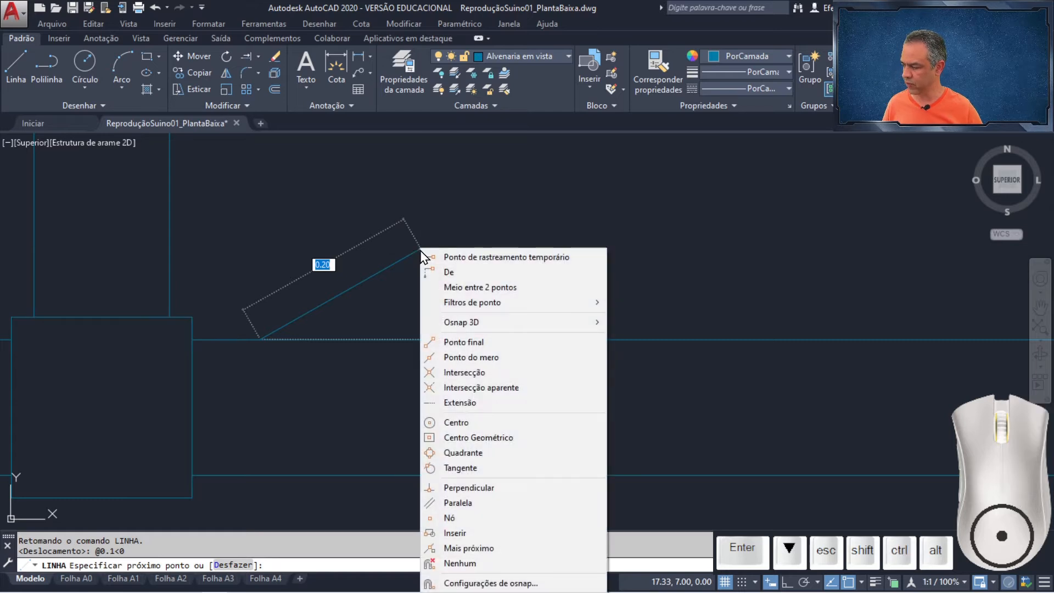
pyautogui.click(468, 487)
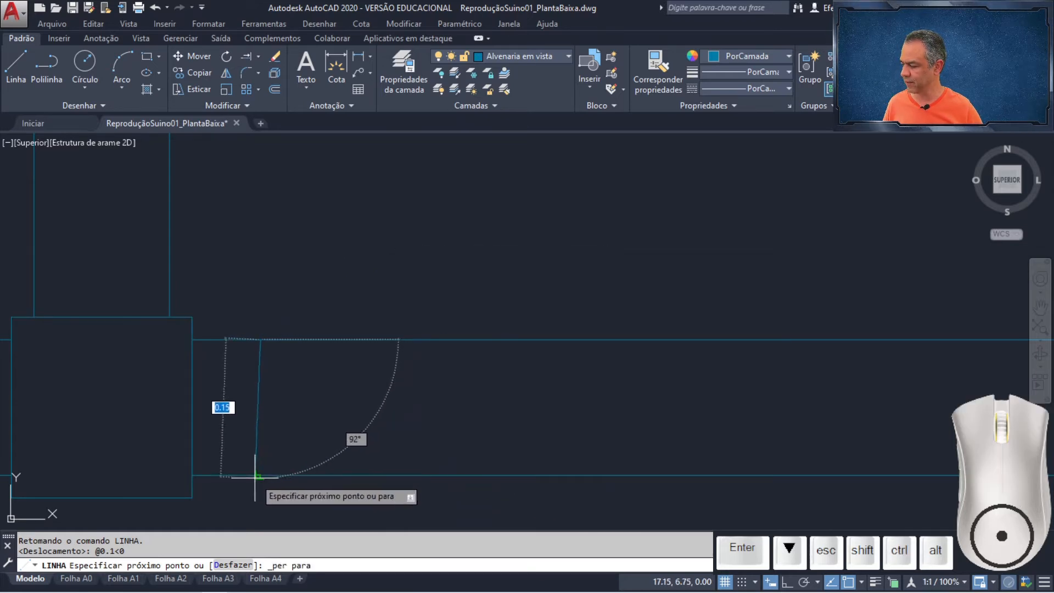
pyautogui.click(259, 476)
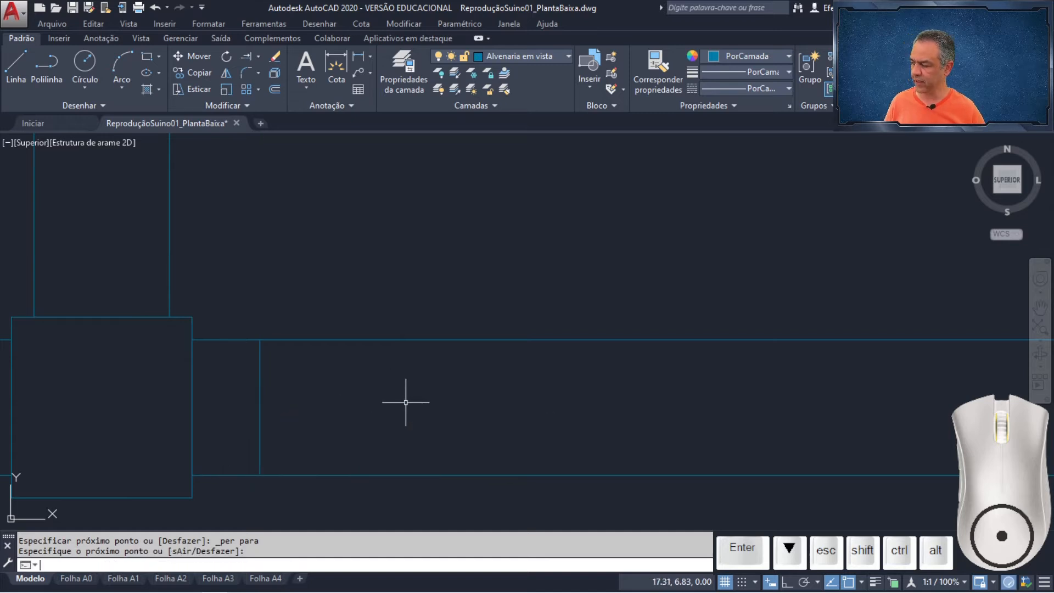
pyautogui.scroll(-2, 405, 402)
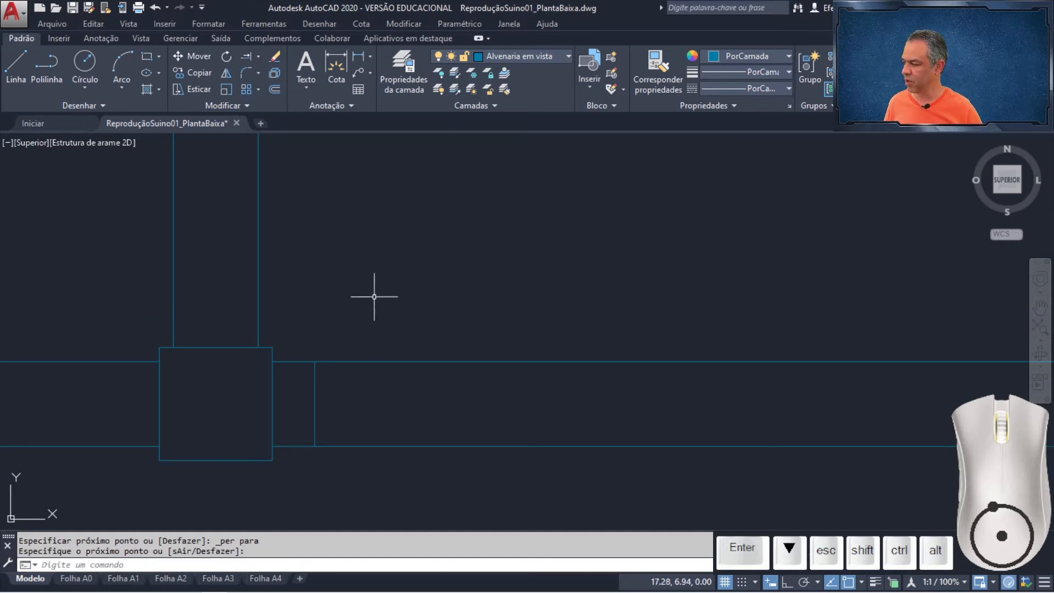
# Offset the pen opening's jamb line 0.7 away from the column to mark the opening's other side
pyautogui.click(273, 89)
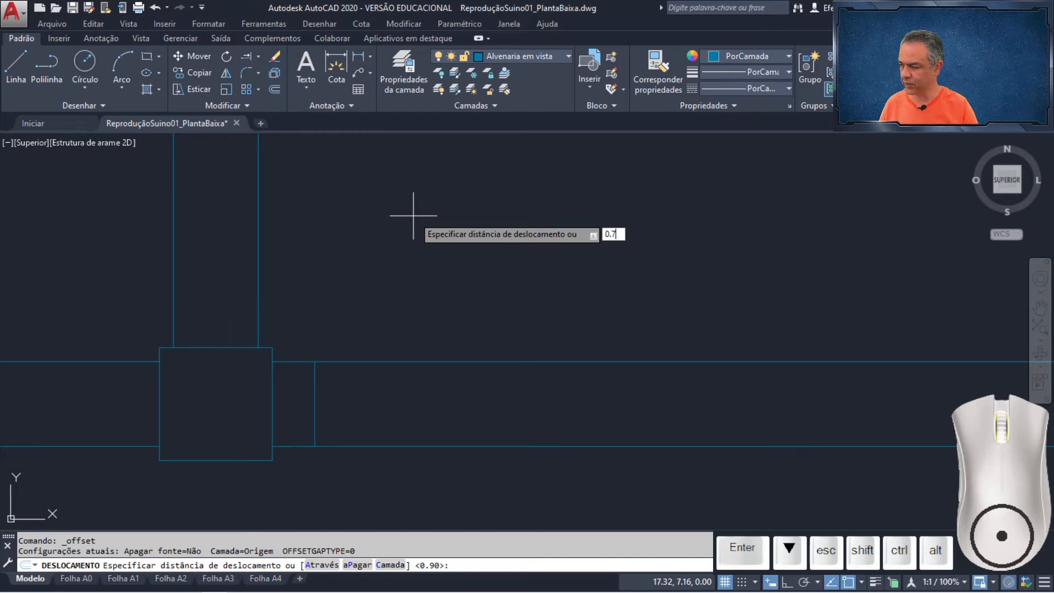
pyautogui.press('Return')
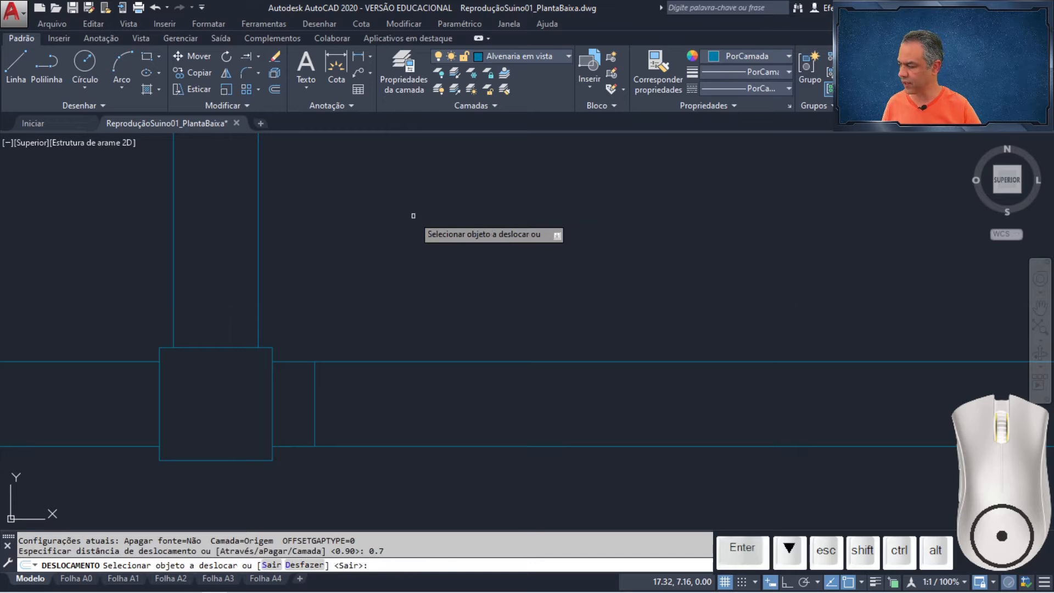
pyautogui.click(314, 384)
pyautogui.click(471, 385)
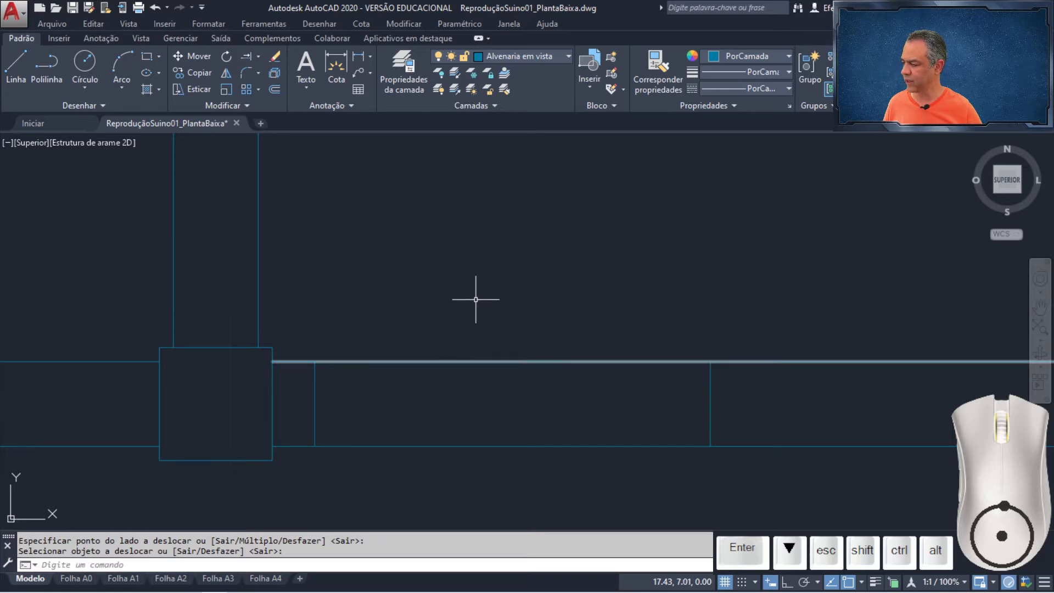
# Mirror both jamb lines about the partition column's vertical centreline, through the midpoints of its lower and upper edges, keeping the originals
pyautogui.moveTo(476, 298)
pyautogui.mouseDown(button='middle')
pyautogui.moveTo(518, 264)
pyautogui.moveTo(616, 224)
pyautogui.moveTo(650, 270)
pyautogui.mouseUp(button='middle')
pyautogui.scroll(-2, 620, 228)
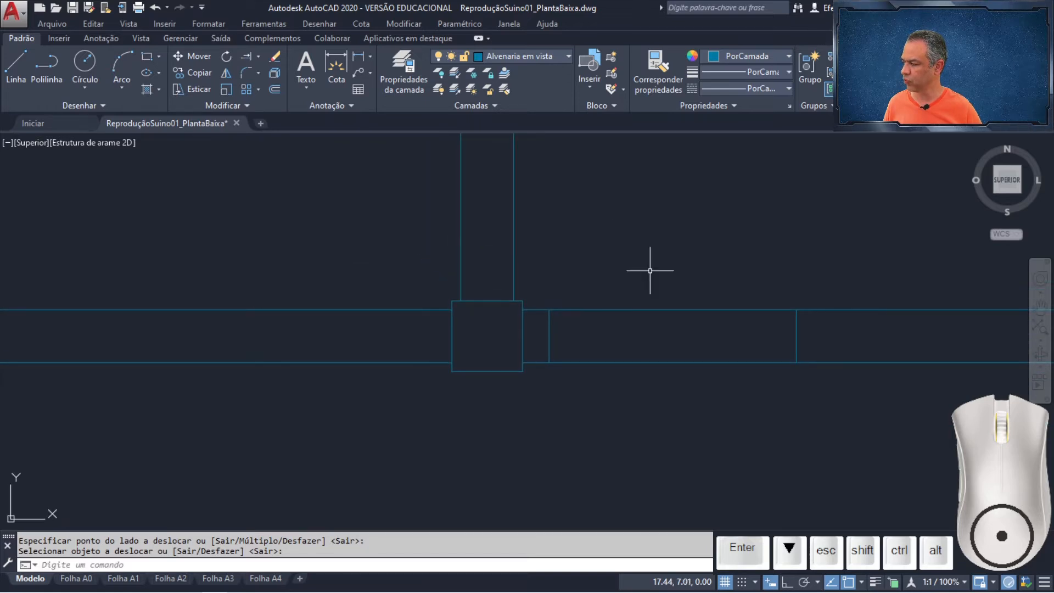
pyautogui.click(226, 72)
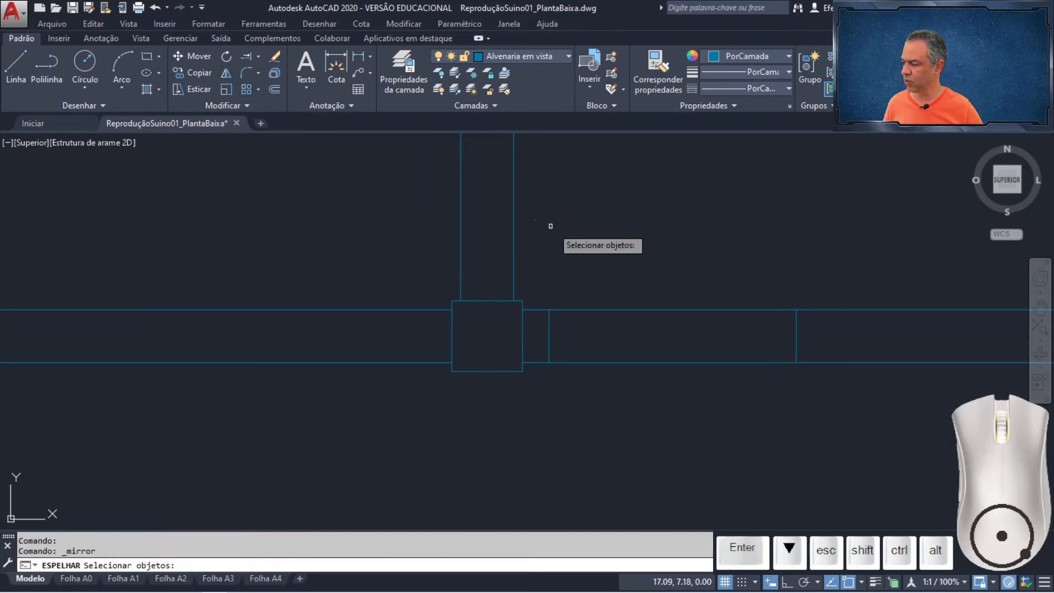
pyautogui.click(541, 266)
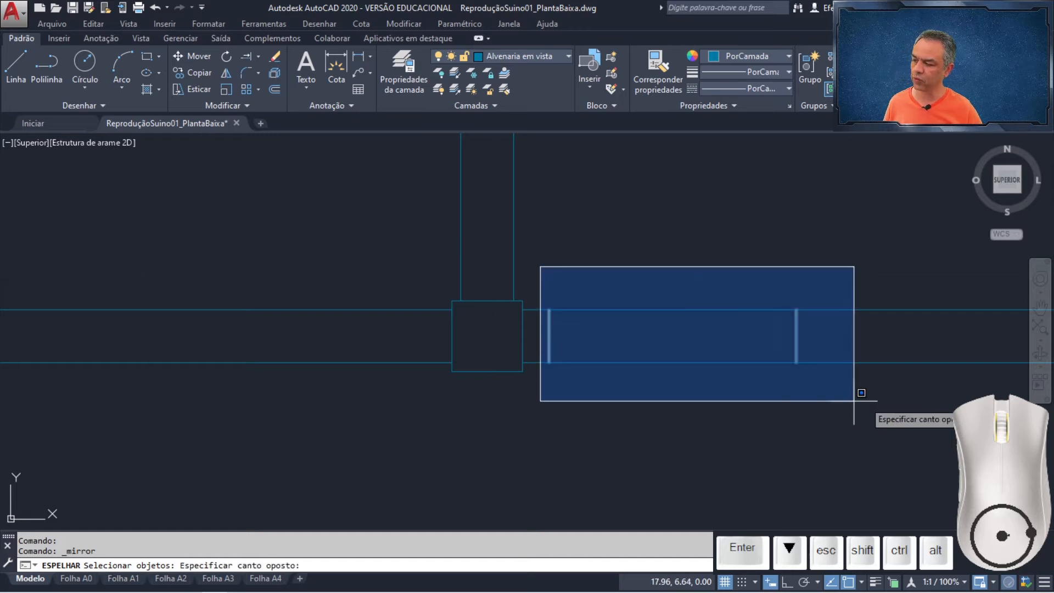
pyautogui.click(876, 407)
pyautogui.press('Return')
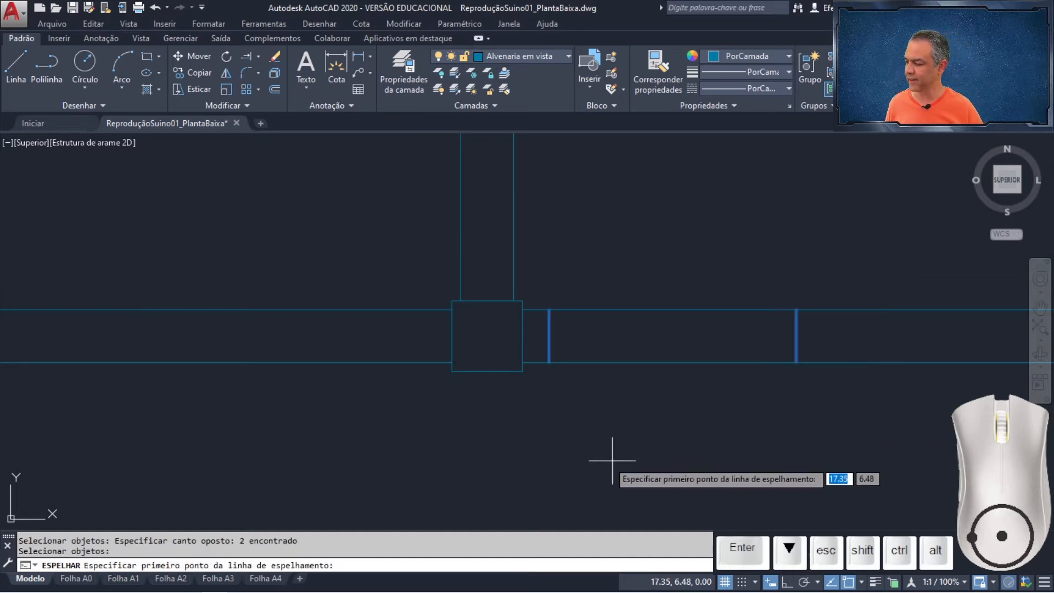
pyautogui.click(487, 371)
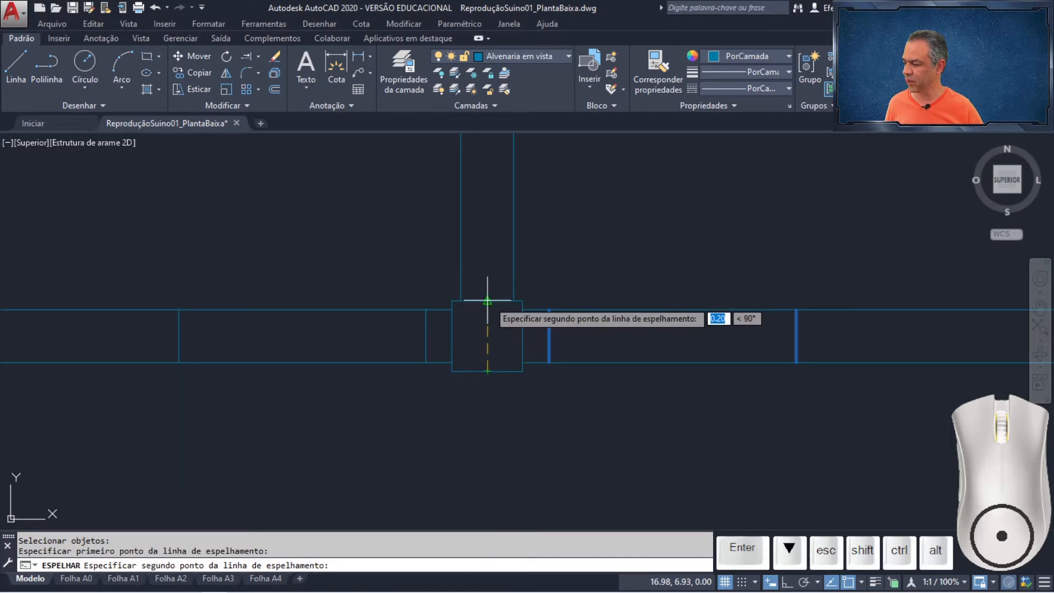
pyautogui.click(488, 301)
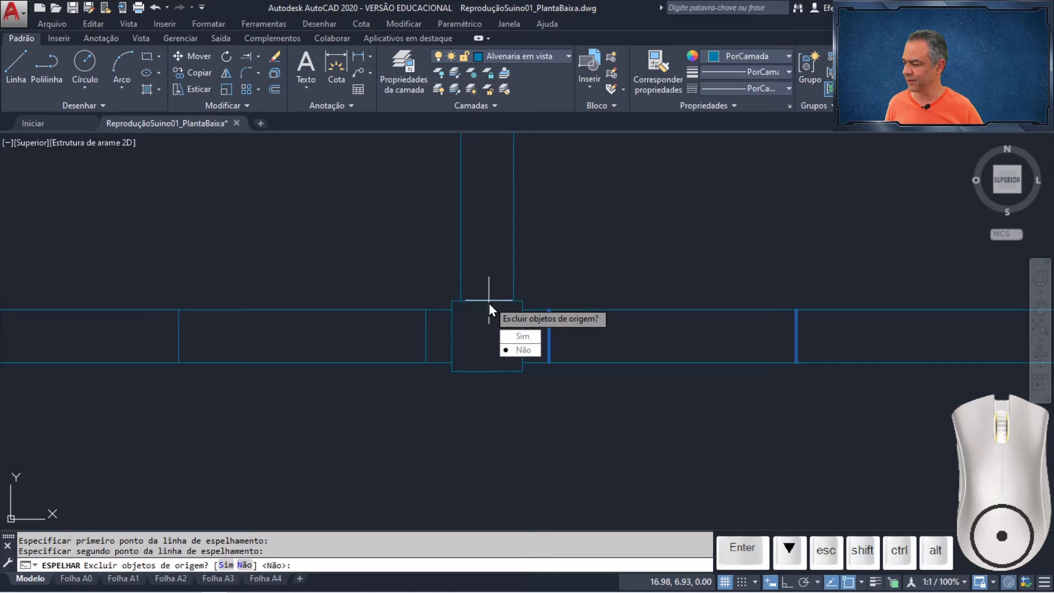
pyautogui.click(522, 350)
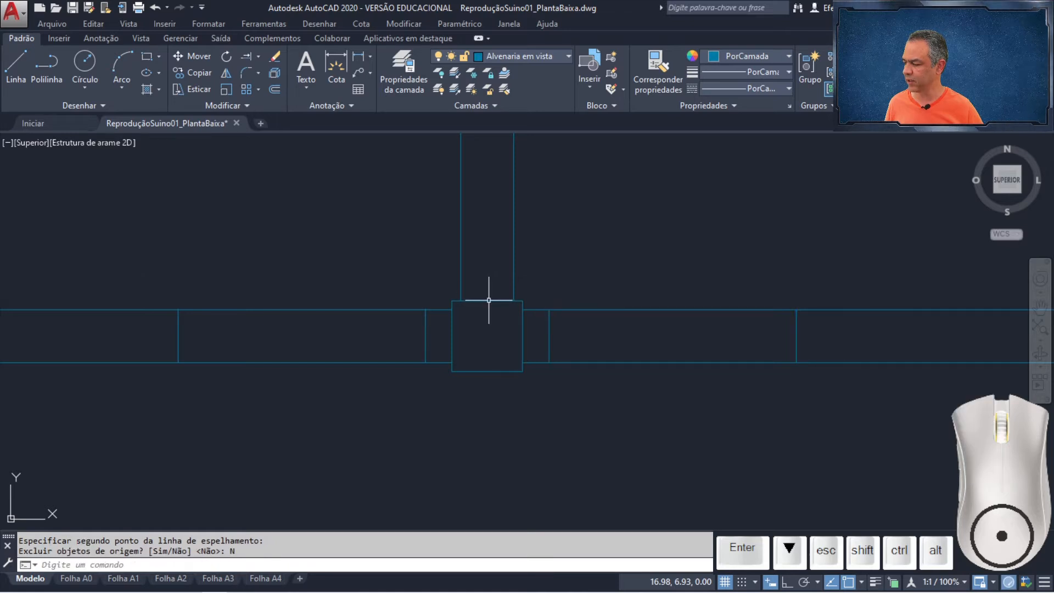
# Copy the four jamb lines from the column's lower-edge midpoint to the matching points of the other two partition columns on the upper corridor wall
pyautogui.click(198, 72)
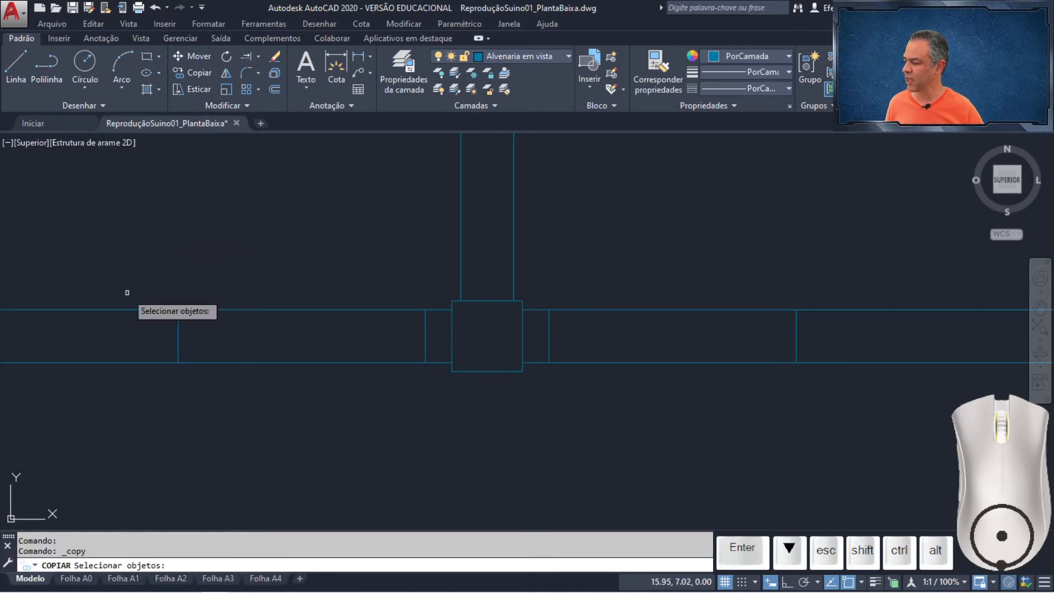
pyautogui.click(143, 275)
pyautogui.click(457, 407)
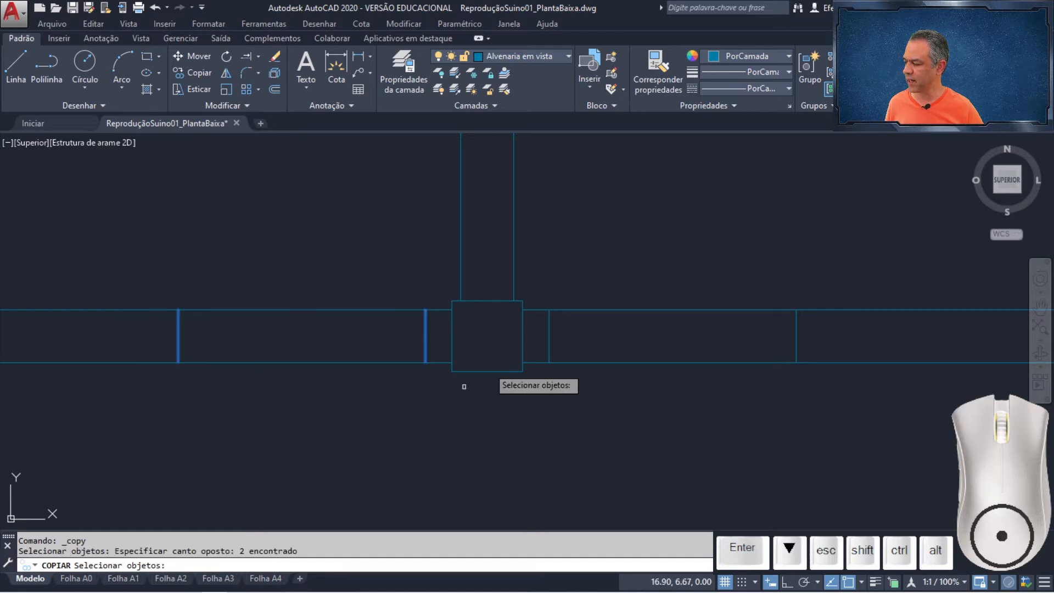
pyautogui.click(536, 285)
pyautogui.click(813, 420)
pyautogui.press('Return')
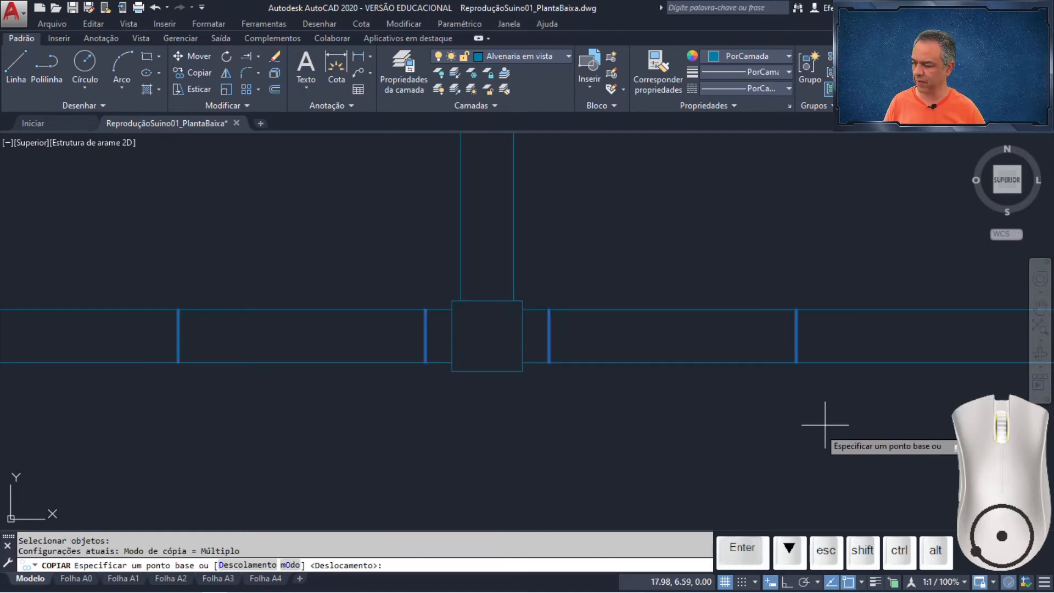
pyautogui.click(491, 370)
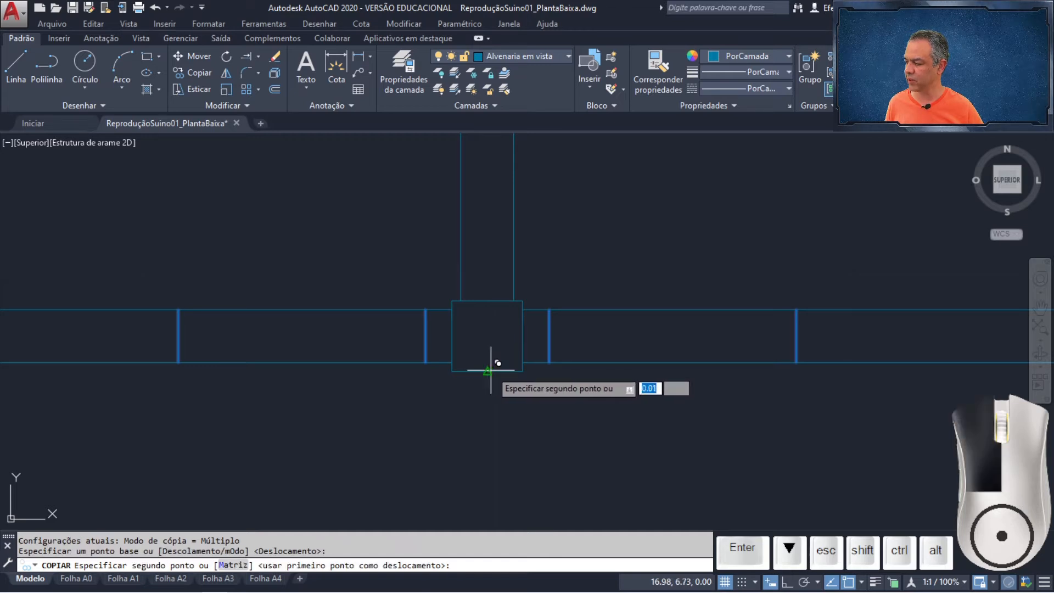
pyautogui.scroll(-5, 491, 370)
pyautogui.moveTo(450, 423)
pyautogui.mouseDown(button='middle')
pyautogui.moveTo(854, 333)
pyautogui.moveTo(906, 353)
pyautogui.mouseUp(button='middle')
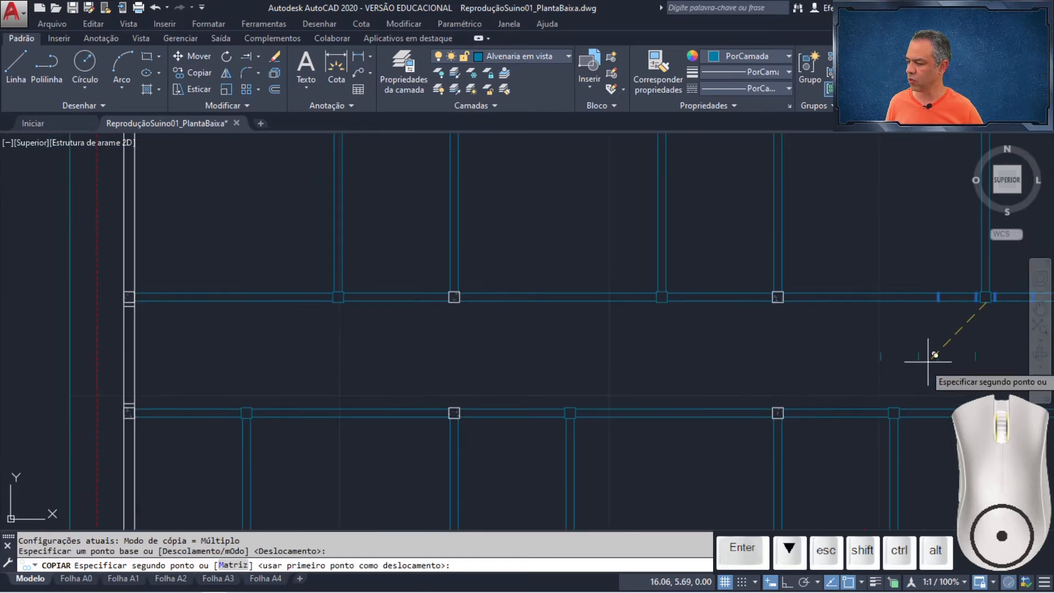
pyautogui.click(663, 301)
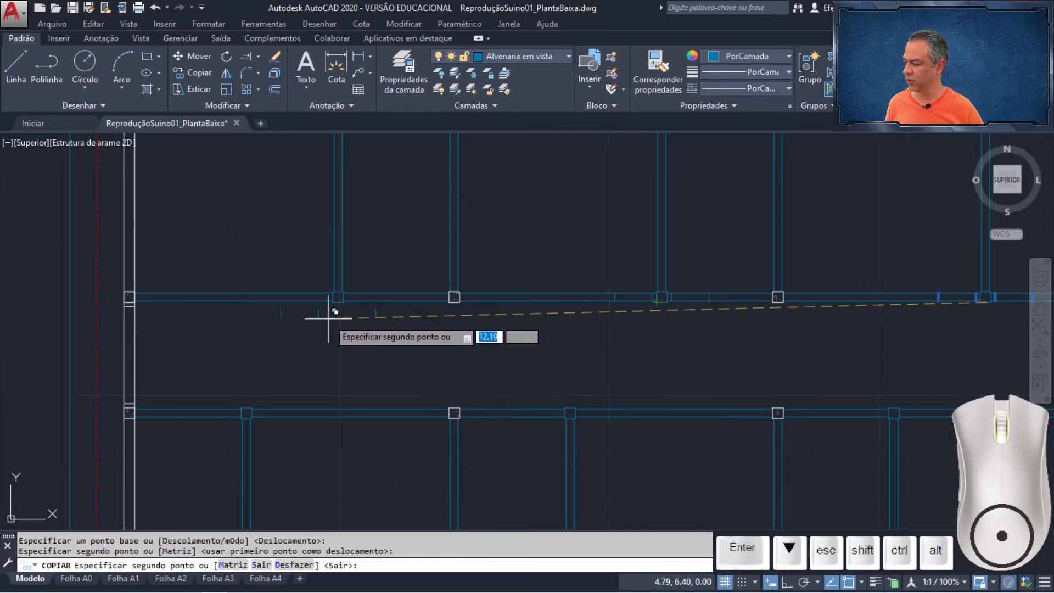
pyautogui.click(339, 297)
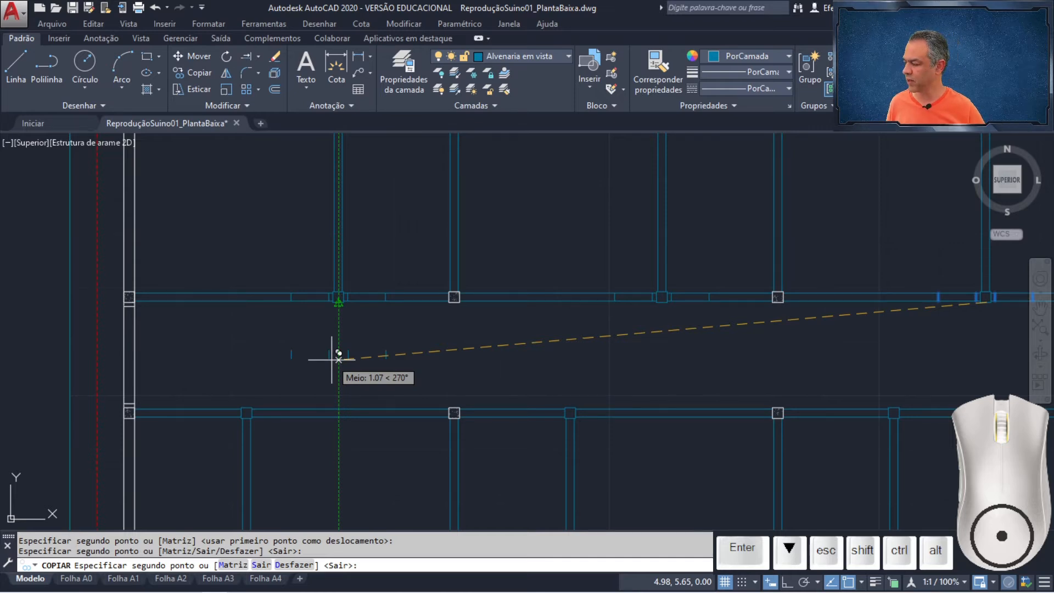
# Copy the same four jamb lines to the lower-edge midpoints of the three partition columns along the lower corridor wall
pyautogui.scroll(3, 262, 441)
pyautogui.moveTo(314, 423); pyautogui.dragTo(462, 415, button='middle')
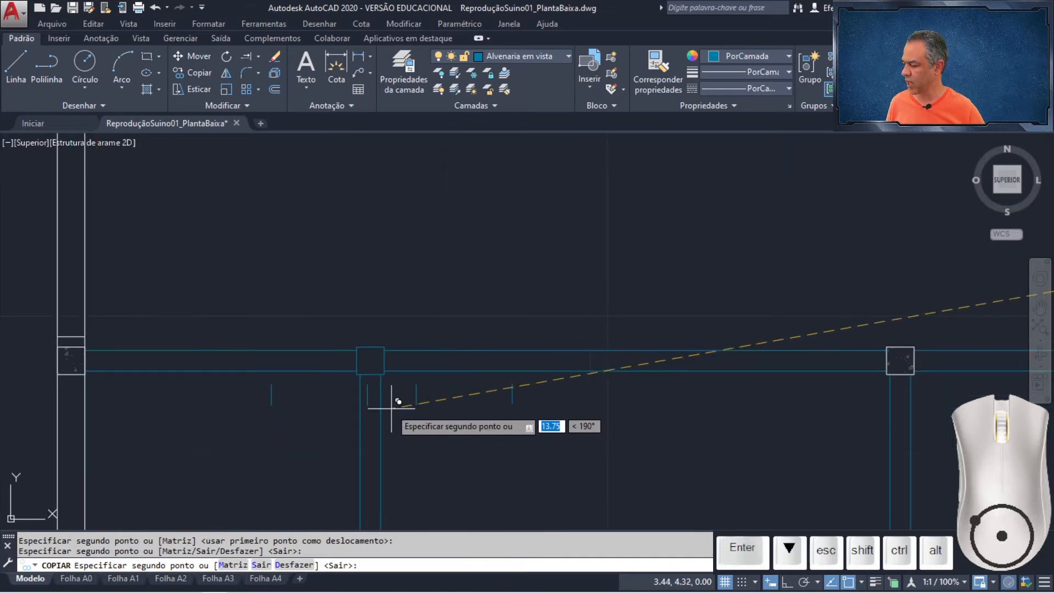
pyautogui.click(371, 375)
pyautogui.scroll(-3, 399, 394)
pyautogui.moveTo(754, 429); pyautogui.dragTo(240, 399, button='middle')
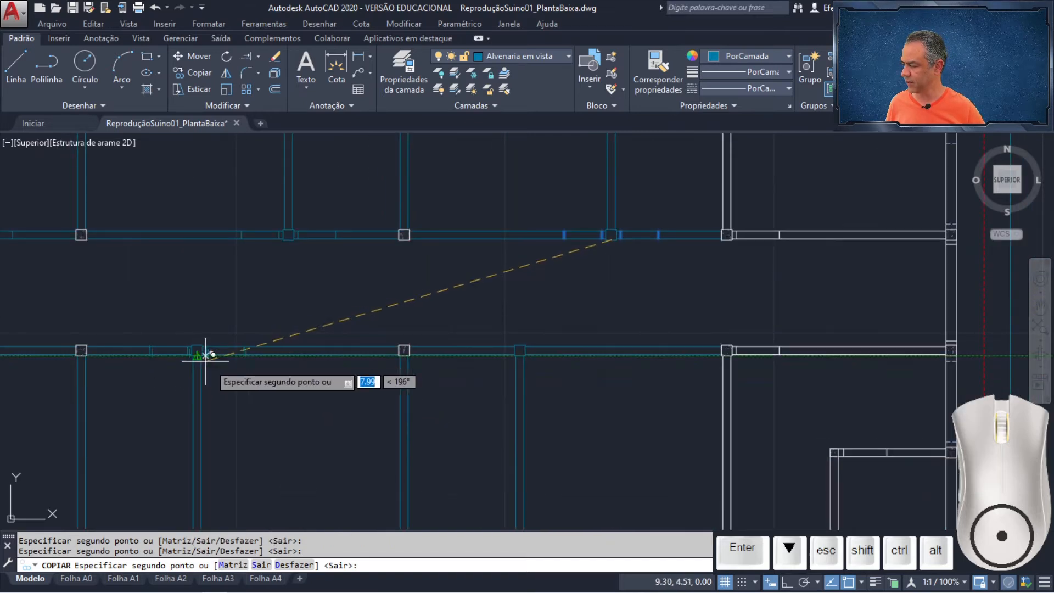
pyautogui.scroll(3, 521, 351)
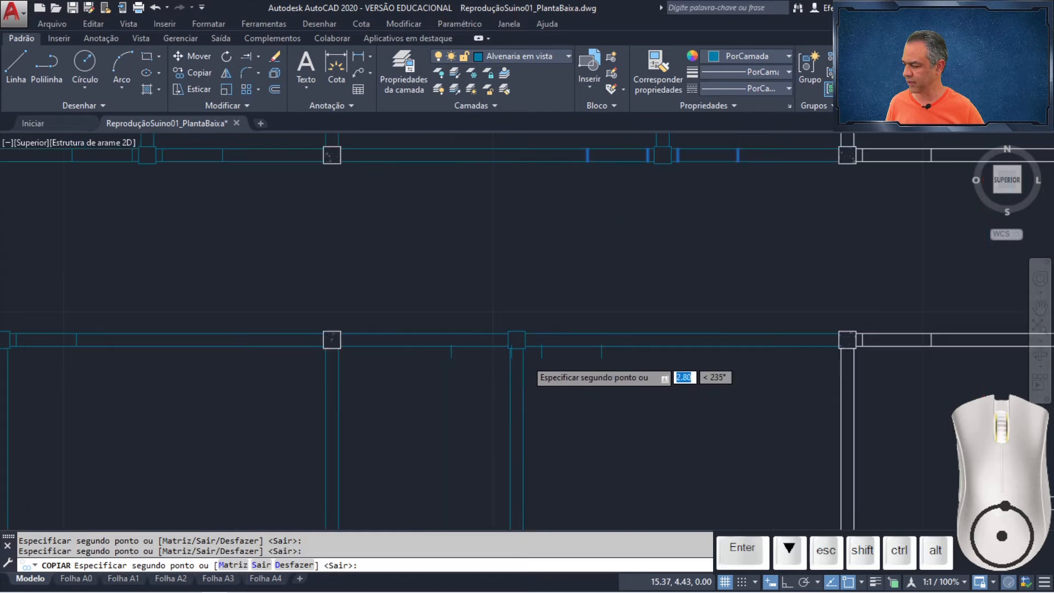
pyautogui.click(511, 342)
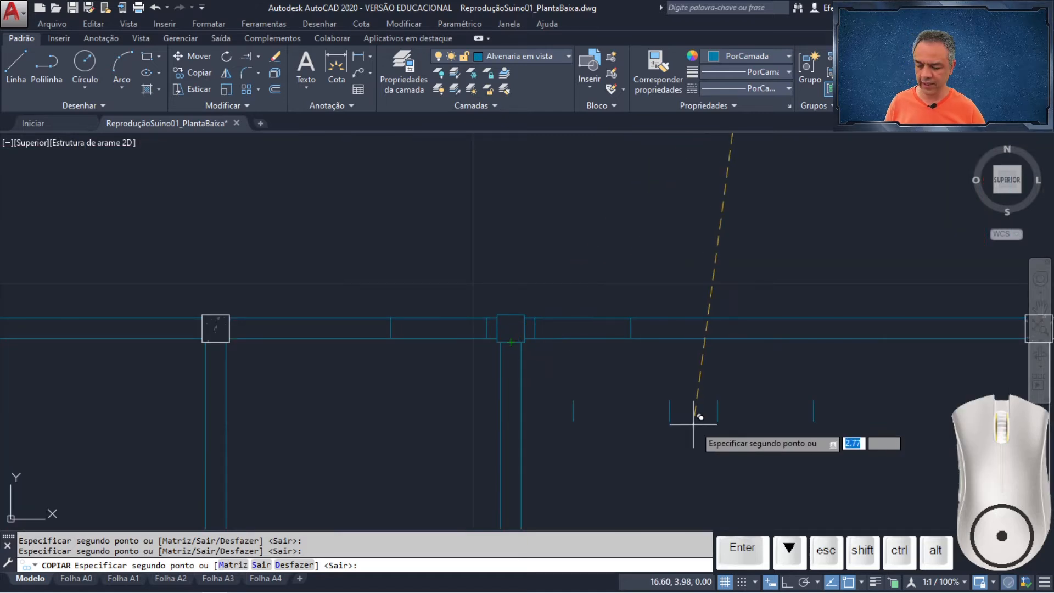
pyautogui.press('Return')
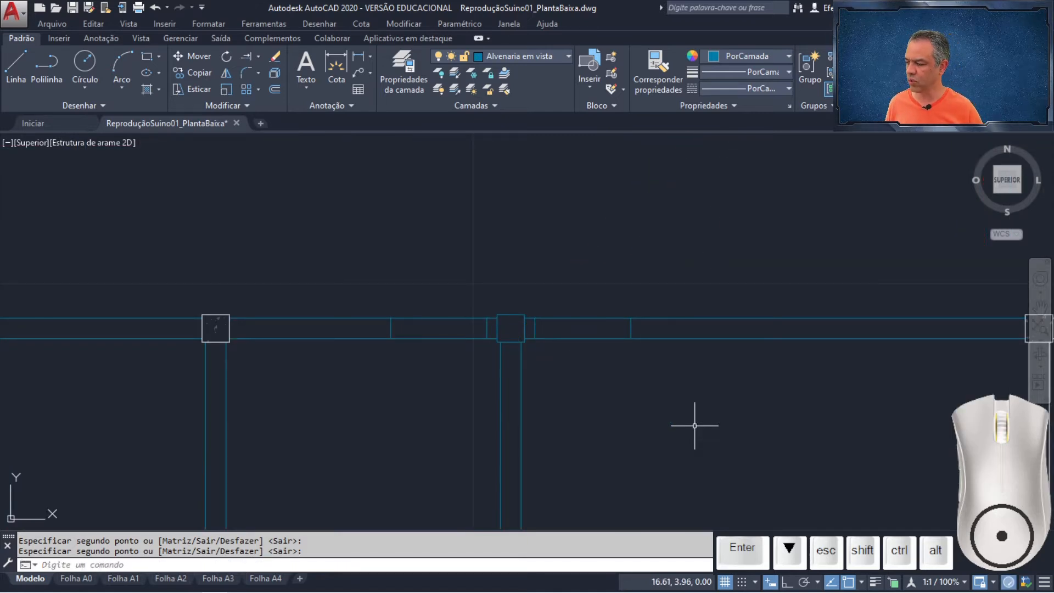
# Make Alvenaria em projeção the current layer for marking openings in the pens' upper outer wall
pyautogui.middleClick(713, 421)
pyautogui.middleClick(713, 422)
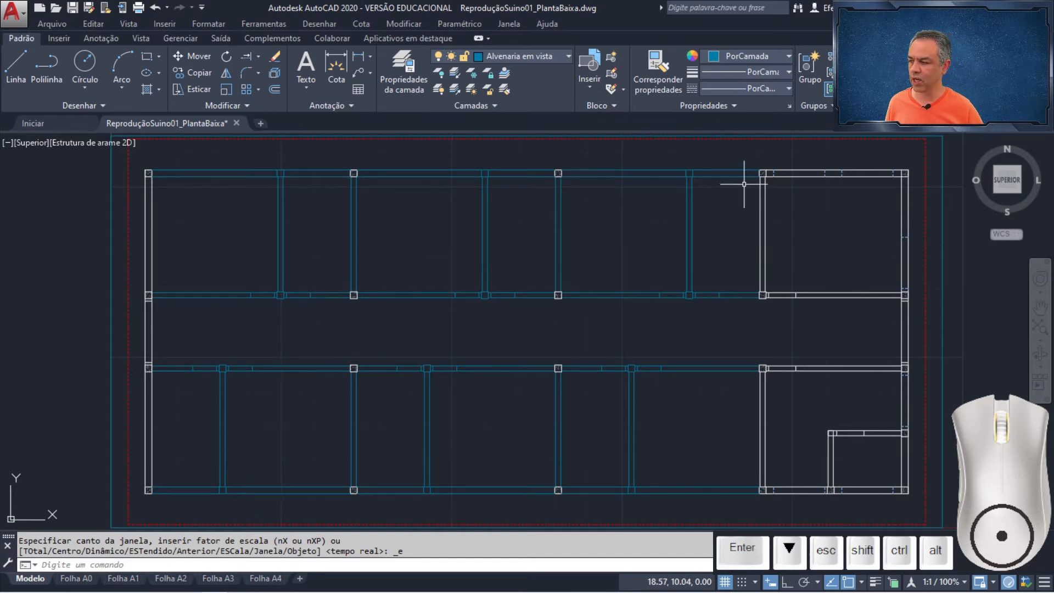
pyautogui.scroll(5, 740, 176)
pyautogui.moveTo(737, 159); pyautogui.dragTo(538, 239, button='middle')
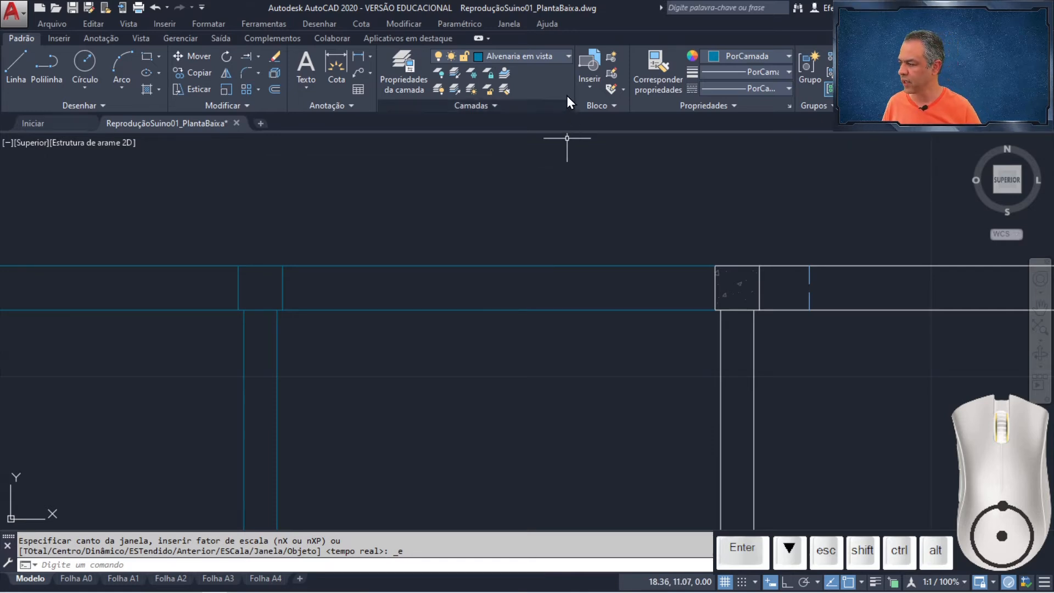
pyautogui.click(563, 56)
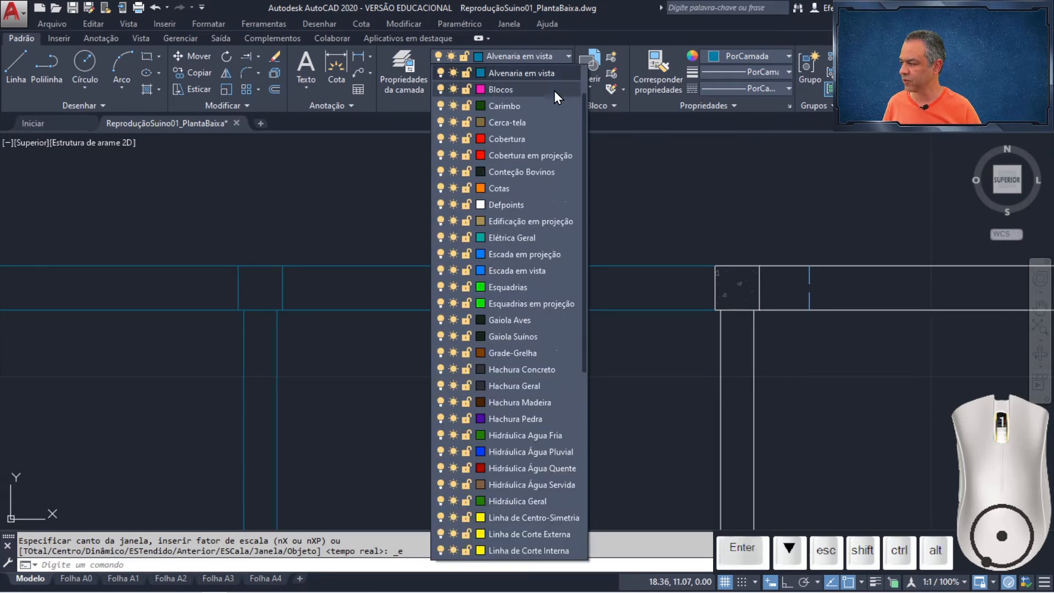
pyautogui.scroll(1, 554, 90)
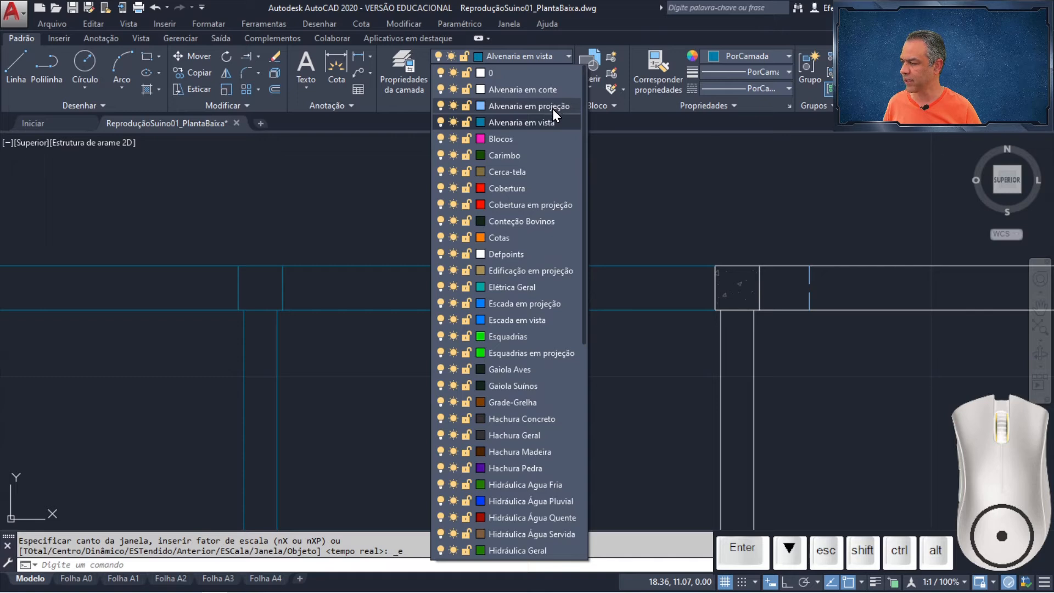
pyautogui.click(552, 107)
# Draw a line across the upper outer wall at the midpoint between the rightmost pen partition and the concrete column beside it
pyautogui.click(14, 73)
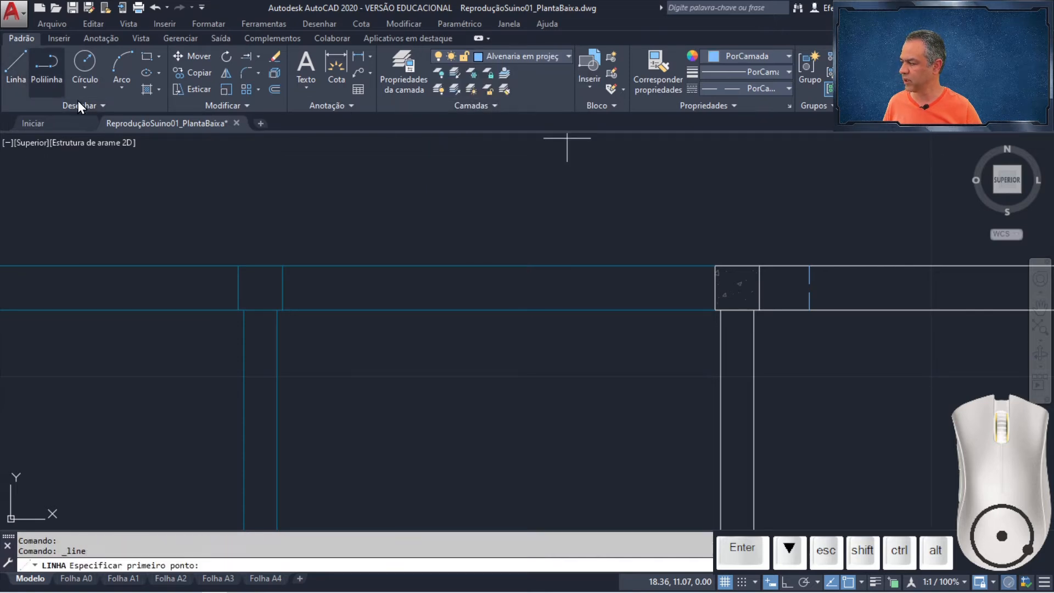
pyautogui.click(499, 265)
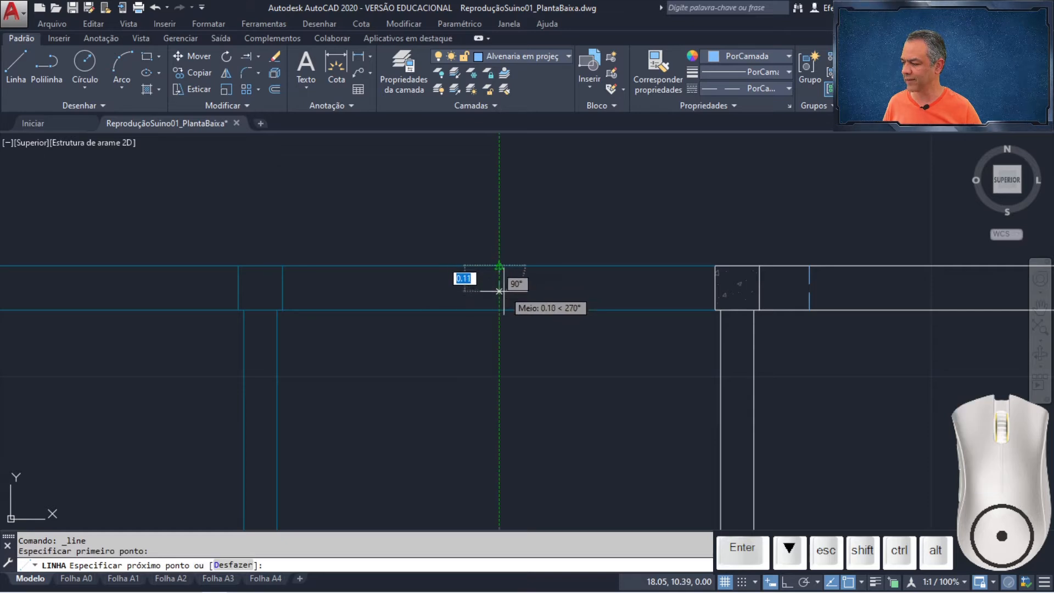
pyautogui.click(499, 310)
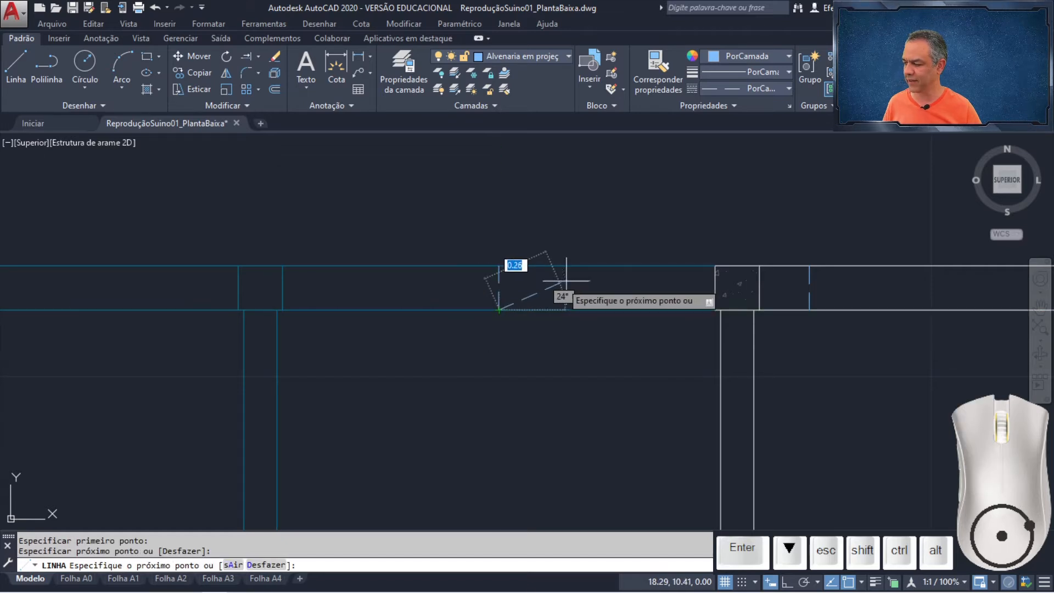
pyautogui.press('Return')
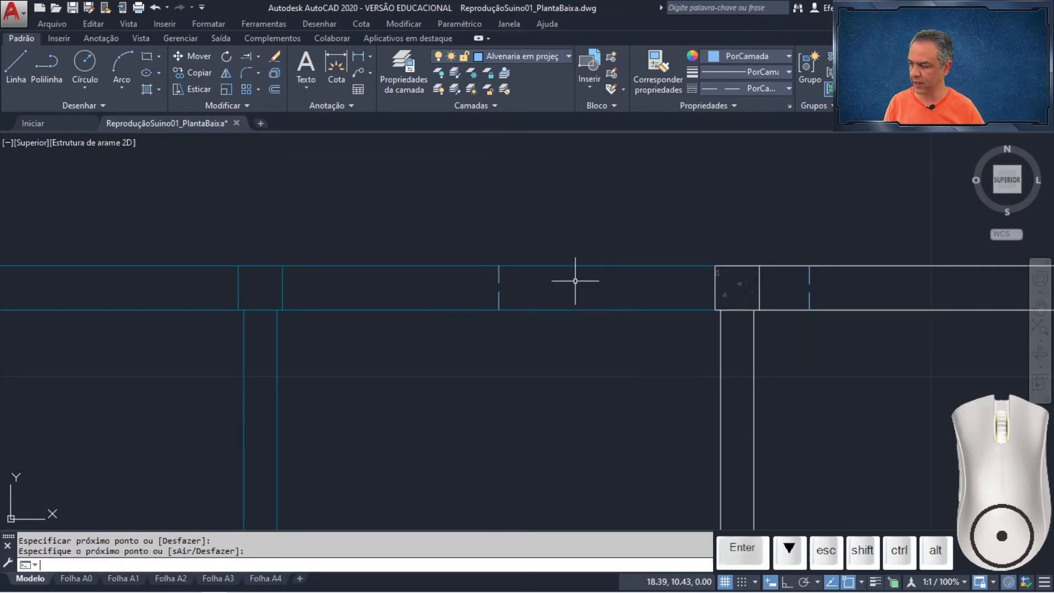
# Offset the projected centre line in the upper outer wall 0.5 to each side to mark the opening's jambs
pyautogui.click(276, 90)
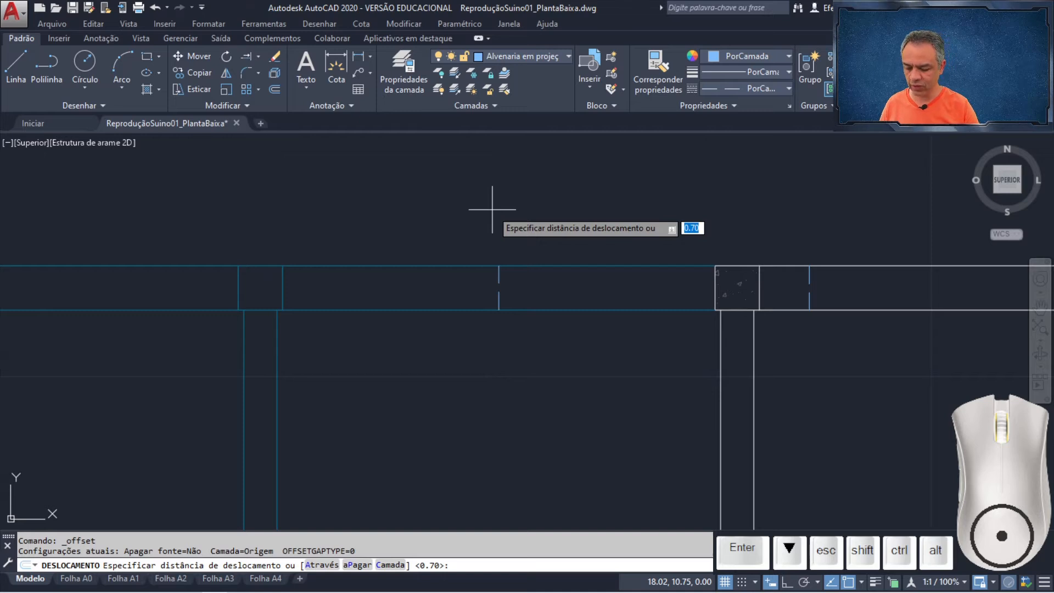
pyautogui.write('0')
pyautogui.press('Return')
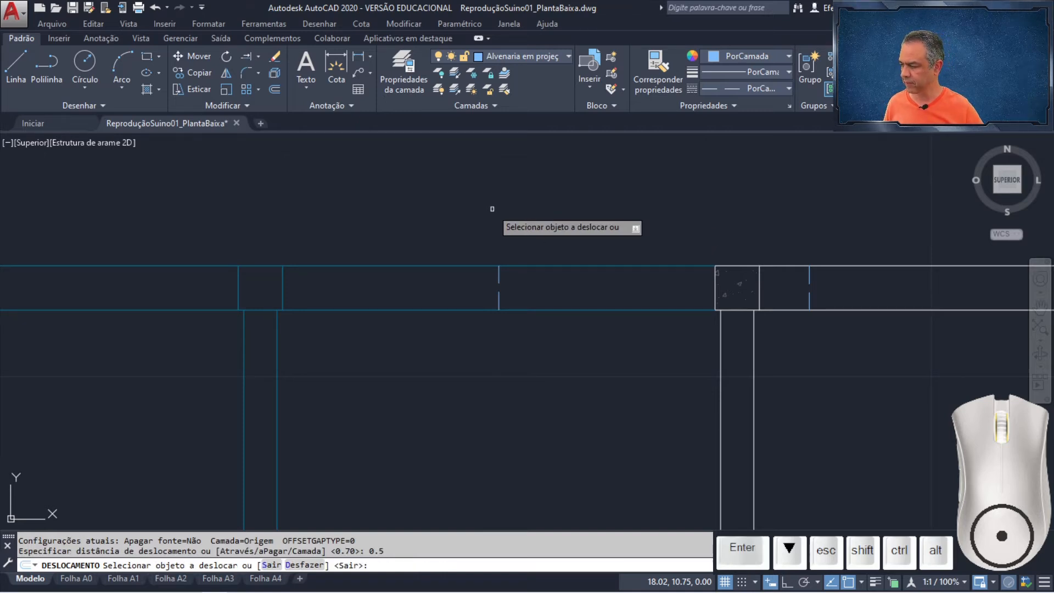
pyautogui.click(499, 285)
pyautogui.click(567, 286)
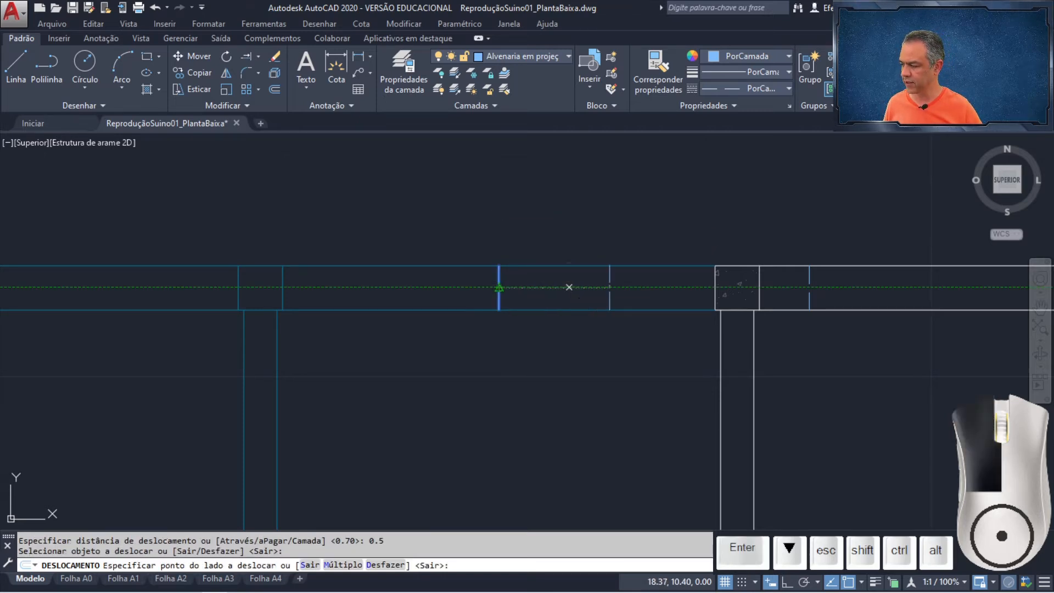
pyautogui.click(500, 281)
pyautogui.click(416, 290)
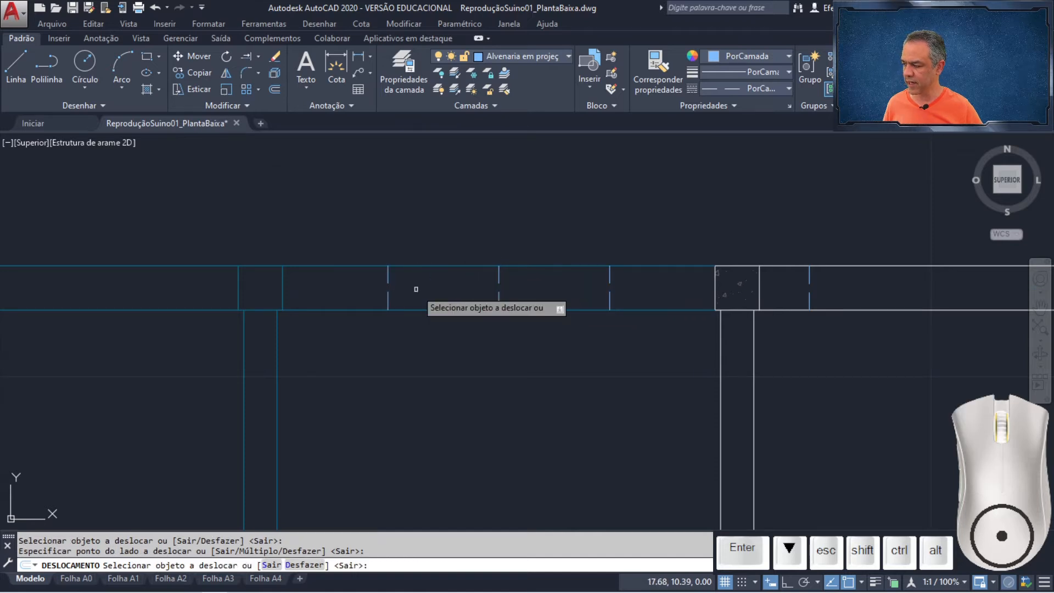
pyautogui.press('Return')
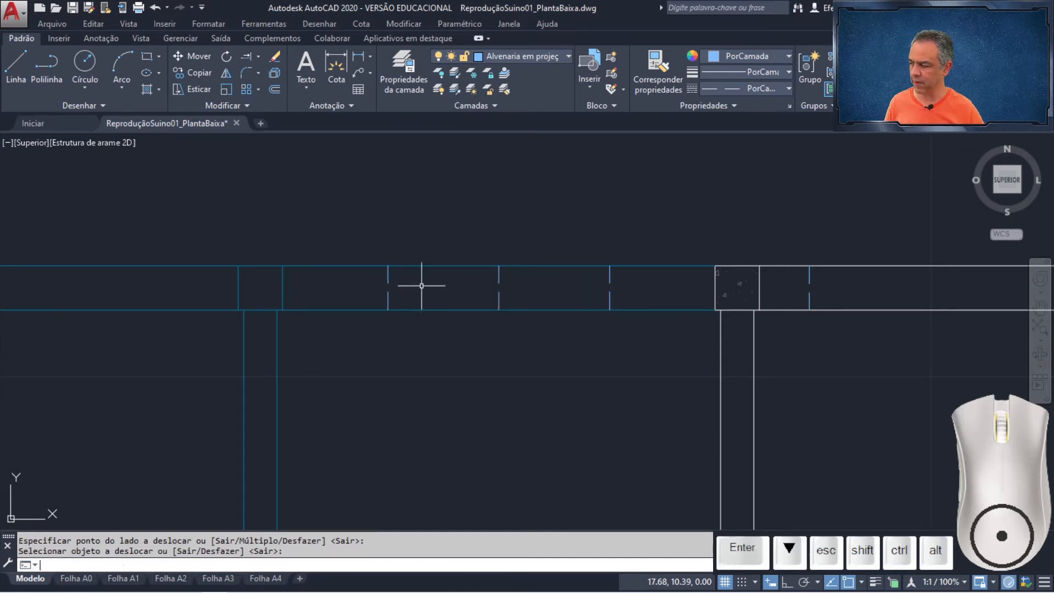
# Erase the projected centre line between the two jambs of the opening in the upper outer wall
pyautogui.click(464, 224)
pyautogui.click(531, 352)
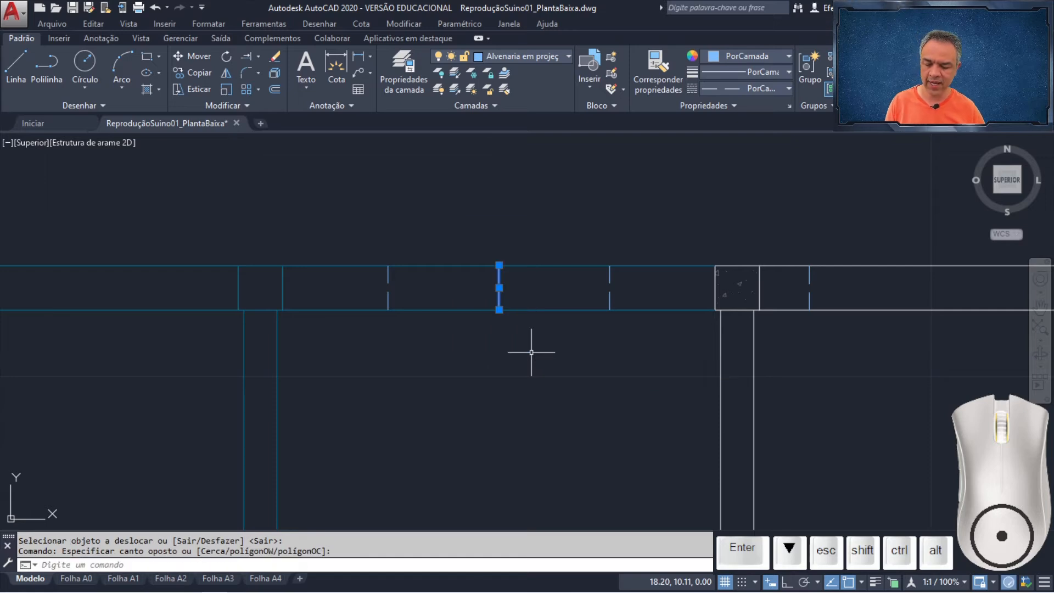
pyautogui.press('Delete')
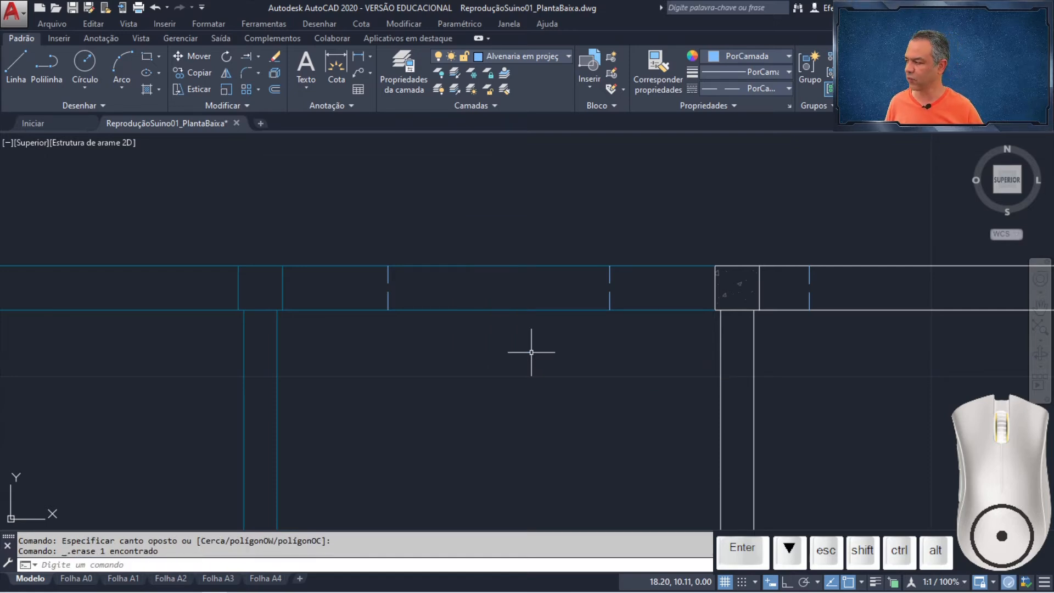
# Copy the projected jamb pair from its wall-edge midpoint to the midpoints of the next four pen segments leftward along the upper outer wall
pyautogui.click(212, 77)
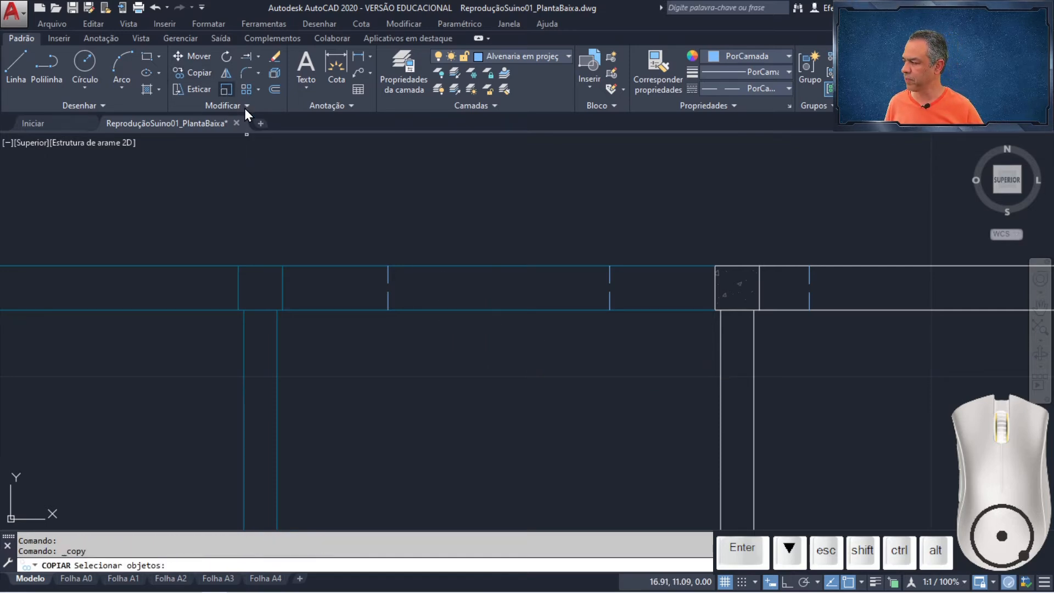
pyautogui.click(339, 196)
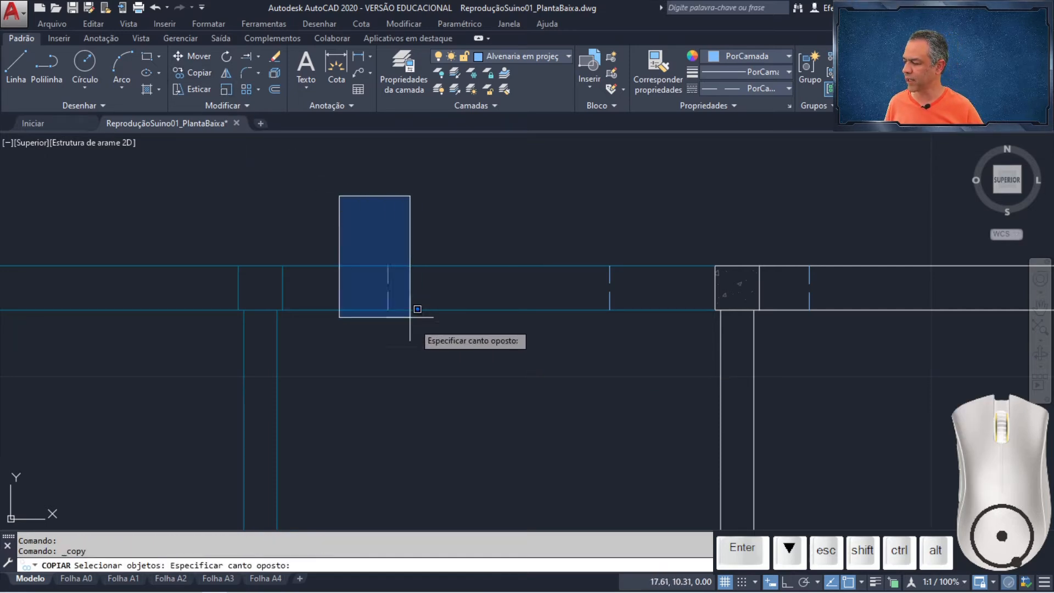
pyautogui.click(640, 376)
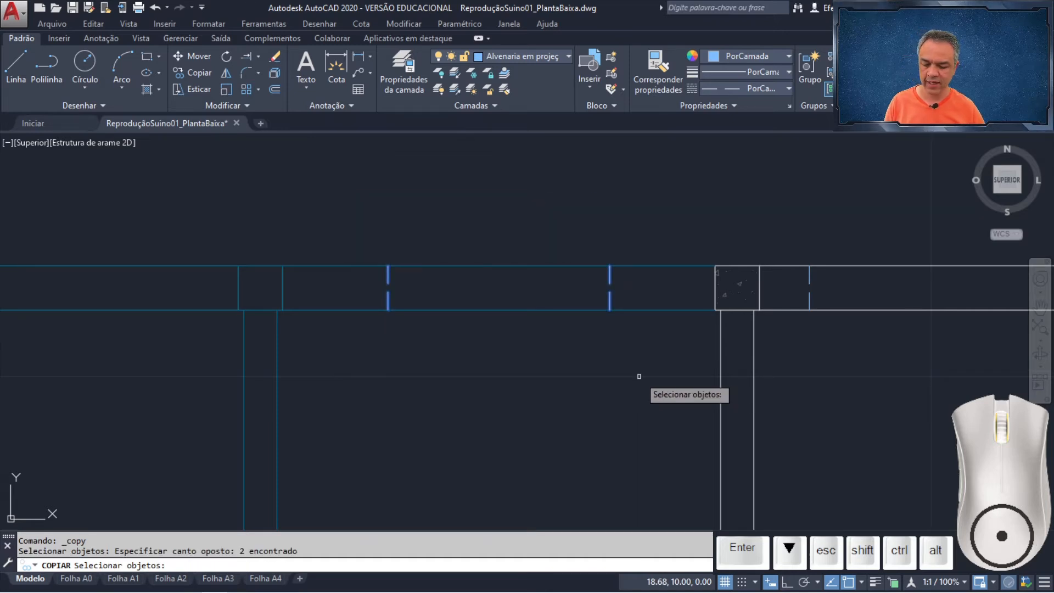
pyautogui.press('Return')
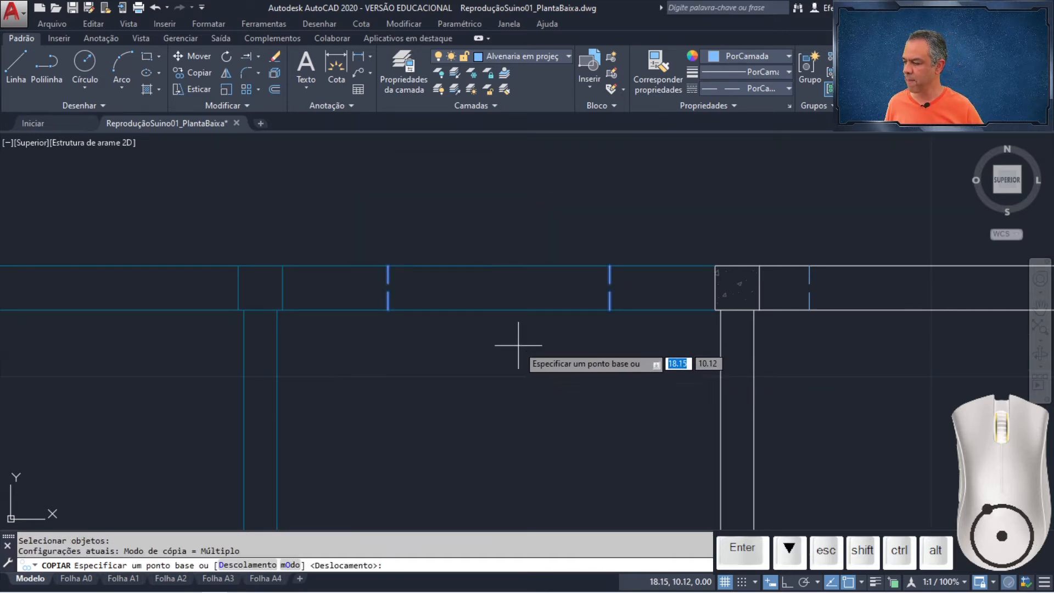
pyautogui.click(496, 314)
pyautogui.scroll(-3, 492, 342)
pyautogui.moveTo(353, 369)
pyautogui.mouseDown(button='middle')
pyautogui.moveTo(617, 298)
pyautogui.moveTo(828, 294)
pyautogui.mouseUp(button='middle')
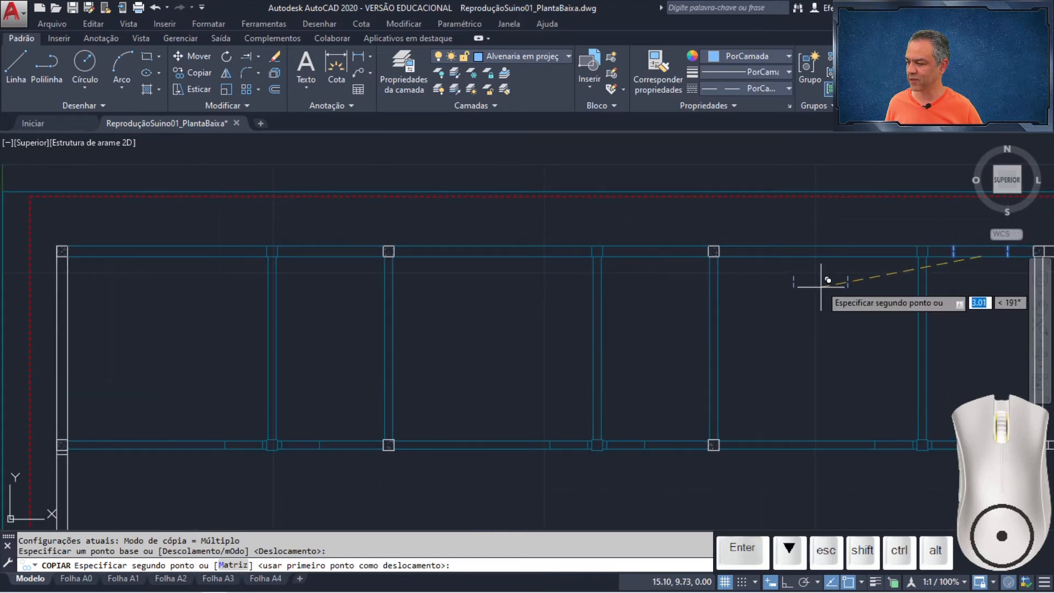
pyautogui.click(820, 252)
pyautogui.click(657, 251)
pyautogui.click(493, 252)
pyautogui.click(331, 252)
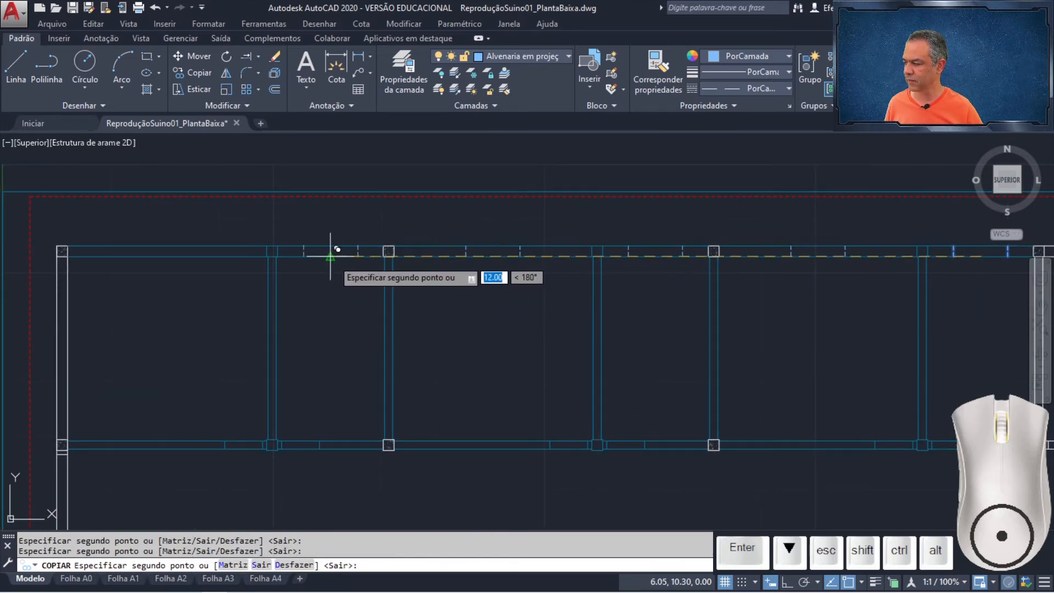
# Copy the jamb pair into the upper outer wall of the leftmost pen, centred midway between the corner column and the first partition
pyautogui.moveTo(165, 287); pyautogui.dragTo(346, 294, button='middle')
pyautogui.scroll(5, 436, 302)
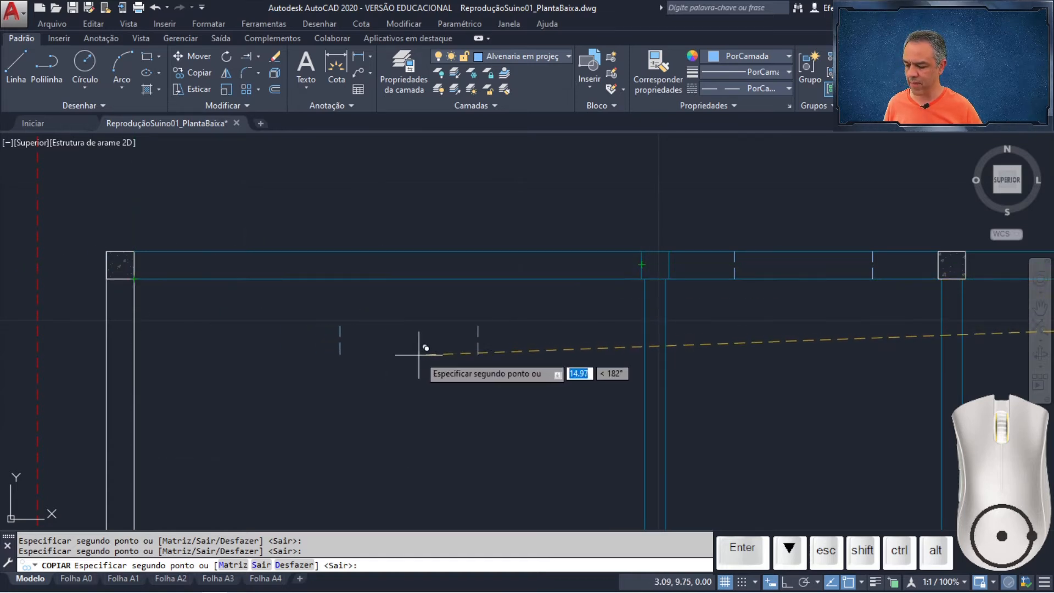
pyautogui.write('2')
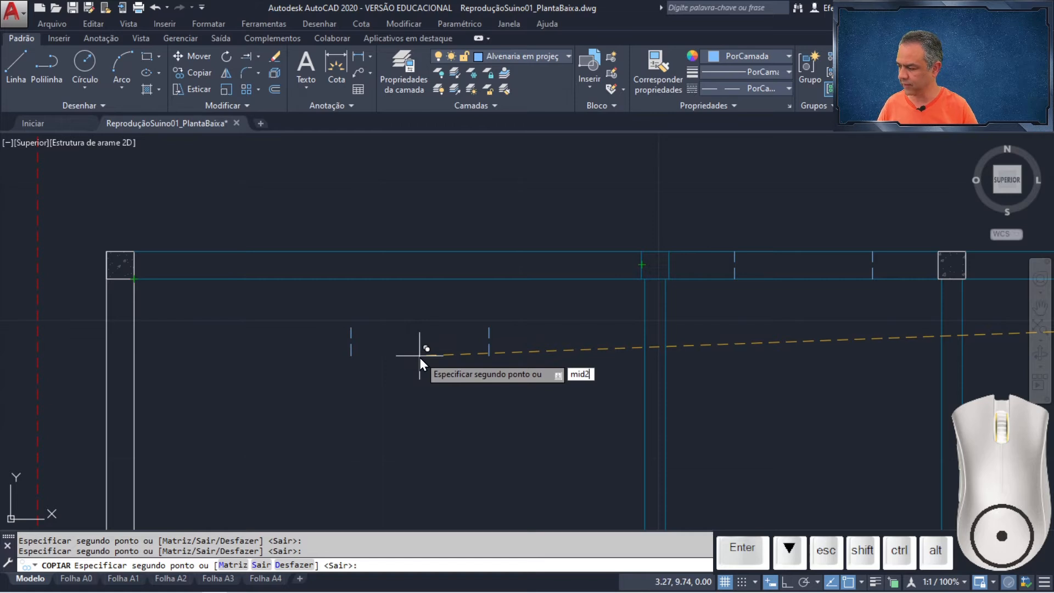
pyautogui.press('Return')
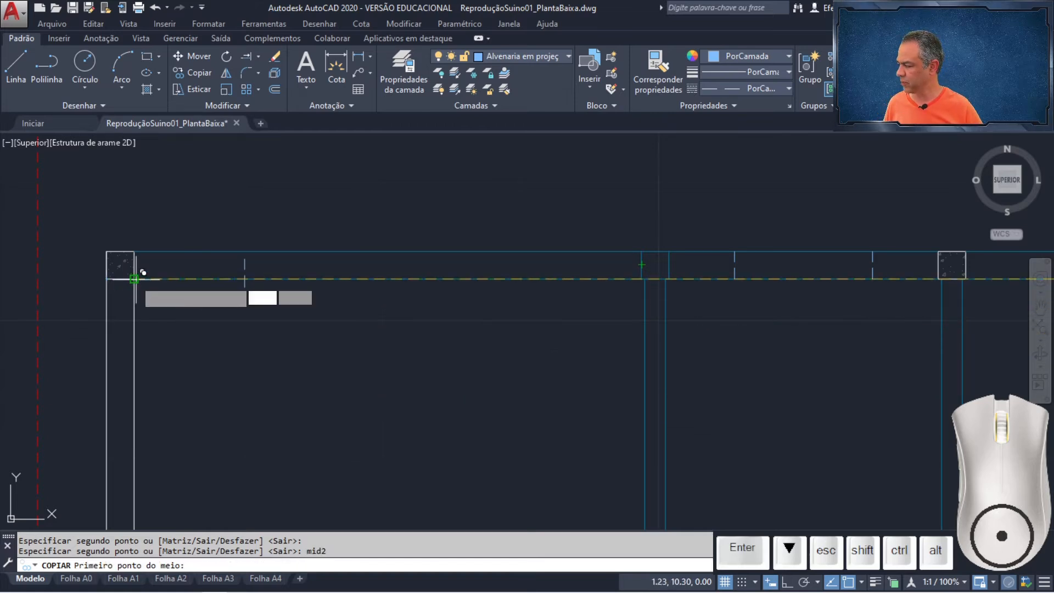
pyautogui.click(134, 279)
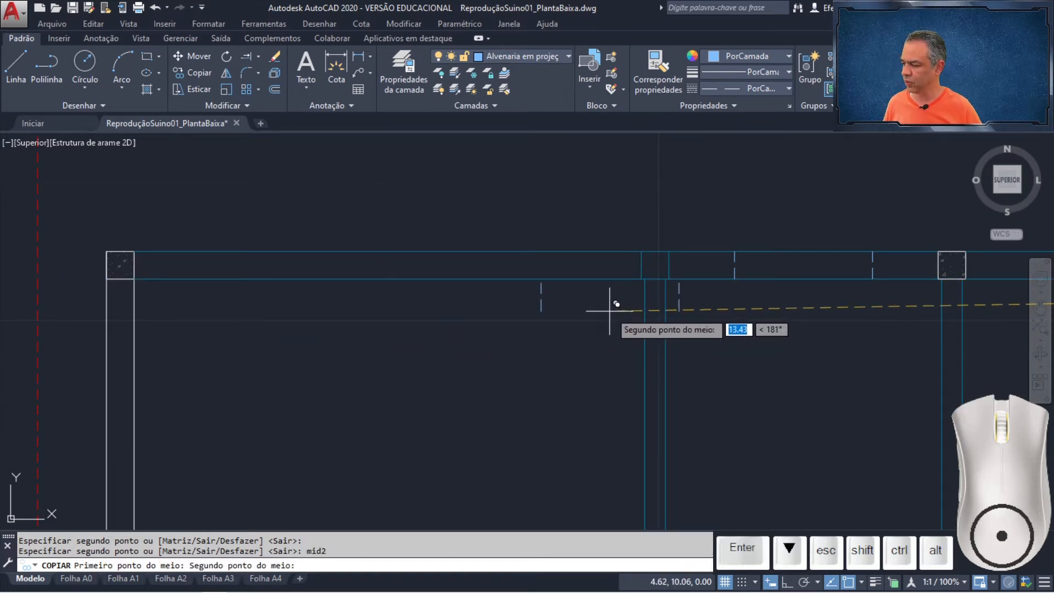
pyautogui.scroll(2, 623, 303)
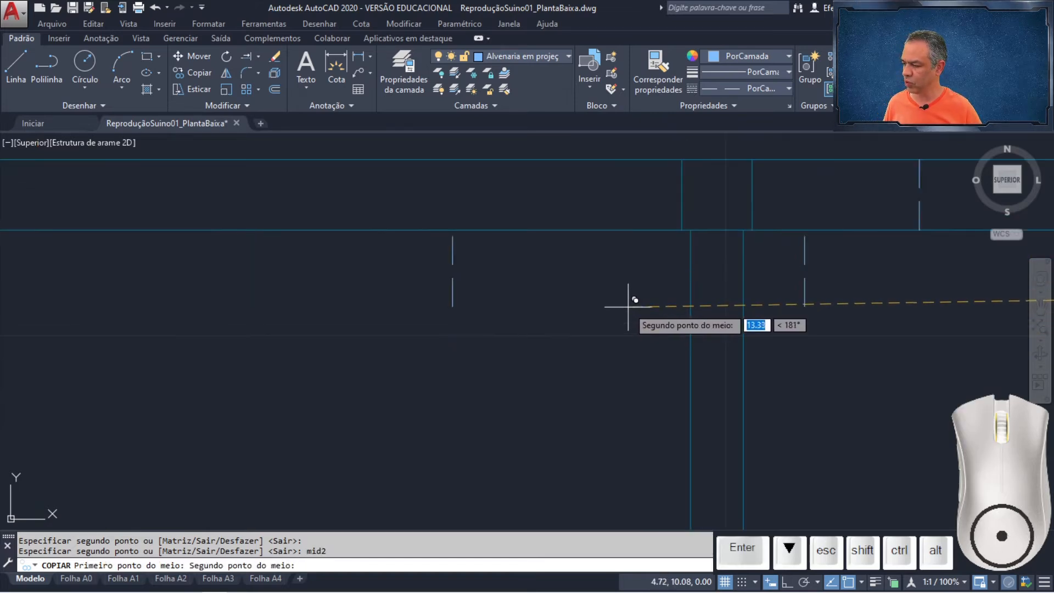
pyautogui.click(690, 230)
pyautogui.scroll(-3, 494, 341)
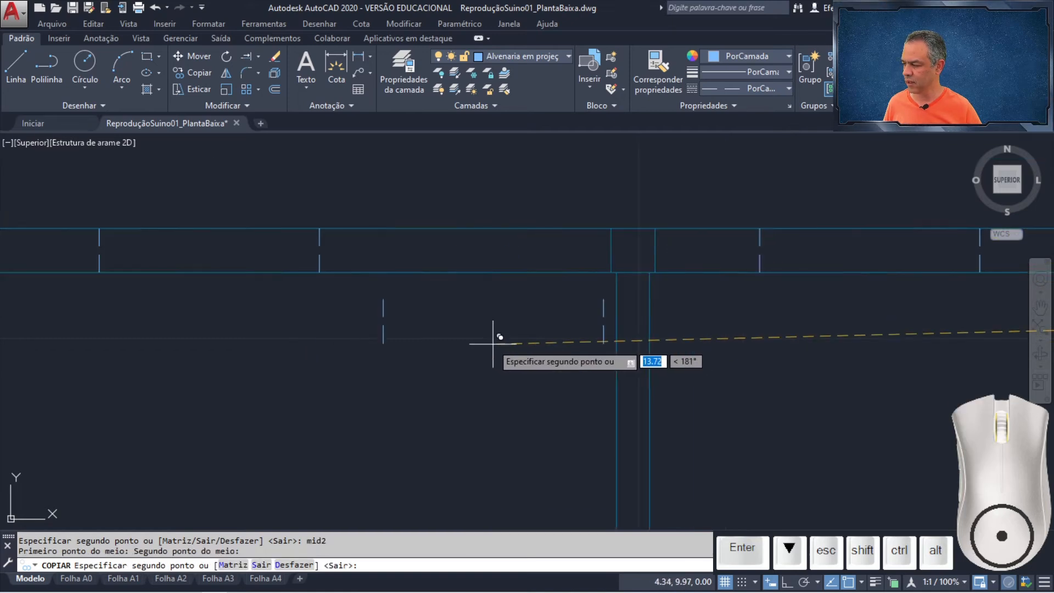
# Copy the jamb pair into the lower outer wall of the leftmost pen, centred midway between the corner column and the partition face
pyautogui.scroll(-2, 452, 432)
pyautogui.moveTo(447, 432); pyautogui.dragTo(404, 220, button='middle')
pyautogui.moveTo(452, 450)
pyautogui.mouseDown(button='middle')
pyautogui.moveTo(442, 382)
pyautogui.moveTo(452, 203)
pyautogui.mouseUp(button='middle')
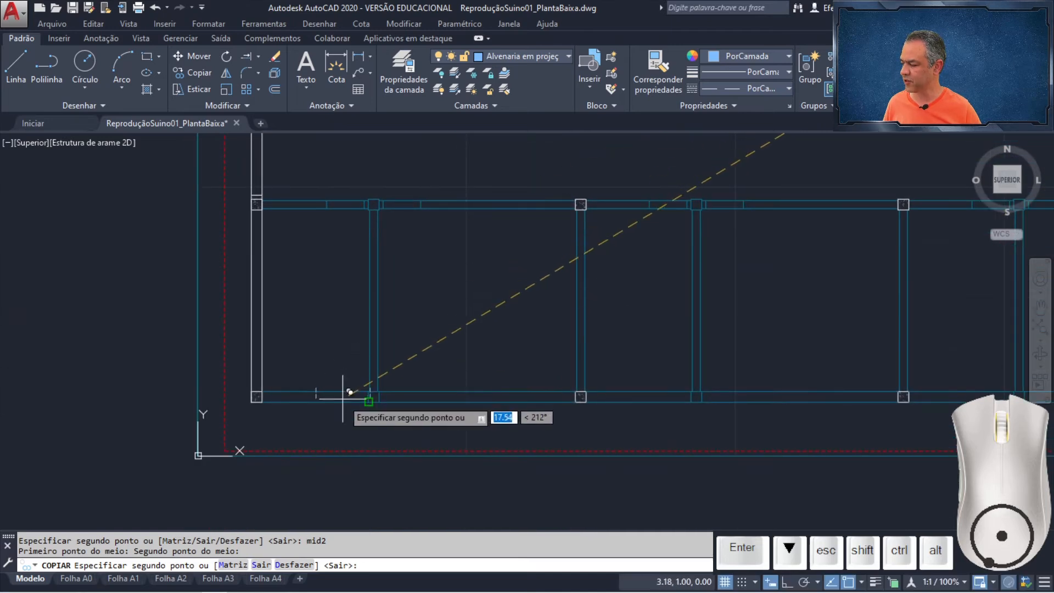
pyautogui.moveTo(344, 393); pyautogui.dragTo(408, 260, button='middle')
pyautogui.scroll(3, 394, 277)
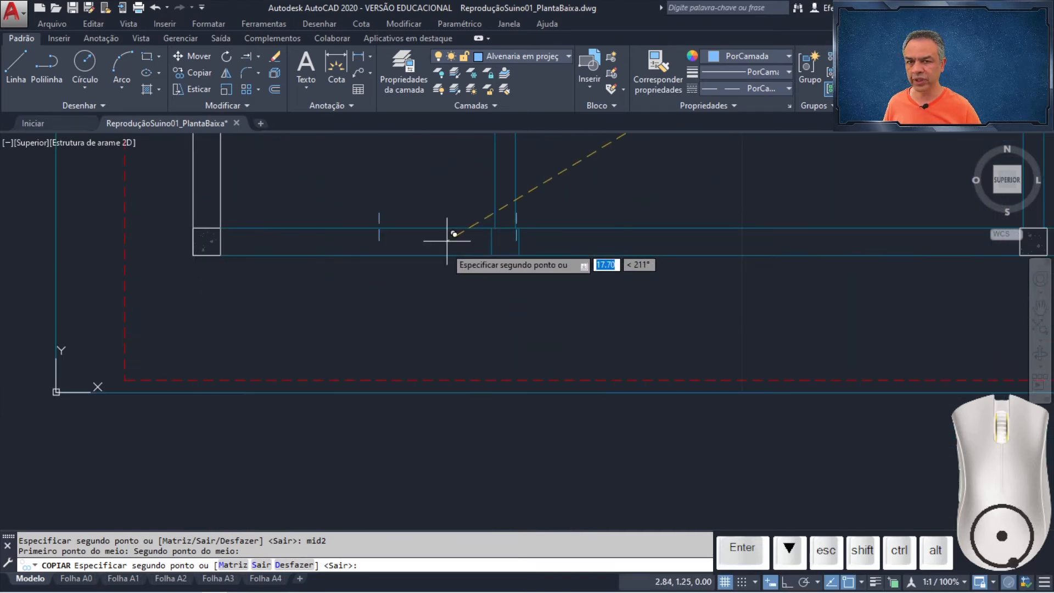
pyautogui.scroll(3, 356, 293)
pyautogui.moveTo(355, 292)
pyautogui.mouseDown(button='middle')
pyautogui.moveTo(366, 319)
pyautogui.moveTo(440, 387)
pyautogui.mouseUp(button='middle')
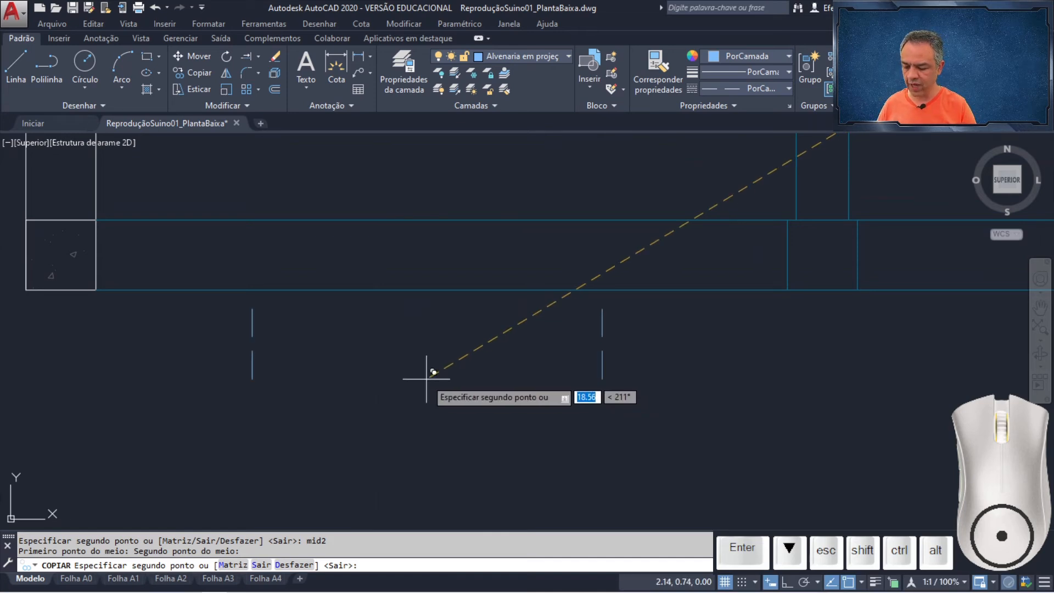
pyautogui.press('Return')
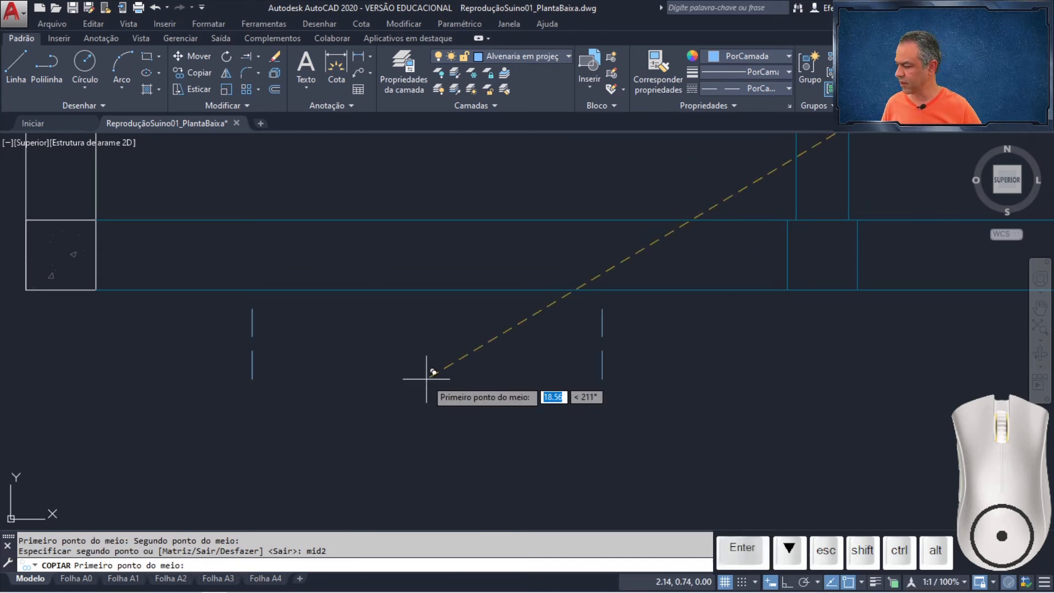
pyautogui.click(96, 289)
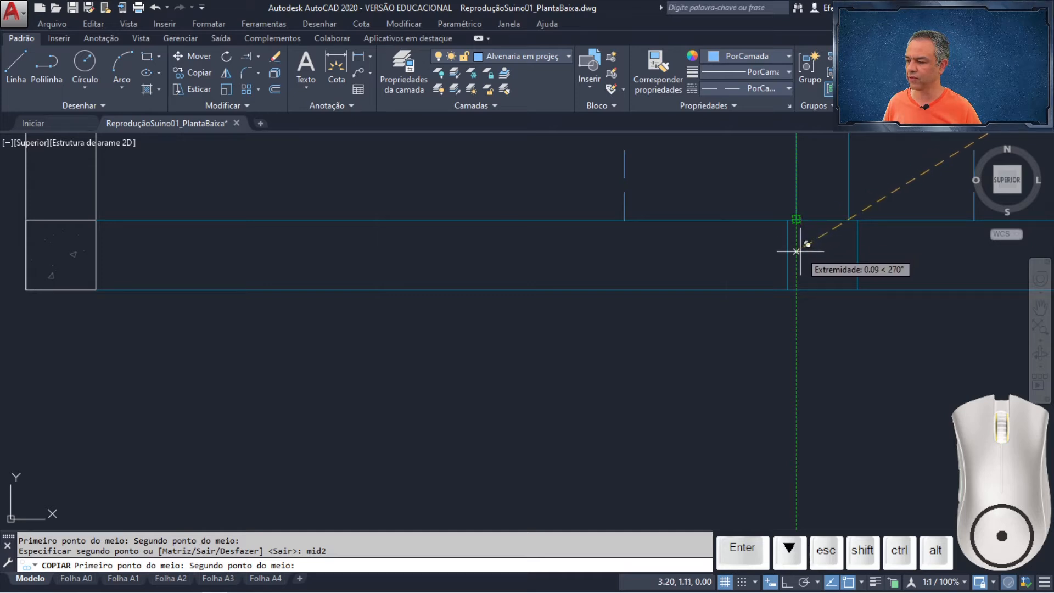
pyautogui.click(796, 289)
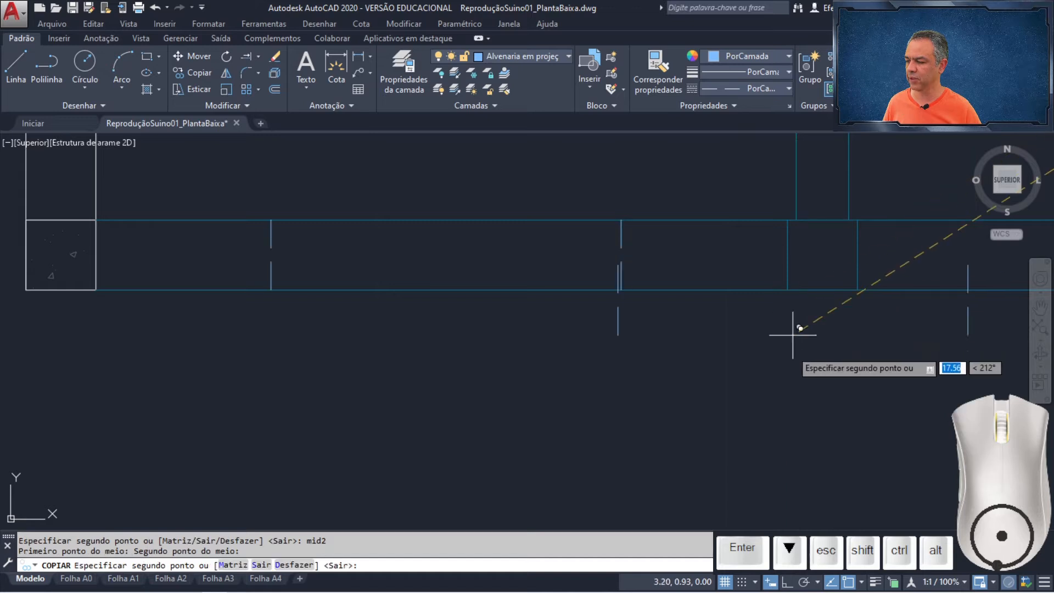
# Copy the jamb pair to the outer-edge midpoints of the remaining five pen segments along the lower outer wall
pyautogui.scroll(2, 791, 365)
pyautogui.moveTo(906, 384); pyautogui.dragTo(280, 379, button='middle')
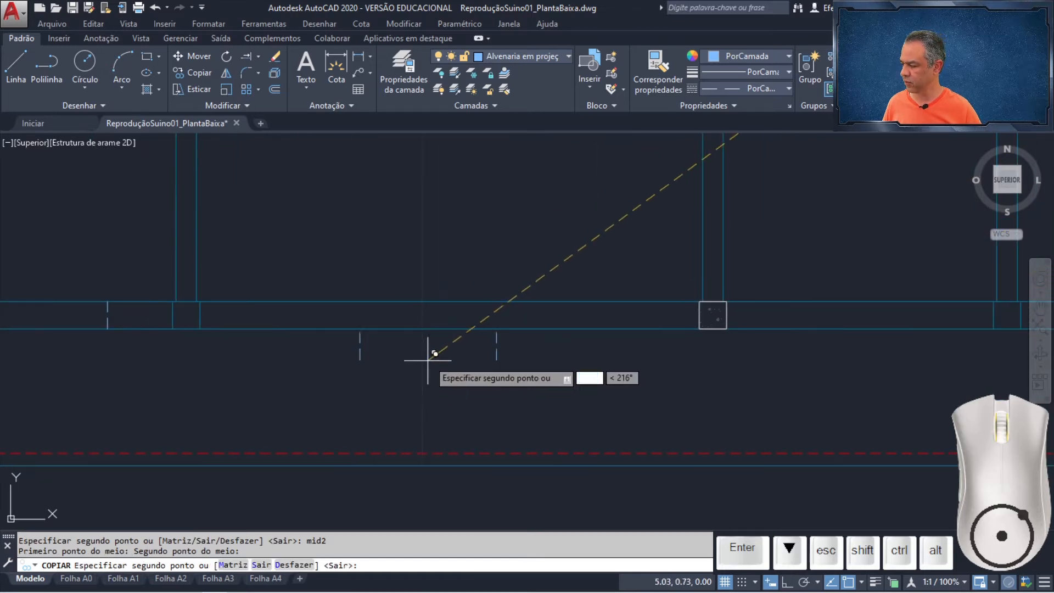
pyautogui.click(454, 326)
pyautogui.moveTo(860, 357); pyautogui.dragTo(265, 357, button='middle')
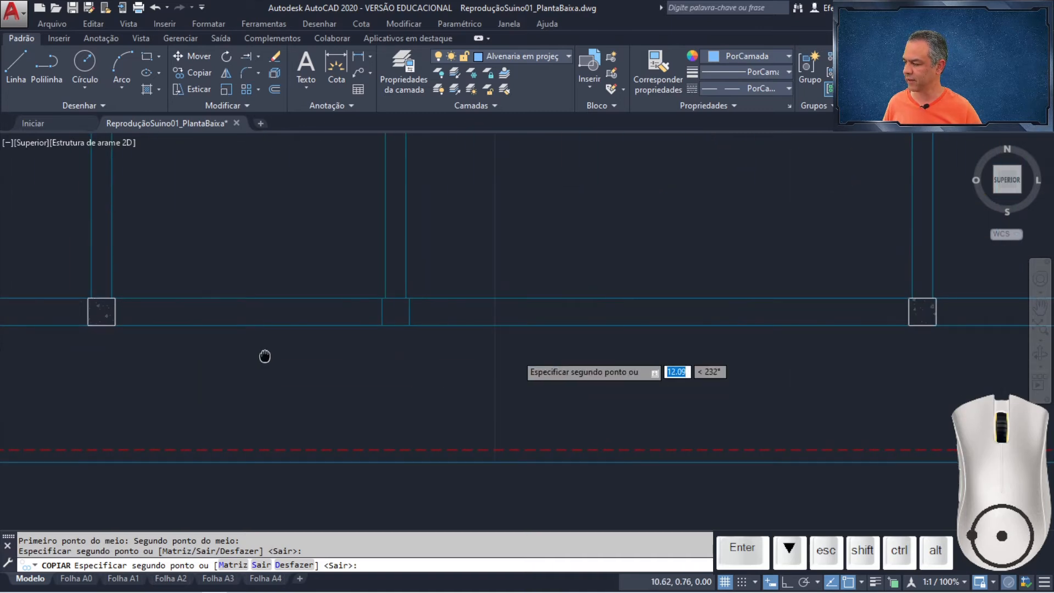
pyautogui.click(249, 323)
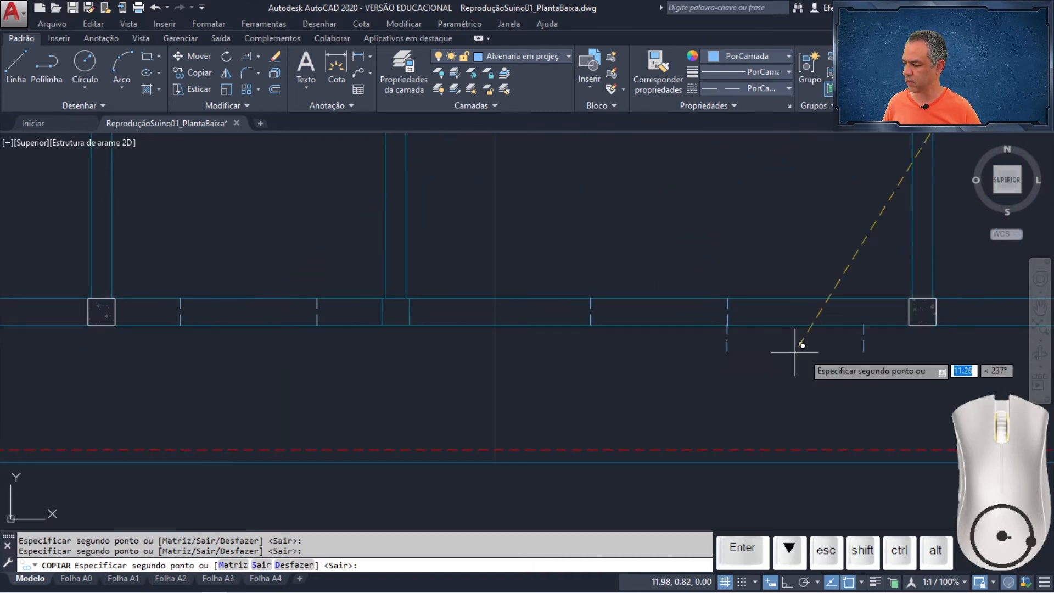
pyautogui.moveTo(207, 326); pyautogui.dragTo(376, 346, button='middle')
pyautogui.click(840, 341)
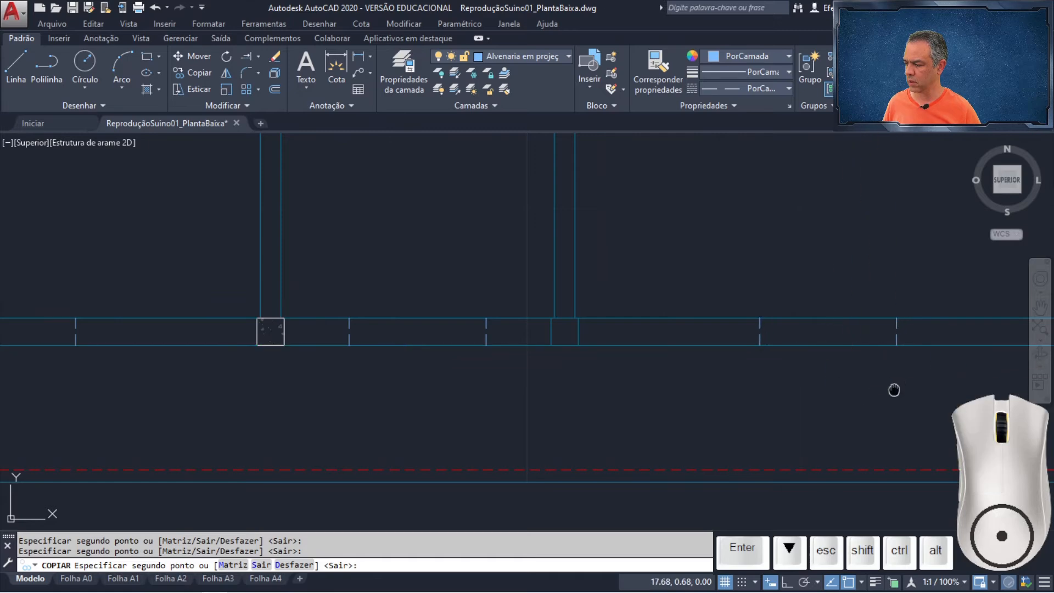
pyautogui.moveTo(895, 388); pyautogui.dragTo(623, 381, button='middle')
pyautogui.press('Return')
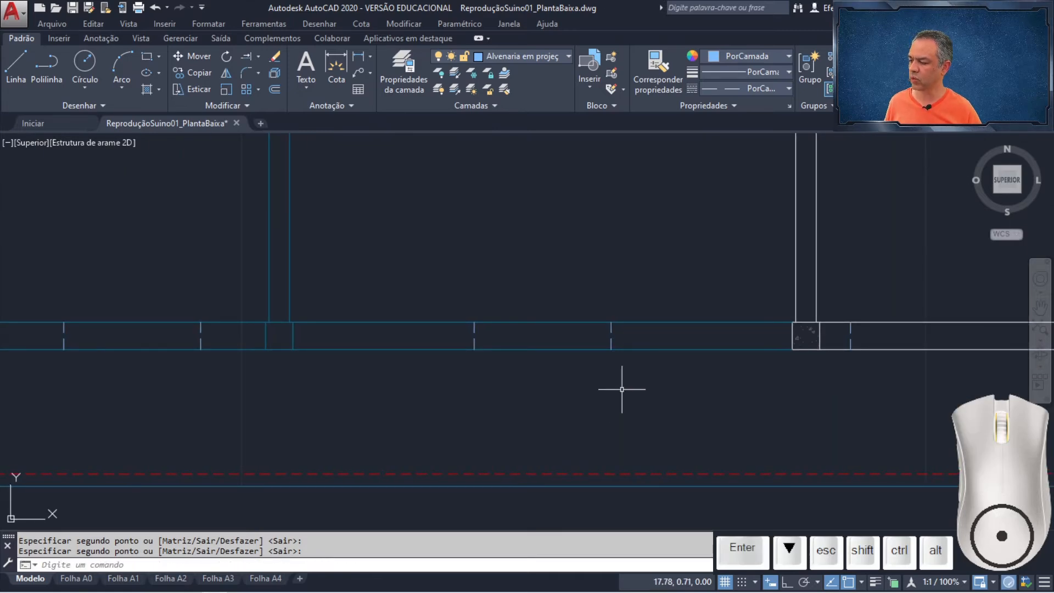
# Trim the wall lines across the door openings of the right-end rooms, including the small inner room, and across both ends of the corridor
pyautogui.middleClick(622, 389)
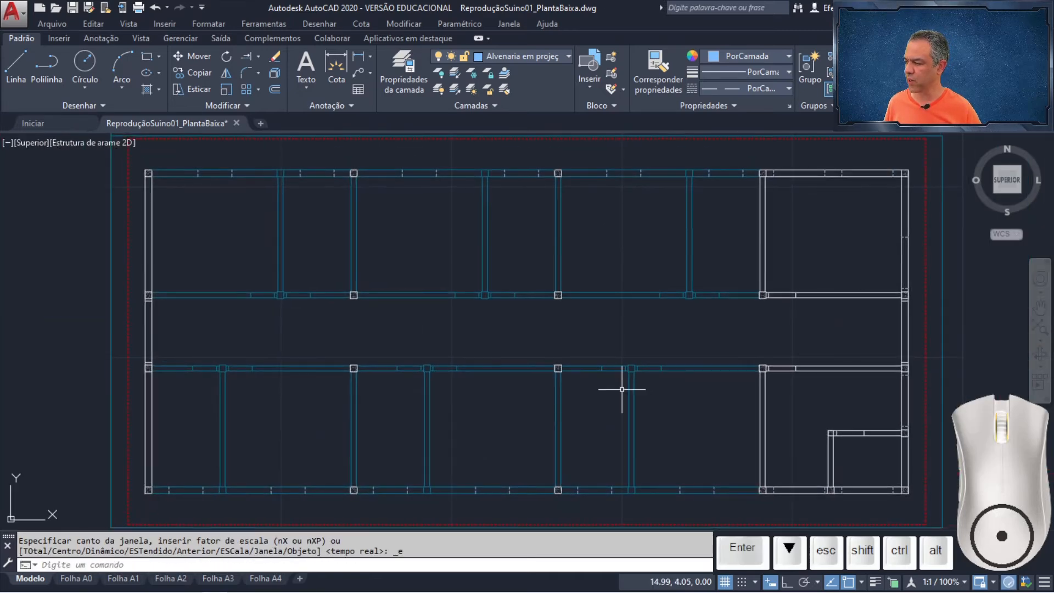
pyautogui.click(258, 56)
pyautogui.click(259, 78)
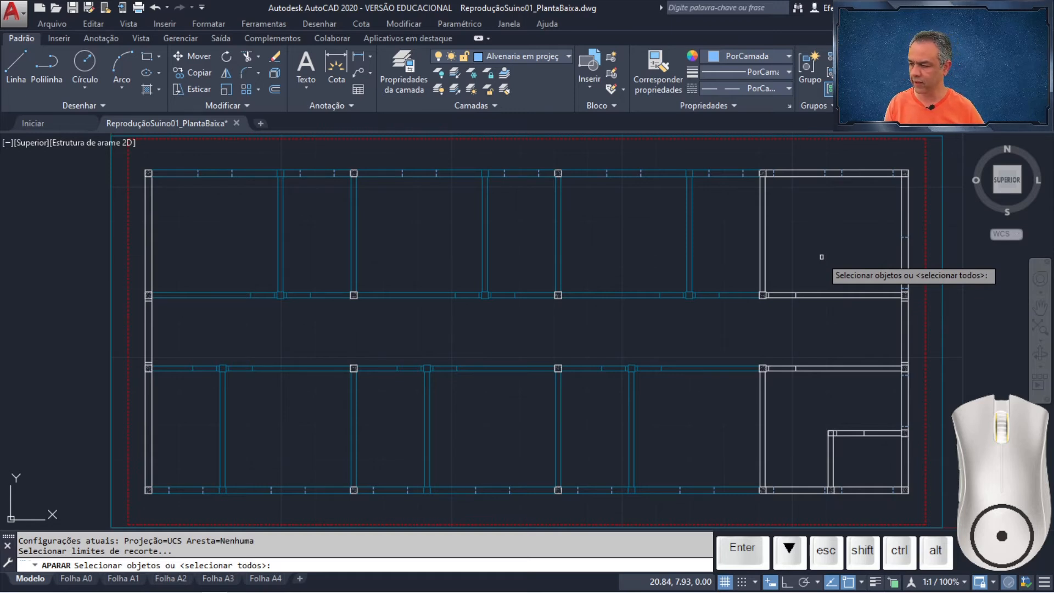
pyautogui.press('Return')
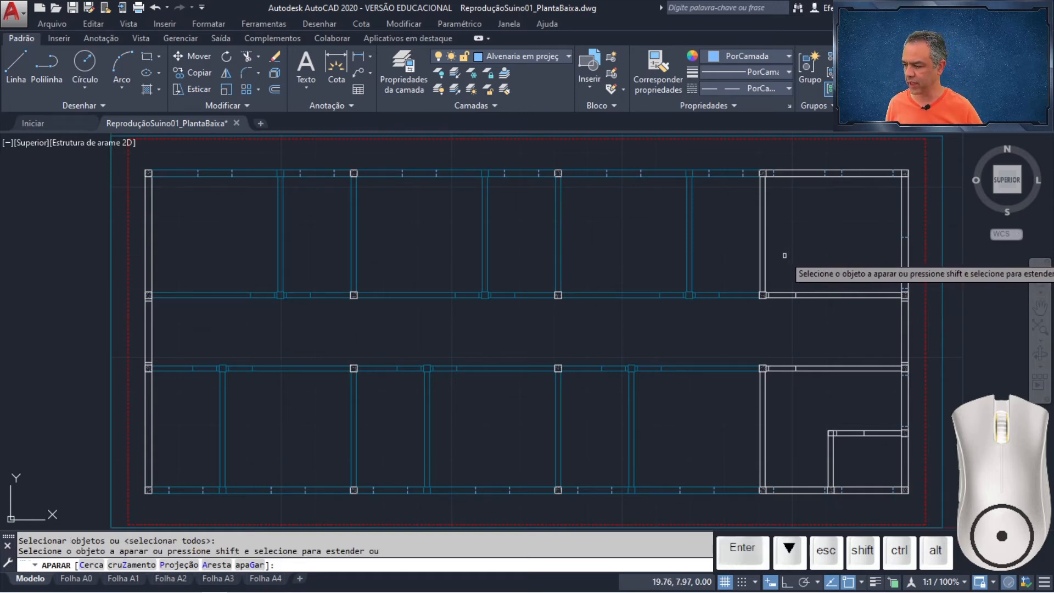
pyautogui.moveTo(785, 255); pyautogui.dragTo(781, 401)
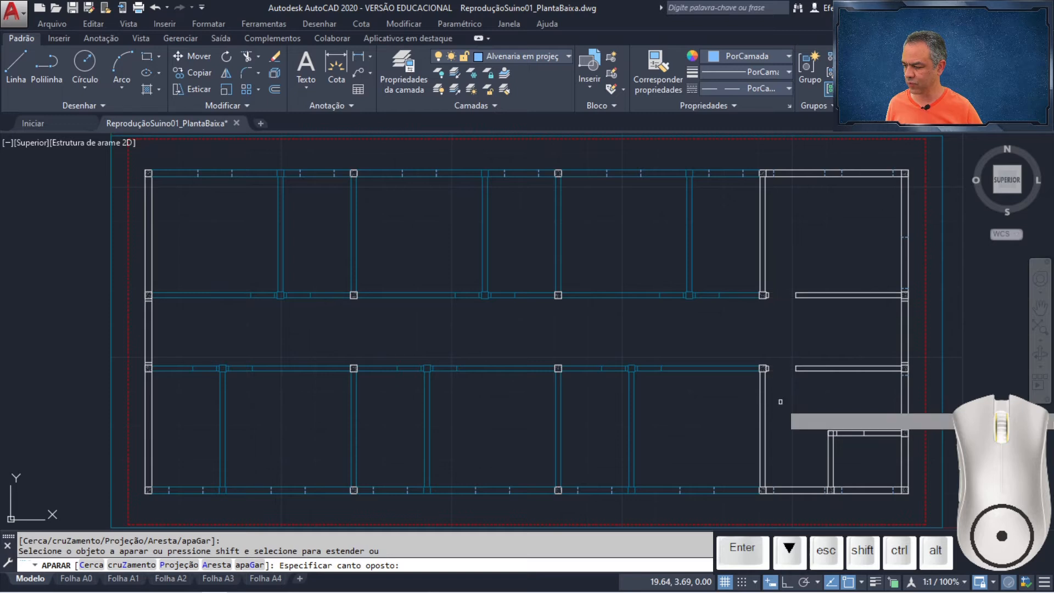
pyautogui.click(855, 416)
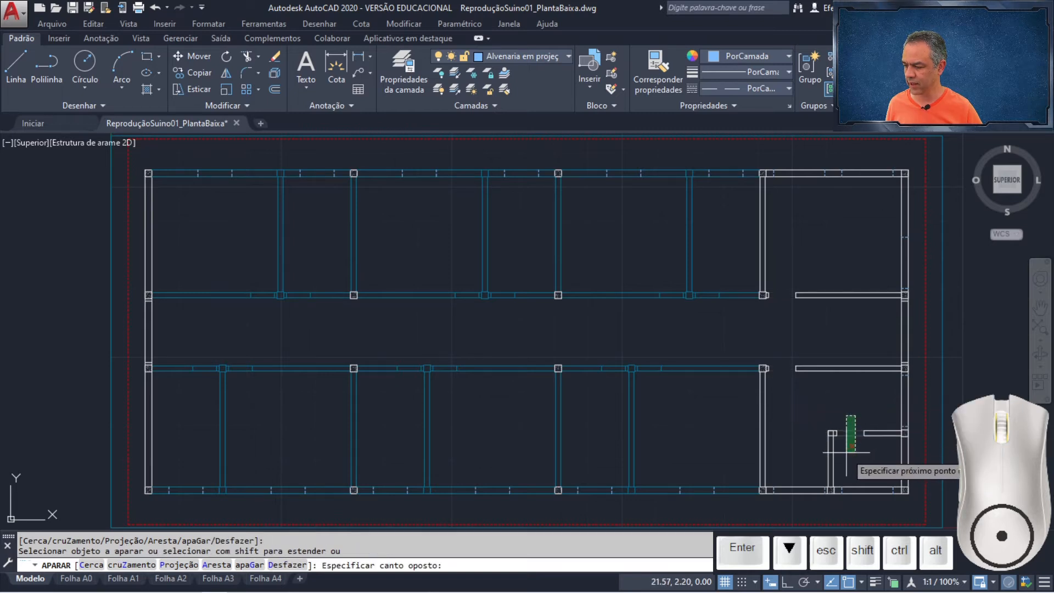
pyautogui.click(846, 452)
pyautogui.moveTo(914, 329)
pyautogui.mouseDown()
pyautogui.moveTo(506, 346)
pyautogui.moveTo(141, 335)
pyautogui.mouseUp()
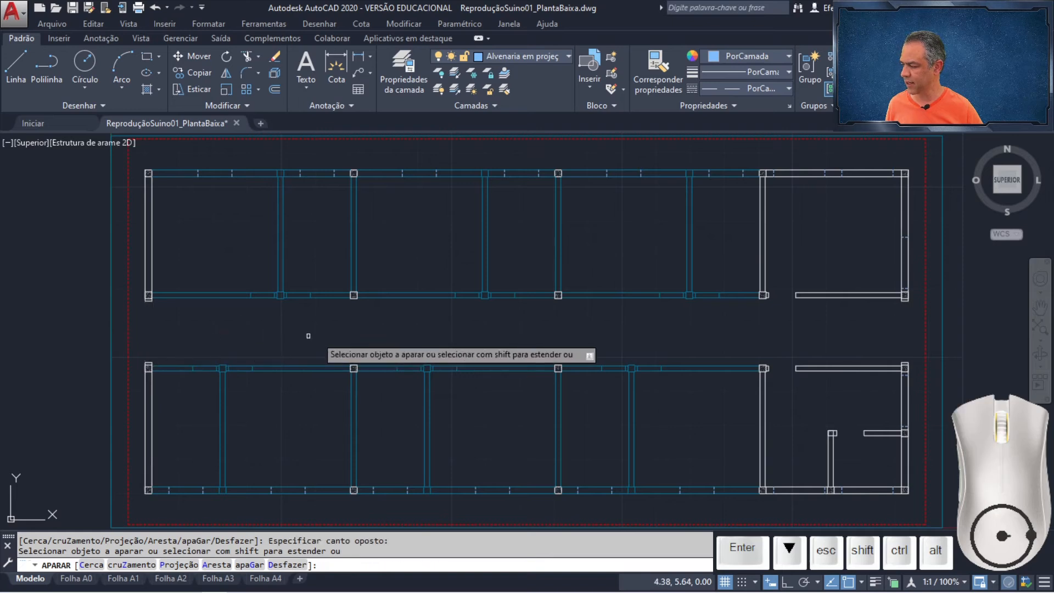
# Trim the corridor-side wall line at each gate opening along the upper row of pens
pyautogui.scroll(2, 694, 328)
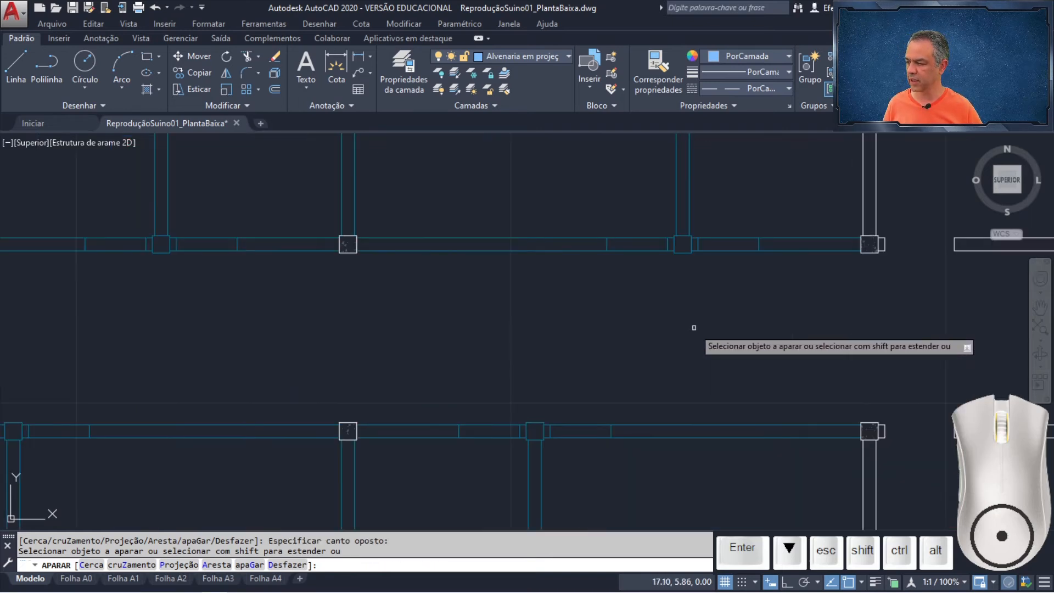
pyautogui.scroll(2, 711, 306)
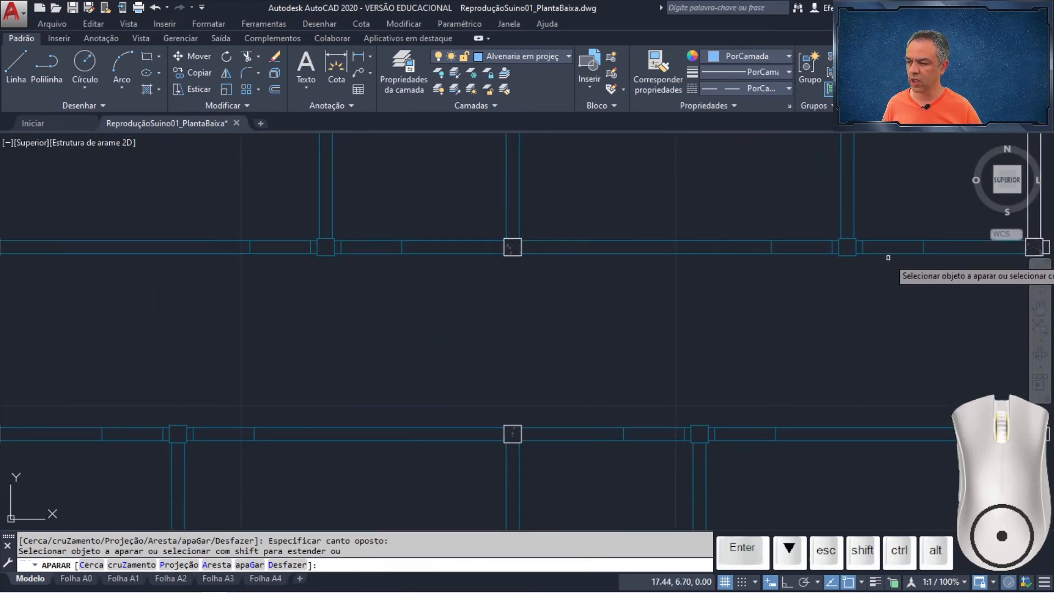
pyautogui.click(804, 254)
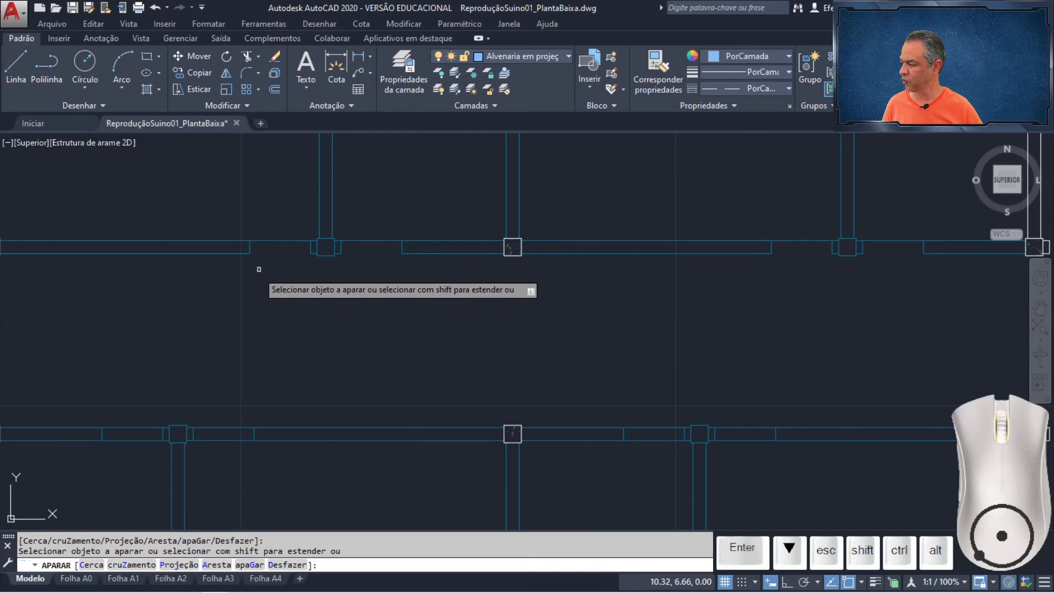
pyautogui.moveTo(711, 308)
pyautogui.mouseDown(button='middle')
pyautogui.moveTo(862, 296)
pyautogui.moveTo(975, 310)
pyautogui.mouseUp(button='middle')
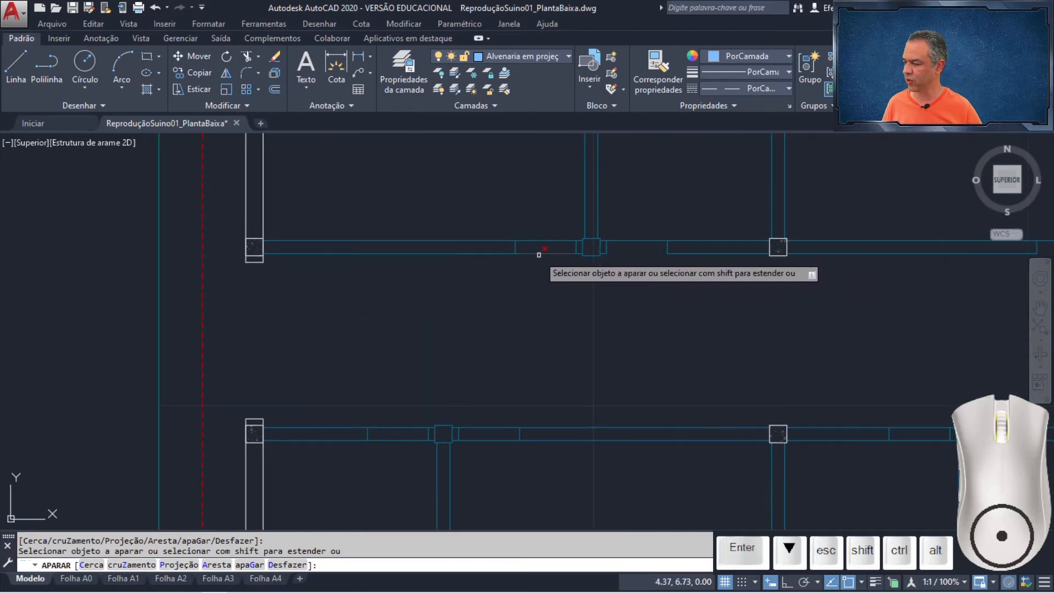
# Trim the corridor-side wall line at each gate opening along the lower row of pens
pyautogui.click(394, 427)
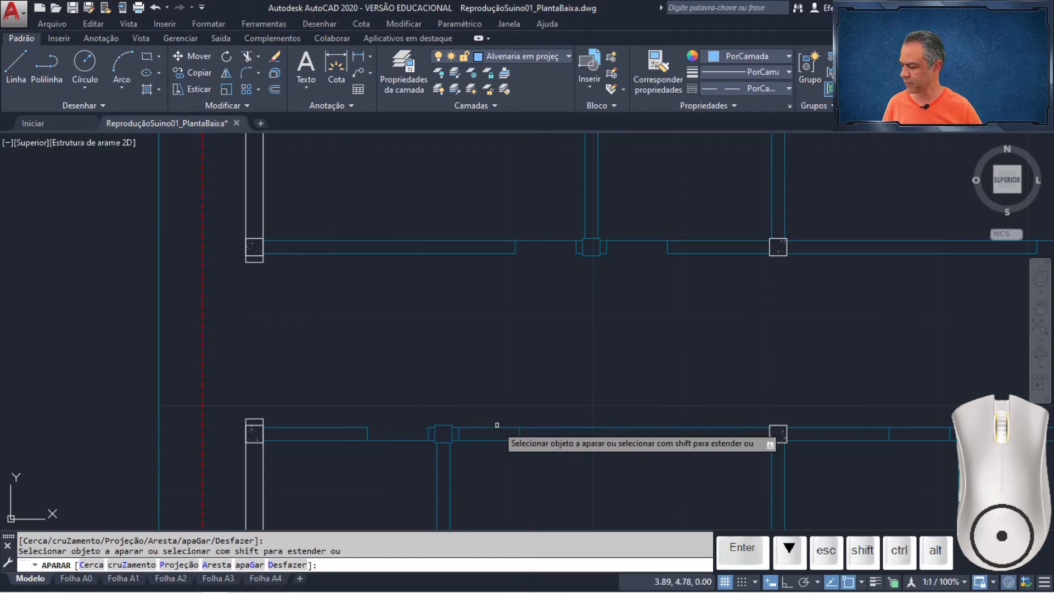
pyautogui.click(497, 426)
pyautogui.moveTo(761, 338); pyautogui.dragTo(113, 269, button='middle')
pyautogui.click(261, 358)
pyautogui.click(359, 360)
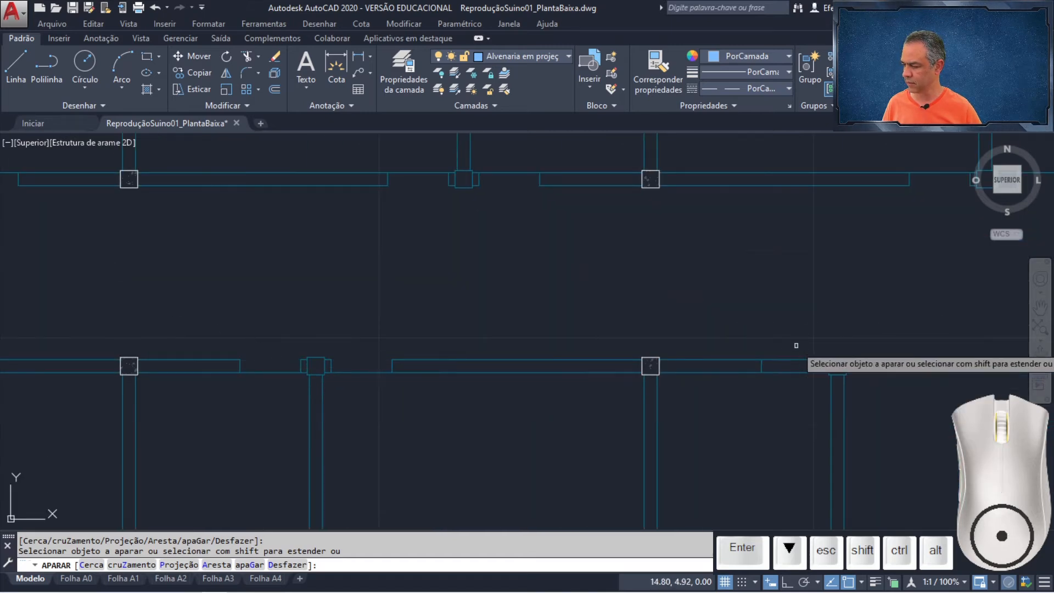
pyautogui.click(793, 359)
pyautogui.click(878, 360)
pyautogui.moveTo(846, 324); pyautogui.dragTo(544, 309, button='middle')
pyautogui.press('Return')
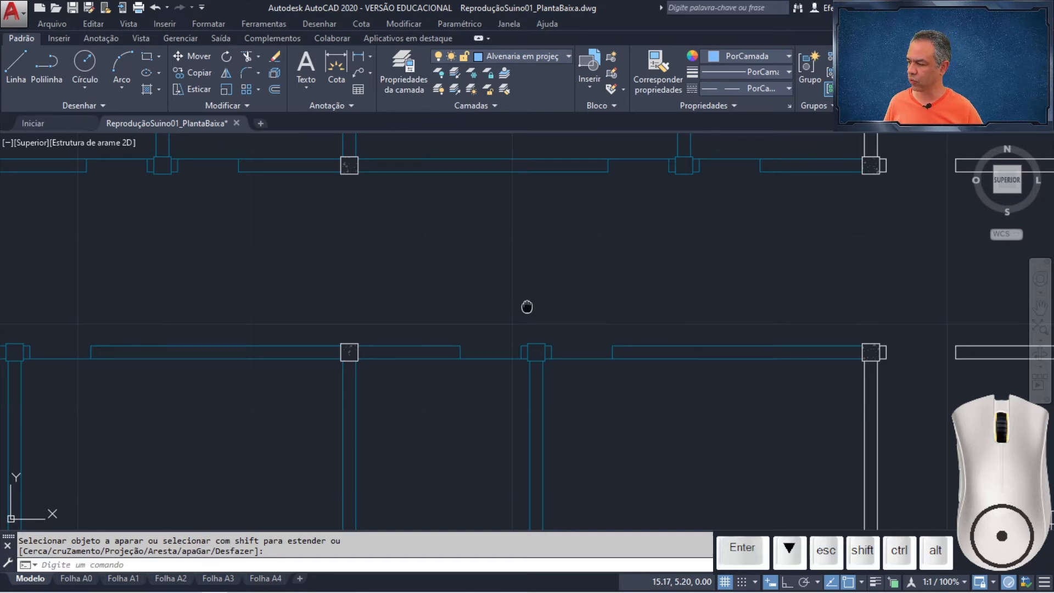
# Make Alvenaria em vista the current layer and draw a line across the lower edge of the small corner room's door opening
pyautogui.middleClick(689, 386)
pyautogui.middleClick(689, 386)
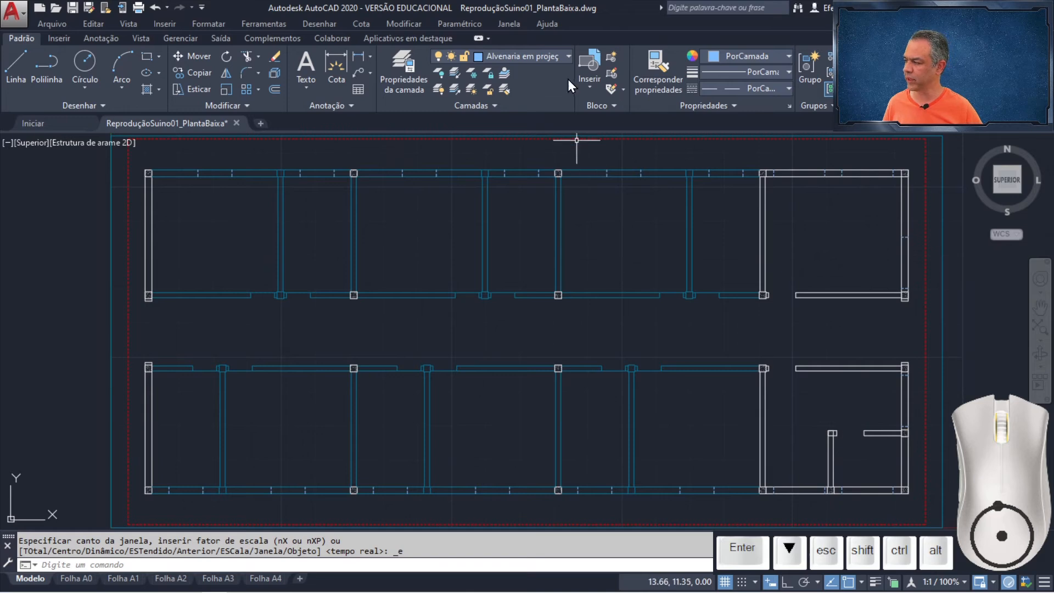
pyautogui.click(567, 58)
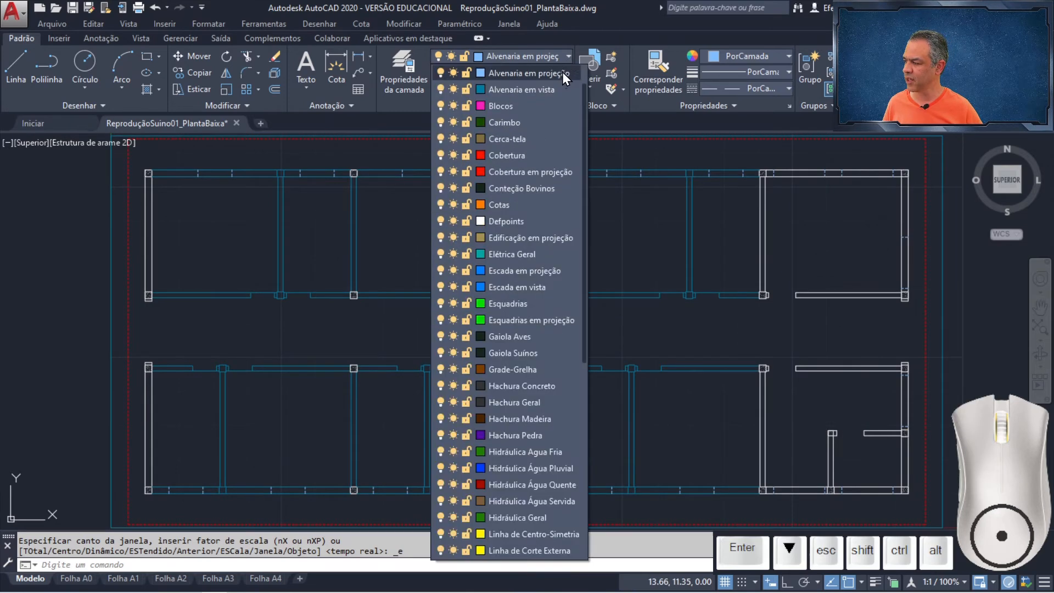
pyautogui.click(546, 125)
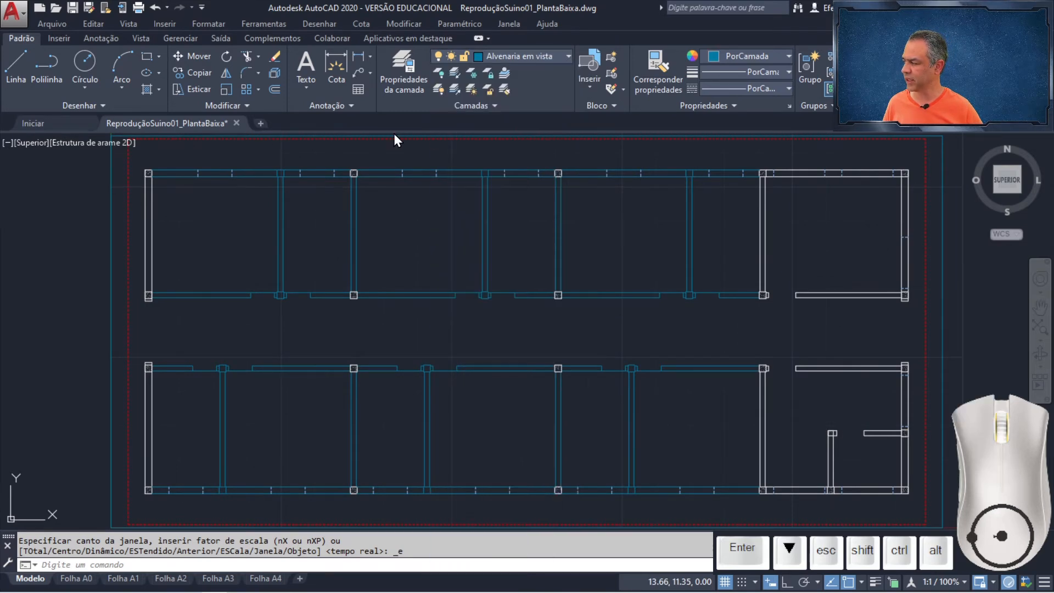
pyautogui.click(16, 65)
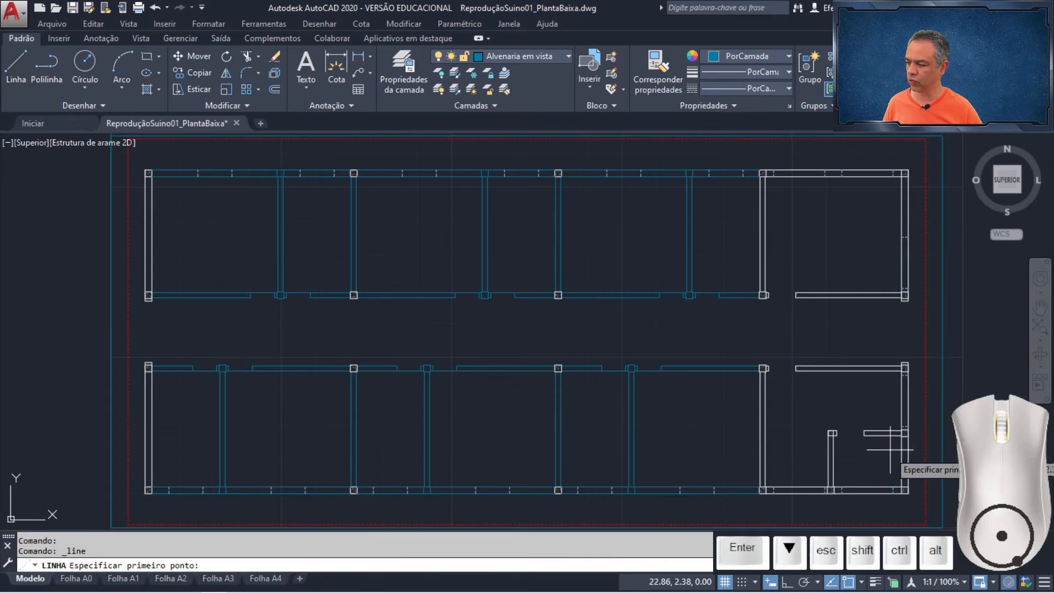
pyautogui.scroll(4, 847, 448)
pyautogui.scroll(3, 847, 448)
pyautogui.moveTo(870, 447)
pyautogui.mouseDown(button='middle')
pyautogui.moveTo(618, 372)
pyautogui.moveTo(463, 292)
pyautogui.mouseUp(button='middle')
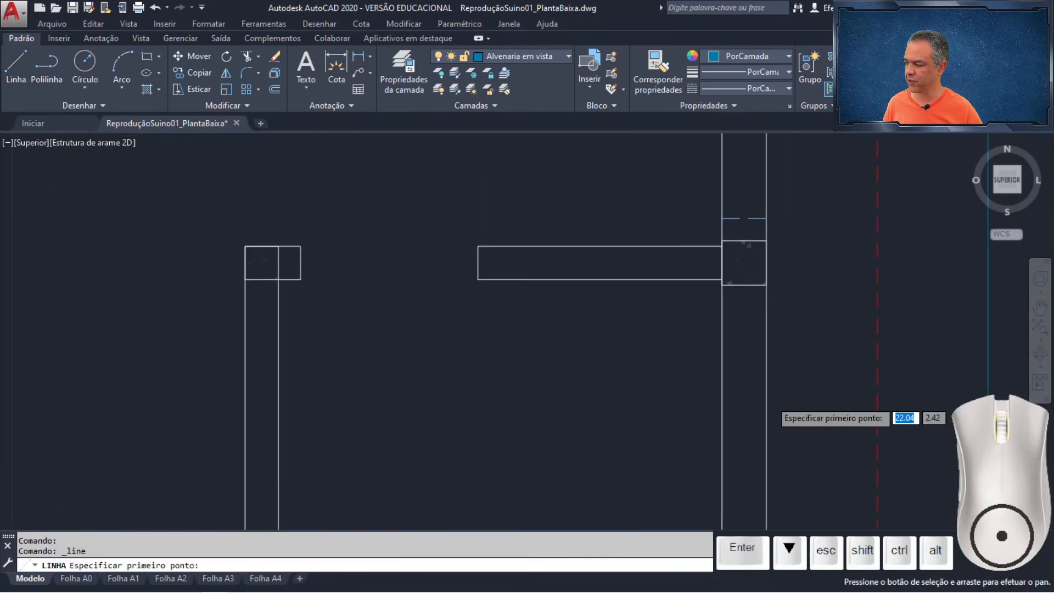
pyautogui.click(477, 279)
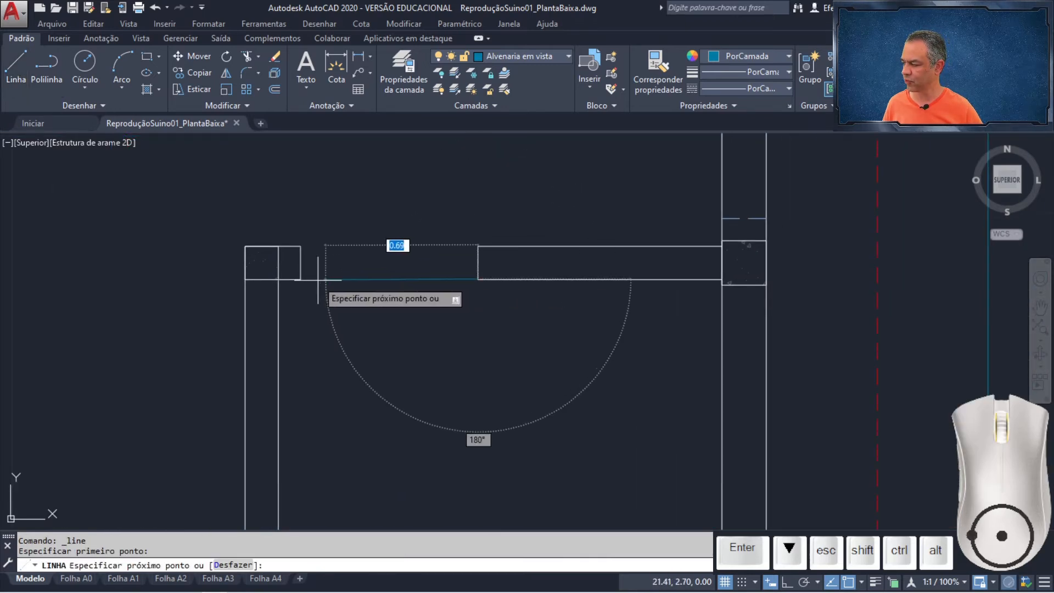
pyautogui.click(301, 279)
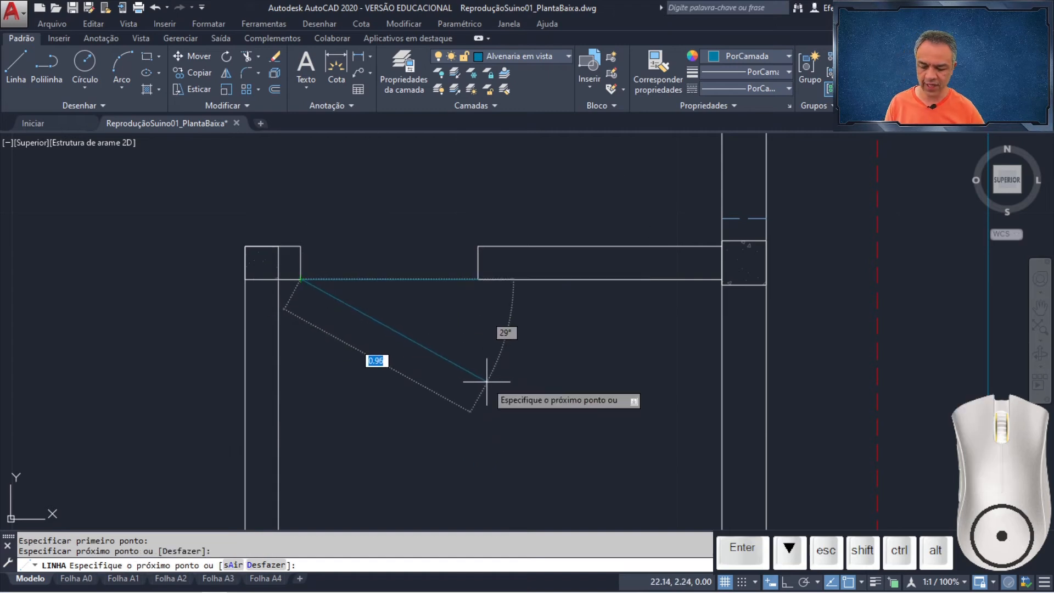
pyautogui.press('Return')
# Draw a vertical line closing the corridor's right end between the outer corners of the upper and lower wall ends
pyautogui.scroll(-3, 538, 418)
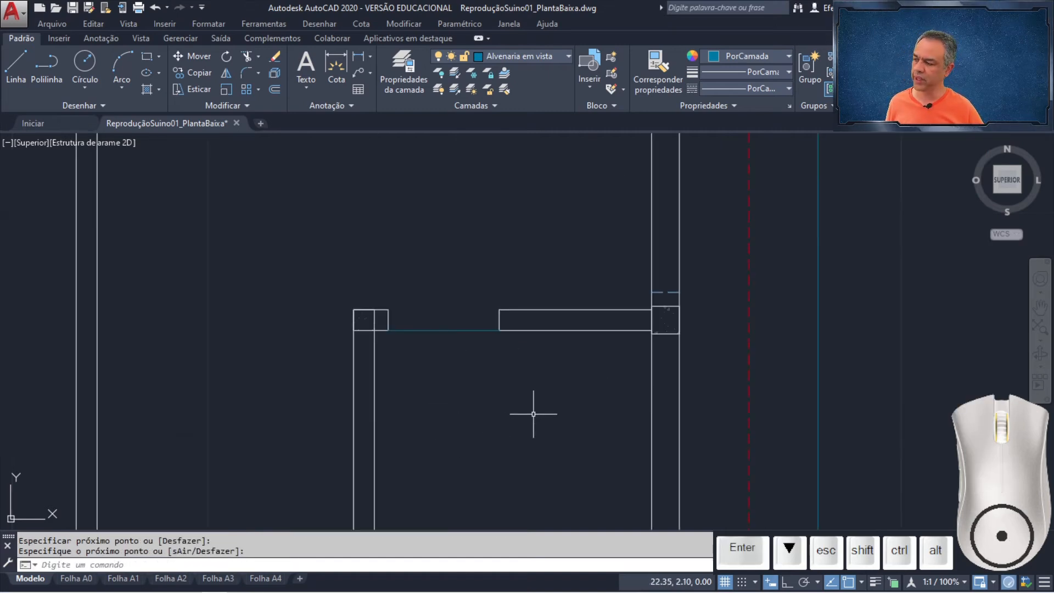
pyautogui.moveTo(537, 405); pyautogui.dragTo(530, 374, button='middle')
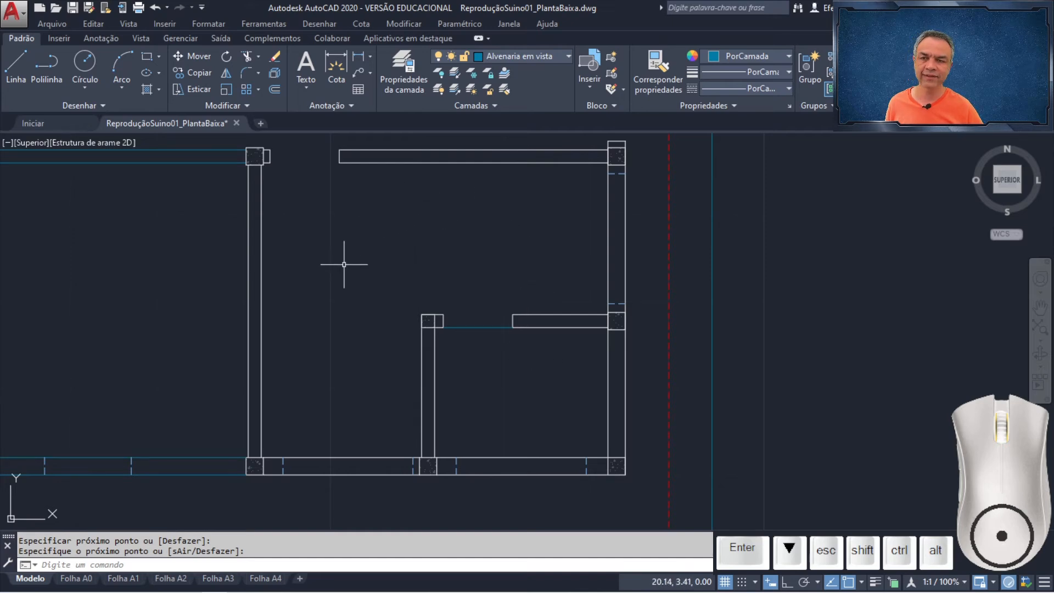
pyautogui.moveTo(404, 217); pyautogui.dragTo(331, 466, button='middle')
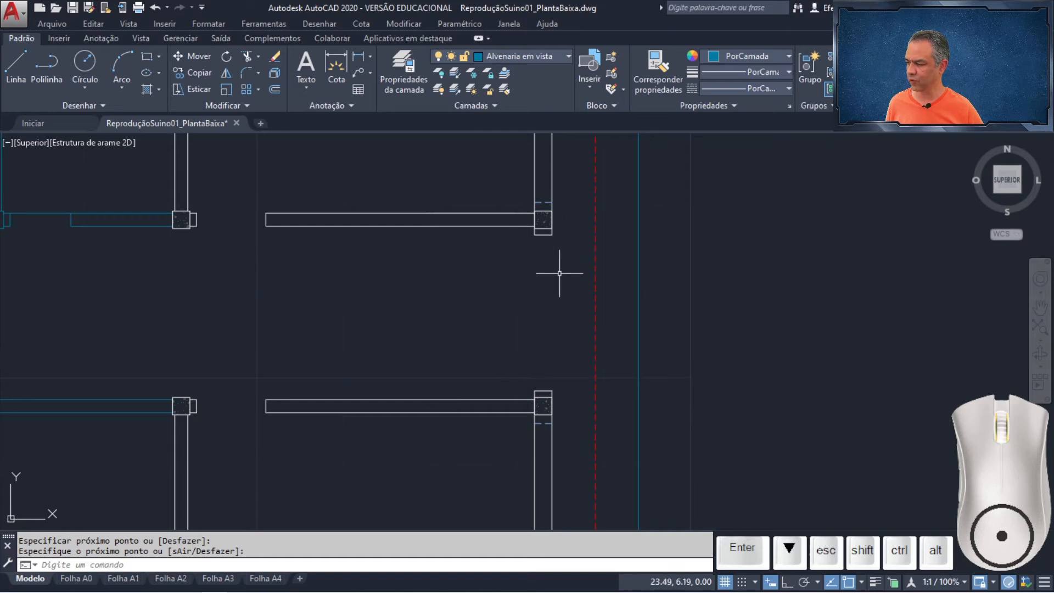
pyautogui.click(11, 80)
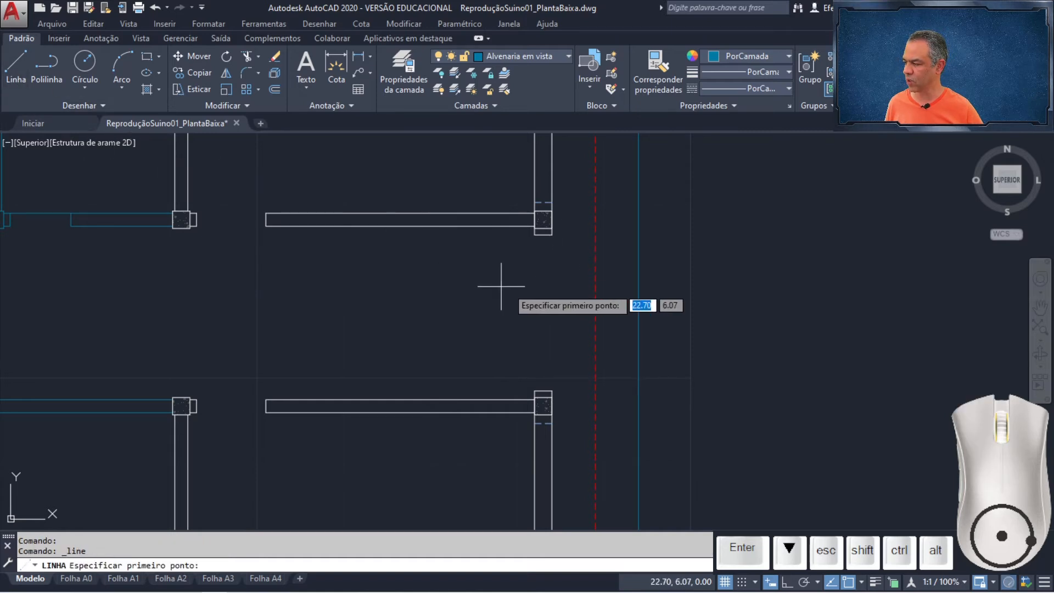
pyautogui.click(550, 235)
pyautogui.click(551, 391)
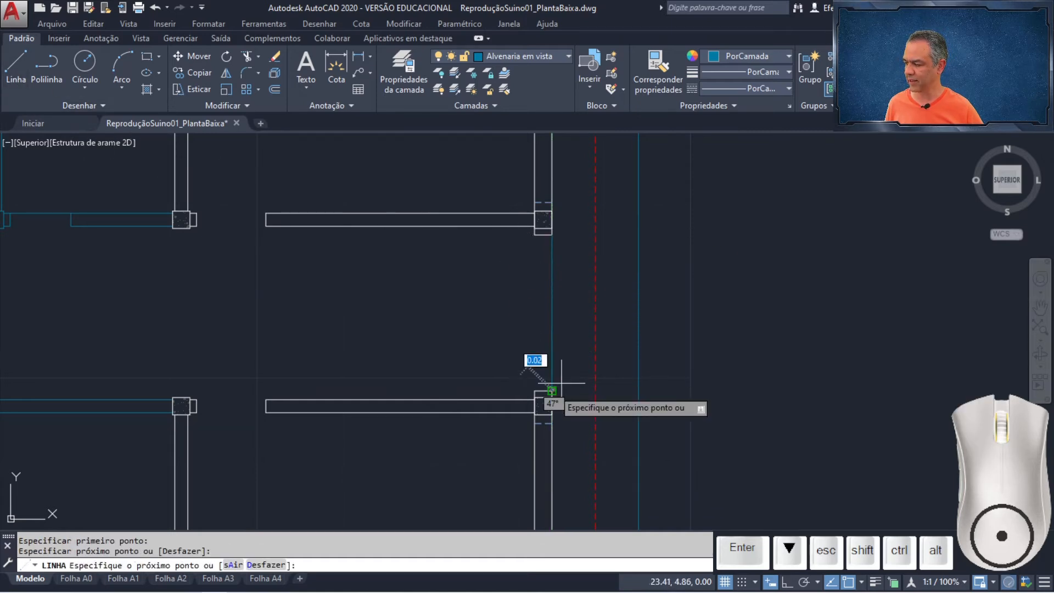
pyautogui.press('Return')
# Draw two horizontal lines from the corridor's right-end corners to the outer blue outline
pyautogui.press('Return')
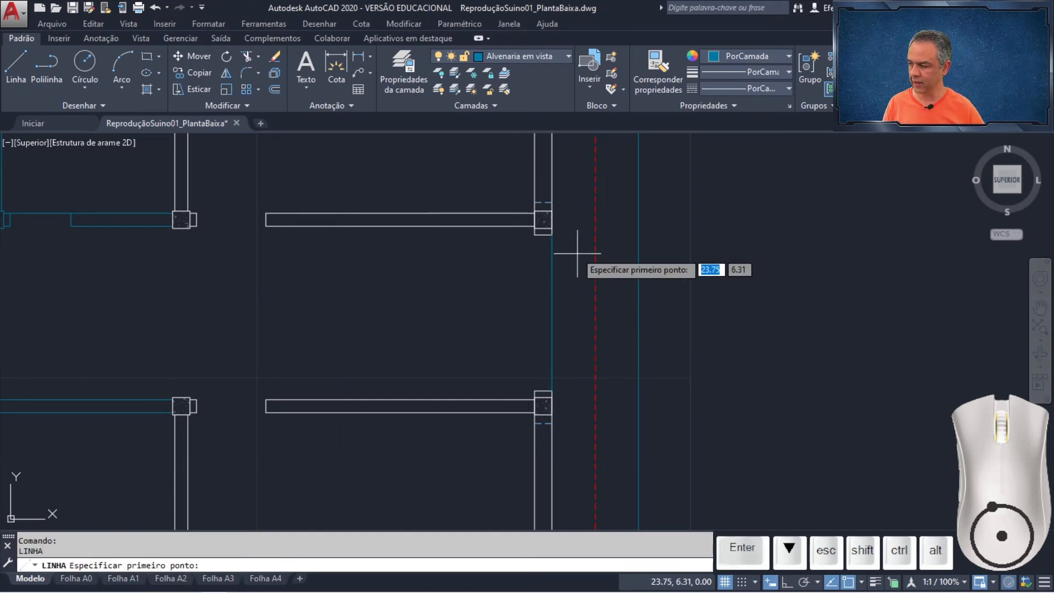
pyautogui.click(552, 234)
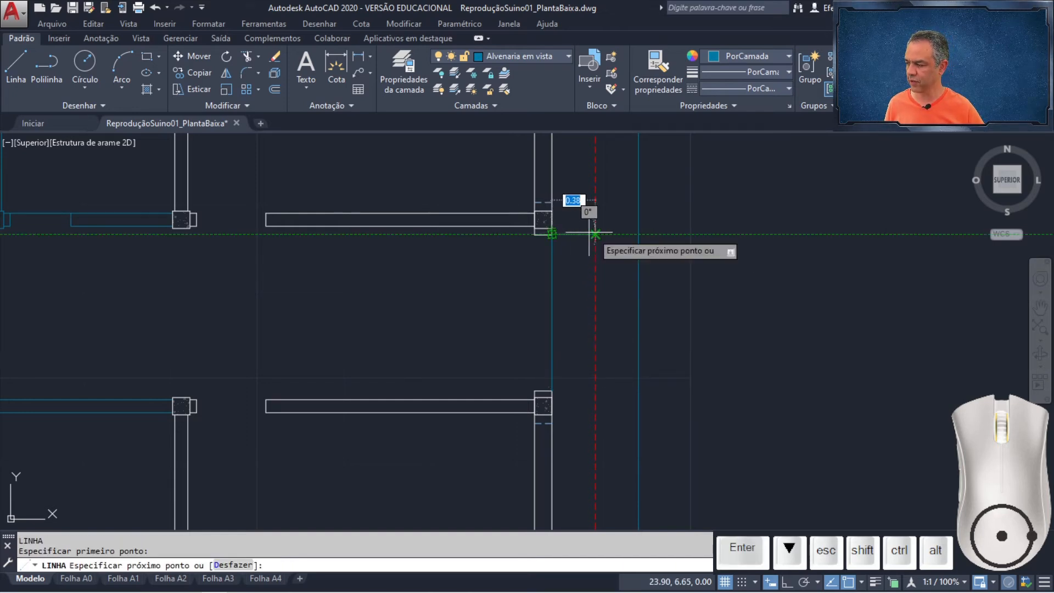
pyautogui.click(639, 233)
pyautogui.press('Return')
pyautogui.press('Return')
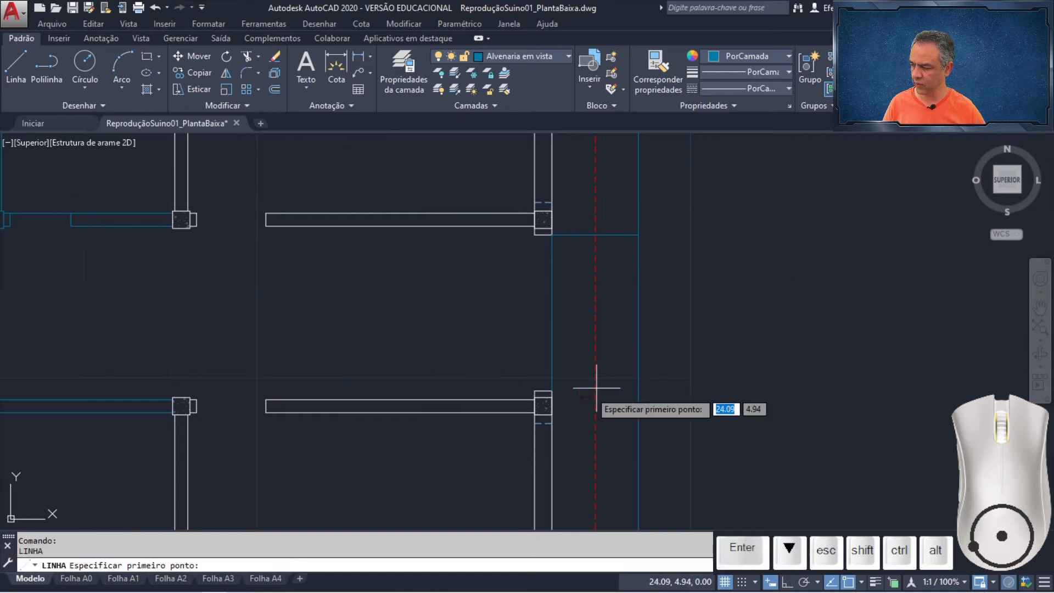
pyautogui.click(551, 391)
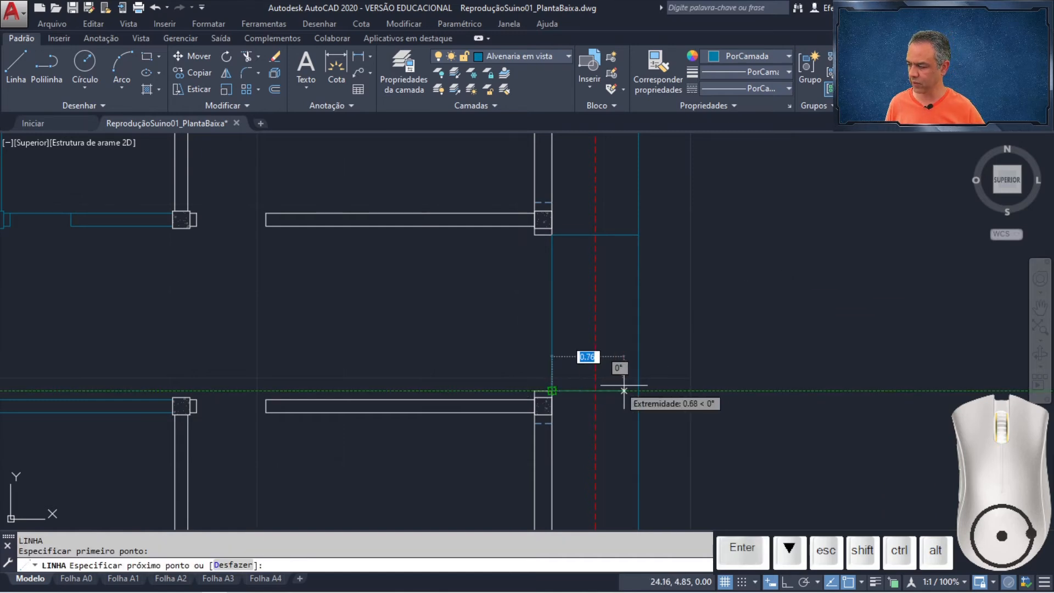
pyautogui.click(639, 391)
pyautogui.press('Return')
# Draw a vertical line closing the corridor's left end between the outer corners of the upper and lower wall ends
pyautogui.scroll(-5, 697, 298)
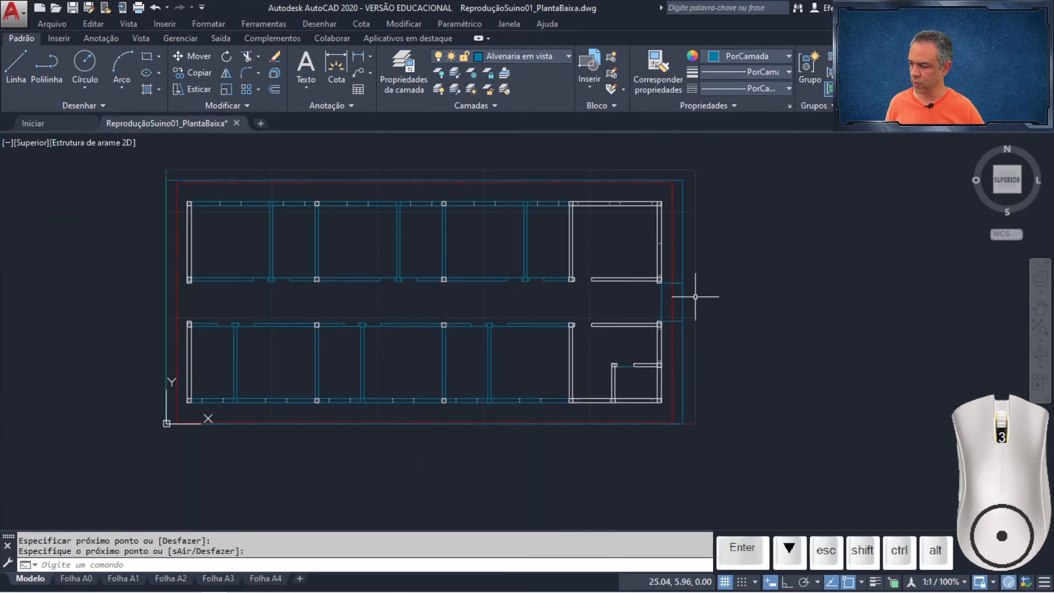
pyautogui.moveTo(379, 312); pyautogui.dragTo(541, 306, button='middle')
pyautogui.scroll(6, 541, 306)
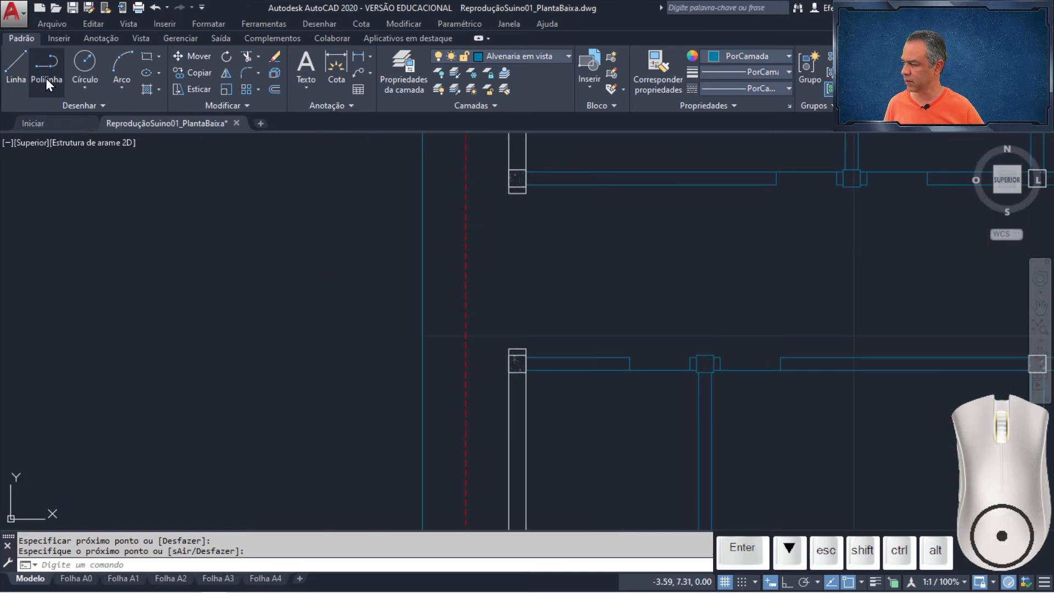
pyautogui.click(15, 67)
pyautogui.click(509, 193)
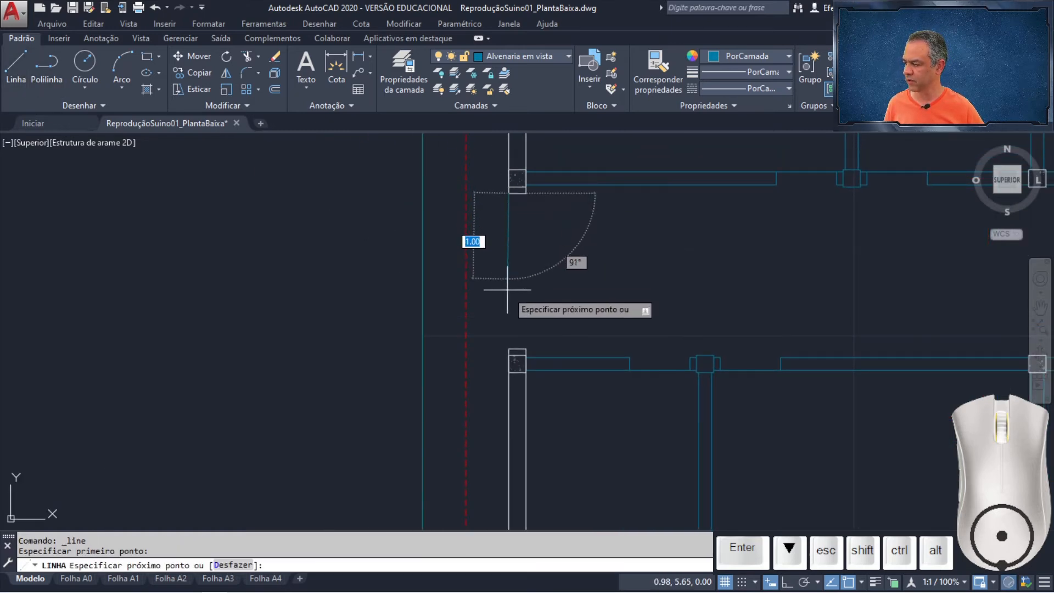
pyautogui.click(508, 349)
pyautogui.press('Return')
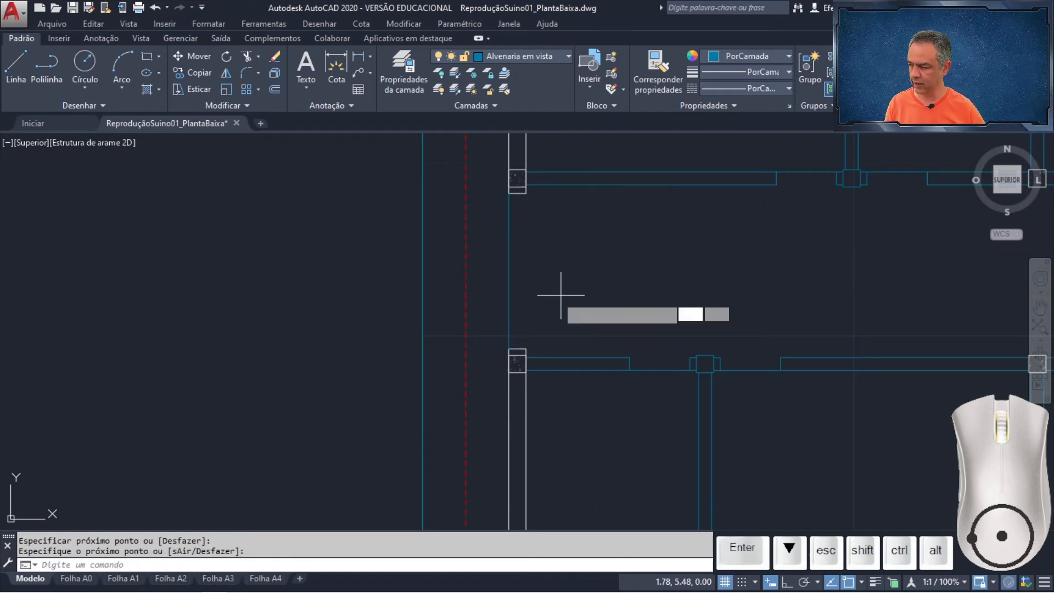
# Draw two horizontal lines from the corridor's left-end corners to the outer blue outline
pyautogui.press('Return')
pyautogui.click(509, 348)
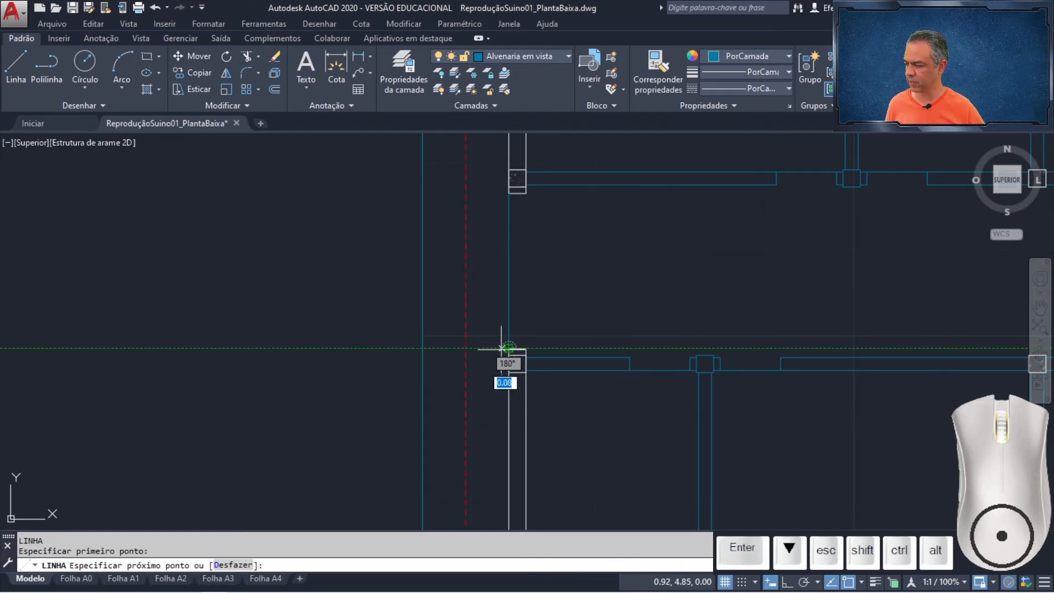
pyautogui.click(423, 348)
pyautogui.press('Return')
pyautogui.press('Return')
pyautogui.click(508, 193)
pyautogui.click(423, 193)
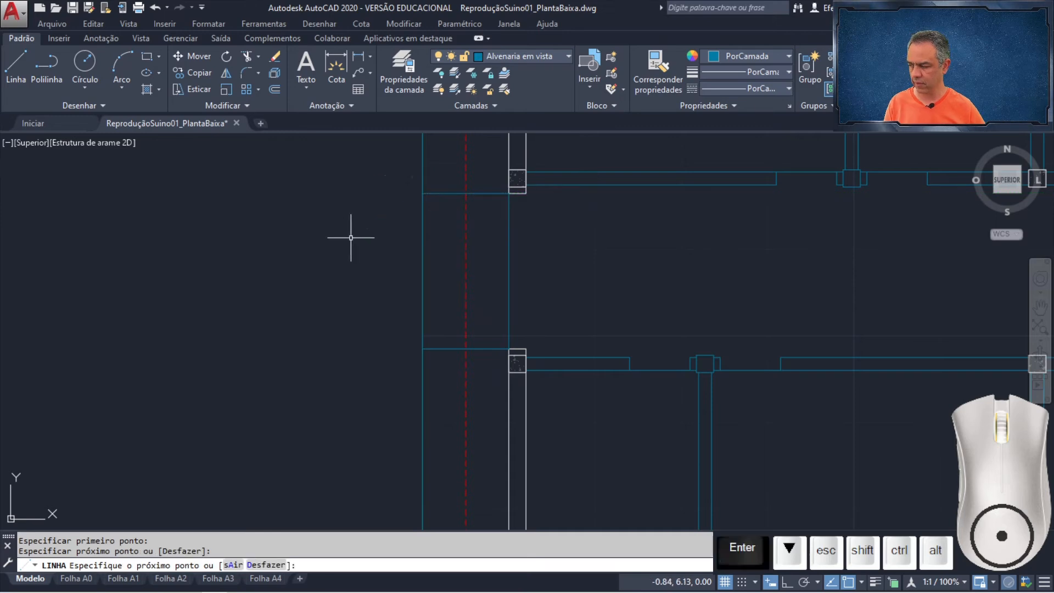
pyautogui.press('Return')
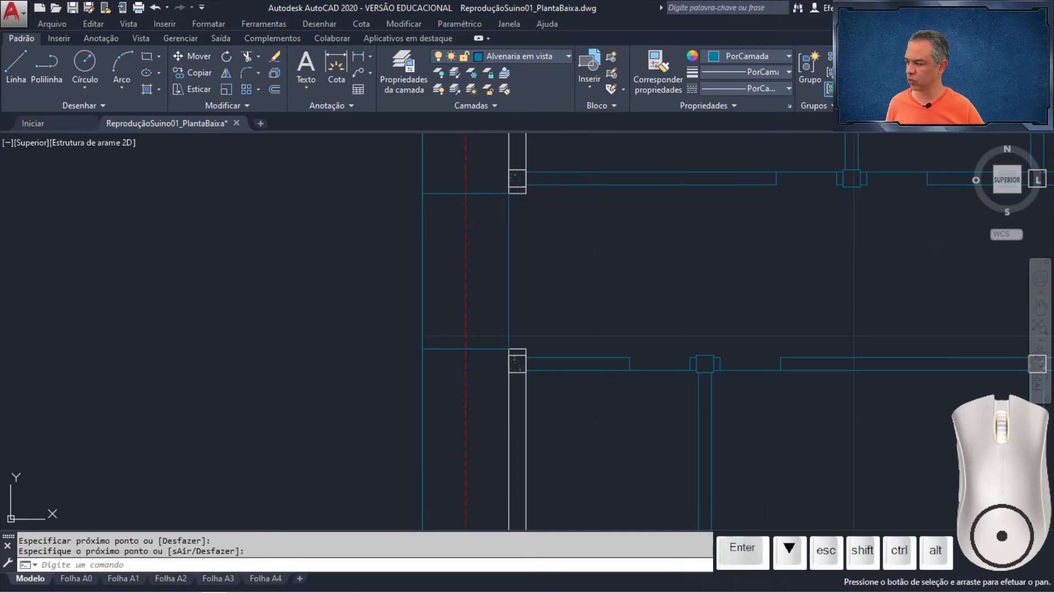
# On the Esquadrias em projeção layer, draw a line between the jamb midpoints of the upper right room's first top-wall window opening
pyautogui.middleClick(353, 238)
pyautogui.middleClick(353, 237)
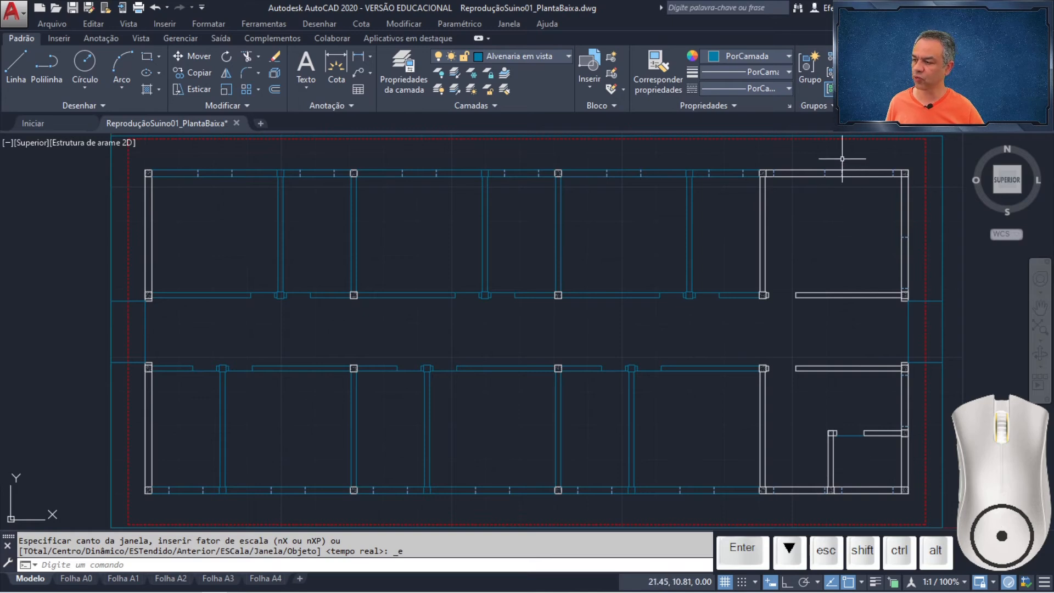
pyautogui.scroll(6, 842, 159)
pyautogui.moveTo(781, 269); pyautogui.dragTo(446, 311, button='middle')
pyautogui.click(569, 57)
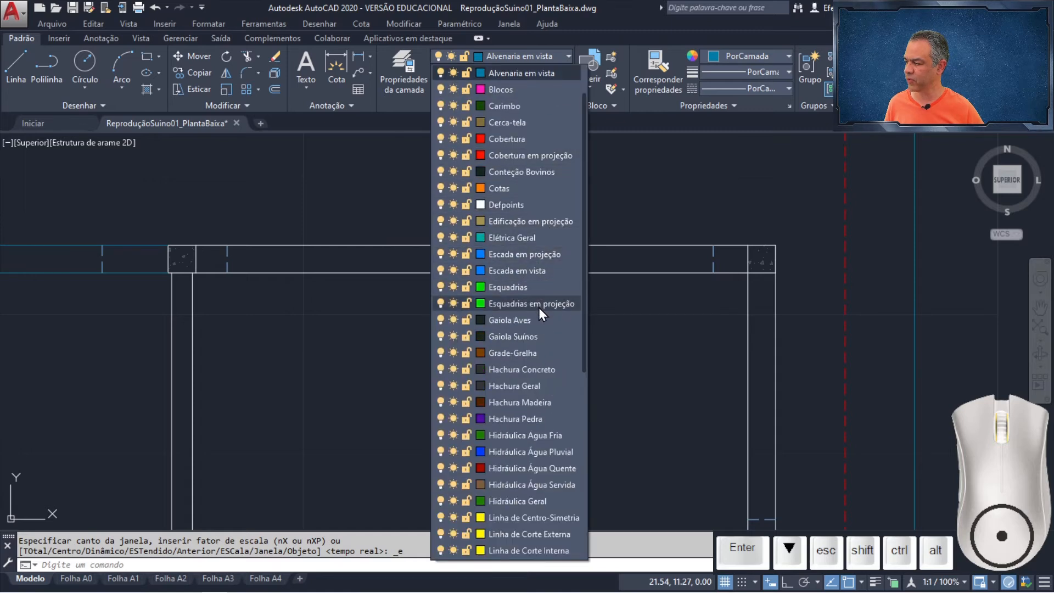
pyautogui.click(539, 307)
pyautogui.click(16, 66)
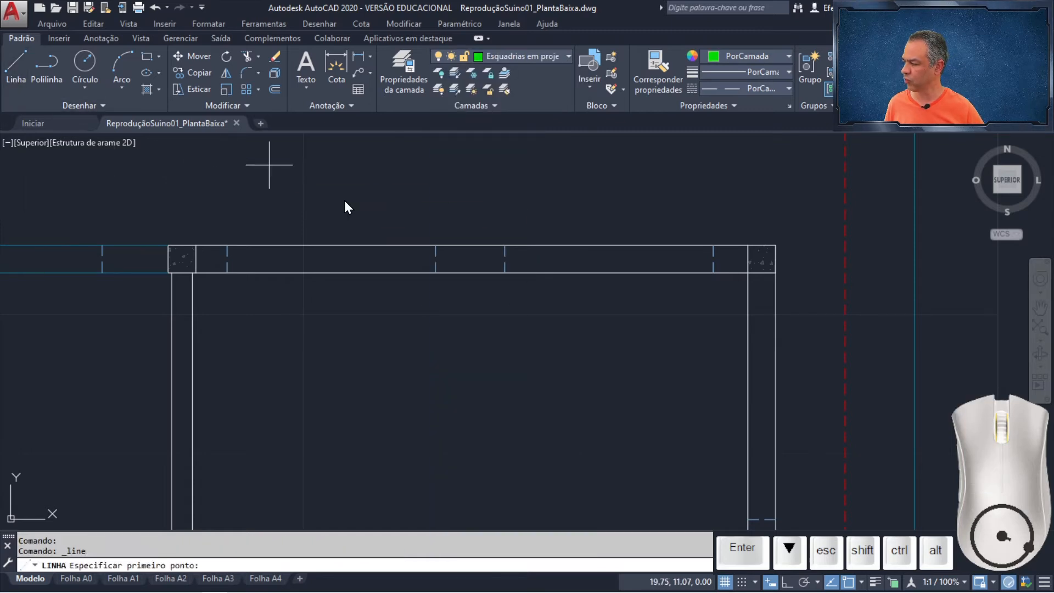
pyautogui.click(227, 259)
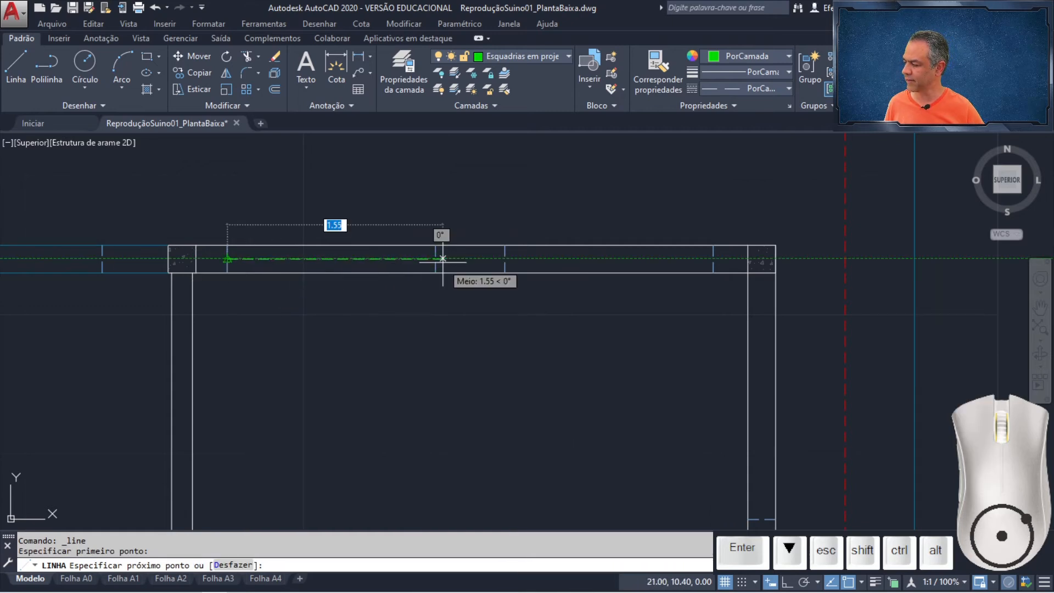
pyautogui.click(435, 259)
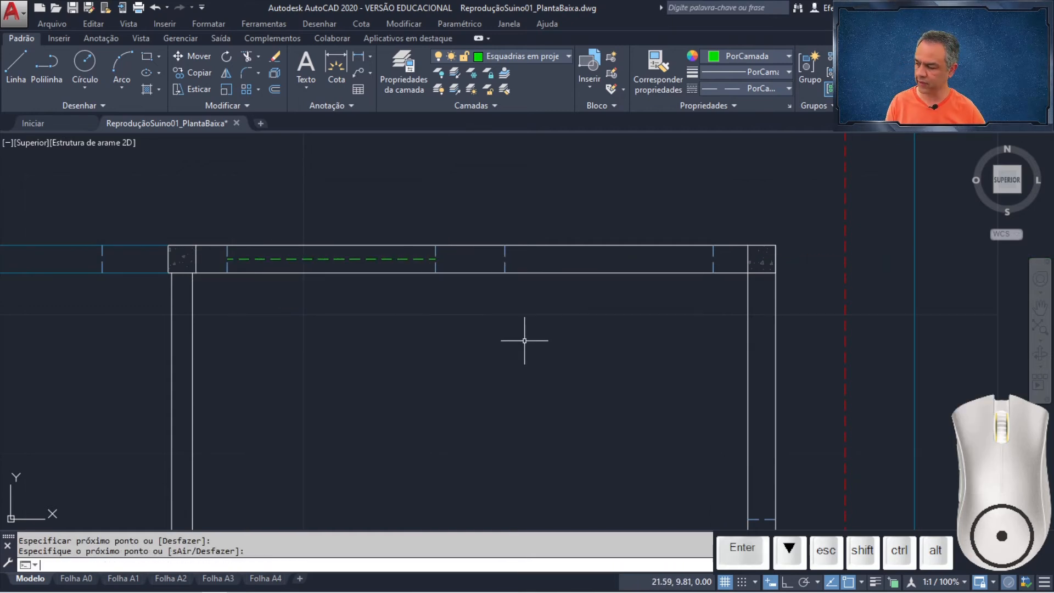
# Offset the dashed window line 0.025 to both sides, and delete the original centre line
pyautogui.click(275, 89)
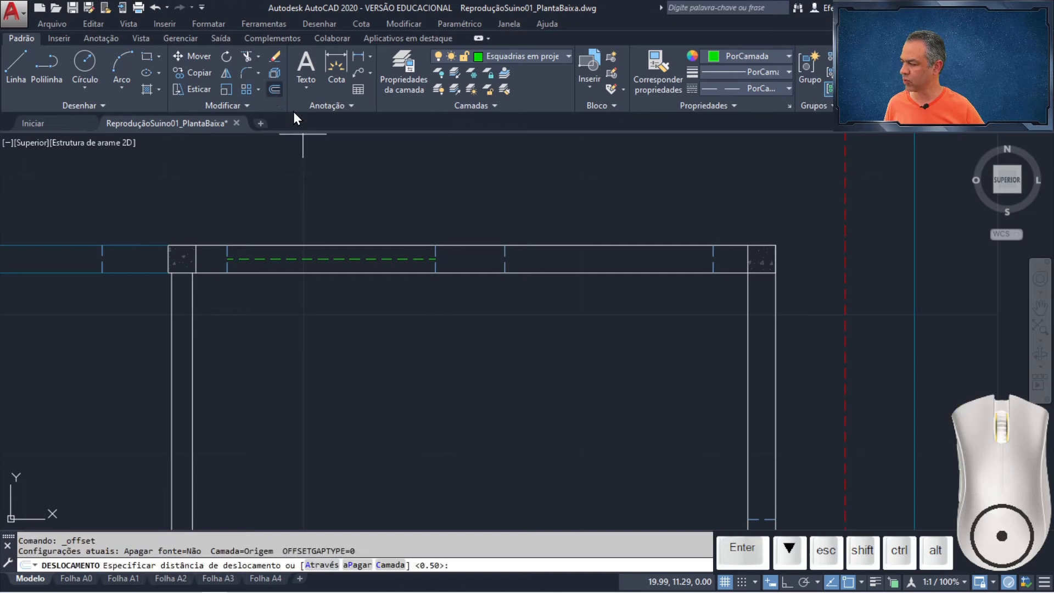
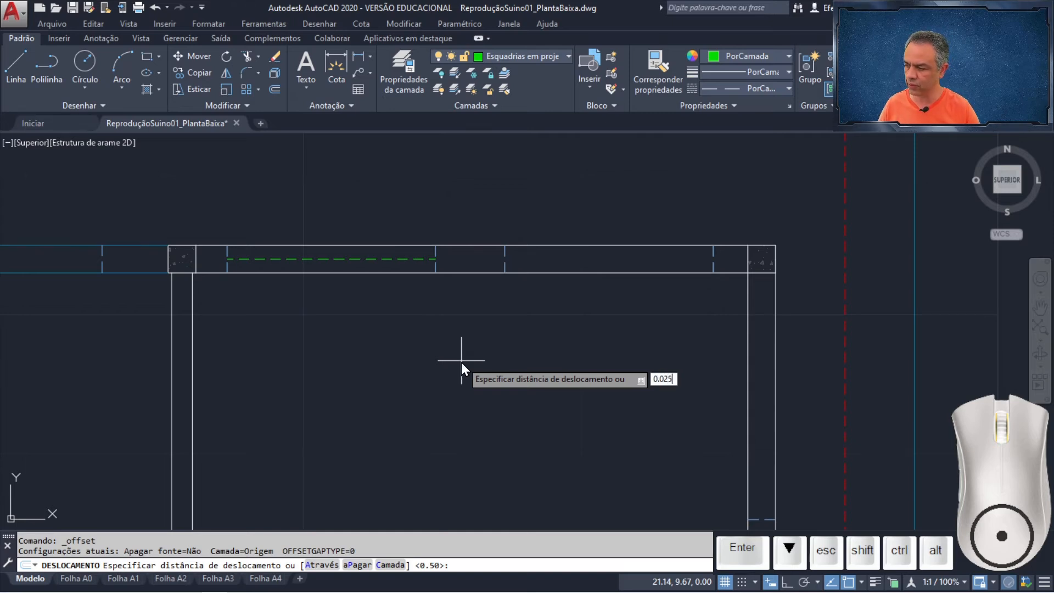
pyautogui.write('0.025')
pyautogui.press('Return')
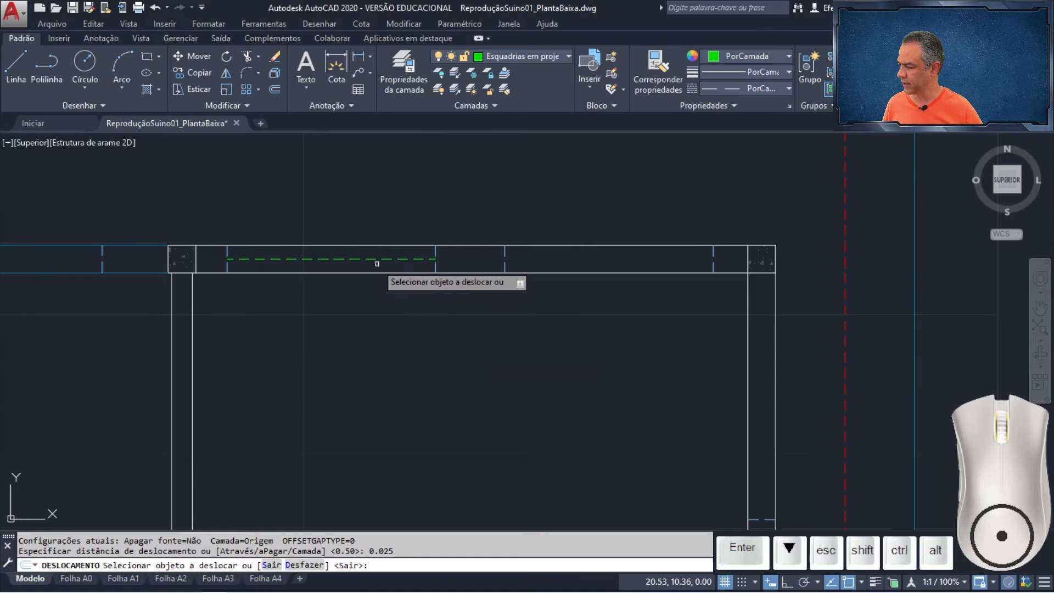
pyautogui.click(376, 263)
pyautogui.click(381, 209)
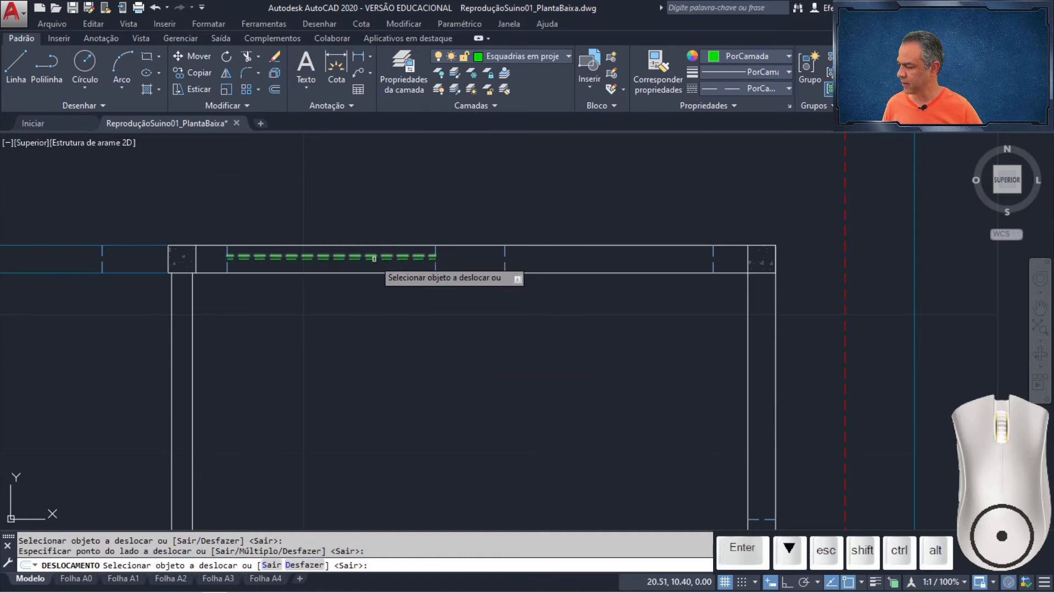
pyautogui.click(374, 258)
pyautogui.click(365, 319)
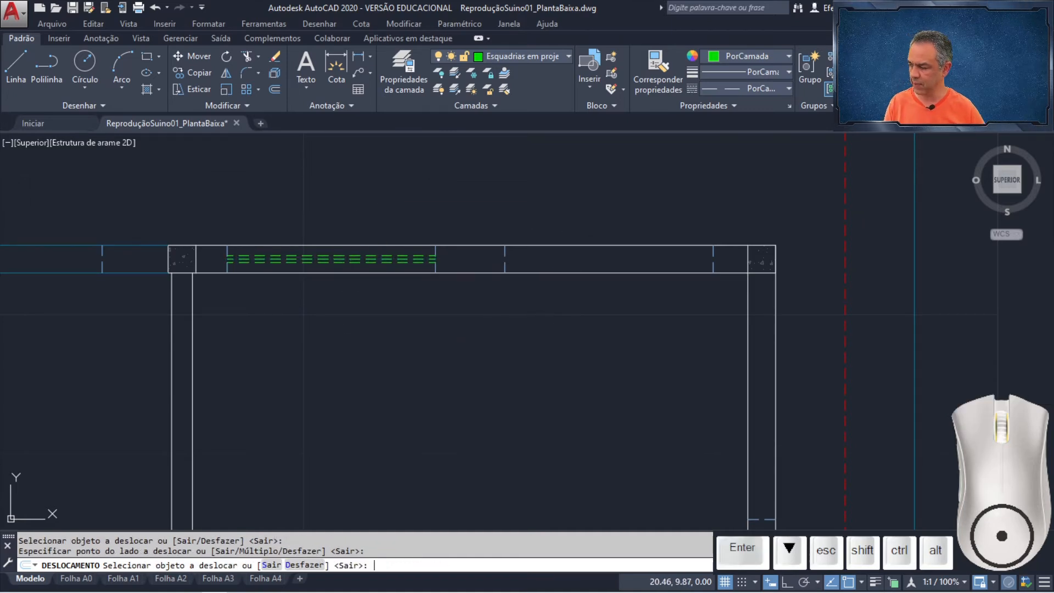
pyautogui.press('Return')
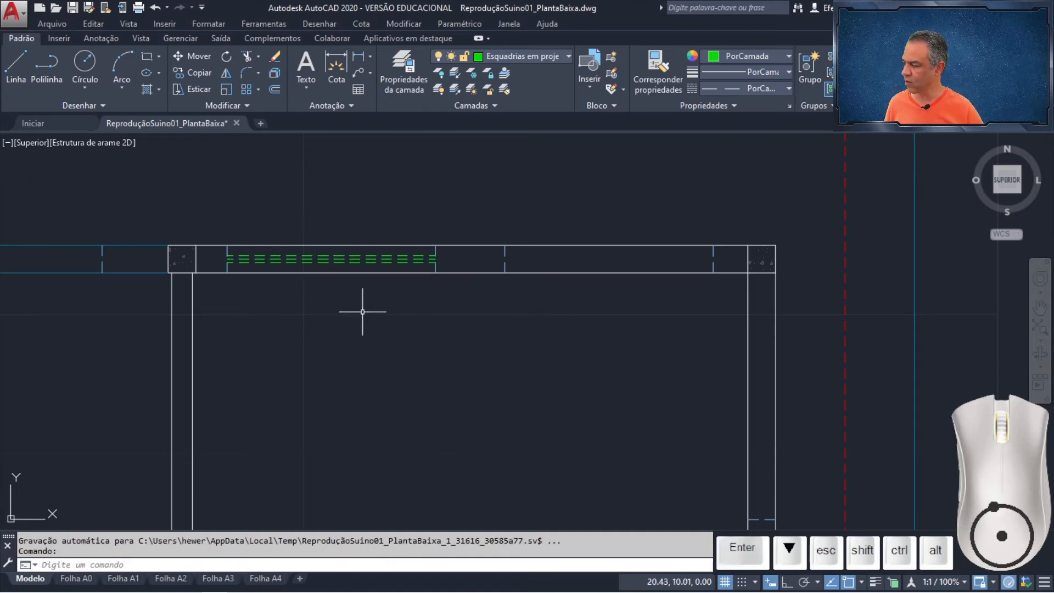
pyautogui.click(351, 260)
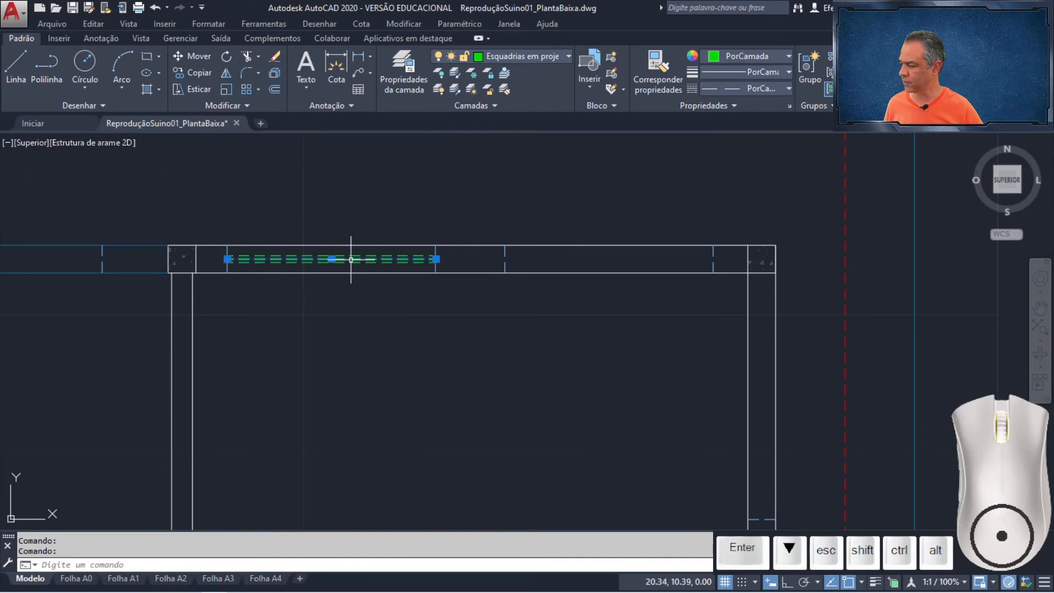
# Copy the pair of dashed window lines into the second top-wall opening of the upper right room, using the lower jamb corners as reference
pyautogui.click(190, 74)
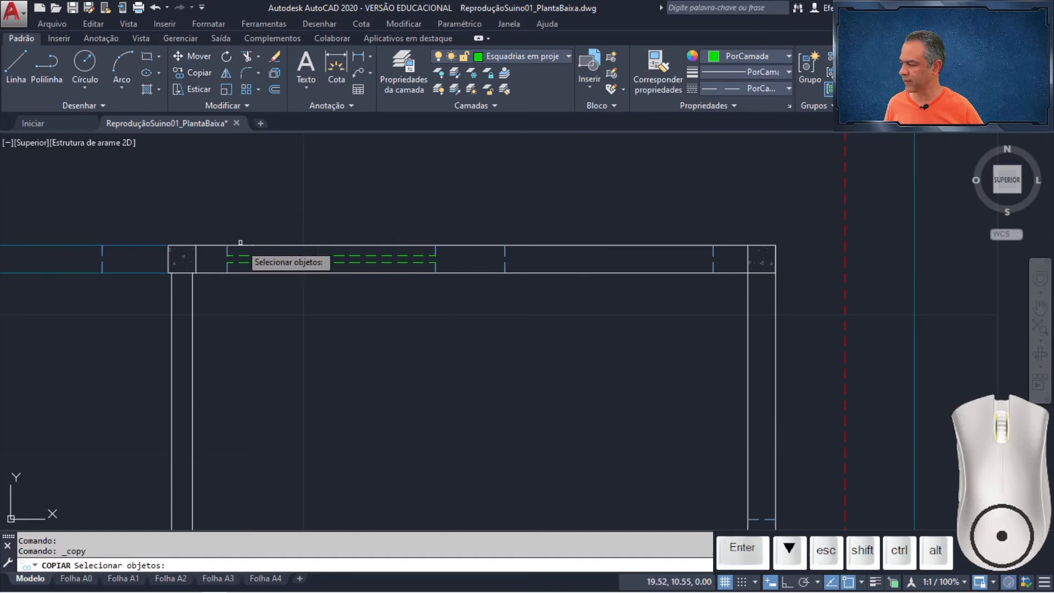
pyautogui.click(249, 263)
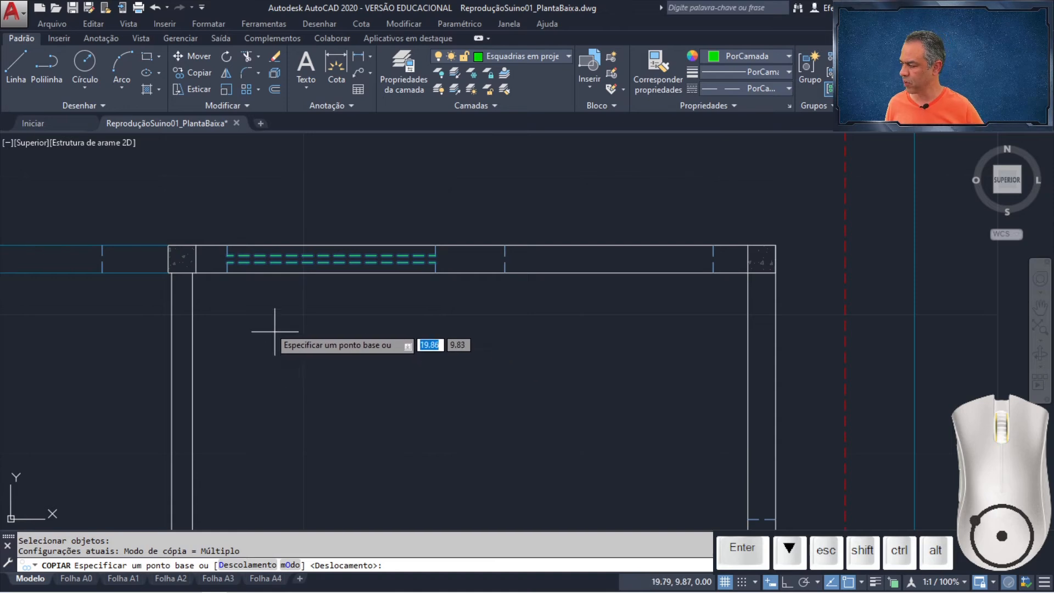
pyautogui.click(228, 268)
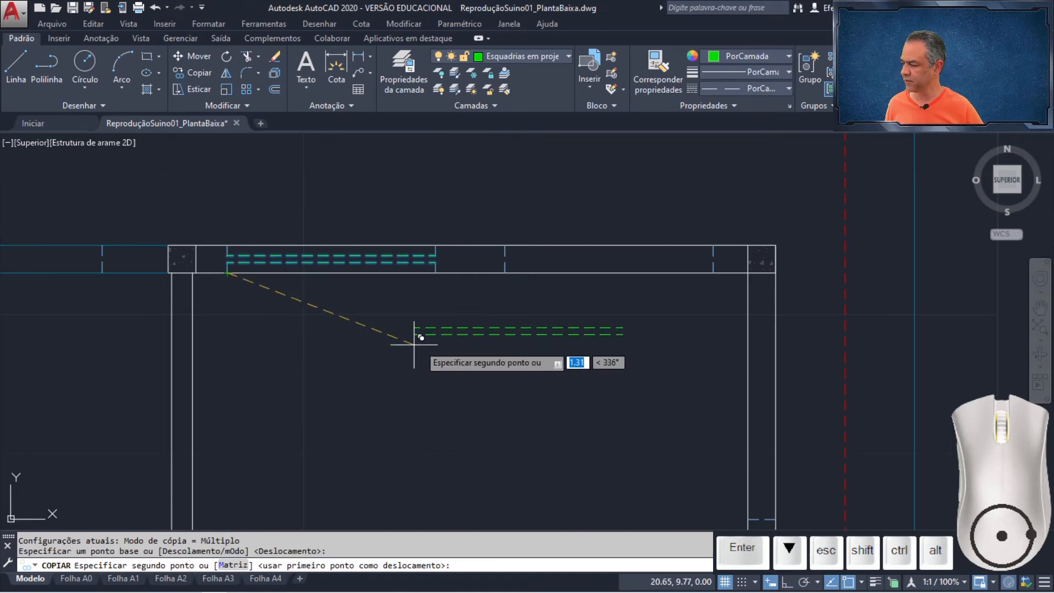
pyautogui.click(505, 272)
# Copy the same pair of window lines into the two bottom-wall window openings of the lower right rooms
pyautogui.scroll(-5, 515, 342)
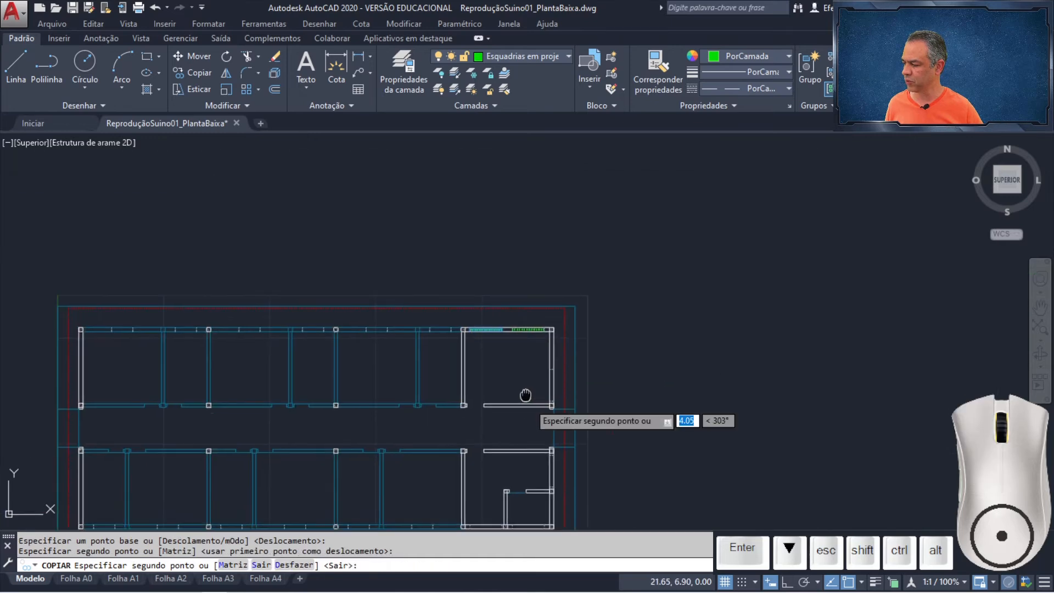
pyautogui.scroll(6, 447, 242)
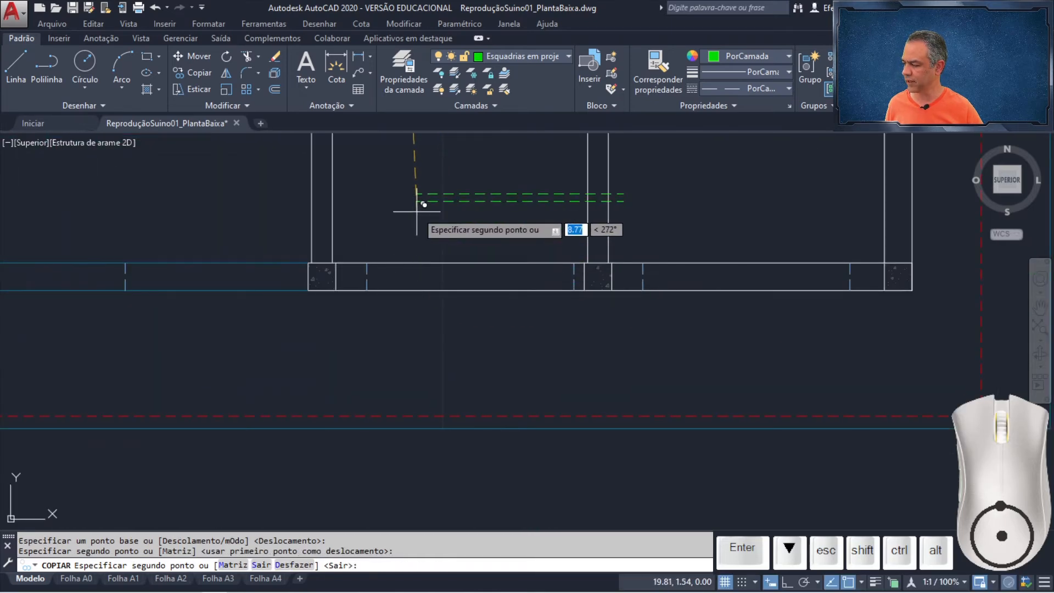
pyautogui.moveTo(419, 207); pyautogui.dragTo(178, 281, button='middle')
pyautogui.scroll(2, 179, 282)
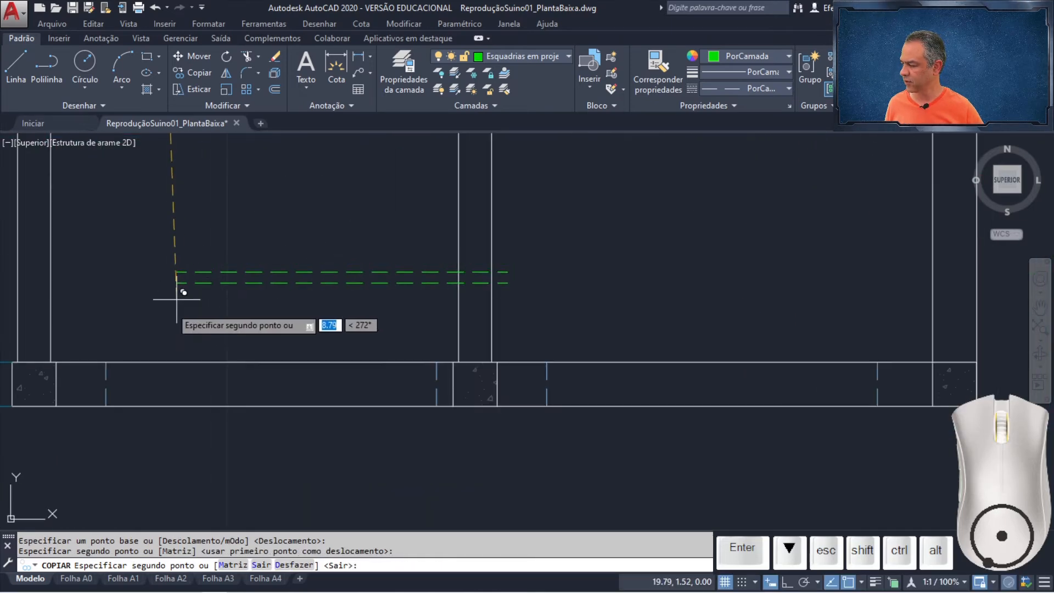
pyautogui.click(107, 406)
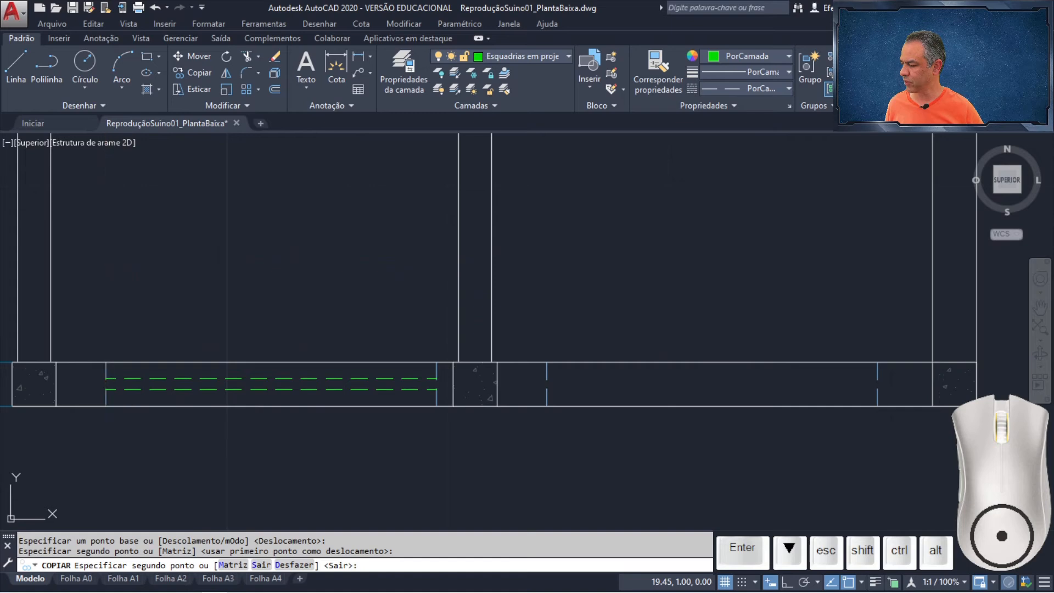
pyautogui.click(548, 406)
# Place another copy of the line pair at the lower outer jamb corner of the lower right room's outer side-wall window, ending the copying
pyautogui.scroll(-6, 551, 354)
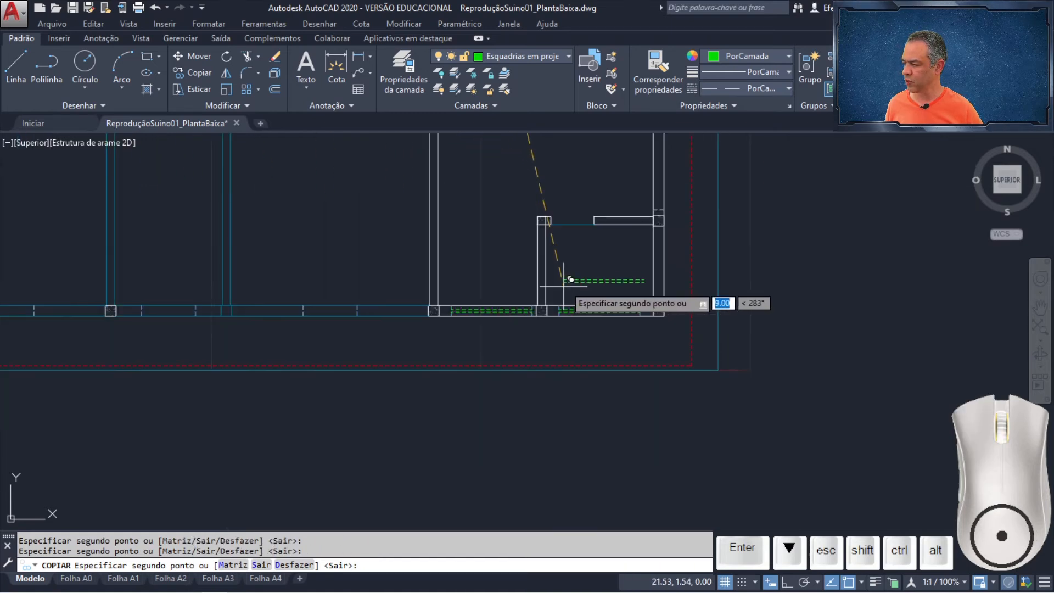
pyautogui.scroll(4, 506, 296)
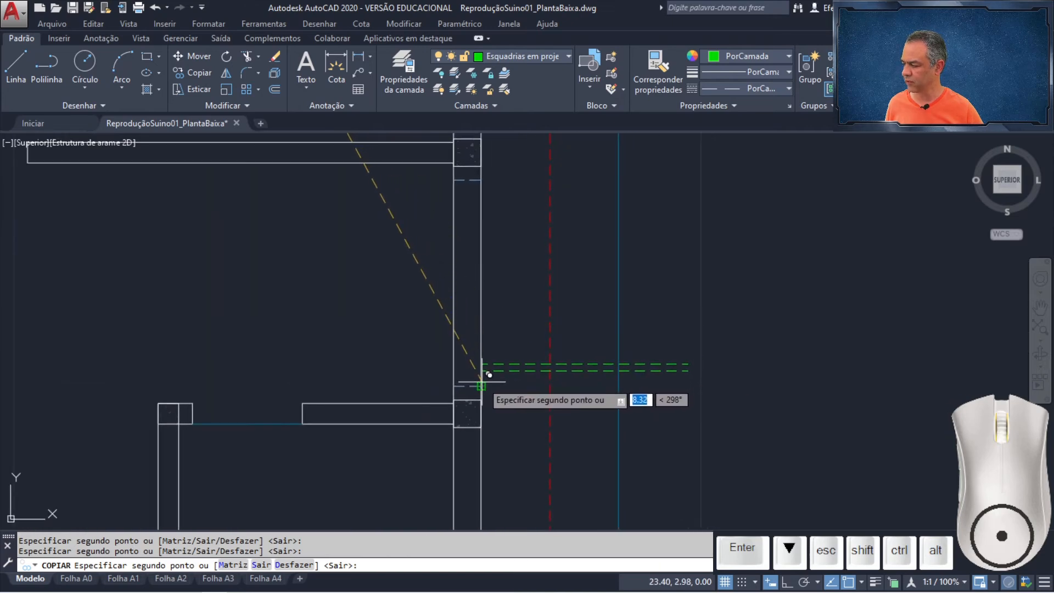
pyautogui.click(488, 379)
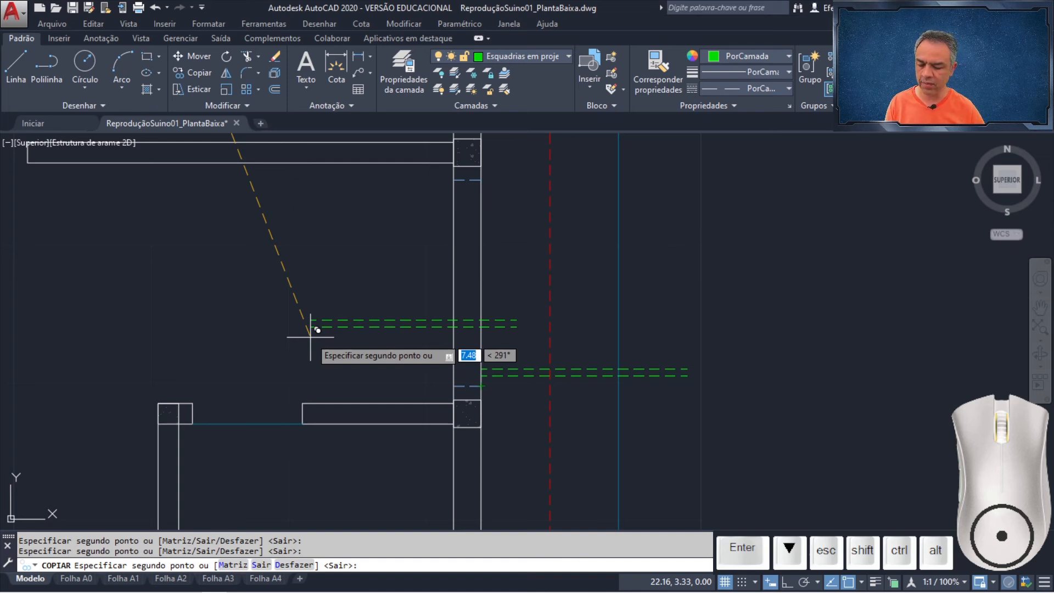
pyautogui.press('Return')
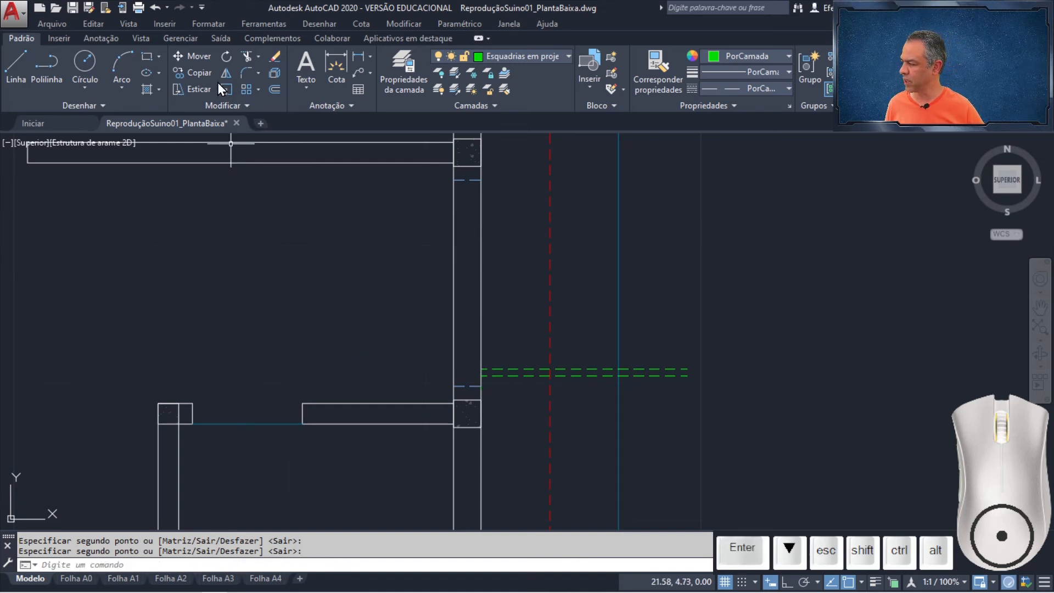
# Rotate the copied line pair about the lower outer jamb corner so it runs vertically inside the side-wall window opening
pyautogui.click(228, 59)
pyautogui.click(537, 332)
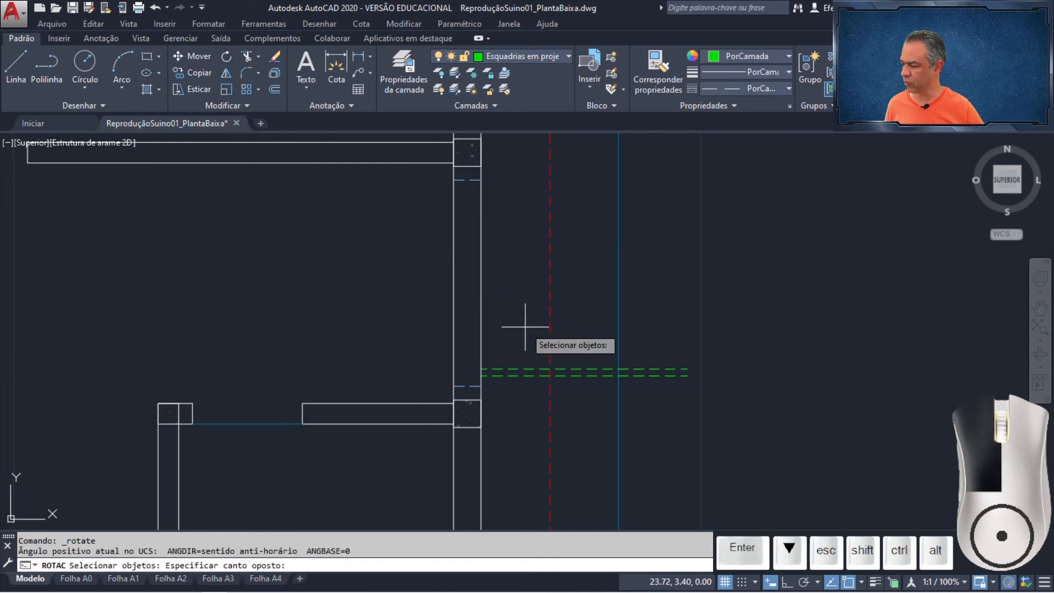
pyautogui.click(507, 408)
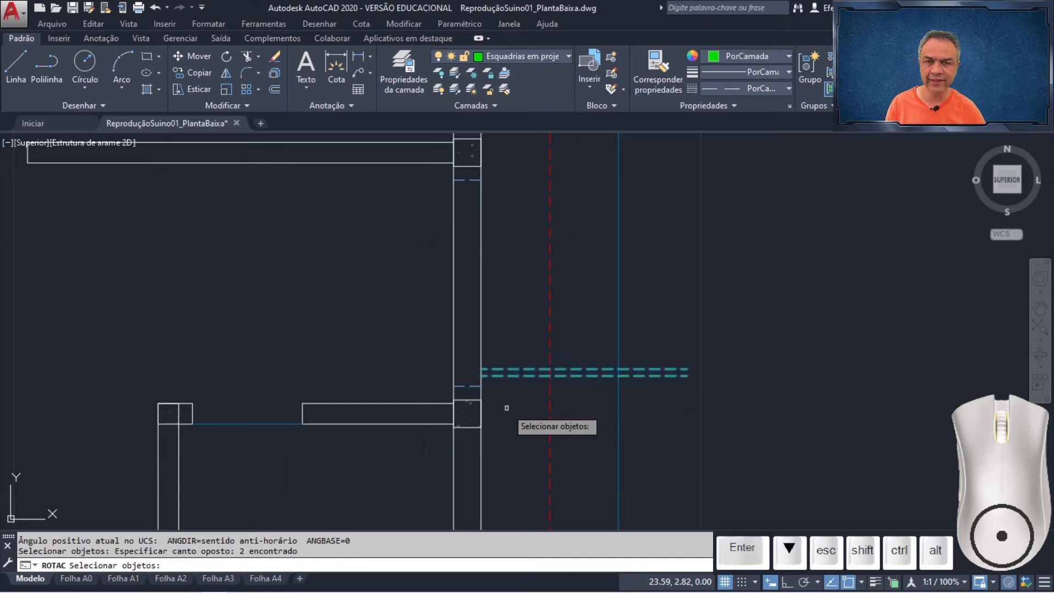
pyautogui.press('Return')
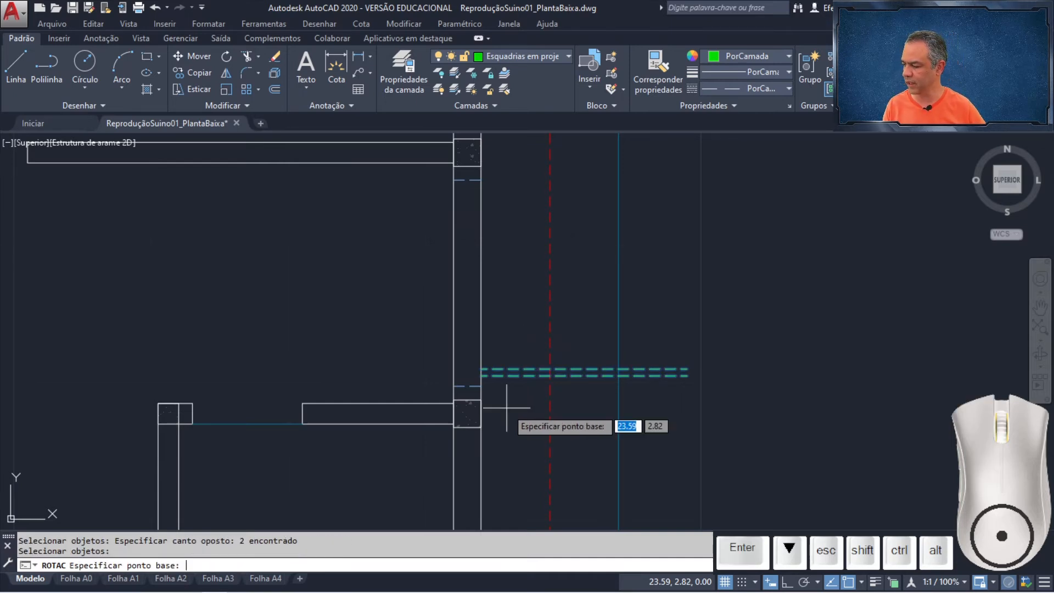
pyautogui.click(481, 386)
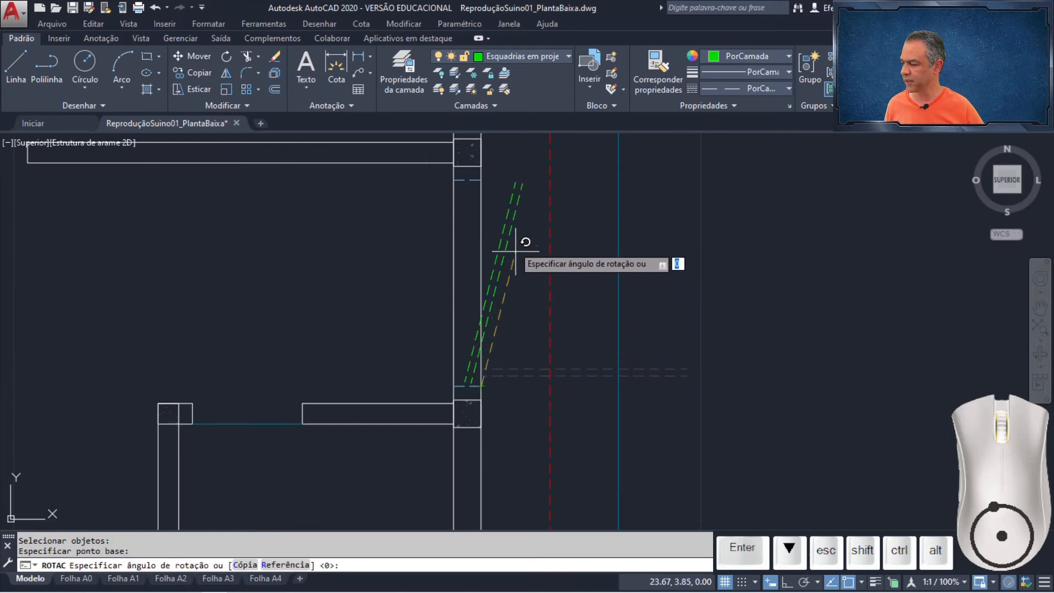
pyautogui.click(481, 179)
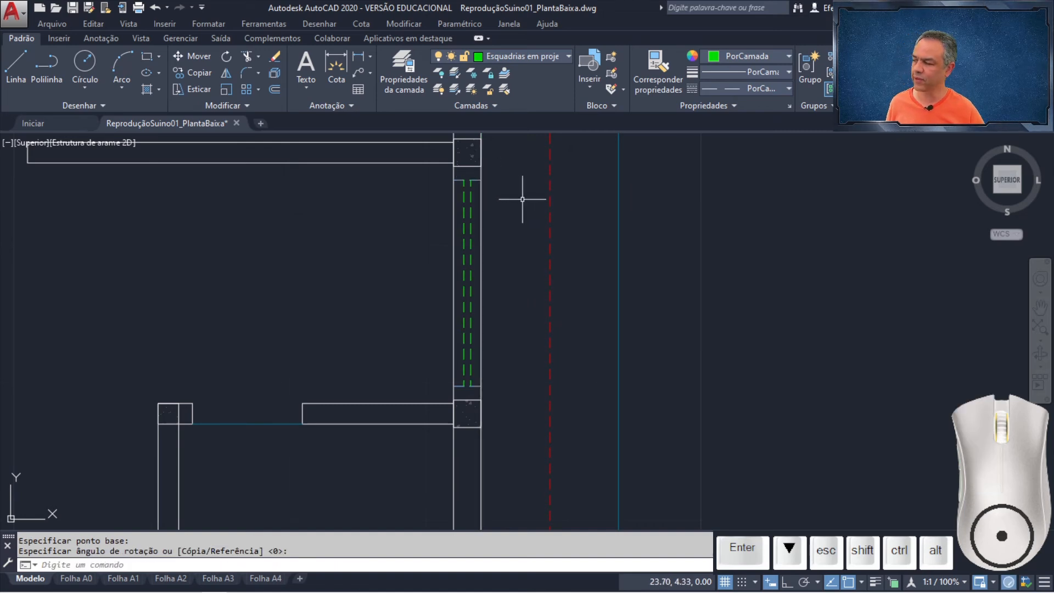
# Copy the vertical pair of window lines from the lower right room's side-wall opening into the upper right room's side-wall opening
pyautogui.click(206, 75)
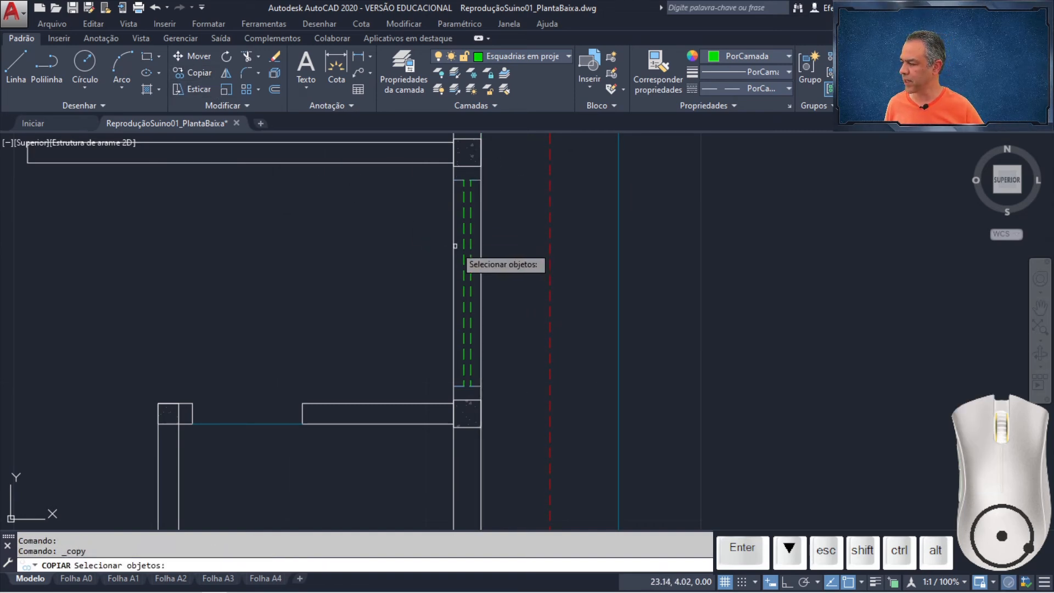
pyautogui.click(460, 246)
pyautogui.click(473, 240)
pyautogui.moveTo(474, 241); pyautogui.dragTo(461, 255)
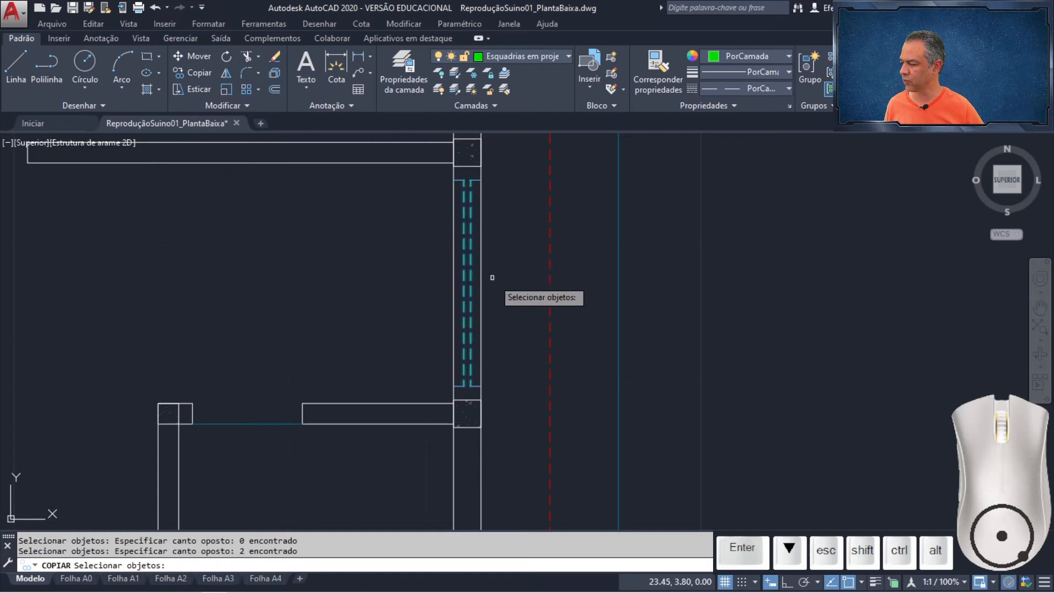
pyautogui.press('Return')
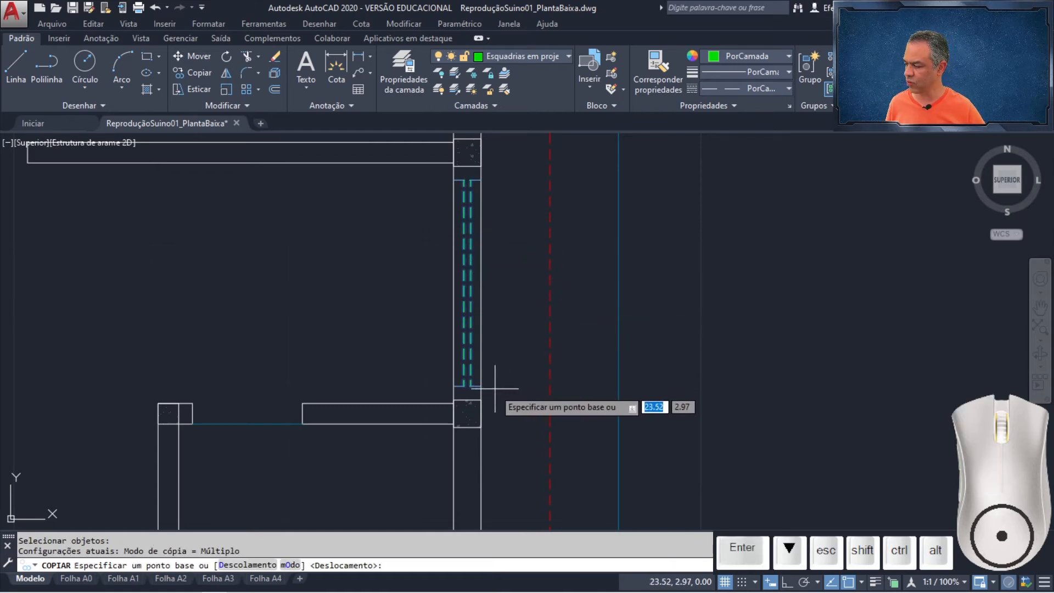
pyautogui.click(468, 386)
pyautogui.scroll(-3, 483, 340)
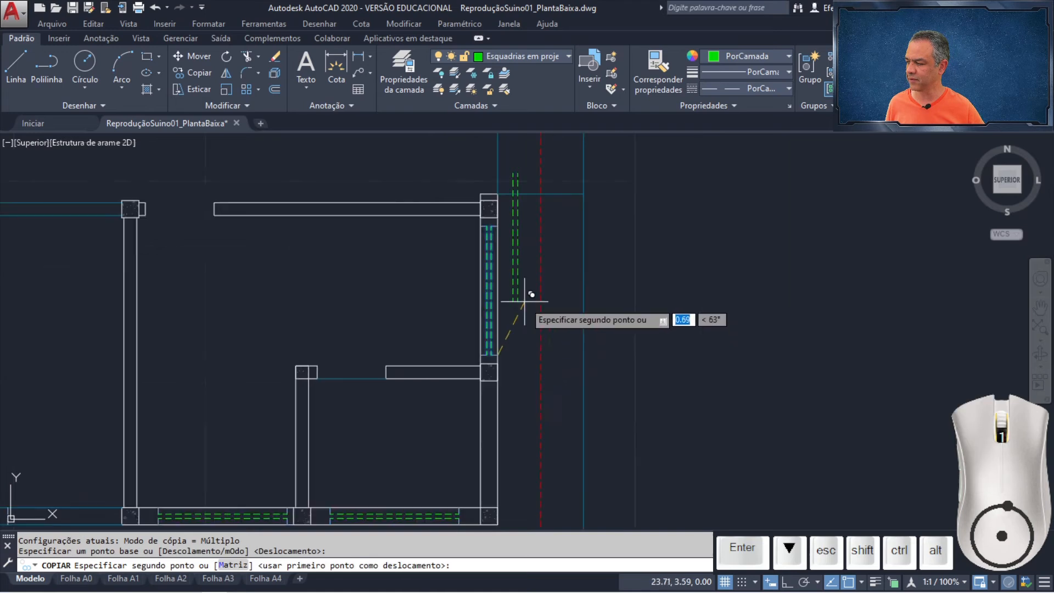
pyautogui.scroll(2, 502, 301)
pyautogui.moveTo(479, 335); pyautogui.dragTo(480, 340, button='middle')
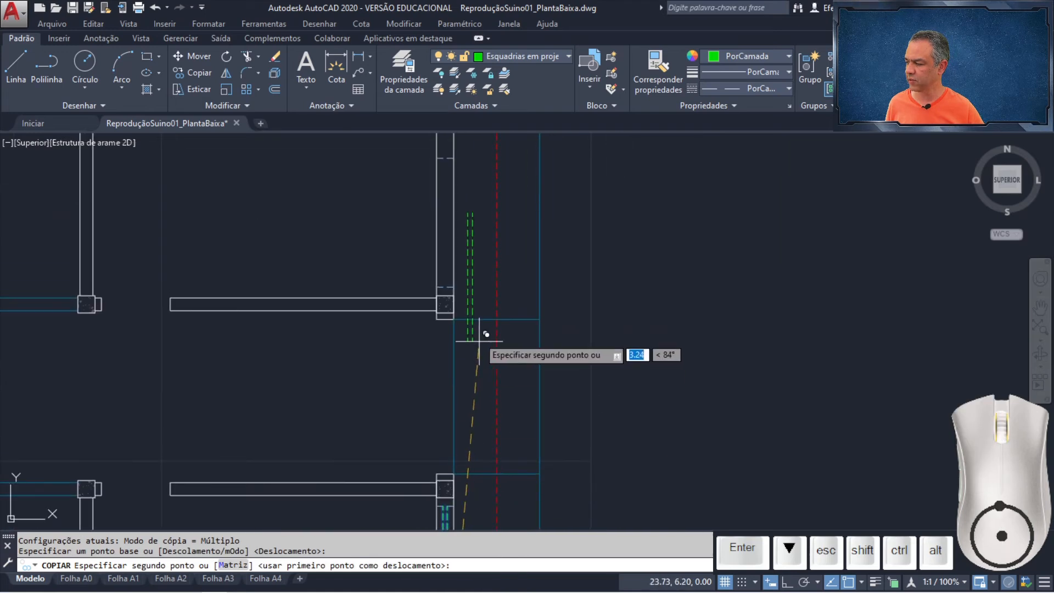
pyautogui.click(454, 287)
pyautogui.press('Return')
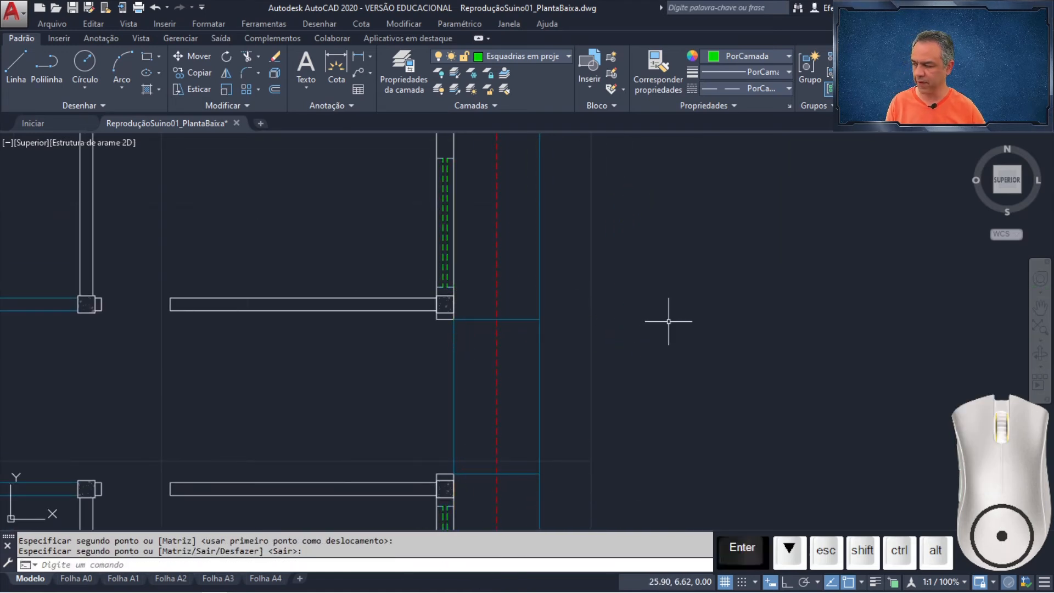
# Make Esquadrias the current layer for drawing the doors
pyautogui.middleClick(669, 322)
pyautogui.middleClick(669, 321)
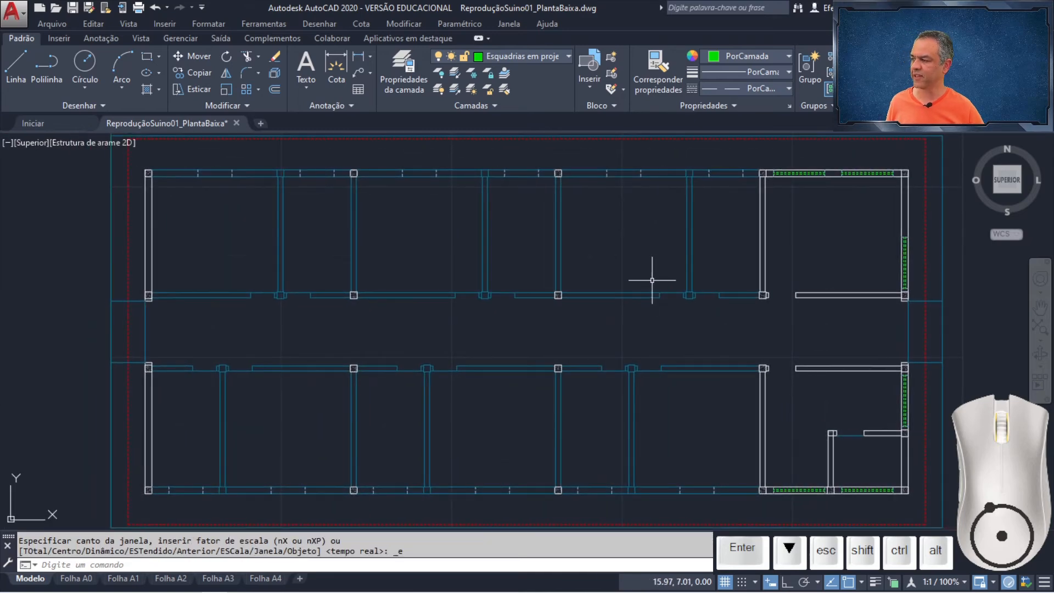
pyautogui.click(559, 58)
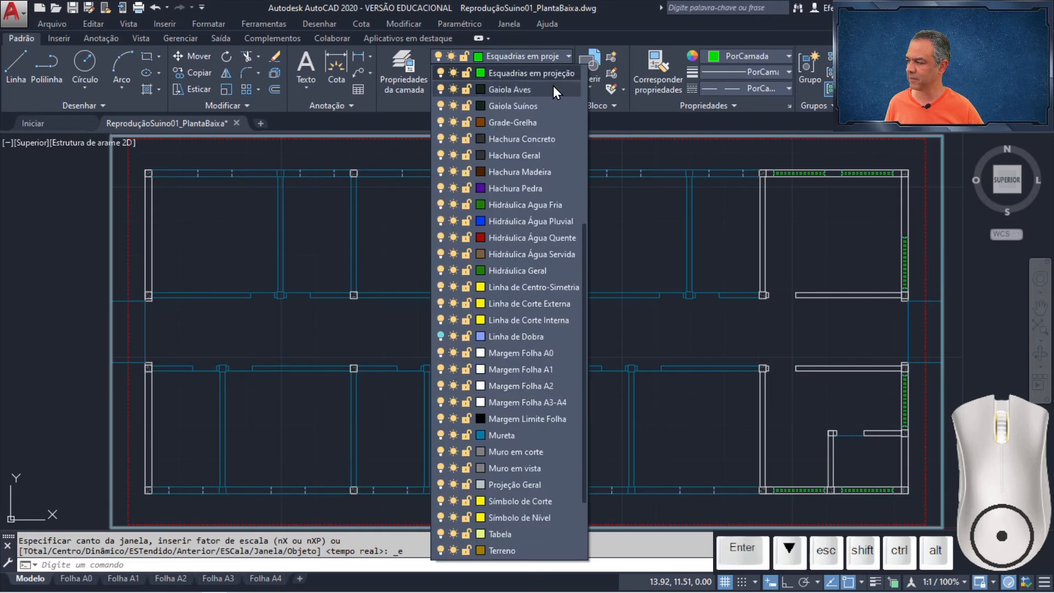
pyautogui.click(550, 107)
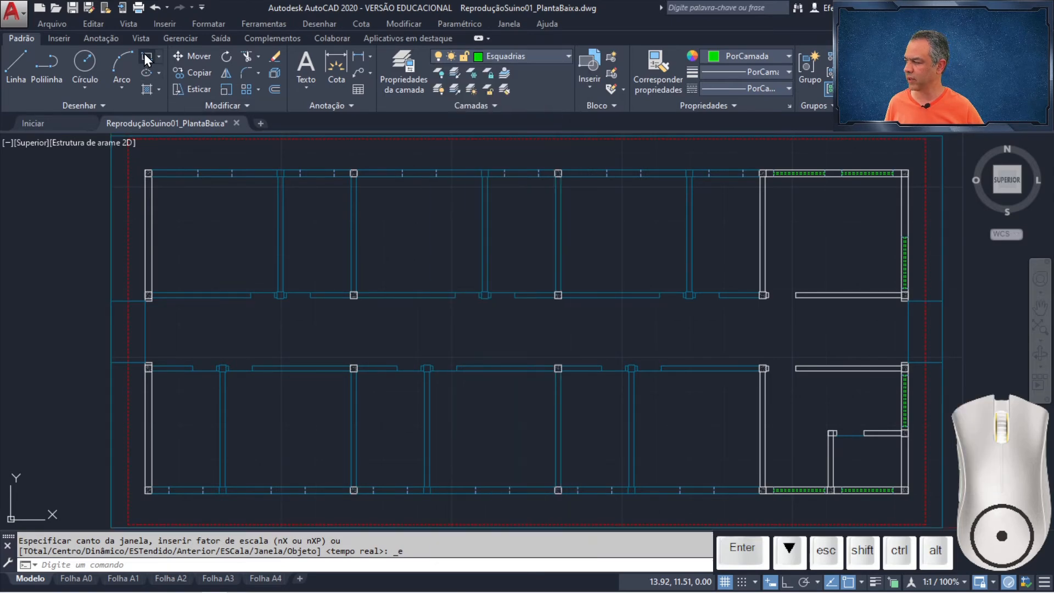
# Draw the upper right room's door leaf as a 0.05 by 0.8 rectangle rising from the left jamb's upper corner at the corridor wall opening
pyautogui.scroll(8, 766, 280)
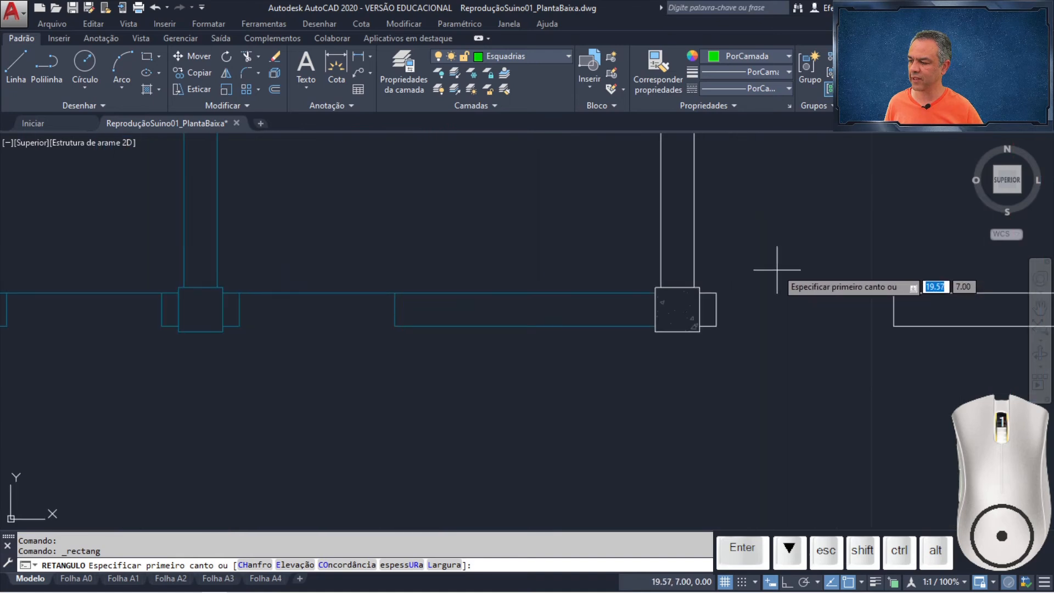
pyautogui.moveTo(767, 276); pyautogui.dragTo(410, 314, button='middle')
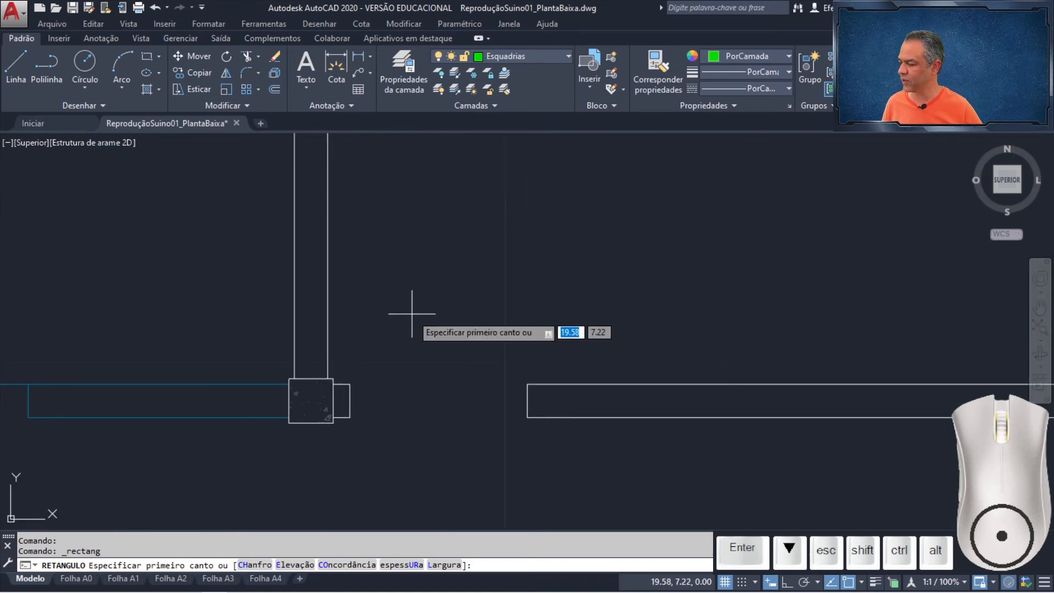
pyautogui.click(350, 384)
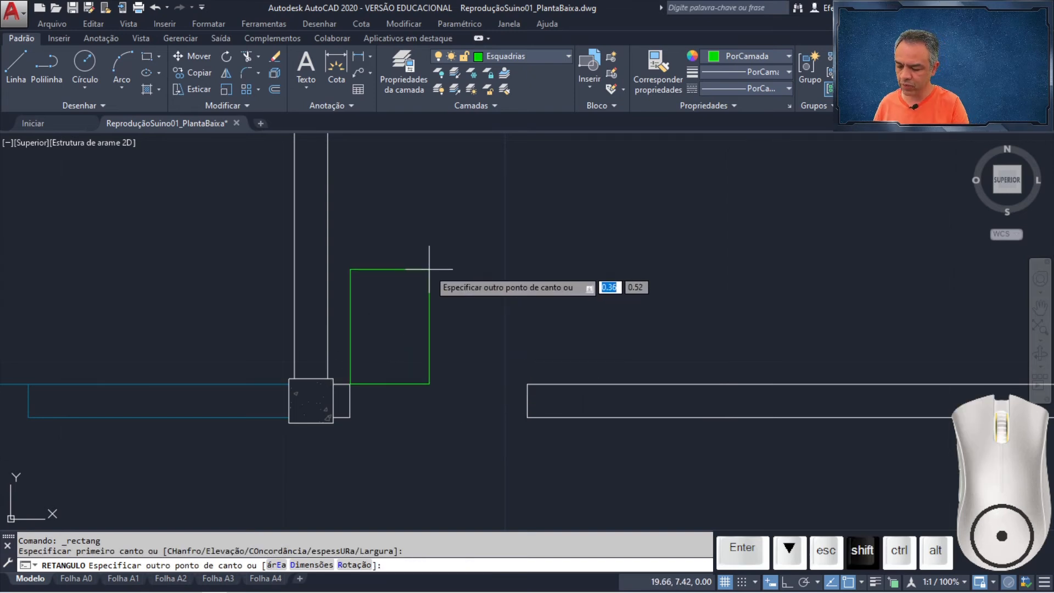
pyautogui.write('@')
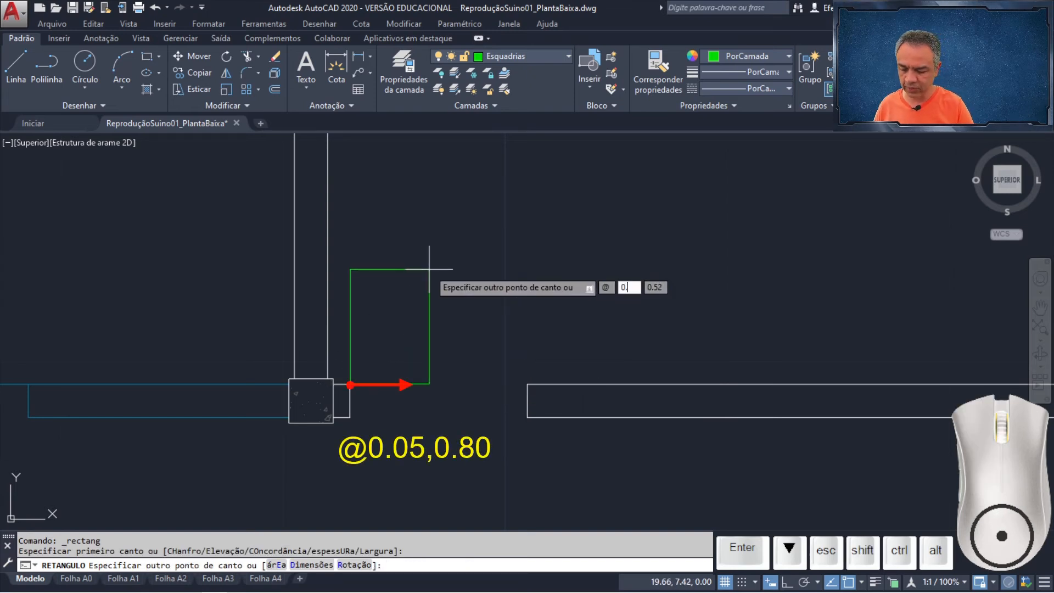
pyautogui.write('0.05,')
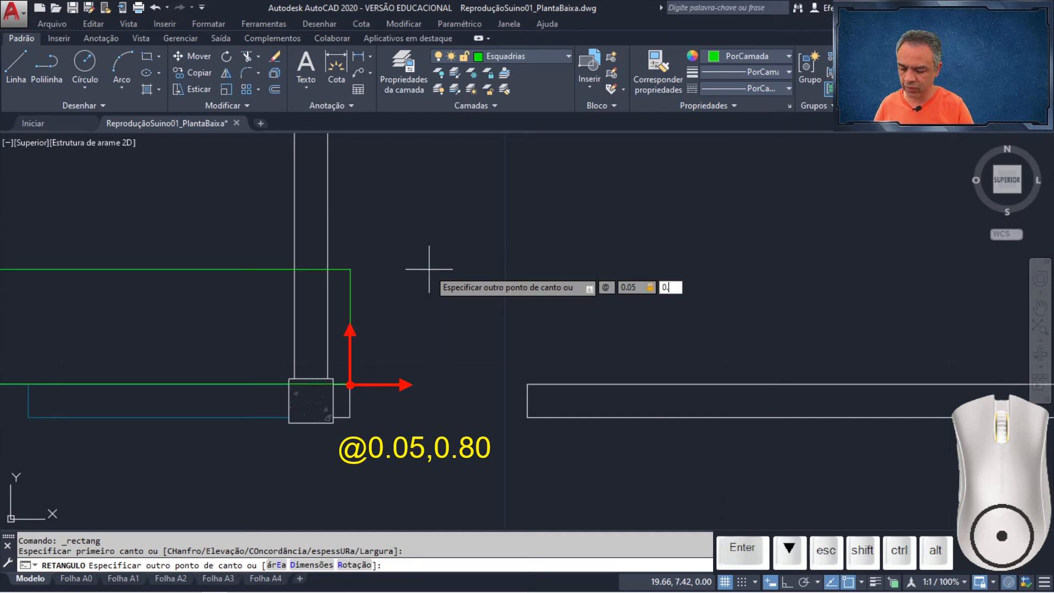
pyautogui.write('0.8')
pyautogui.press('Return')
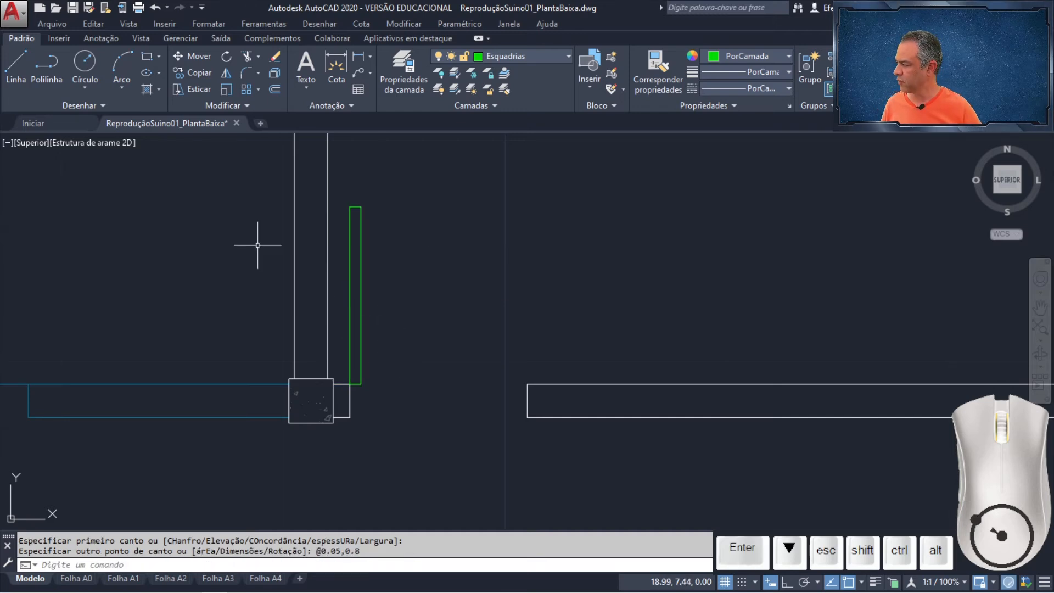
# Draw the door swing with a start-center-end arc from the opposite jamb's upper corner, centred on the hinge corner, to the leaf's tip
pyautogui.click(127, 94)
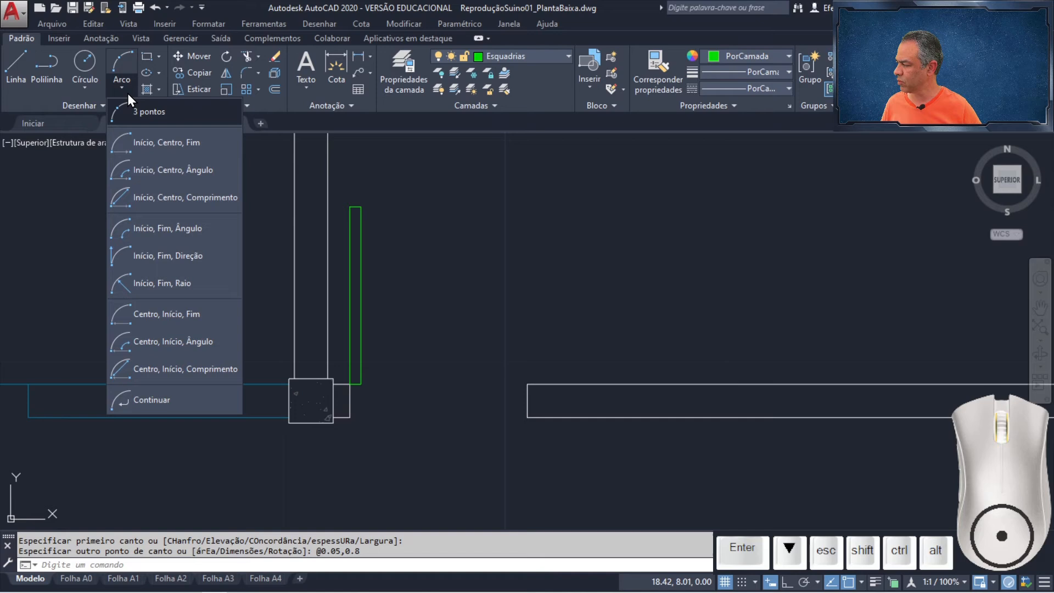
pyautogui.click(149, 143)
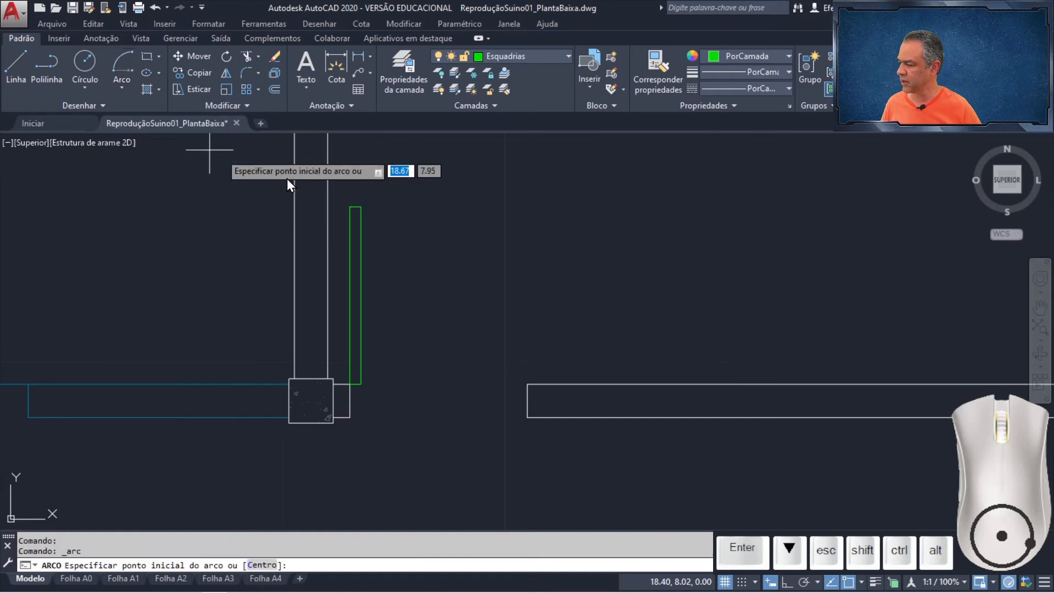
pyautogui.click(527, 385)
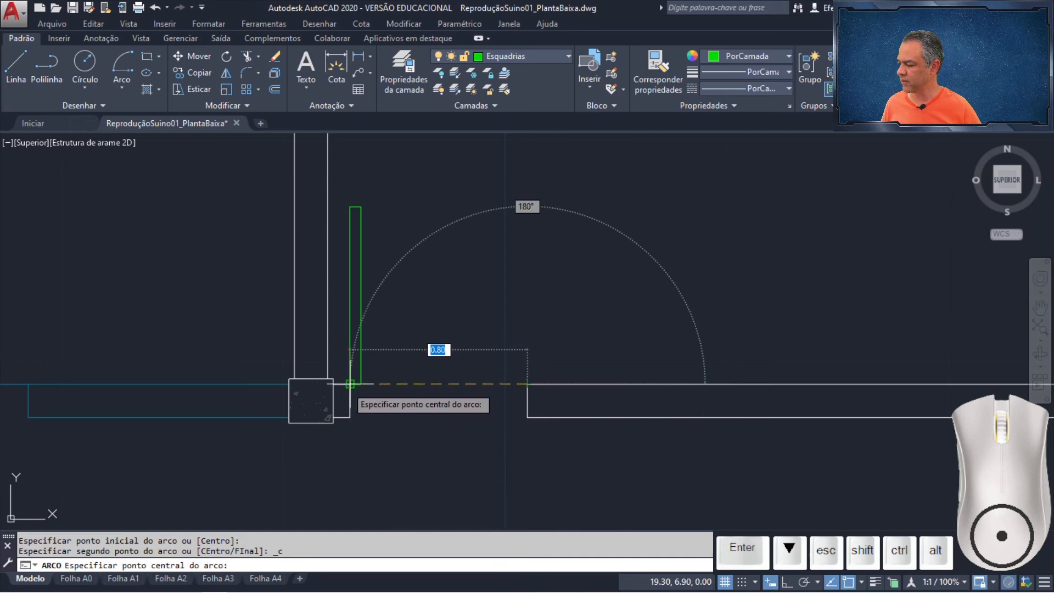
pyautogui.click(350, 383)
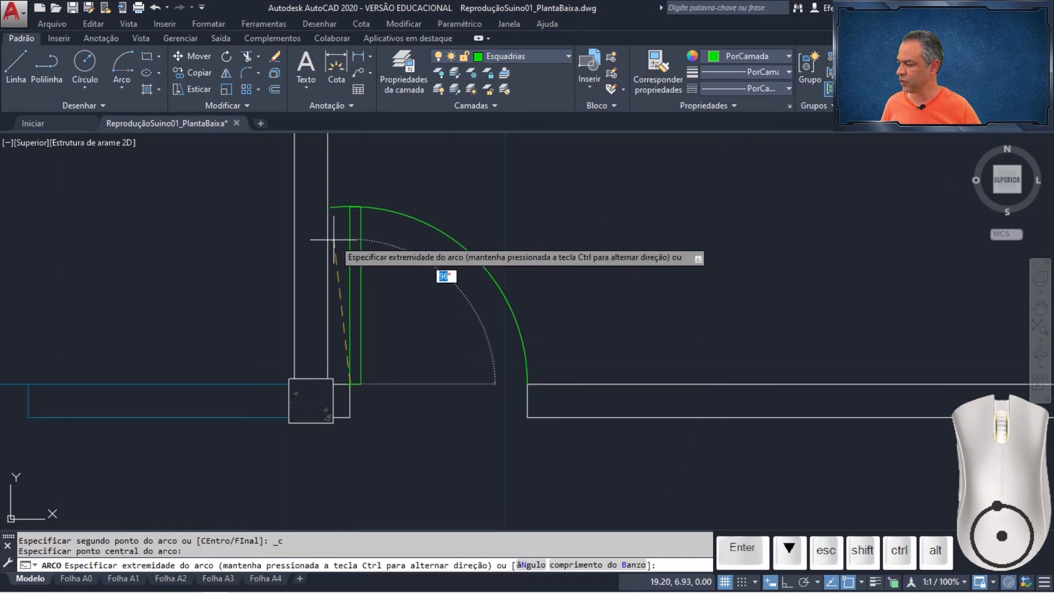
pyautogui.click(348, 204)
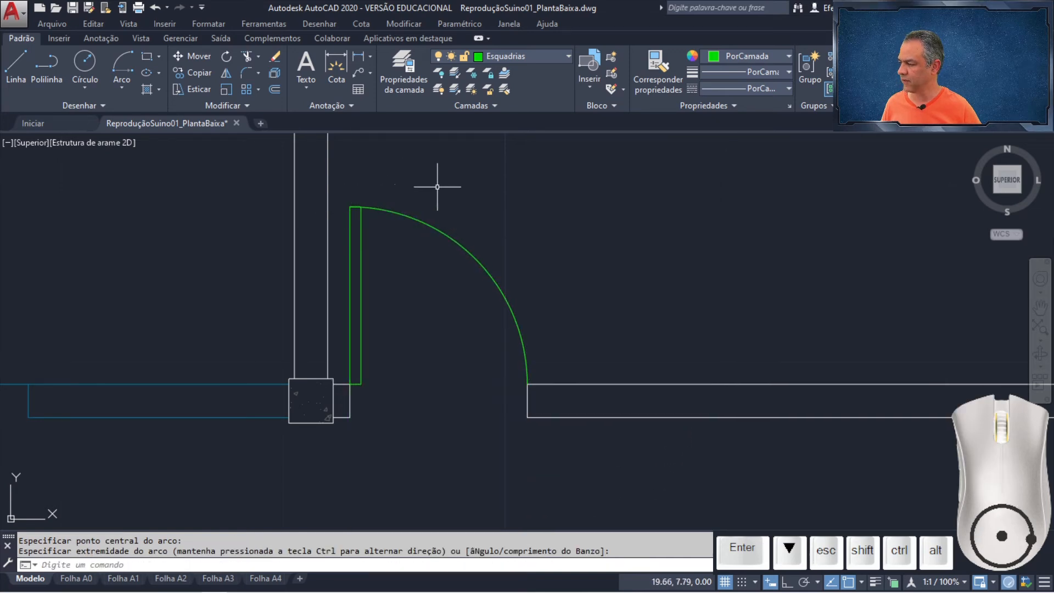
# Insert the Maçaneta Alavanca Vista Superior block at an offset of @0.05<270 from the door leaf's upper right corner
pyautogui.click(588, 91)
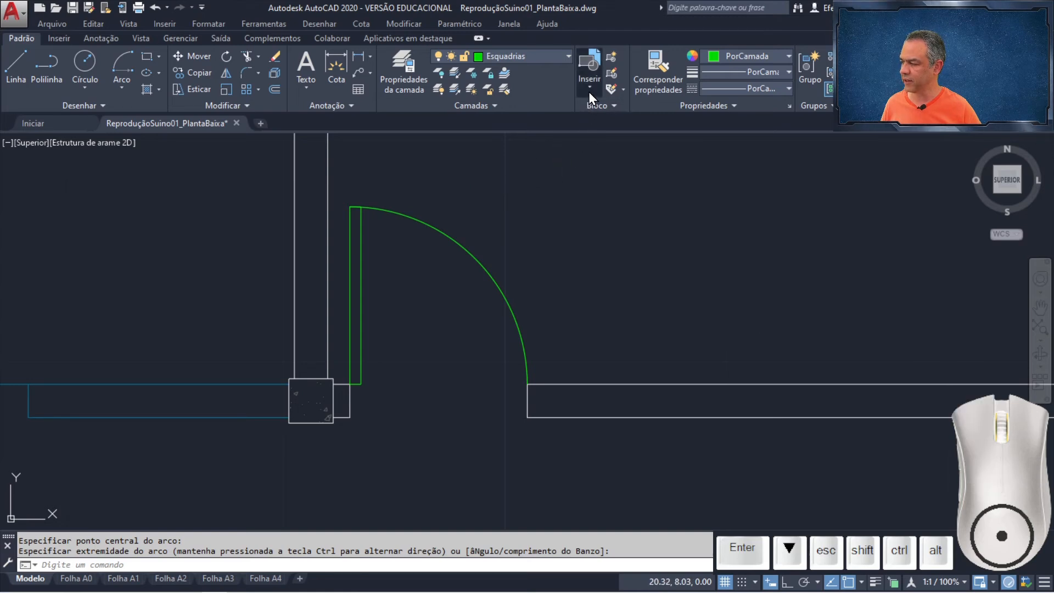
pyautogui.scroll(-3, 676, 170)
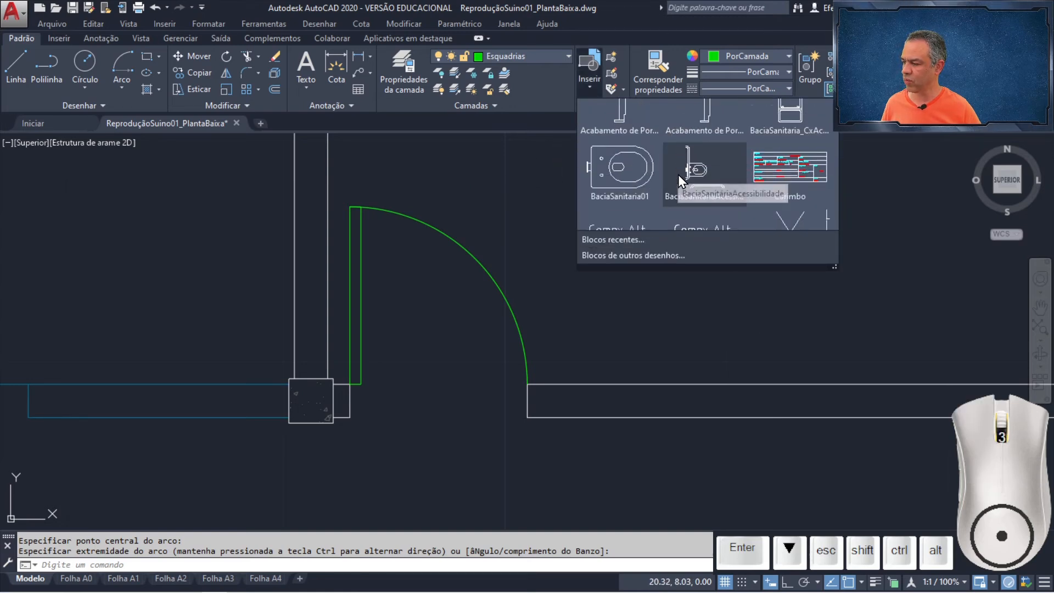
pyautogui.scroll(-5, 681, 168)
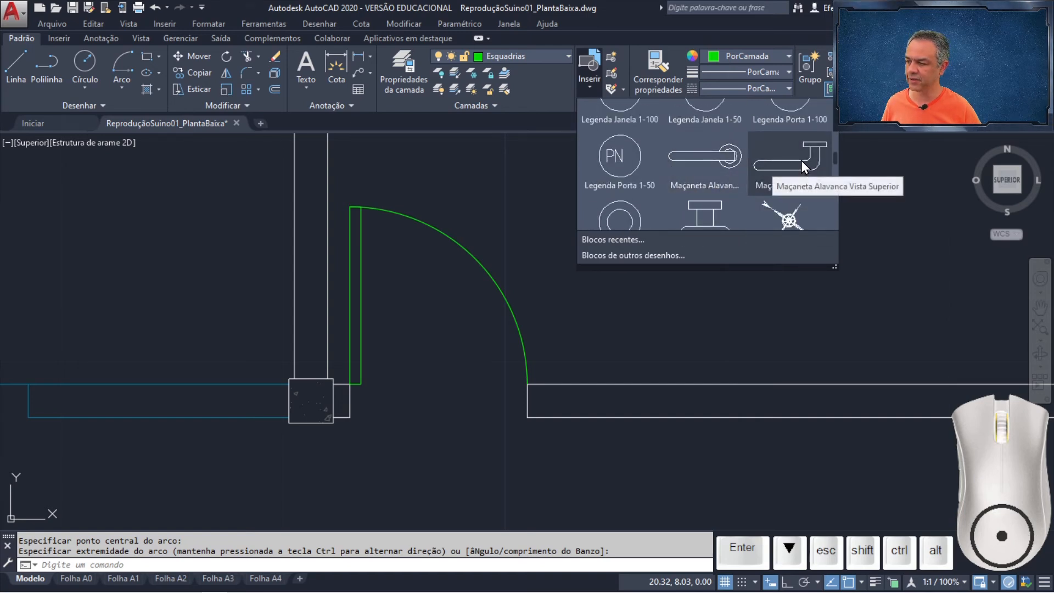
pyautogui.click(802, 160)
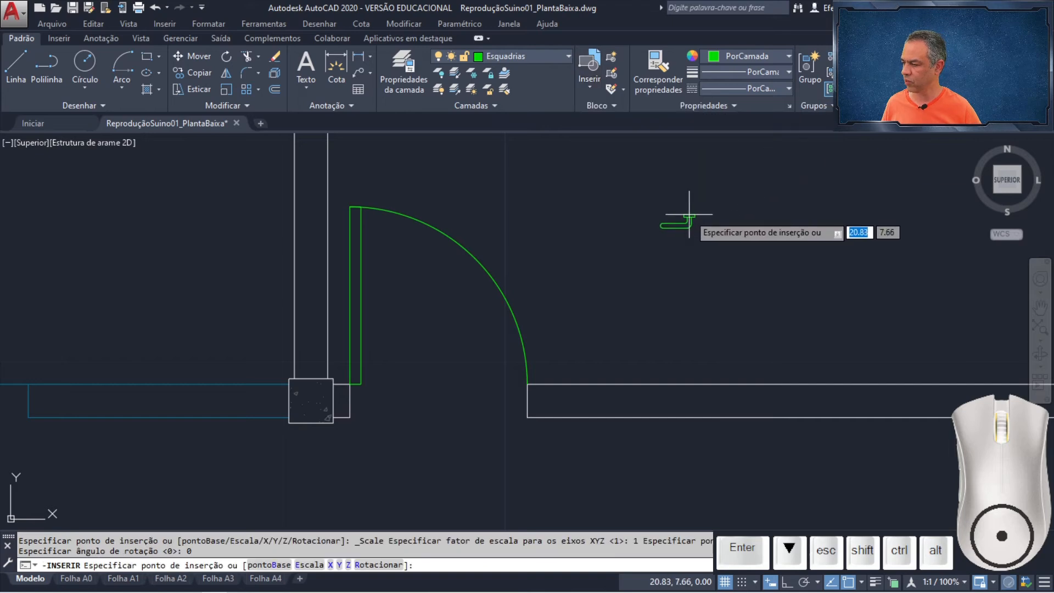
pyautogui.moveTo(406, 240)
pyautogui.mouseDown(button='middle')
pyautogui.moveTo(527, 297)
pyautogui.moveTo(566, 194)
pyautogui.moveTo(560, 170)
pyautogui.mouseUp(button='middle')
pyautogui.scroll(2, 546, 277)
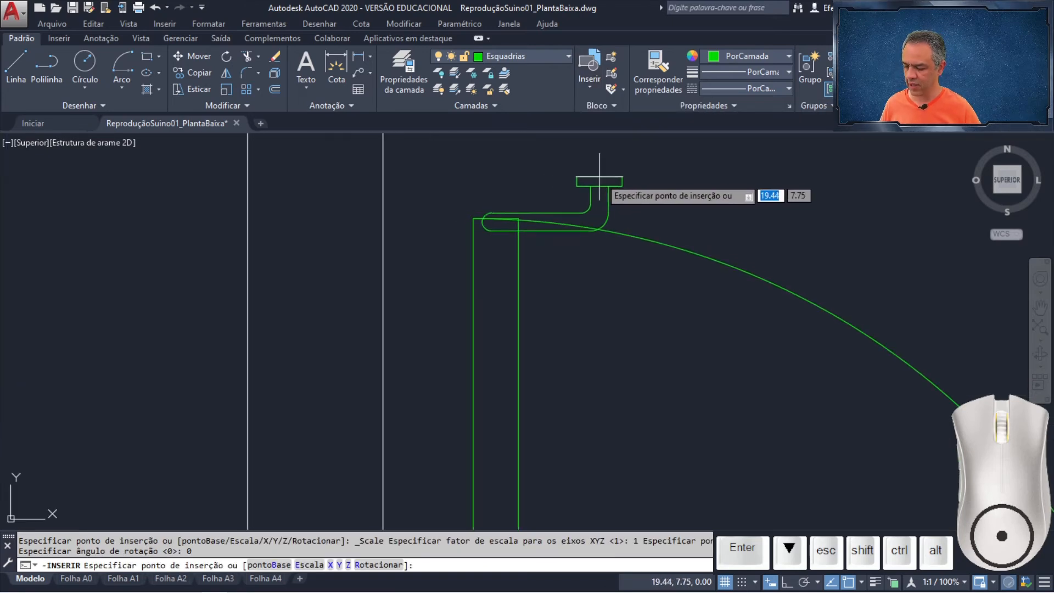
pyautogui.press('Return')
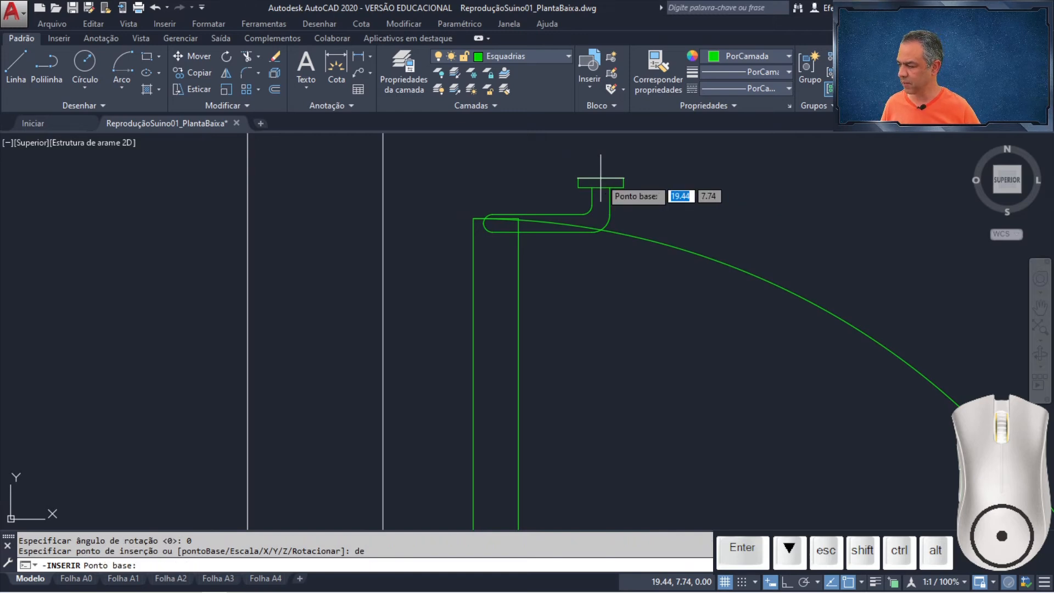
pyautogui.click(518, 218)
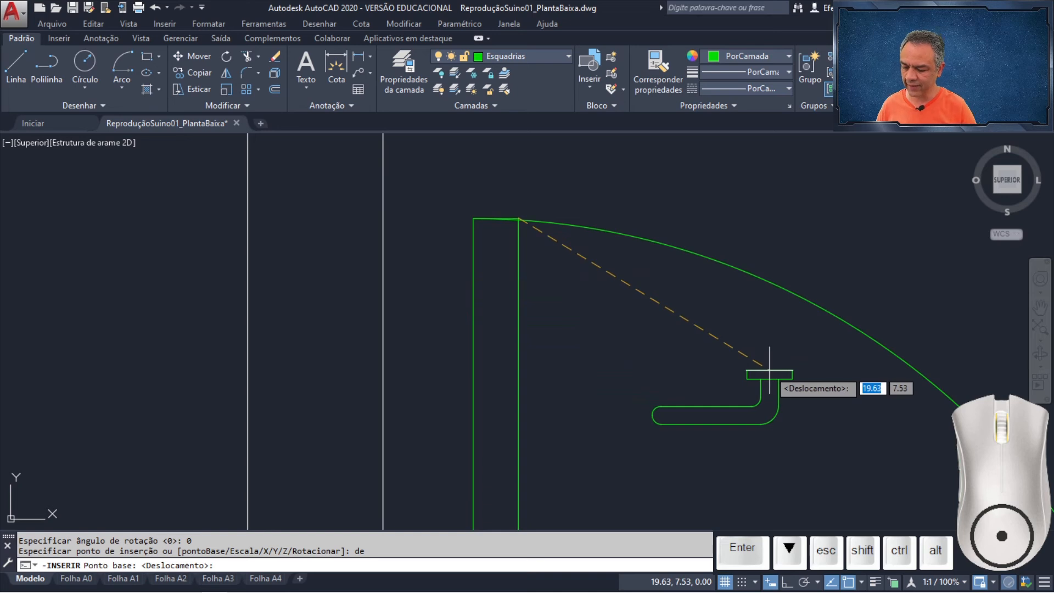
pyautogui.write('@')
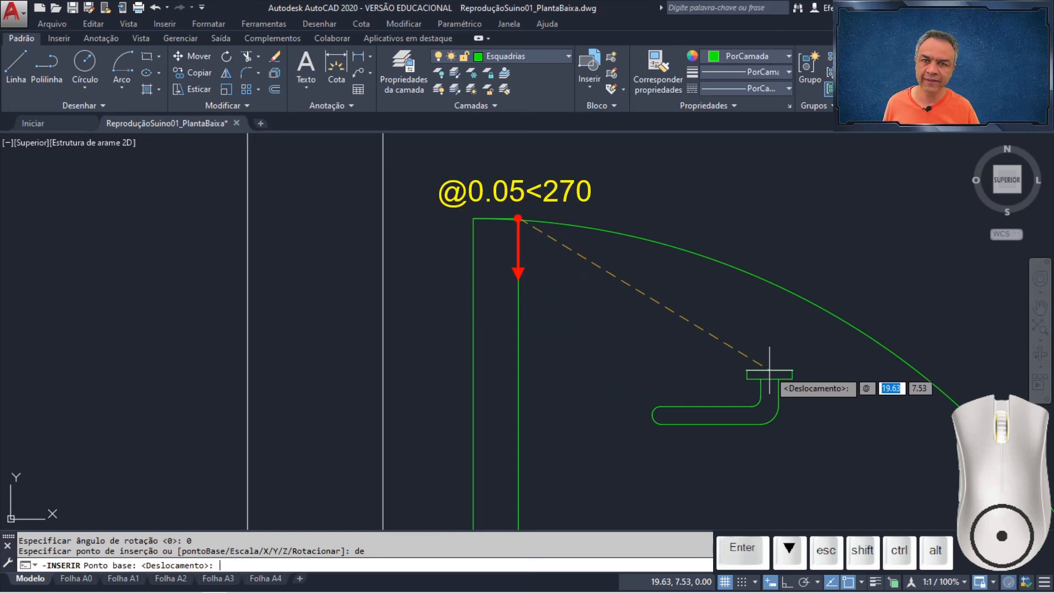
pyautogui.write('0.05')
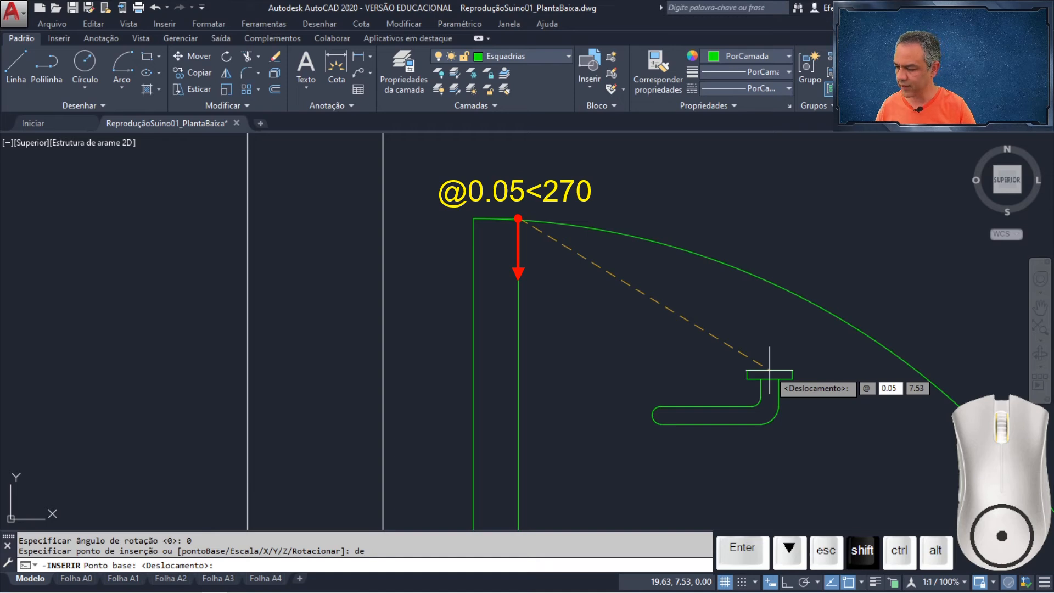
pyautogui.write('<270')
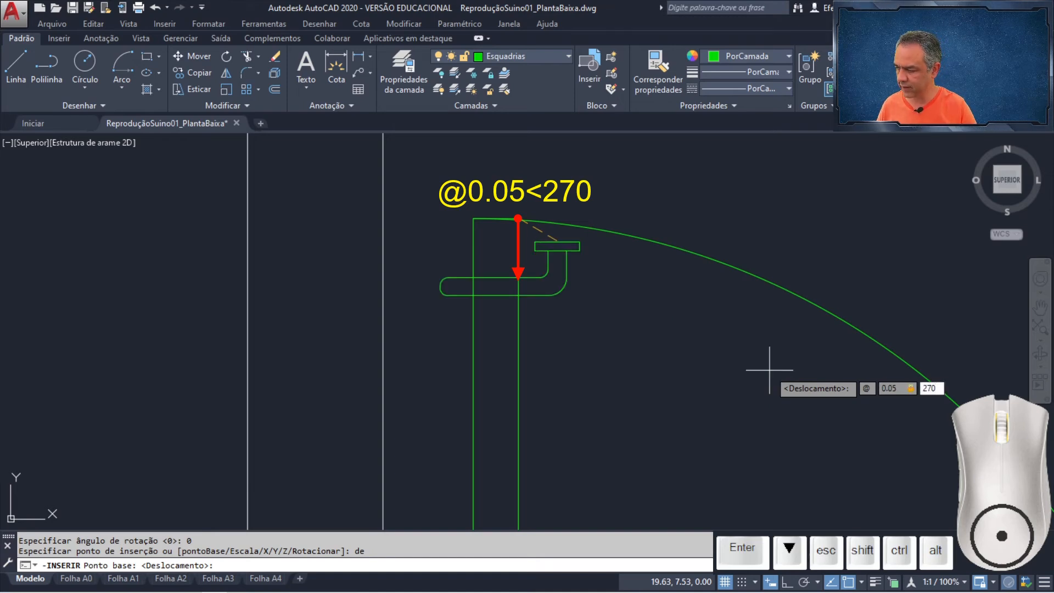
pyautogui.press('Return')
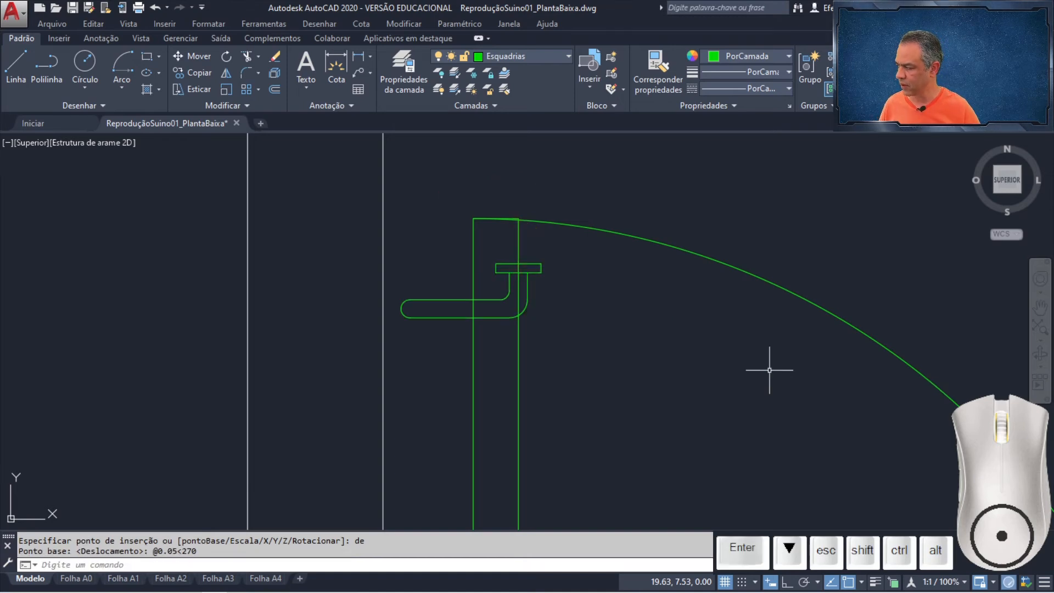
# Rotate the door handle 90° about its insertion point so its plate lies flat against the leaf's right face
pyautogui.click(226, 57)
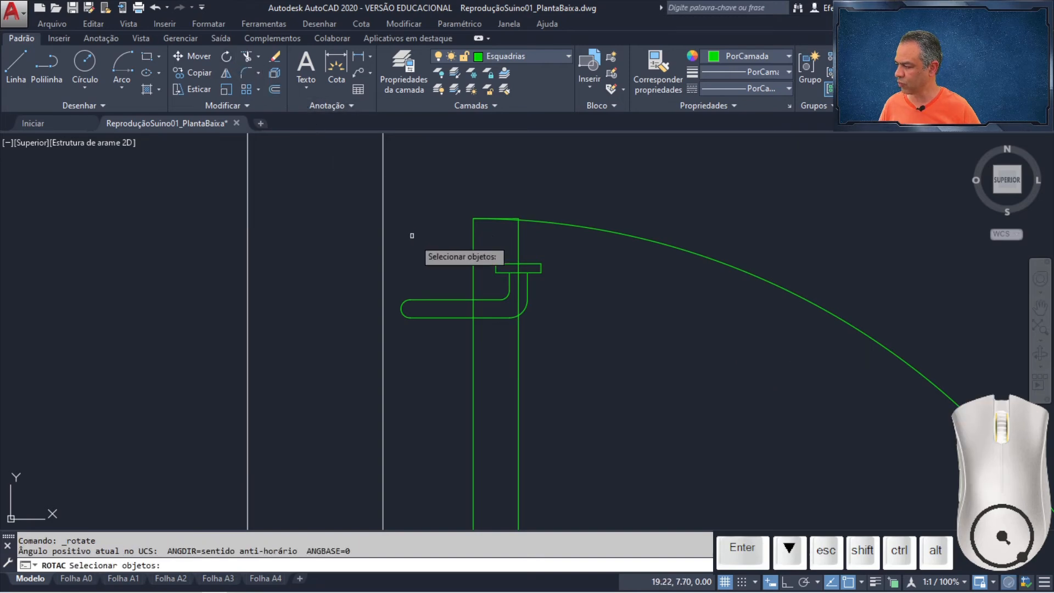
pyautogui.click(447, 271)
pyautogui.click(432, 348)
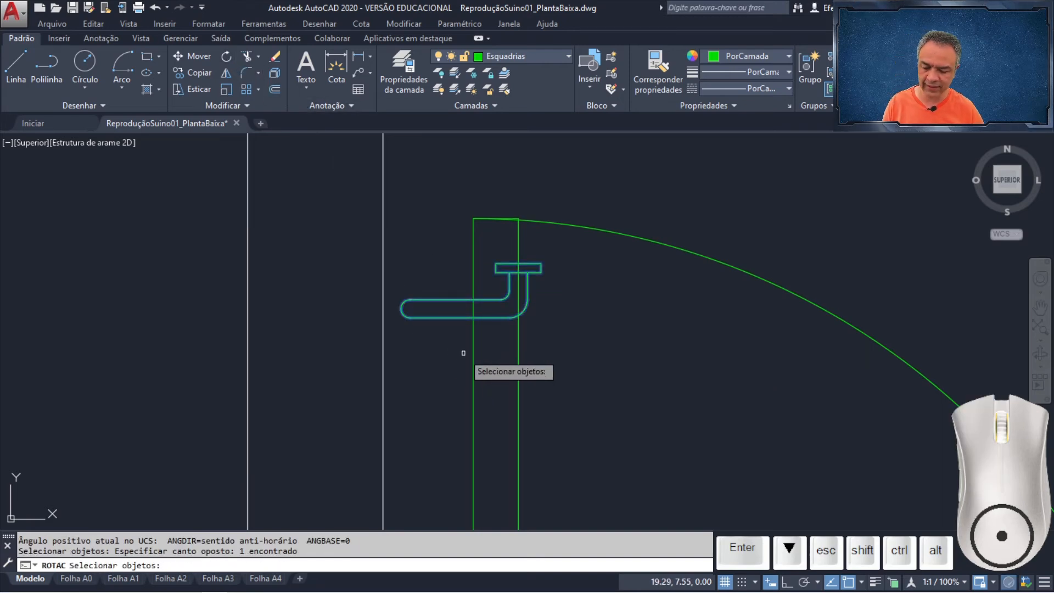
pyautogui.press('Return')
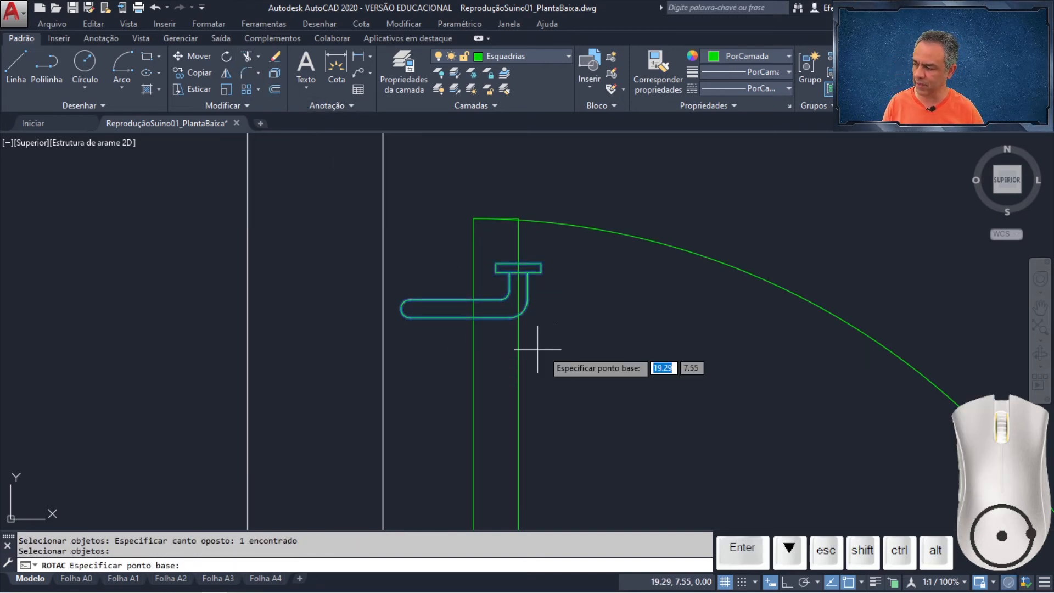
pyautogui.click(518, 267)
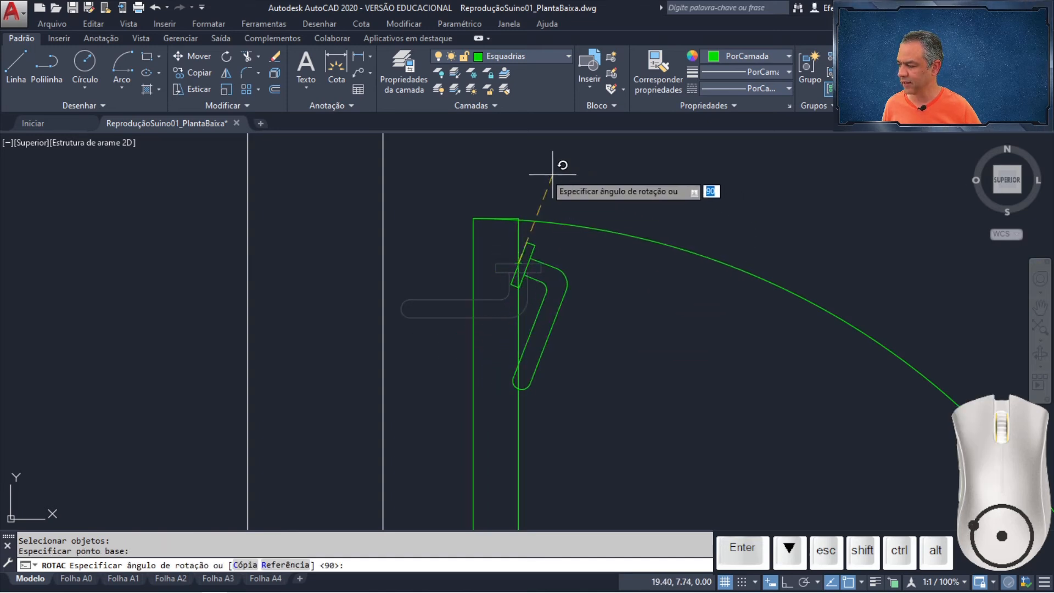
pyautogui.click(518, 218)
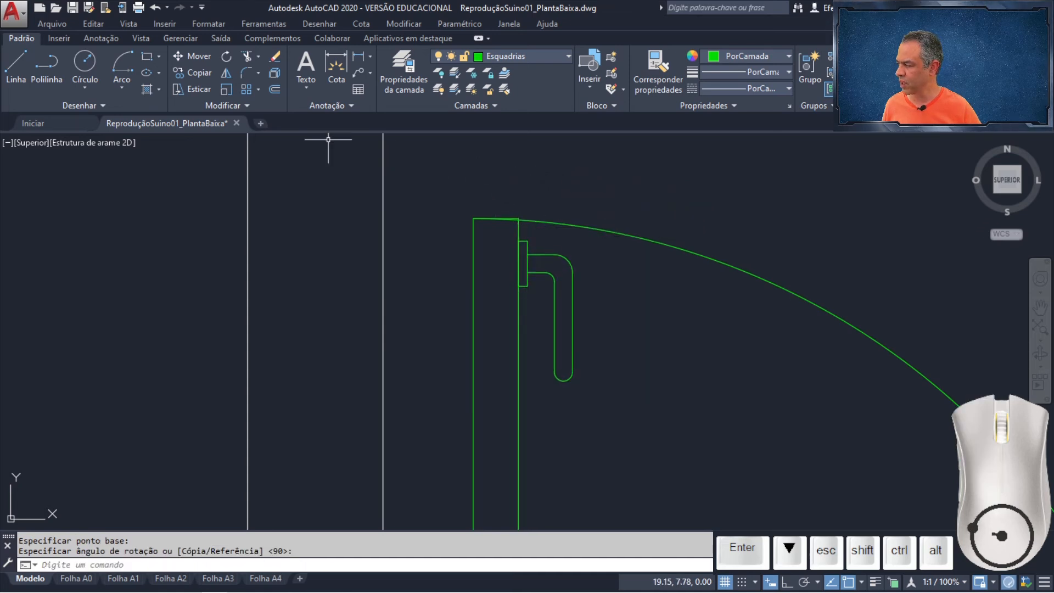
# Mirror the door handle to the leaf's opposite face about the leaf's vertical centreline, keeping the original handle
pyautogui.click(227, 74)
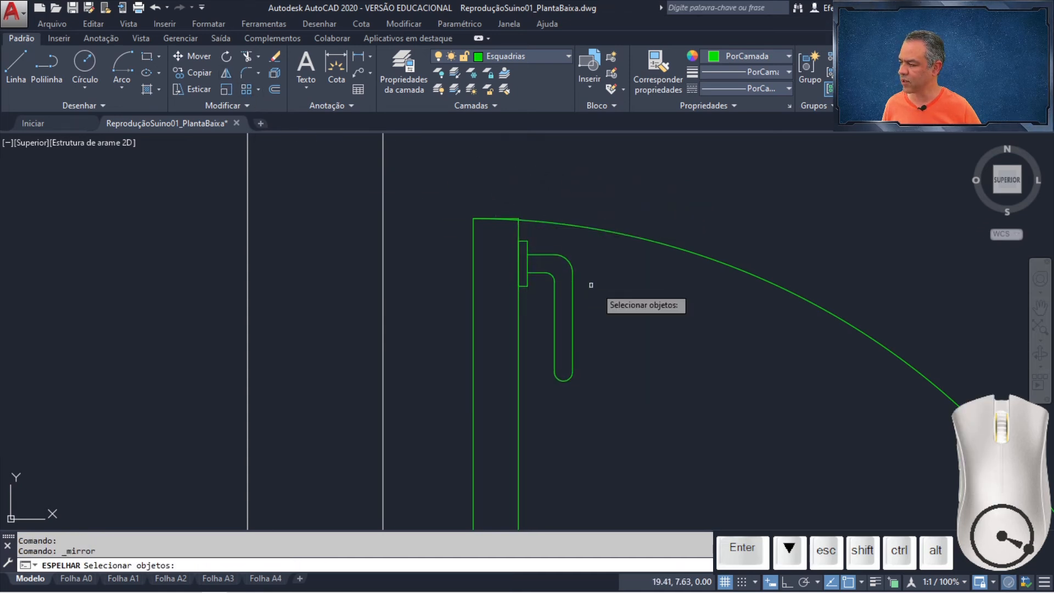
pyautogui.click(582, 239)
pyautogui.click(546, 335)
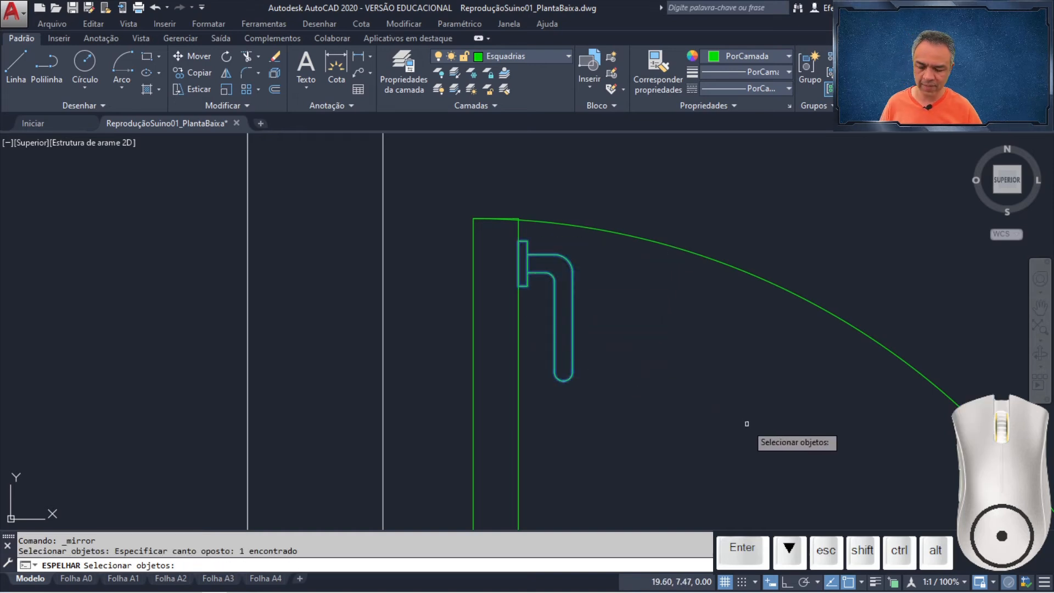
pyautogui.press('Return')
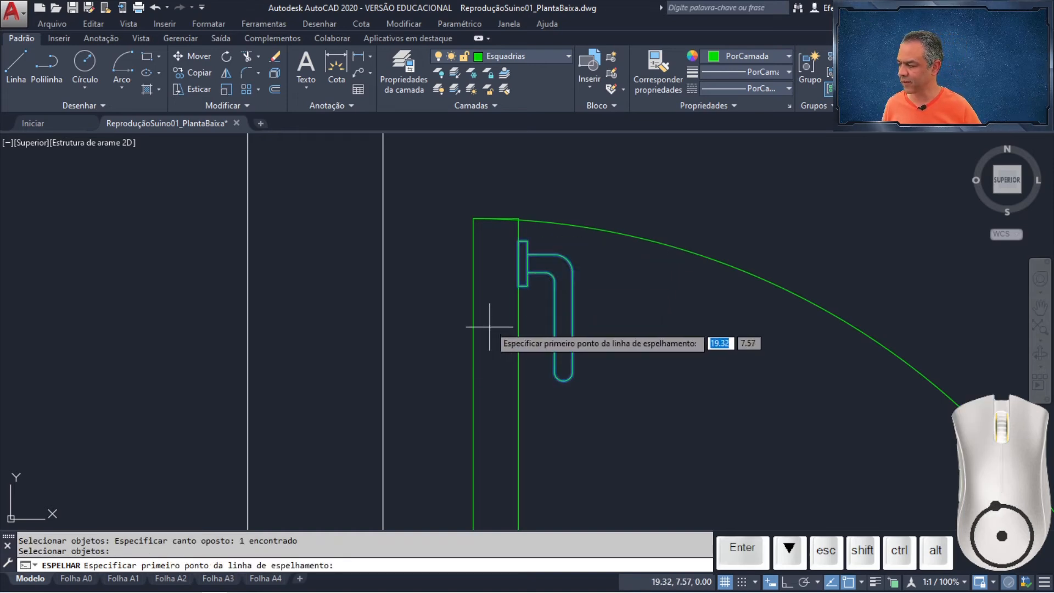
pyautogui.click(496, 219)
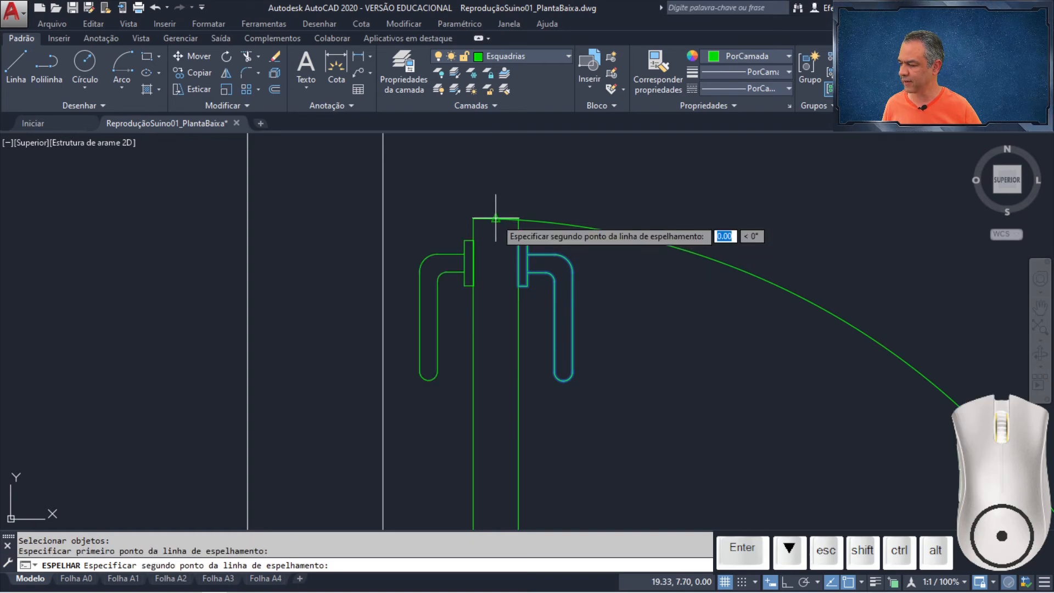
pyautogui.click(497, 312)
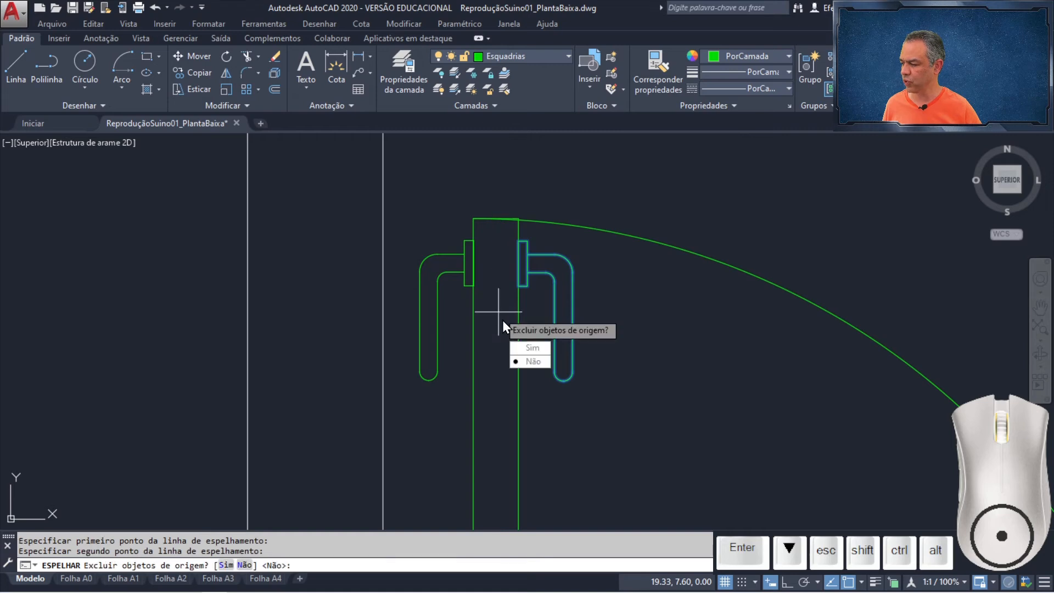
pyautogui.press('Return')
# Mirror the complete upper room door about the corridor's horizontal midline into the lower room's opening, keeping the original
pyautogui.scroll(-8, 498, 312)
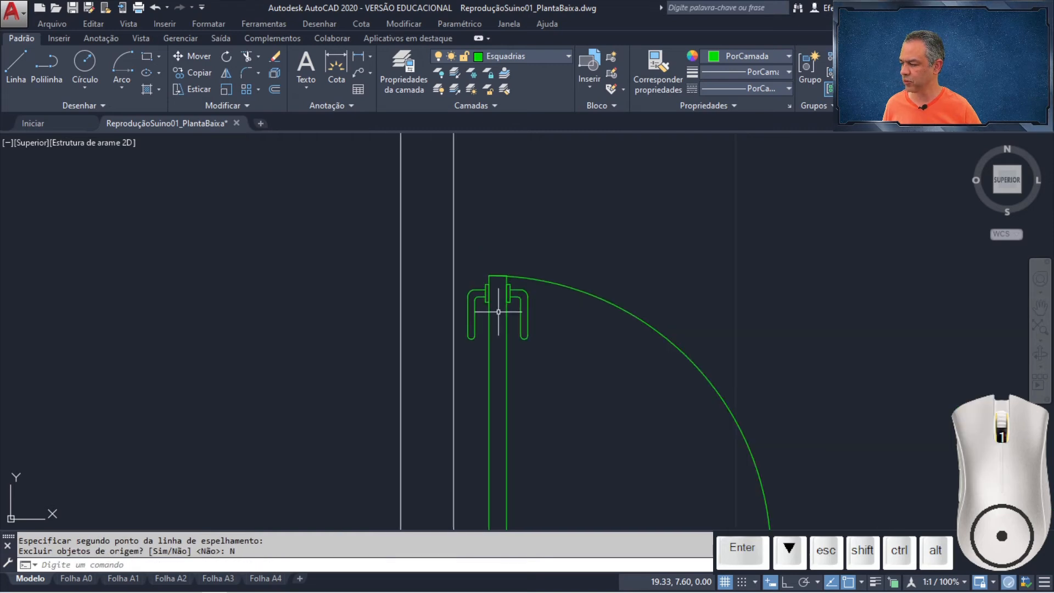
pyautogui.moveTo(511, 341); pyautogui.dragTo(396, 233, button='middle')
pyautogui.scroll(-3, 396, 232)
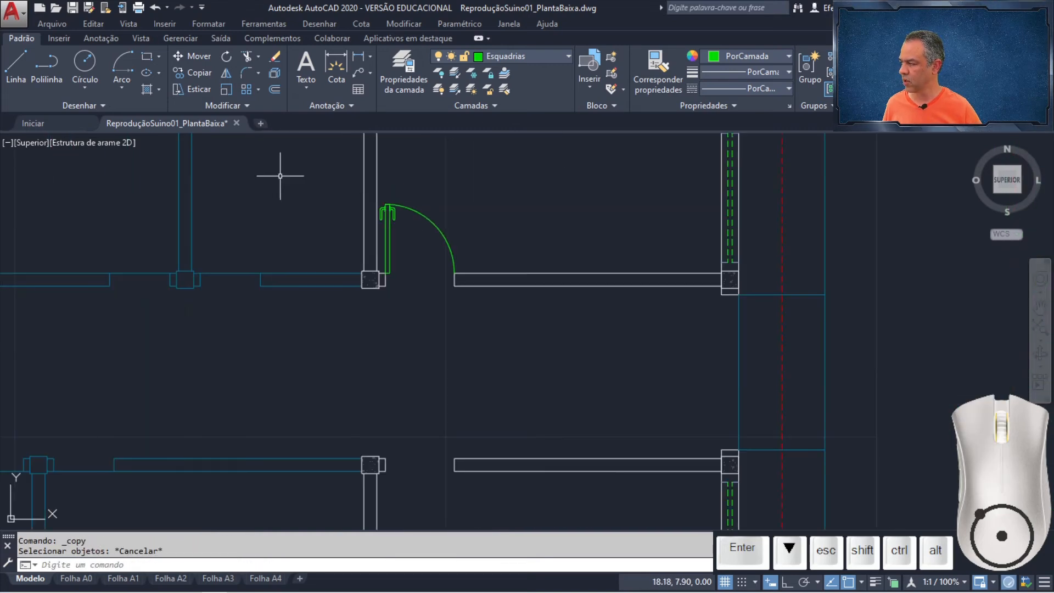
pyautogui.click(227, 73)
pyautogui.click(509, 197)
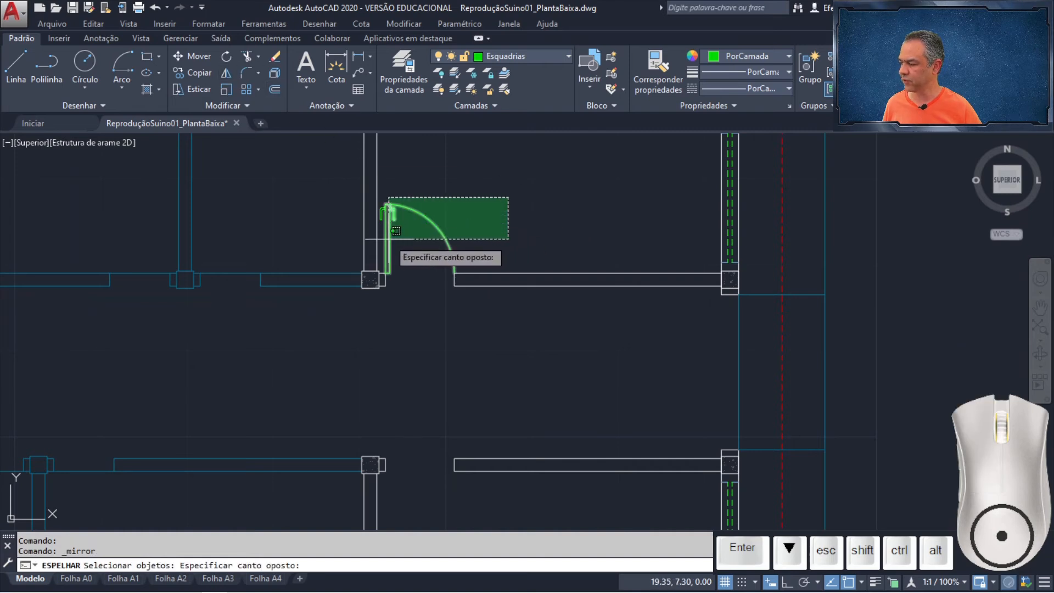
pyautogui.click(396, 231)
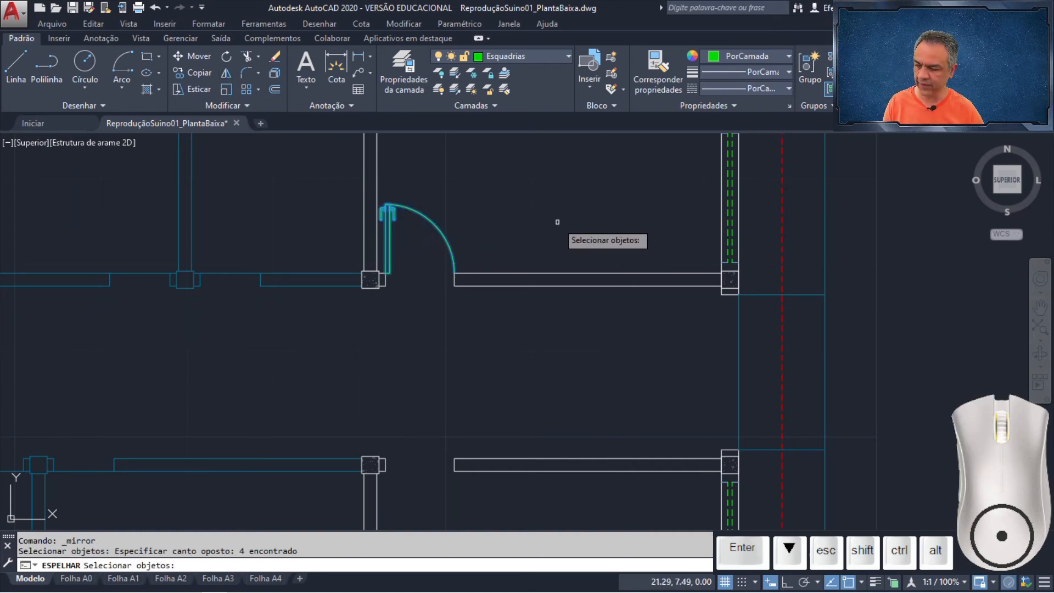
pyautogui.press('Return')
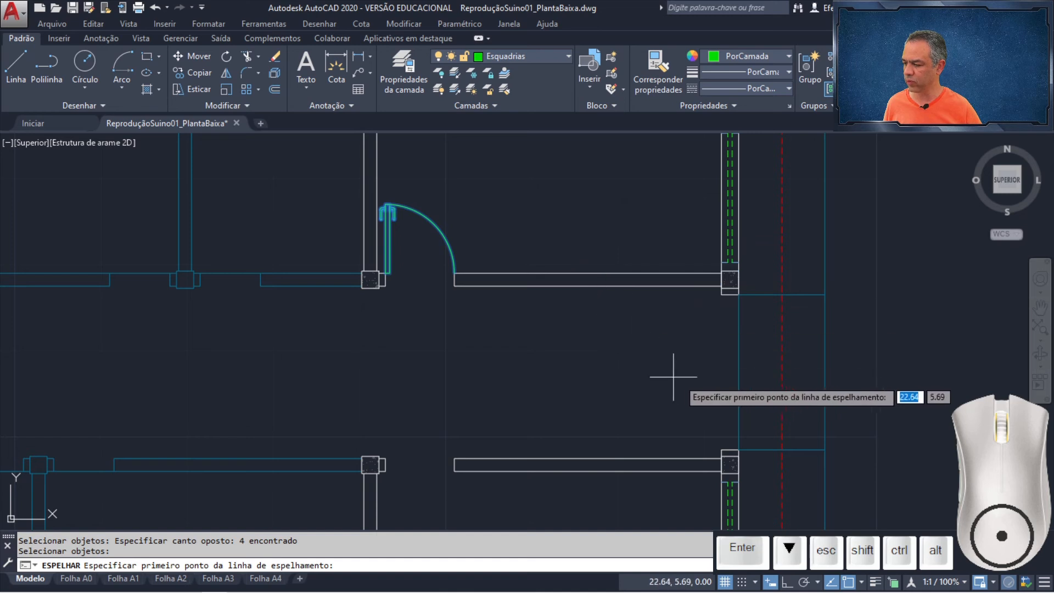
pyautogui.click(739, 373)
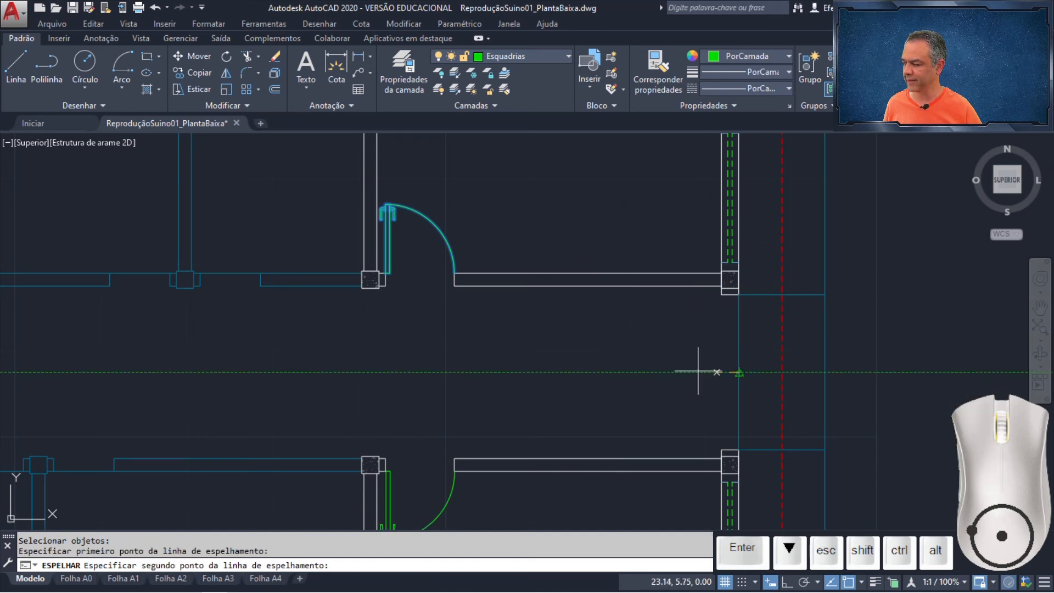
pyautogui.click(483, 372)
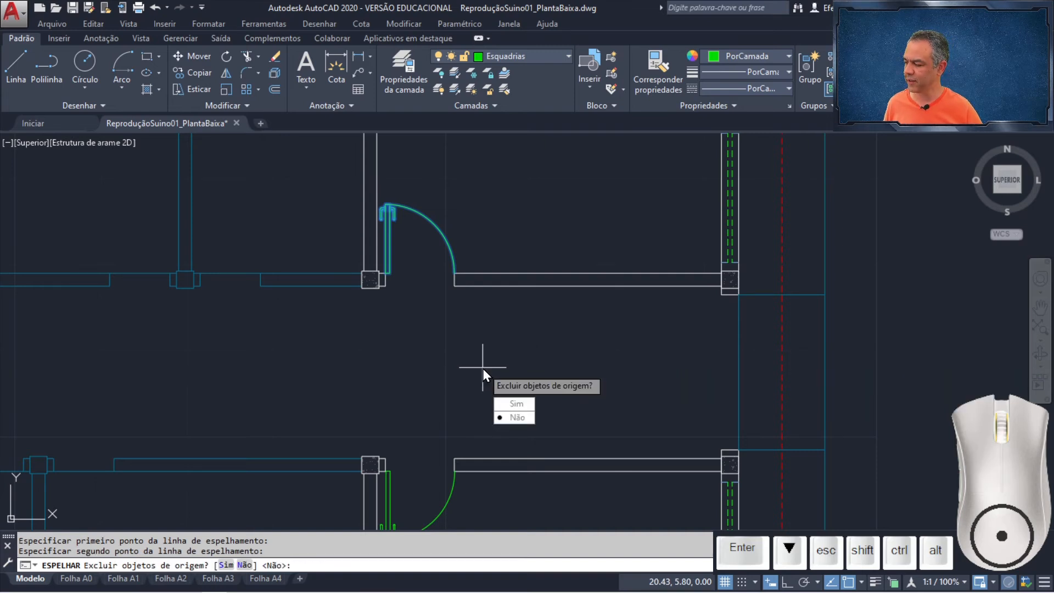
pyautogui.click(526, 416)
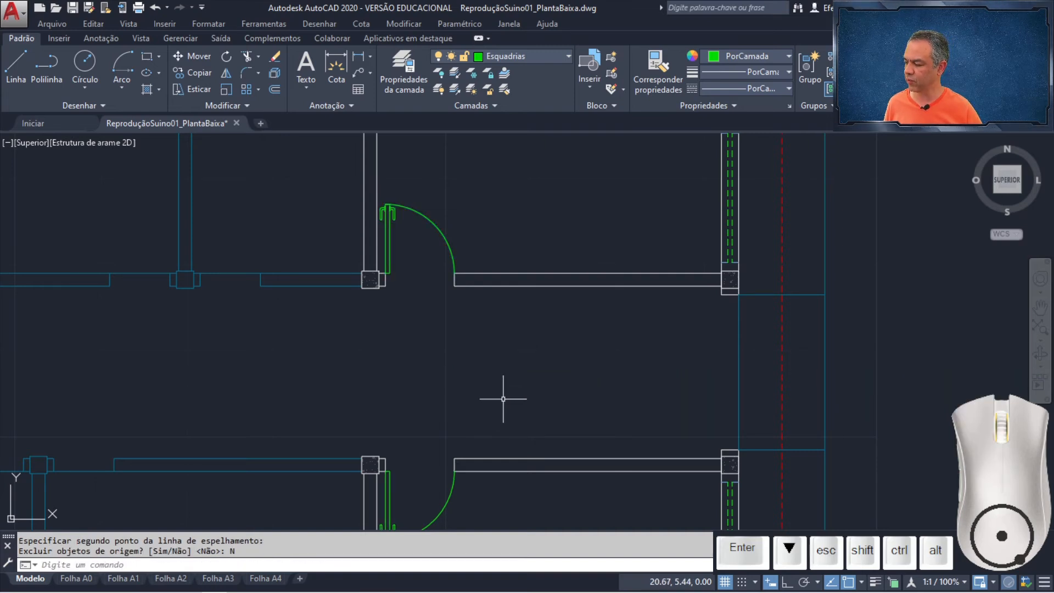
# Copy the lower room's complete door from its hinge corner to the lower corner of the inner room doorway's left jamb
pyautogui.moveTo(499, 395)
pyautogui.mouseDown(button='middle')
pyautogui.moveTo(501, 281)
pyautogui.moveTo(506, 291)
pyautogui.mouseUp(button='middle')
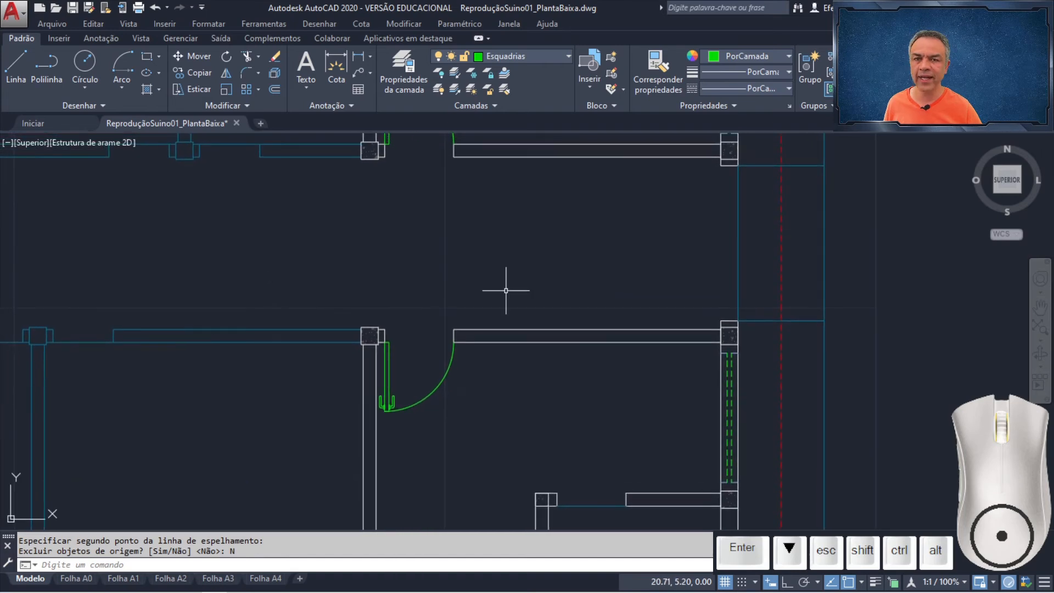
pyautogui.moveTo(507, 406); pyautogui.dragTo(489, 337, button='middle')
pyautogui.scroll(2, 490, 337)
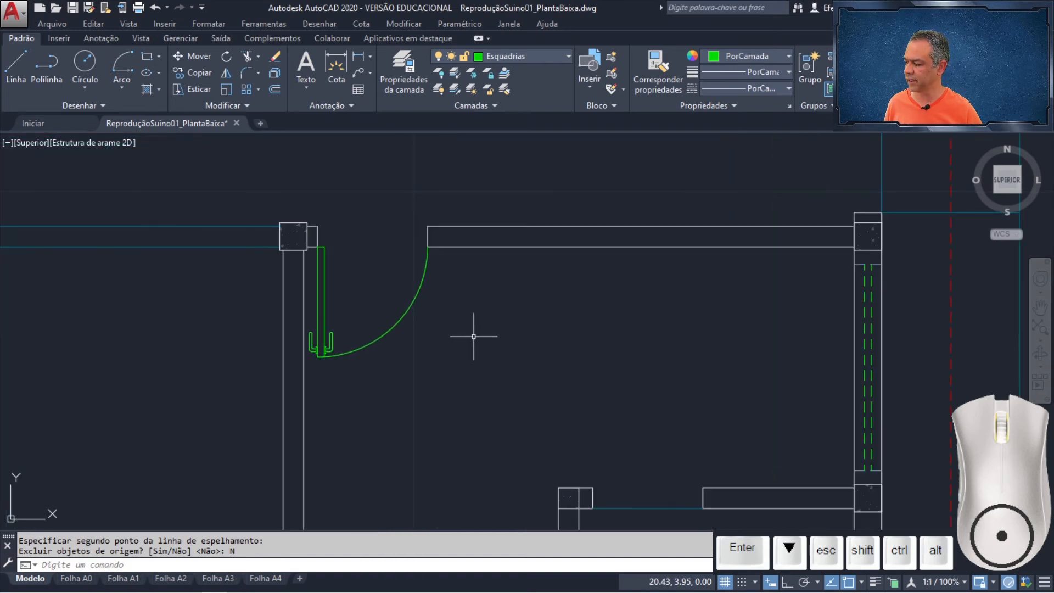
pyautogui.click(205, 75)
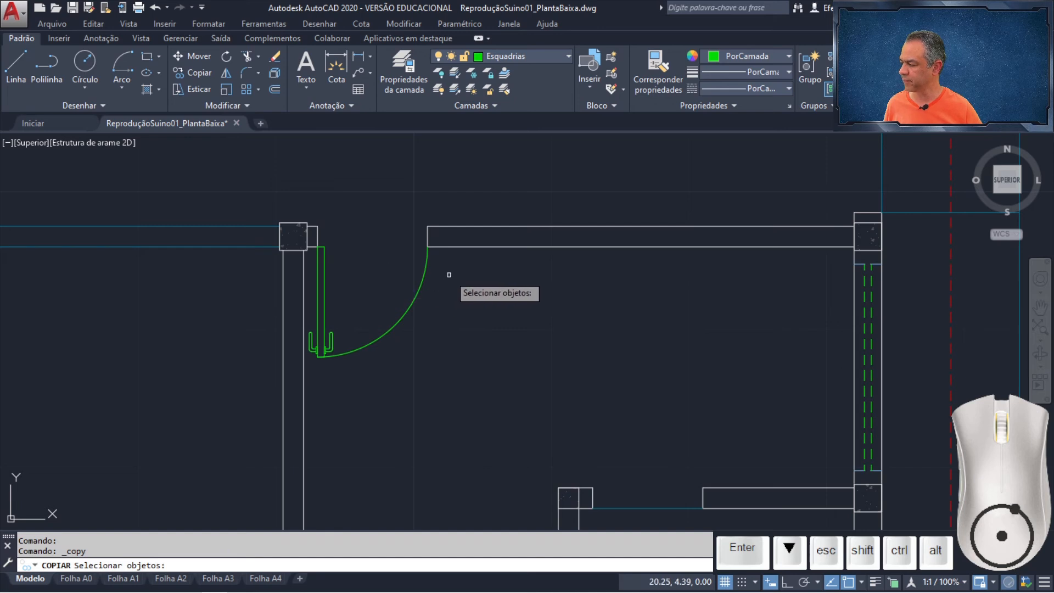
pyautogui.click(446, 268)
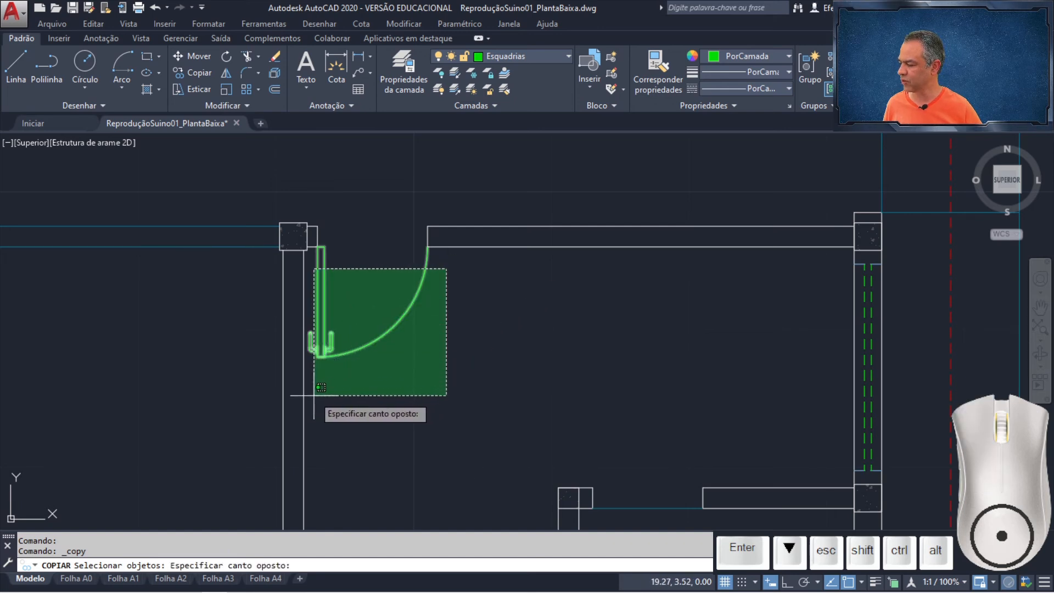
pyautogui.click(307, 401)
pyautogui.press('Return')
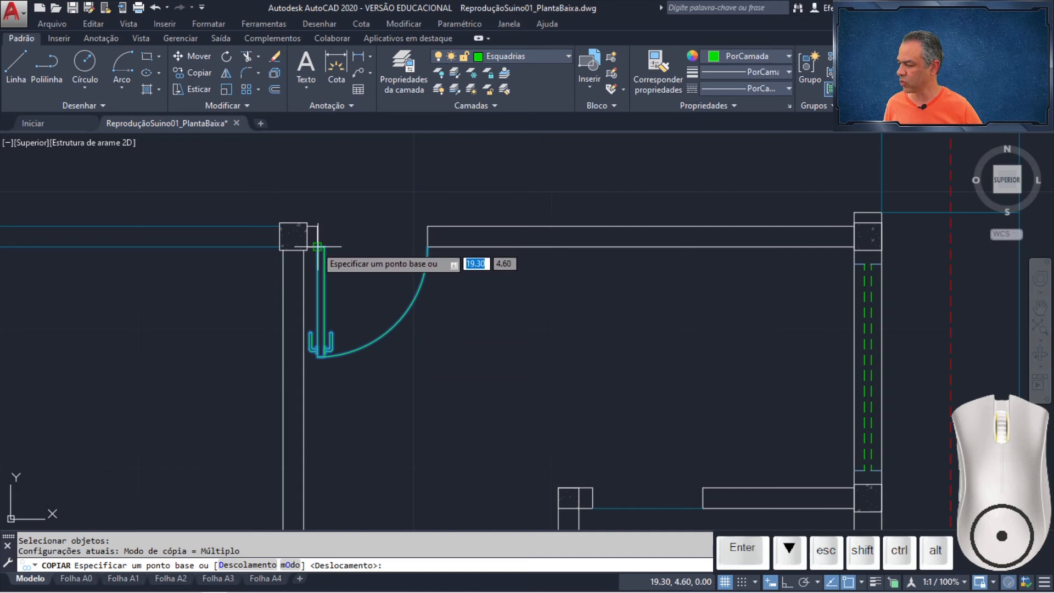
pyautogui.click(334, 247)
pyautogui.moveTo(581, 370)
pyautogui.mouseDown(button='middle')
pyautogui.moveTo(588, 348)
pyautogui.moveTo(501, 236)
pyautogui.mouseUp(button='middle')
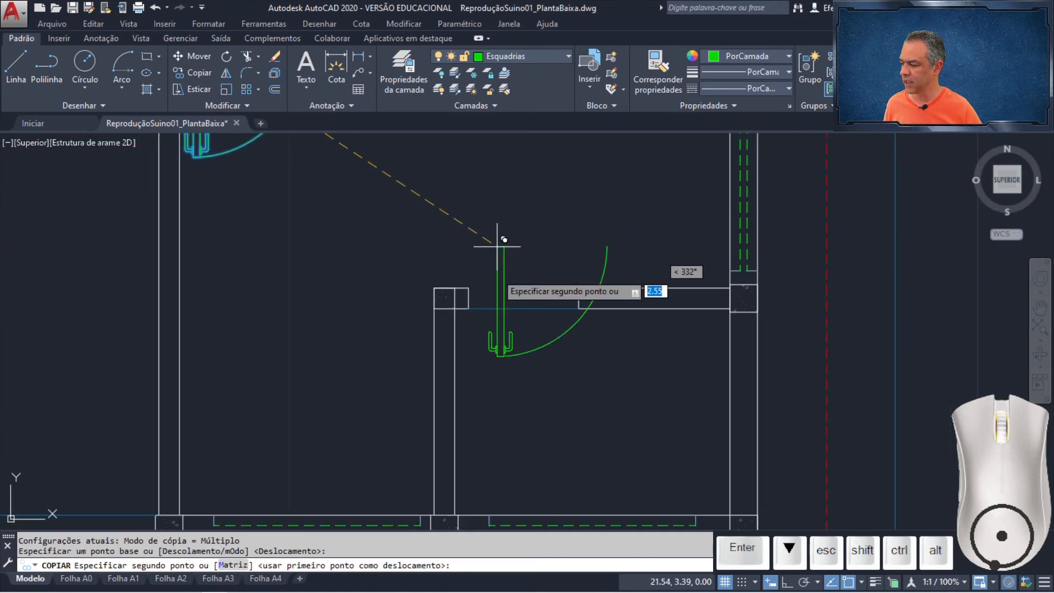
pyautogui.click(470, 308)
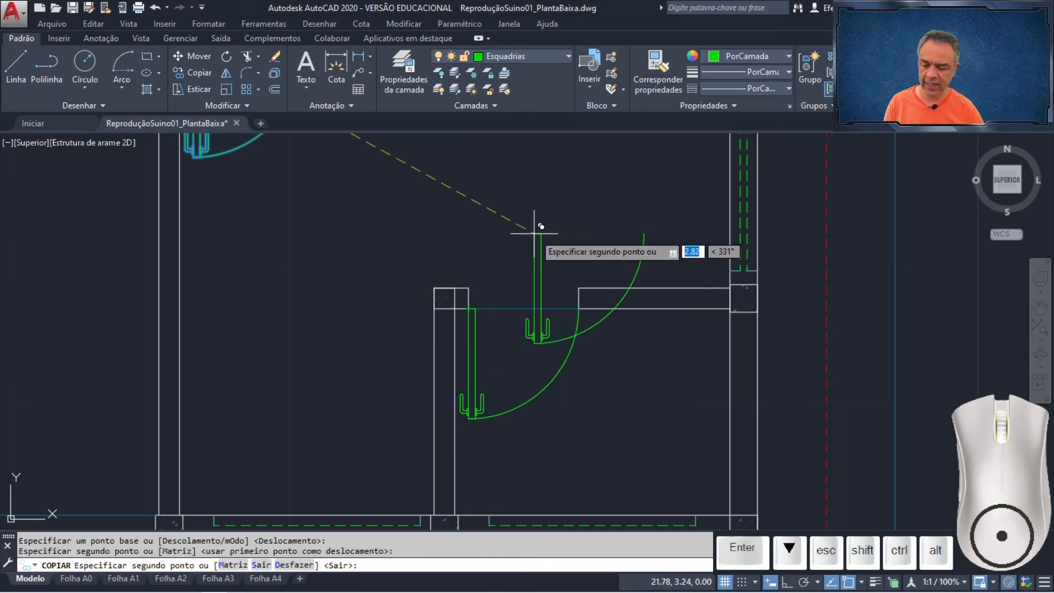
pyautogui.press('Return')
# Draw the corridor entrance's upper door leaf as a rectangle from the upper jamb's lower inner corner to @-0.9,-0.05
pyautogui.scroll(-4, 536, 229)
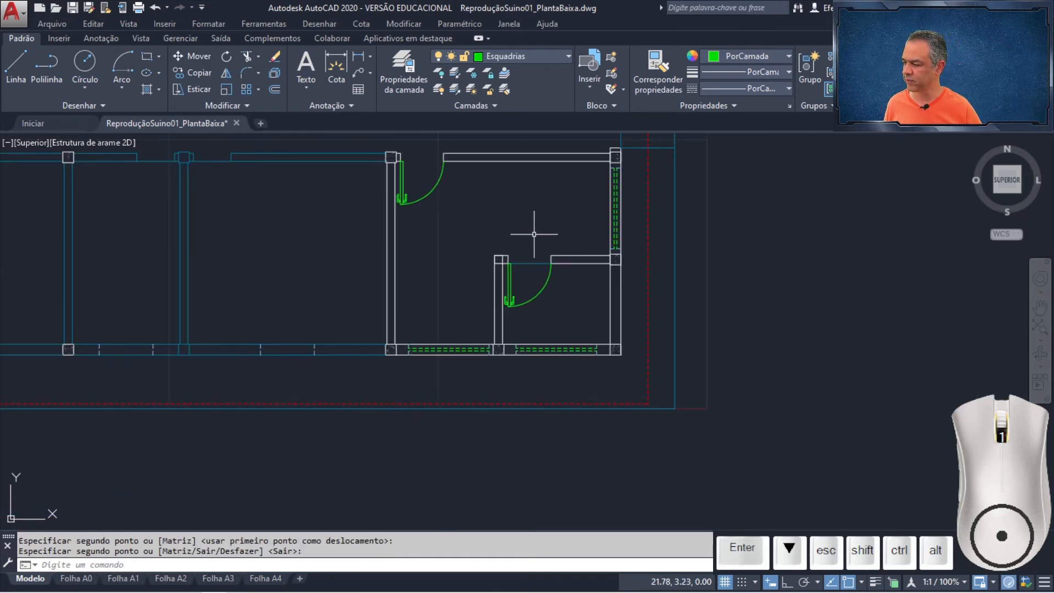
pyautogui.scroll(3, 527, 280)
pyautogui.moveTo(584, 323); pyautogui.dragTo(574, 362, button='middle')
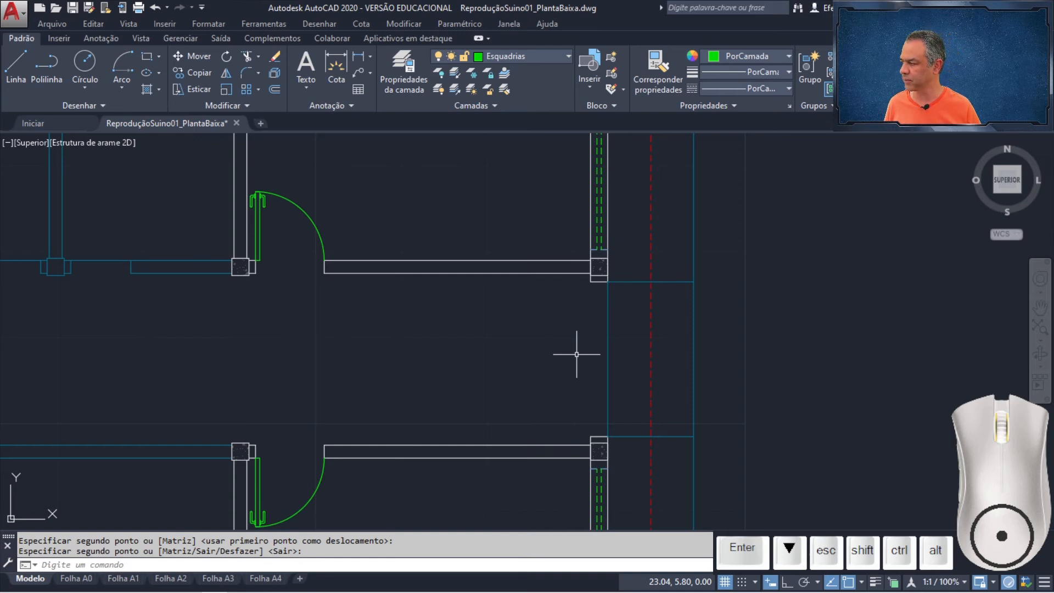
pyautogui.click(145, 56)
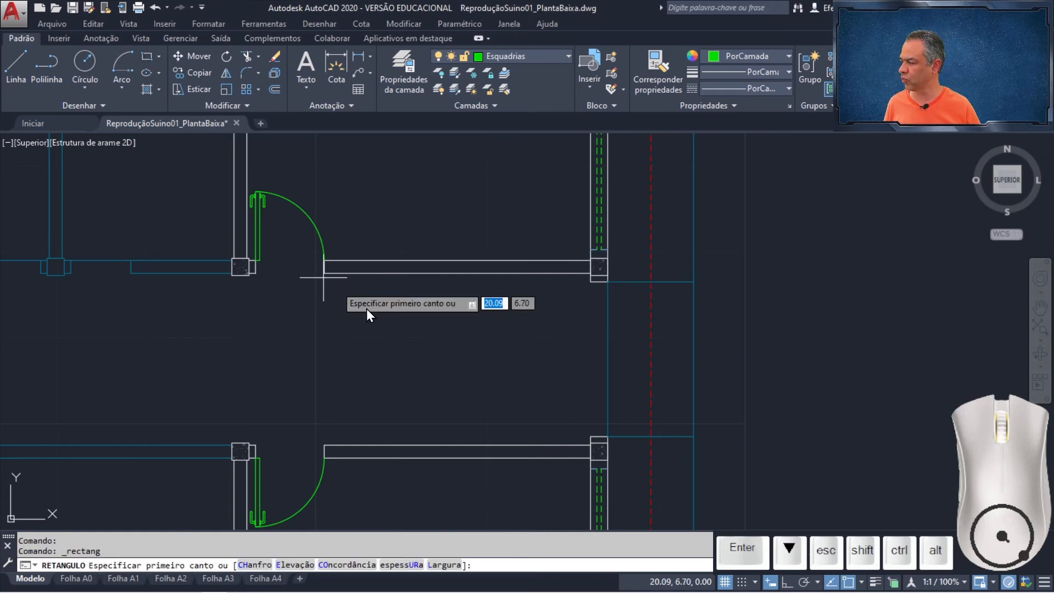
pyautogui.scroll(4, 566, 330)
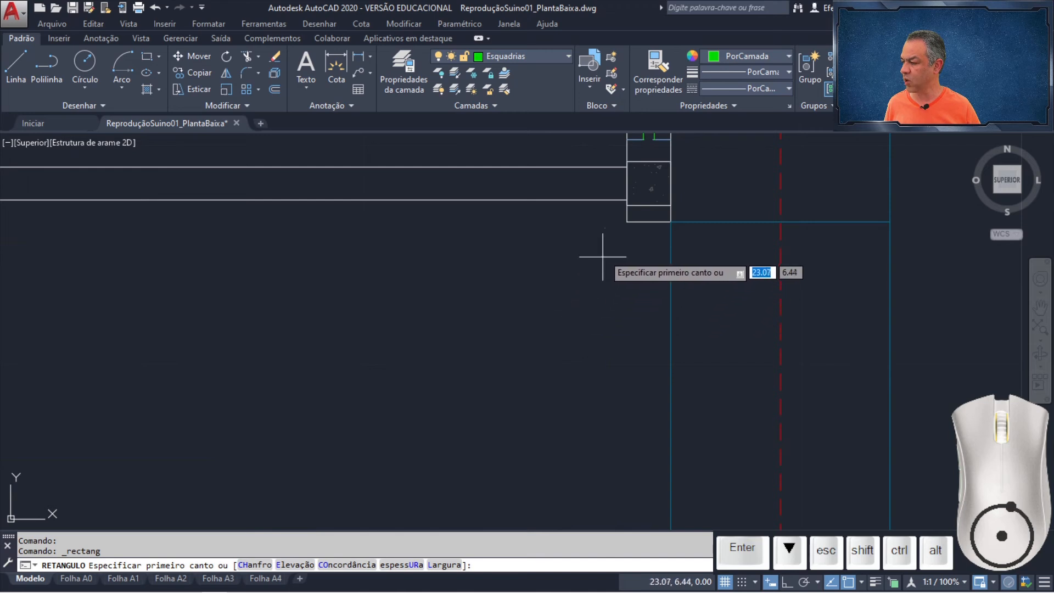
pyautogui.click(627, 221)
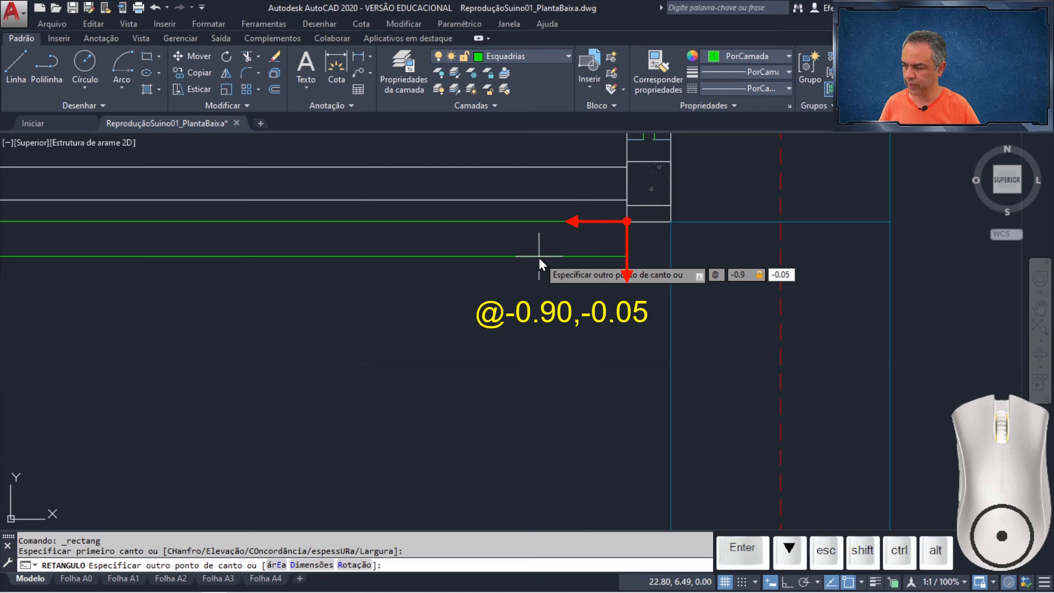
pyautogui.press('Return')
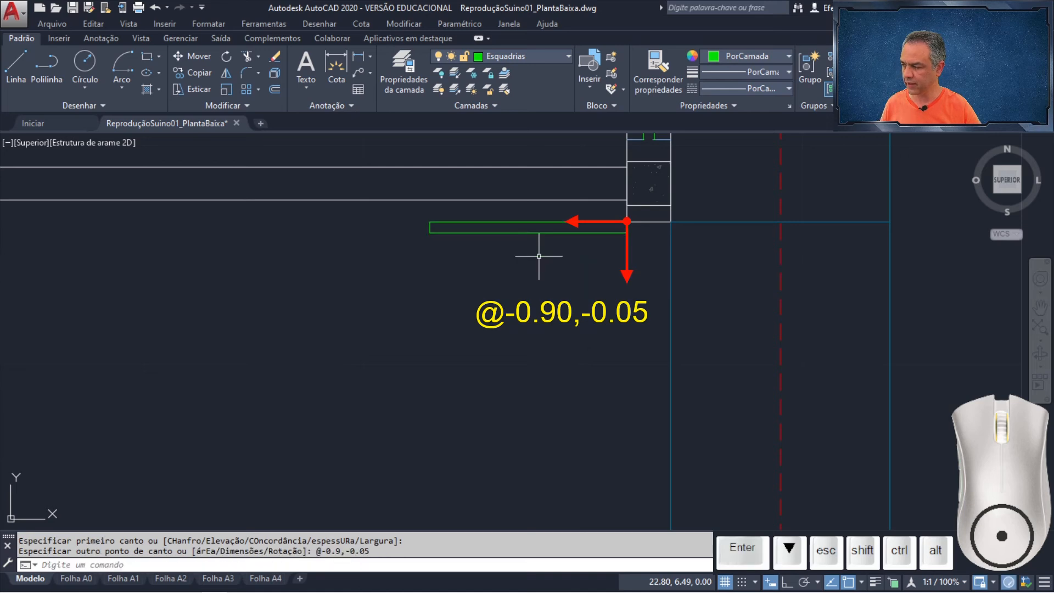
# Draw the entrance leaf's 90° swing with a start-center-end arc from its upper tip, centred on the hinge corner, ending toward the lower jamb
pyautogui.click(122, 58)
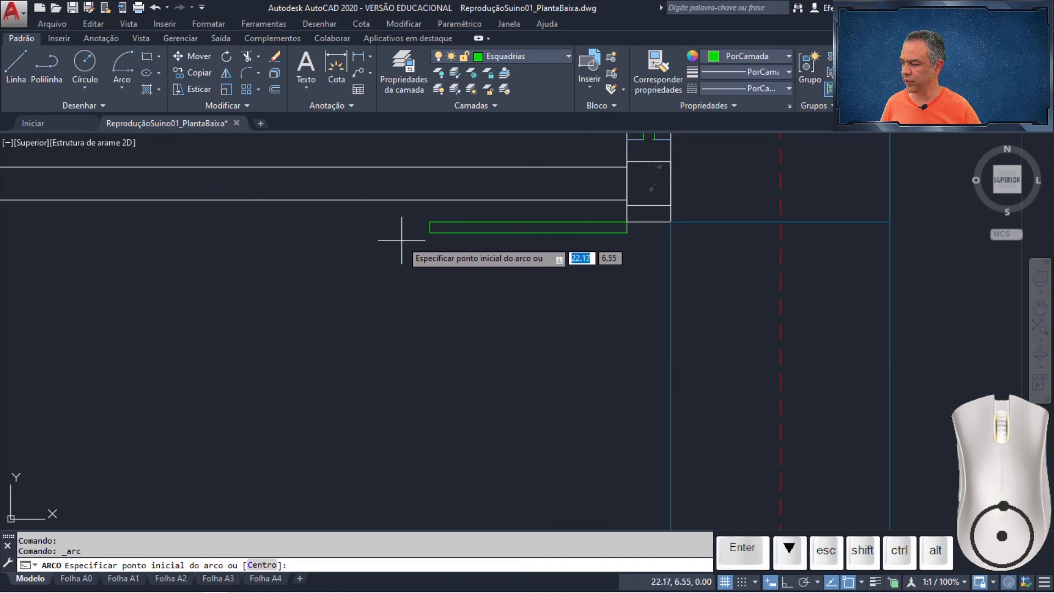
pyautogui.click(429, 221)
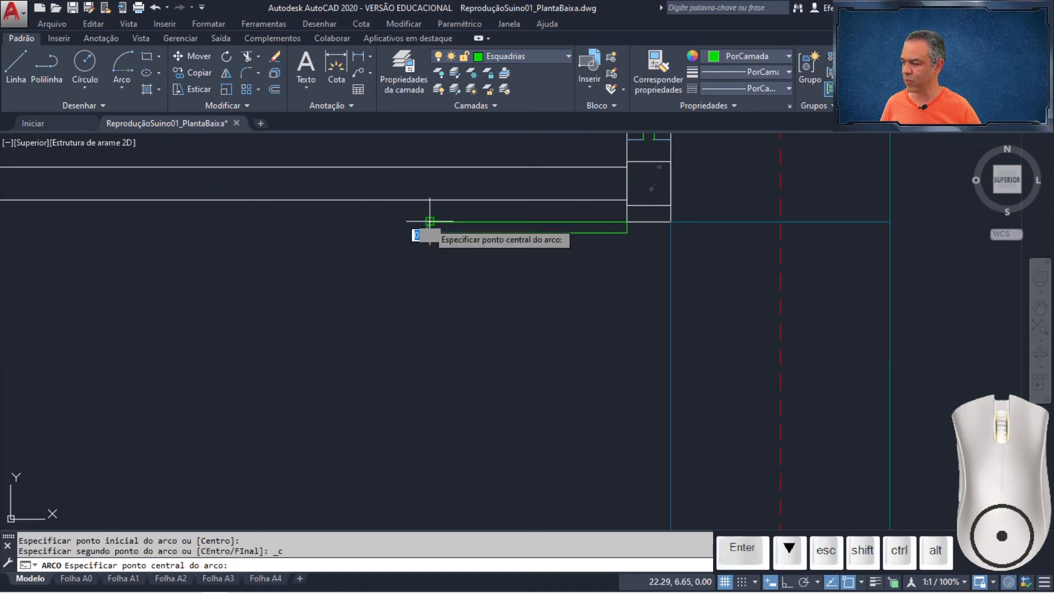
pyautogui.click(627, 222)
pyautogui.moveTo(651, 412); pyautogui.dragTo(588, 188, button='middle')
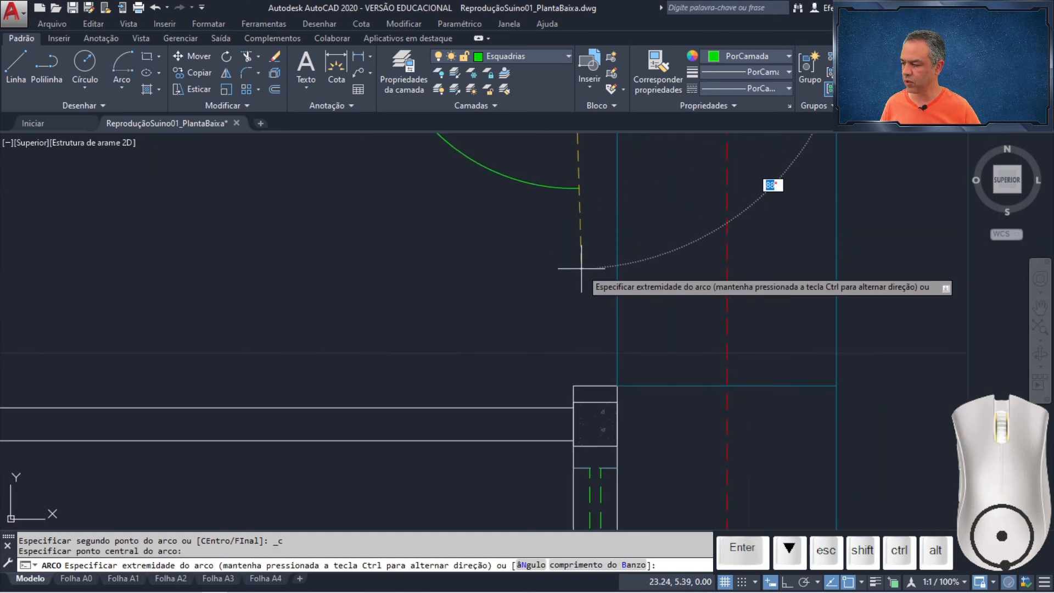
pyautogui.scroll(-3, 582, 269)
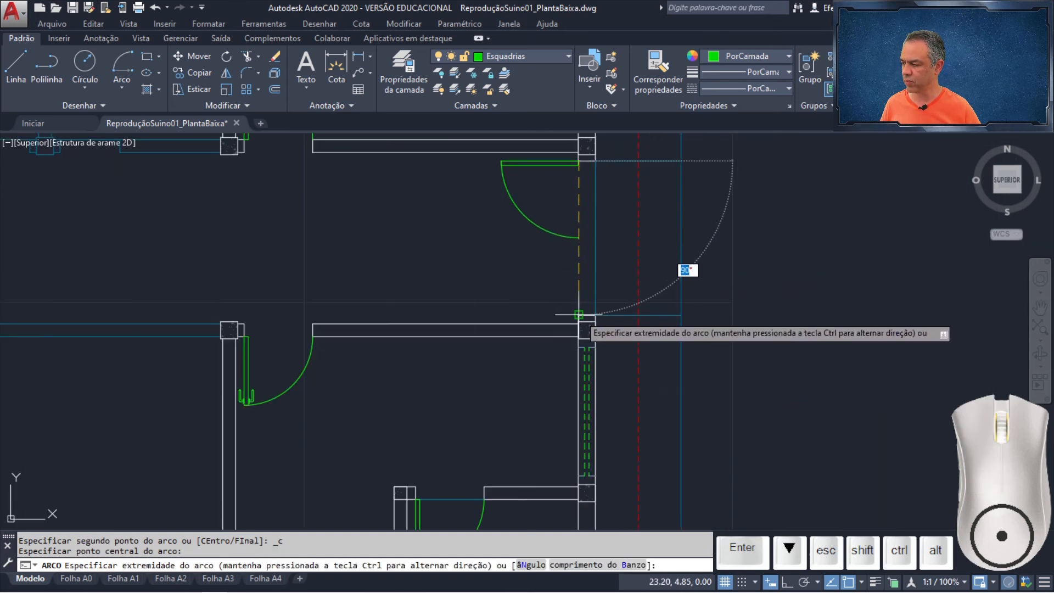
pyautogui.press('Escape')
# Mirror the entrance's upper leaf and swing arc about a horizontal line through the arc's free end, keeping the originals
pyautogui.click(225, 72)
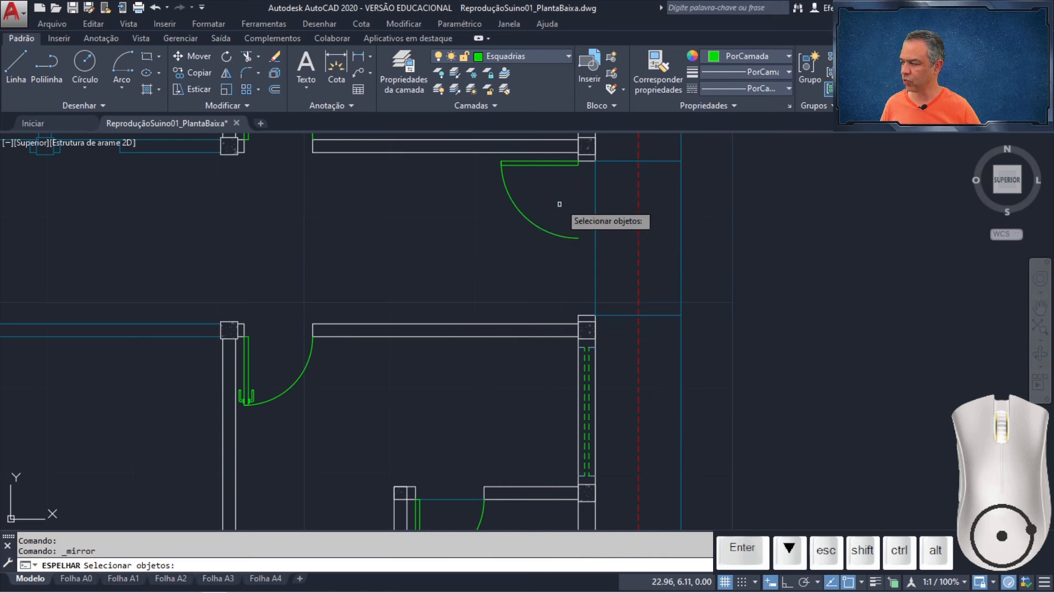
pyautogui.click(549, 156)
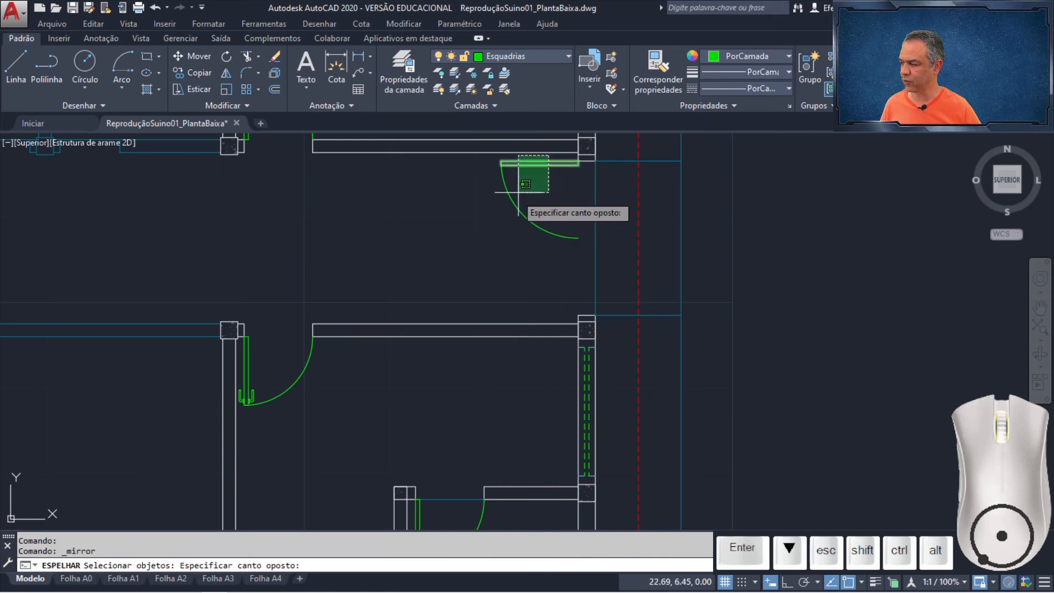
pyautogui.click(483, 231)
pyautogui.press('Return')
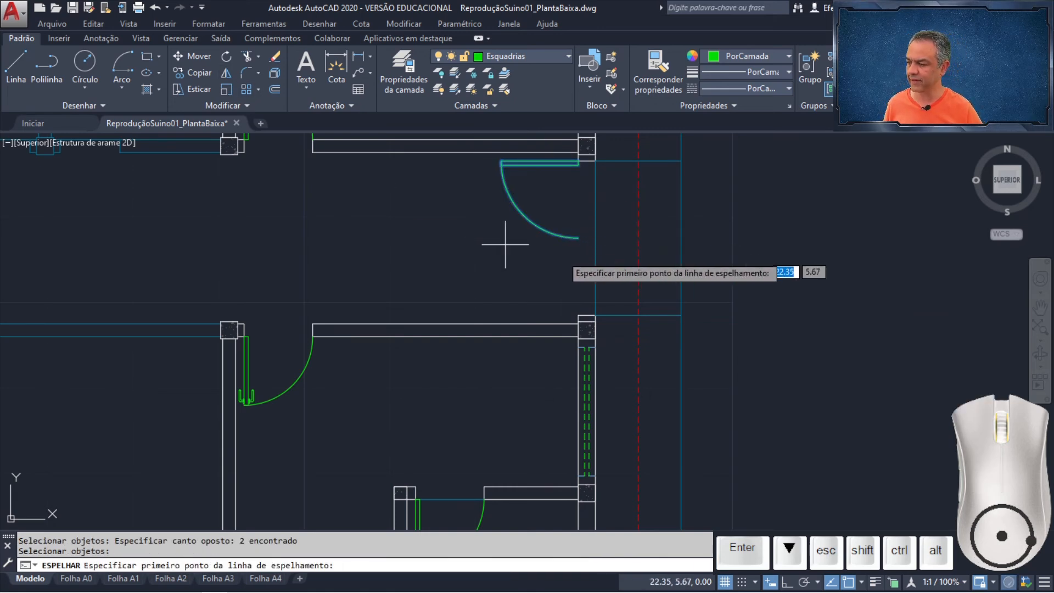
pyautogui.scroll(2, 592, 243)
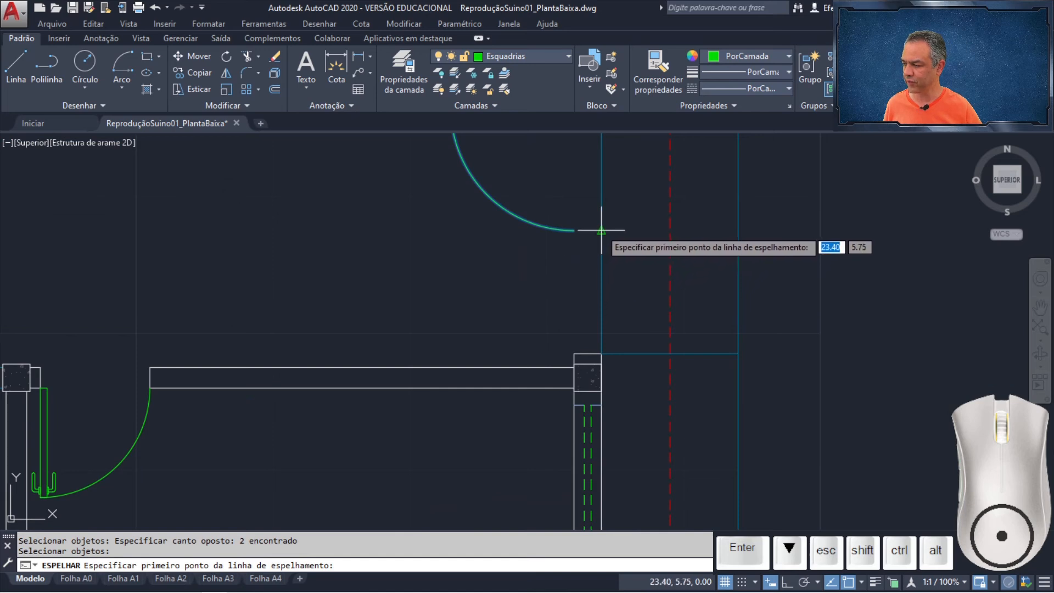
pyautogui.click(574, 230)
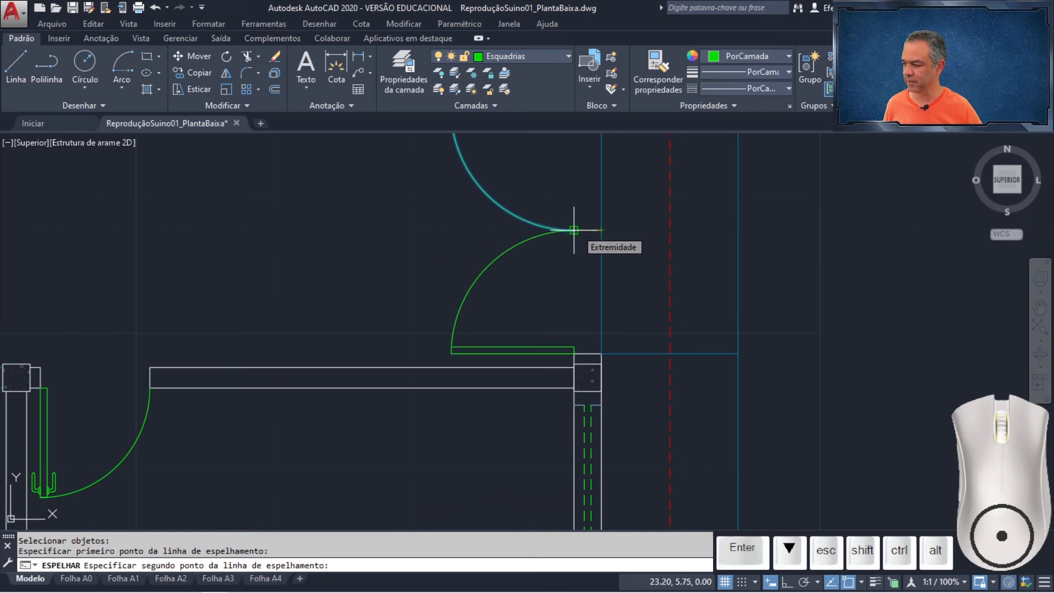
pyautogui.click(577, 230)
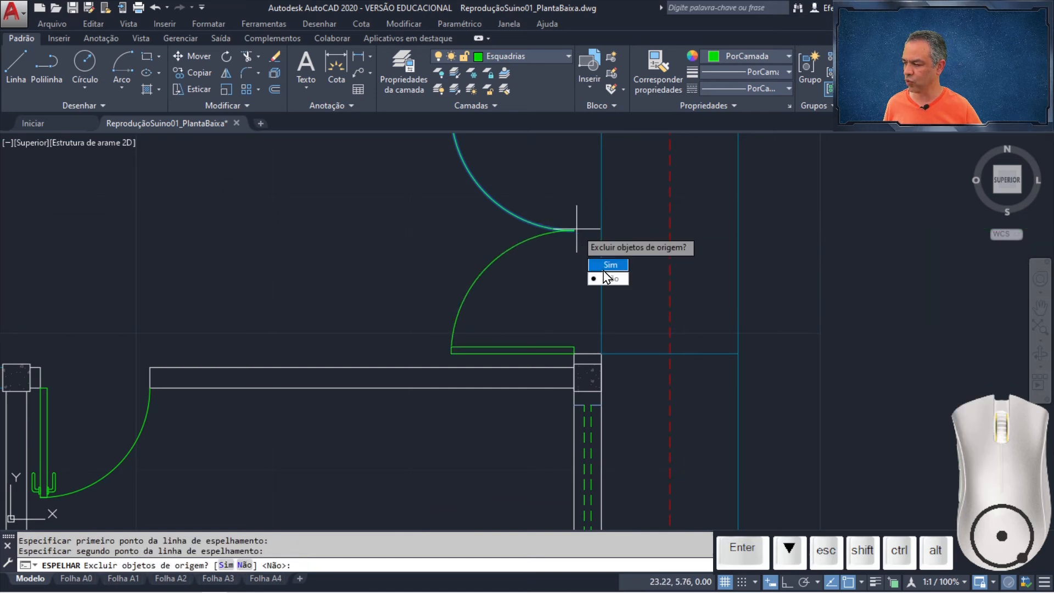
pyautogui.click(608, 278)
pyautogui.scroll(-4, 604, 192)
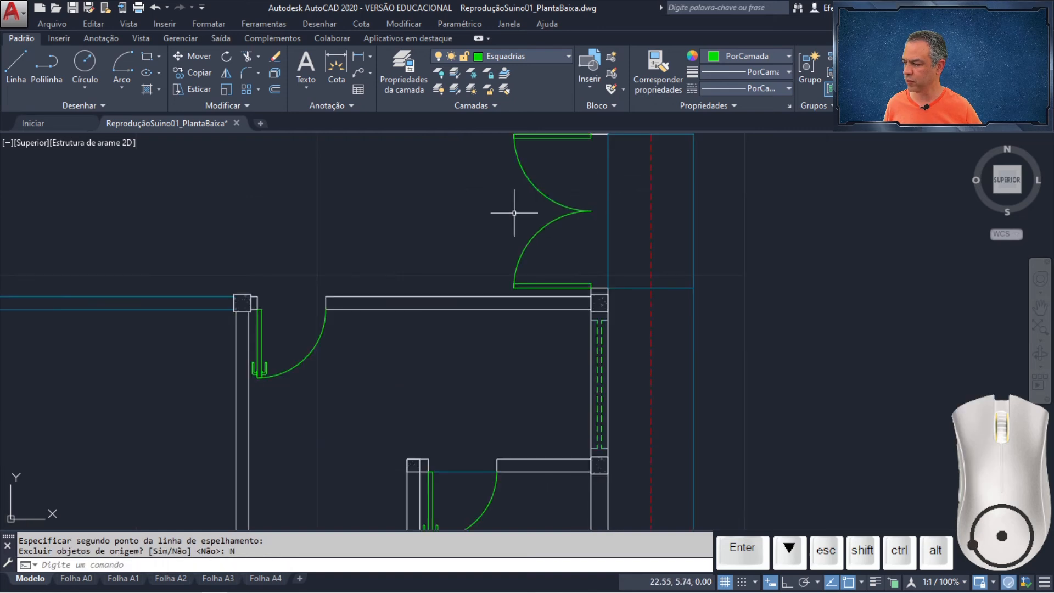
# Copy the upper room door's handle pair from the midpoint of its leaf tip to the tip midpoint of the entrance's upper leaf
pyautogui.scroll(8, 509, 351)
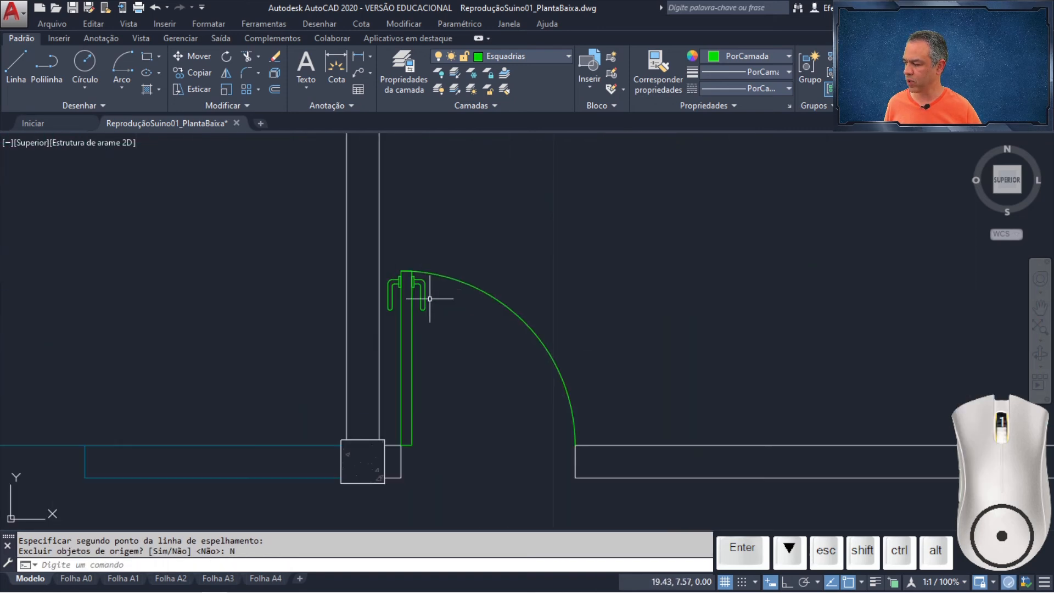
pyautogui.moveTo(430, 297); pyautogui.dragTo(461, 306, button='middle')
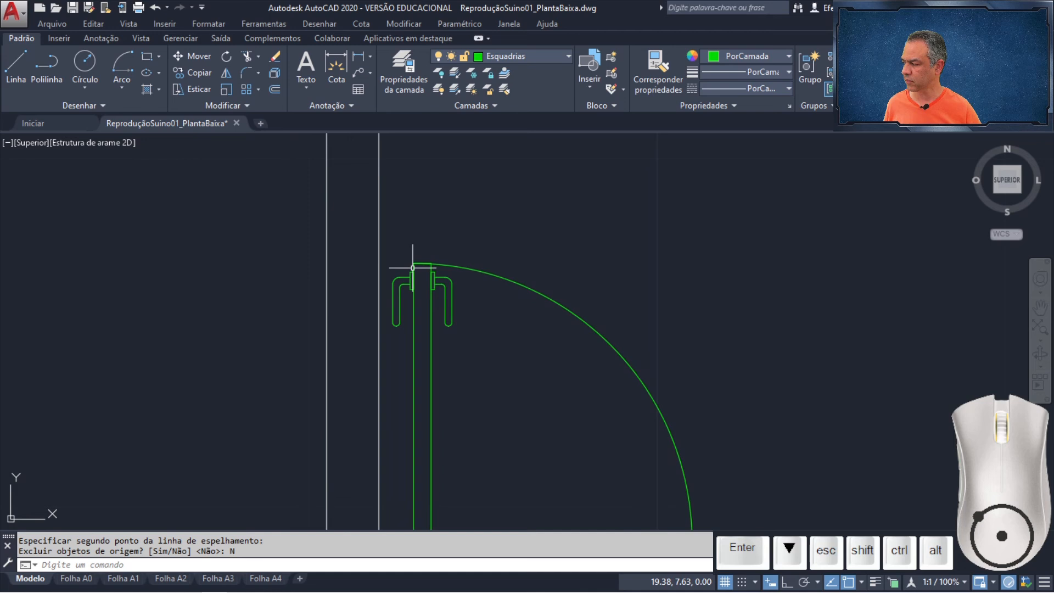
pyautogui.click(205, 73)
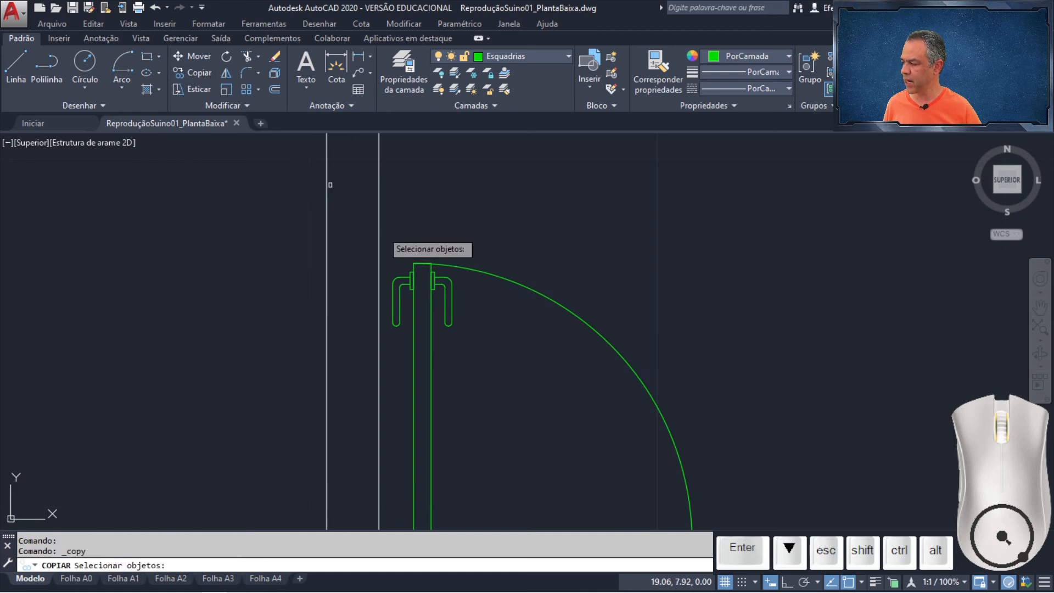
pyautogui.click(385, 240)
pyautogui.click(488, 367)
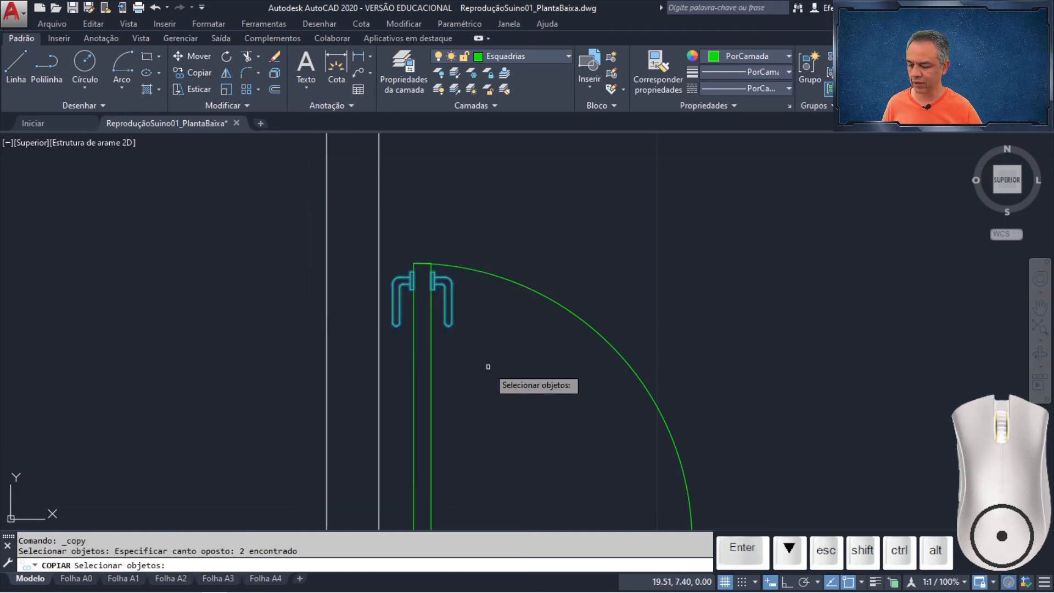
pyautogui.press('Return')
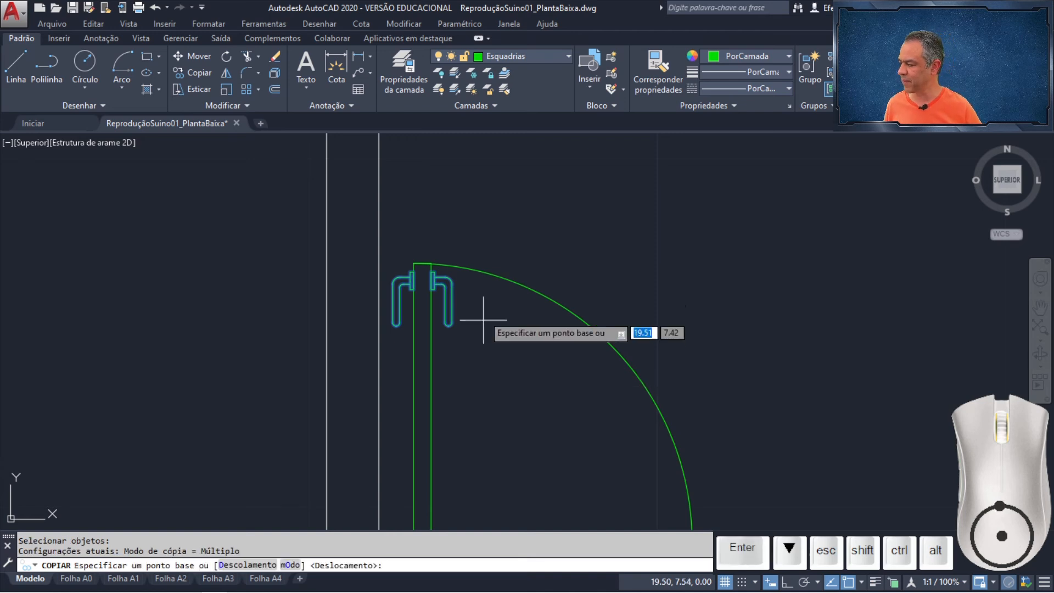
pyautogui.click(422, 264)
pyautogui.scroll(-5, 472, 219)
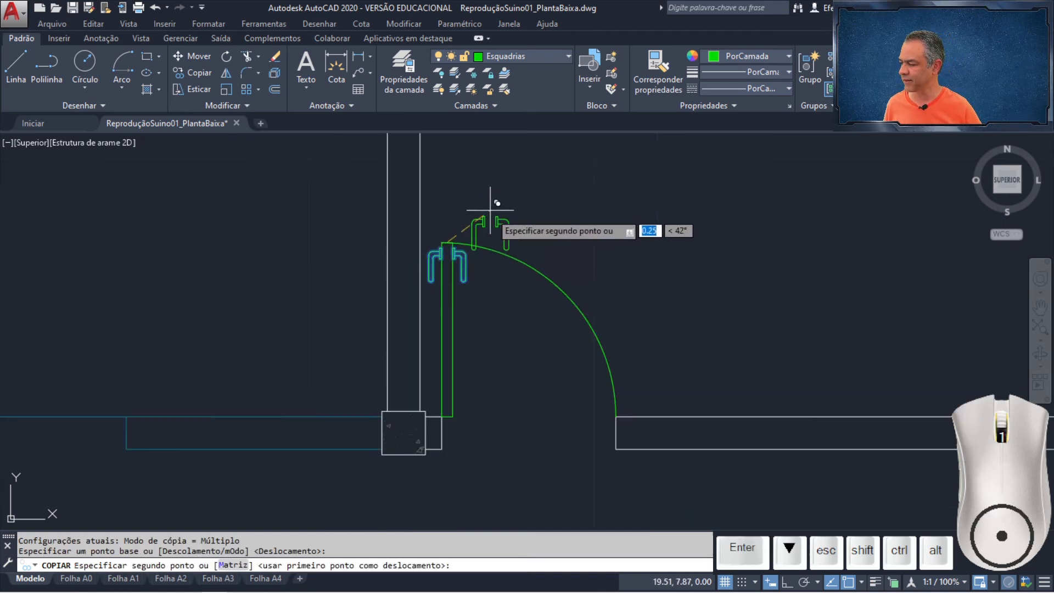
pyautogui.moveTo(626, 372); pyautogui.dragTo(424, 370, button='middle')
pyautogui.scroll(8, 488, 327)
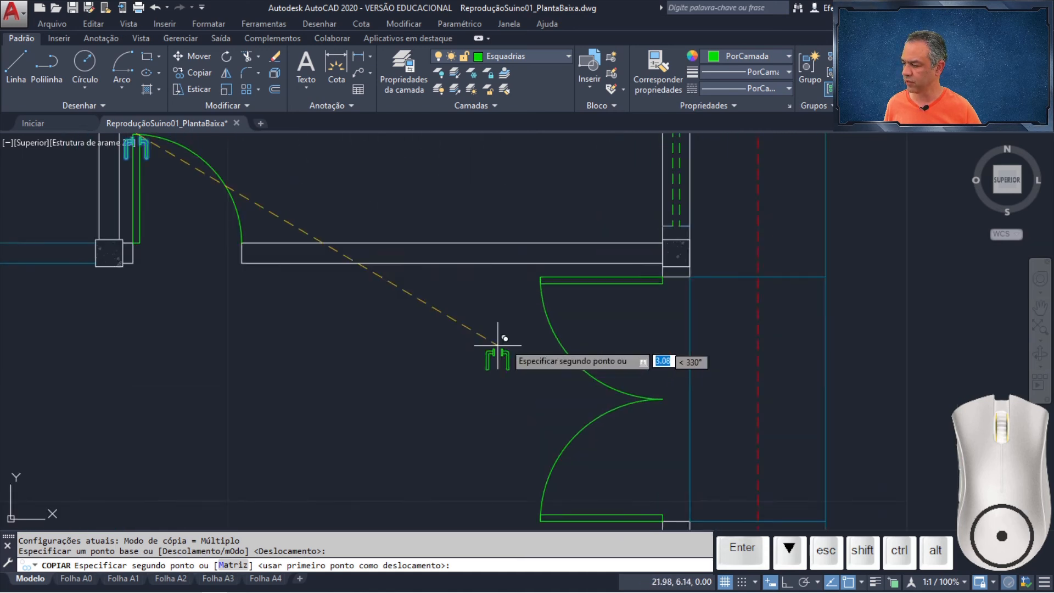
pyautogui.moveTo(558, 274); pyautogui.dragTo(405, 369, button='middle')
pyautogui.scroll(5, 419, 301)
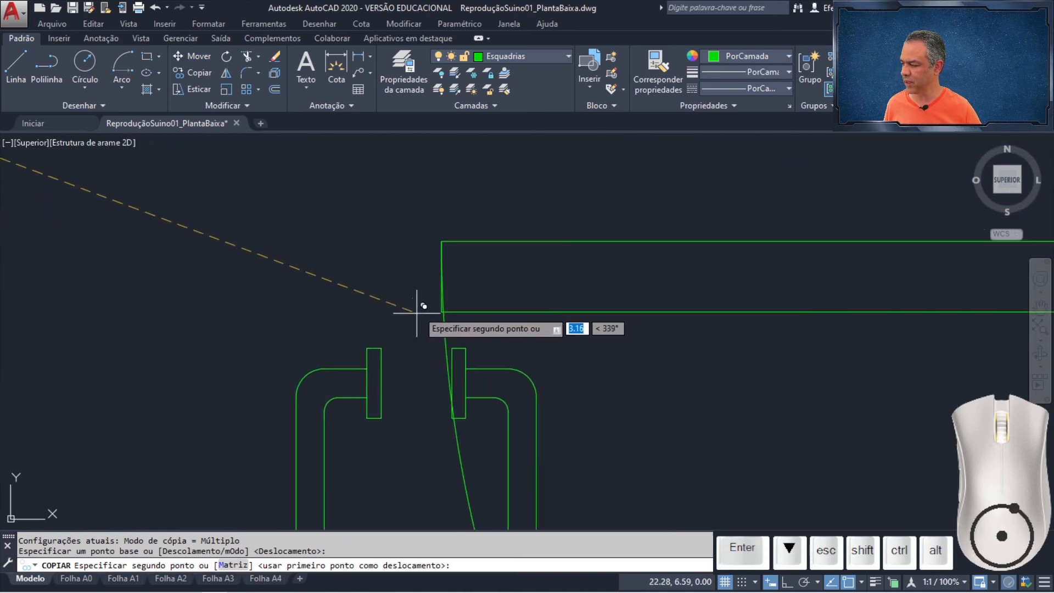
pyautogui.click(442, 277)
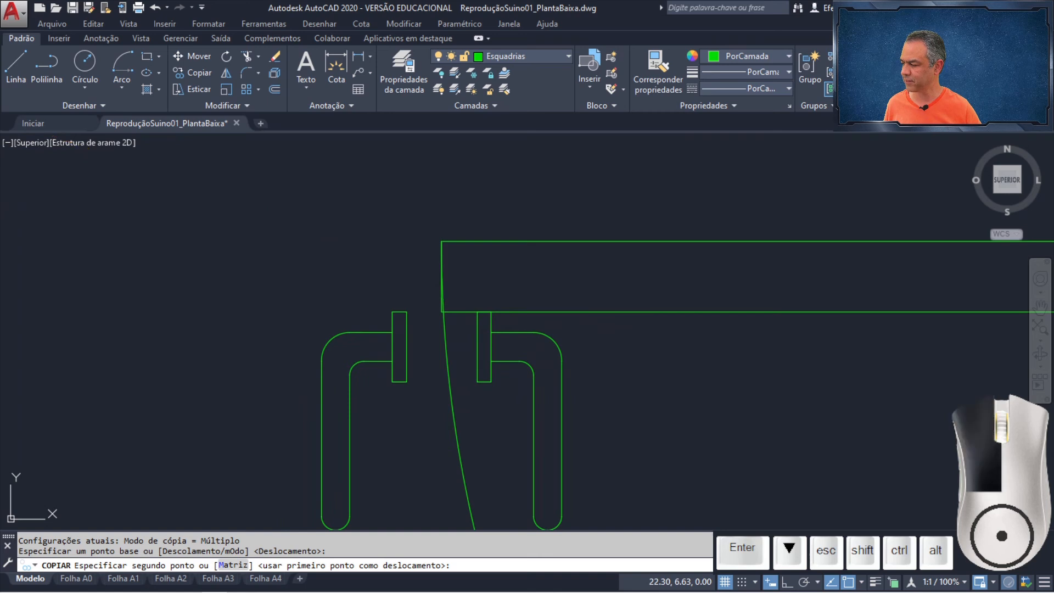
pyautogui.press('Return')
# Rotate the copied handle pair 90° about the tip midpoint of the entrance's upper leaf
pyautogui.moveTo(344, 263); pyautogui.dragTo(330, 212, button='middle')
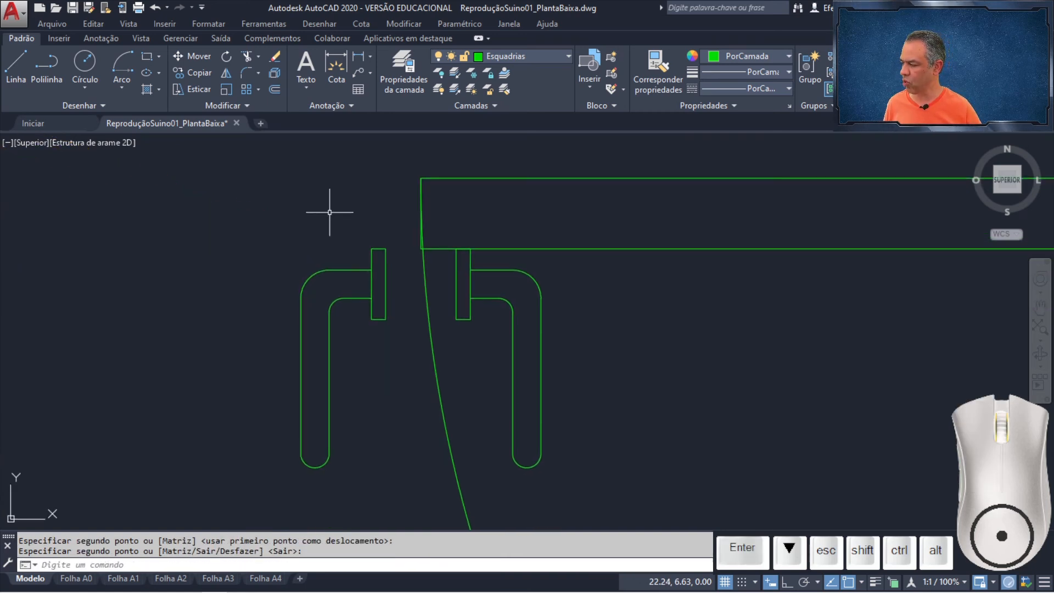
pyautogui.click(228, 55)
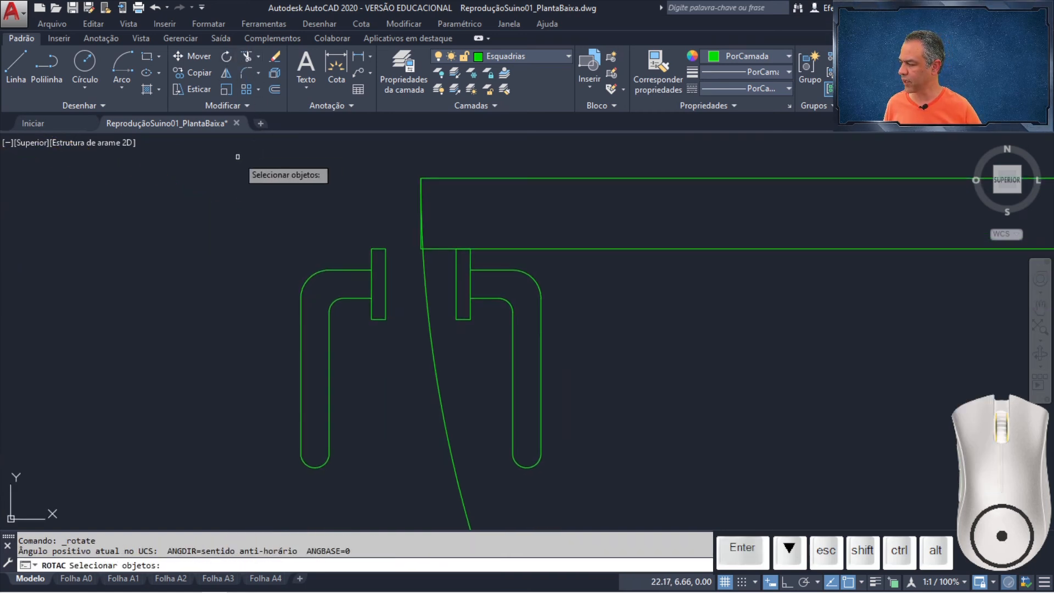
pyautogui.click(238, 157)
pyautogui.click(556, 487)
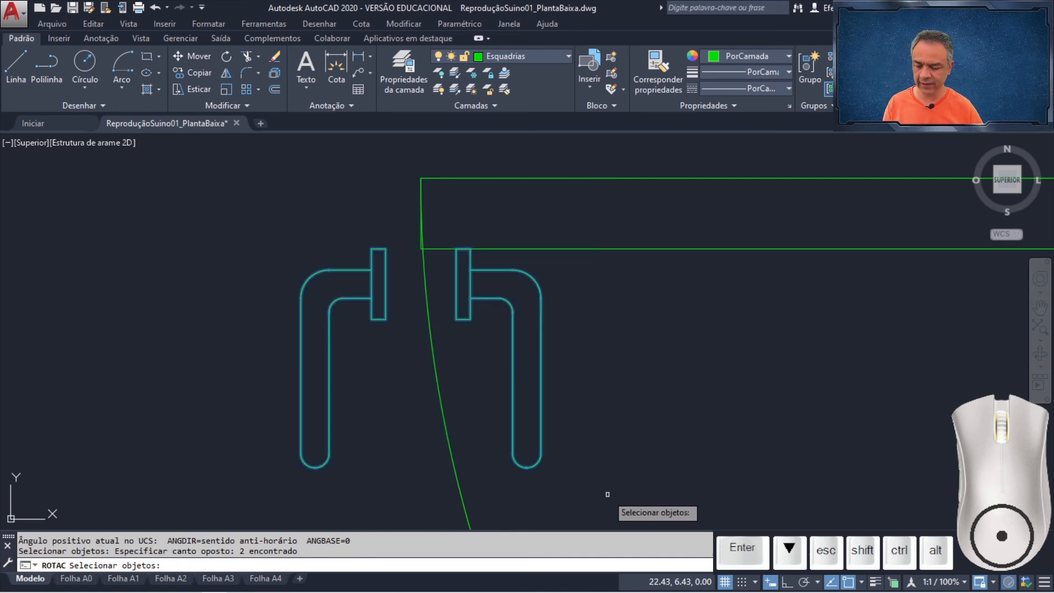
pyautogui.press('Return')
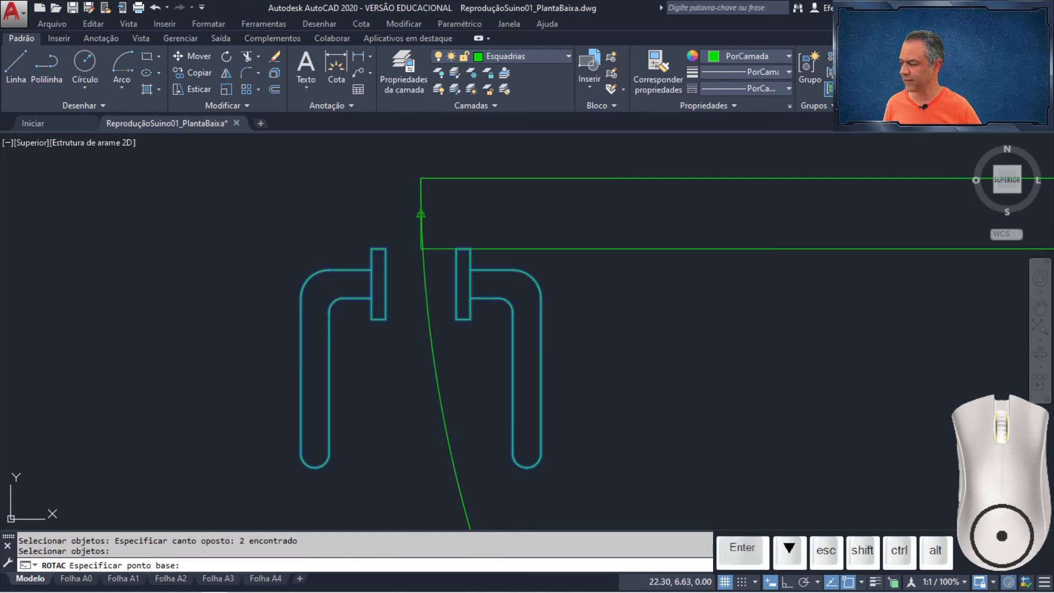
pyautogui.click(421, 213)
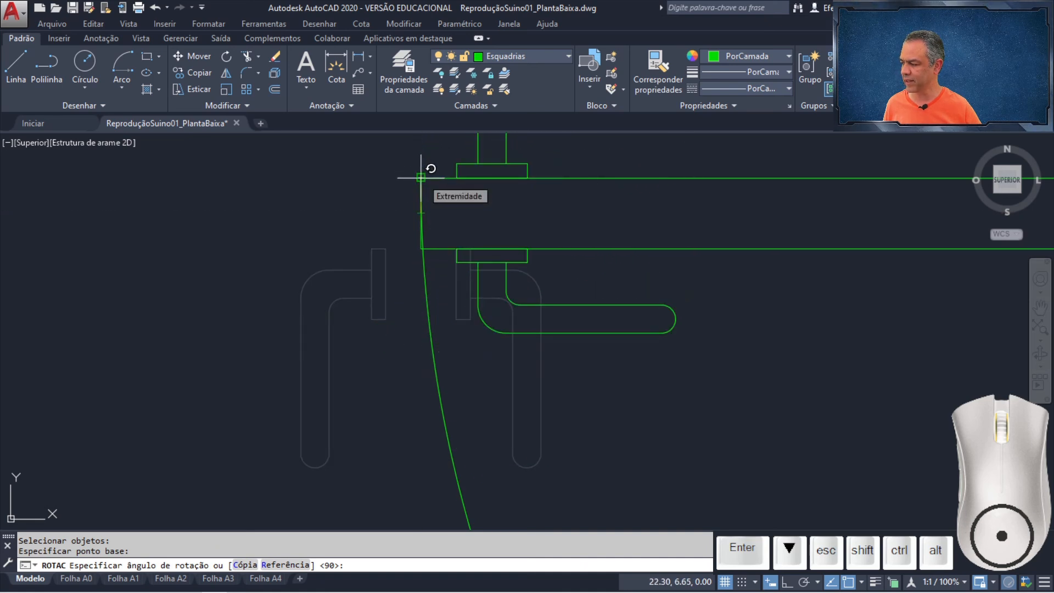
pyautogui.click(421, 177)
# Mirror the complete double entrance door with its handles about the building's vertical midline to the corridor's left end, keeping the original
pyautogui.scroll(-5, 467, 255)
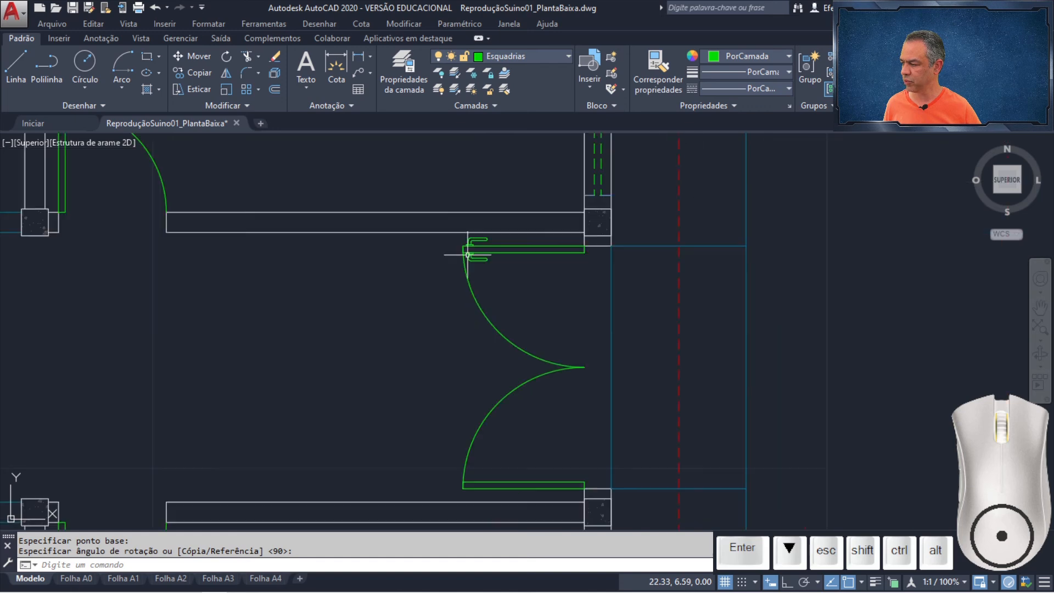
pyautogui.moveTo(522, 293); pyautogui.dragTo(495, 243, button='middle')
pyautogui.click(223, 74)
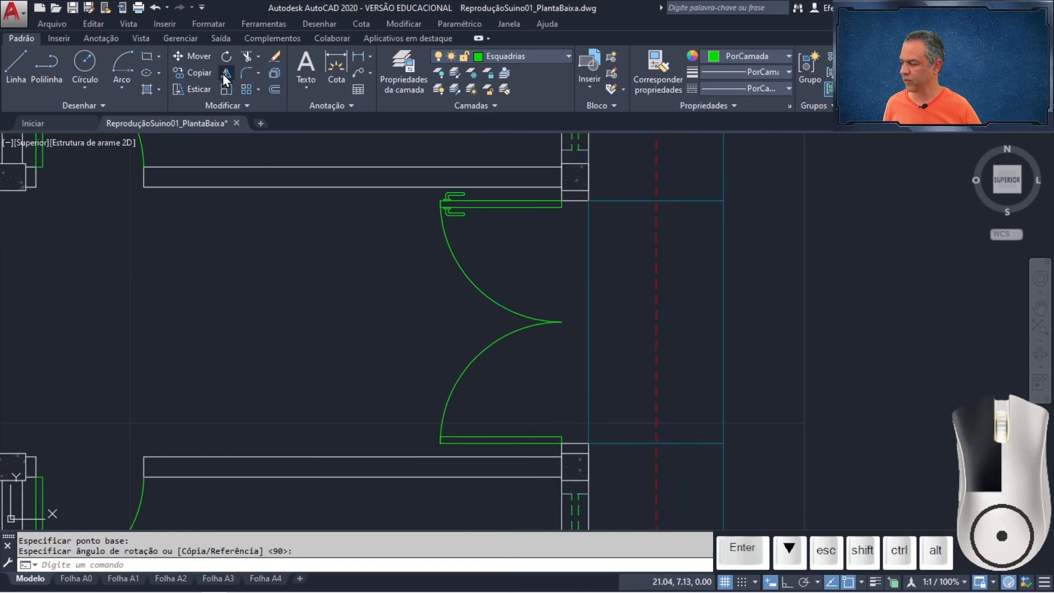
pyautogui.click(411, 193)
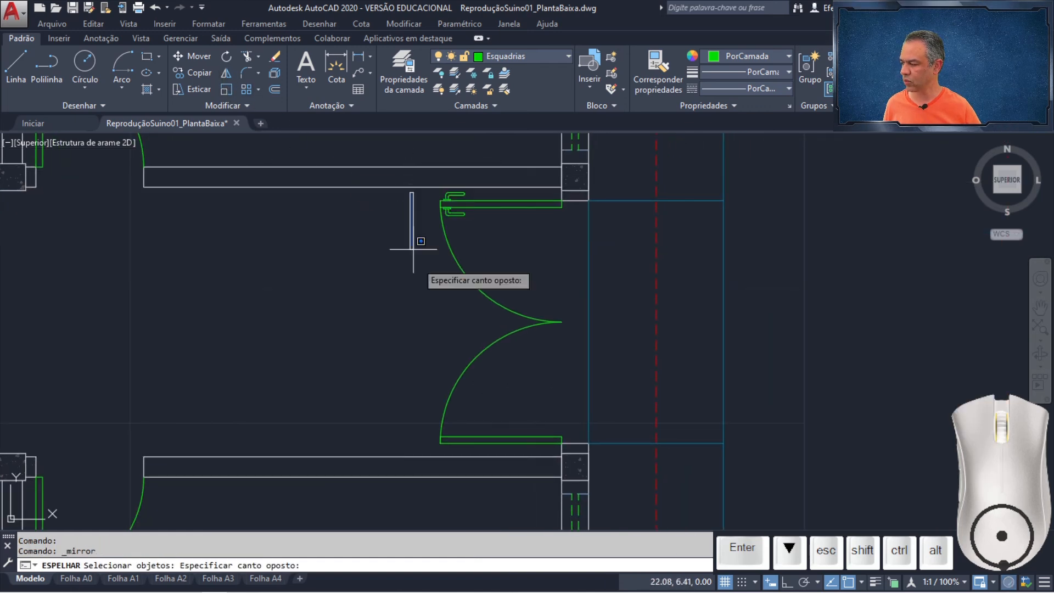
pyautogui.click(587, 445)
pyautogui.click(583, 280)
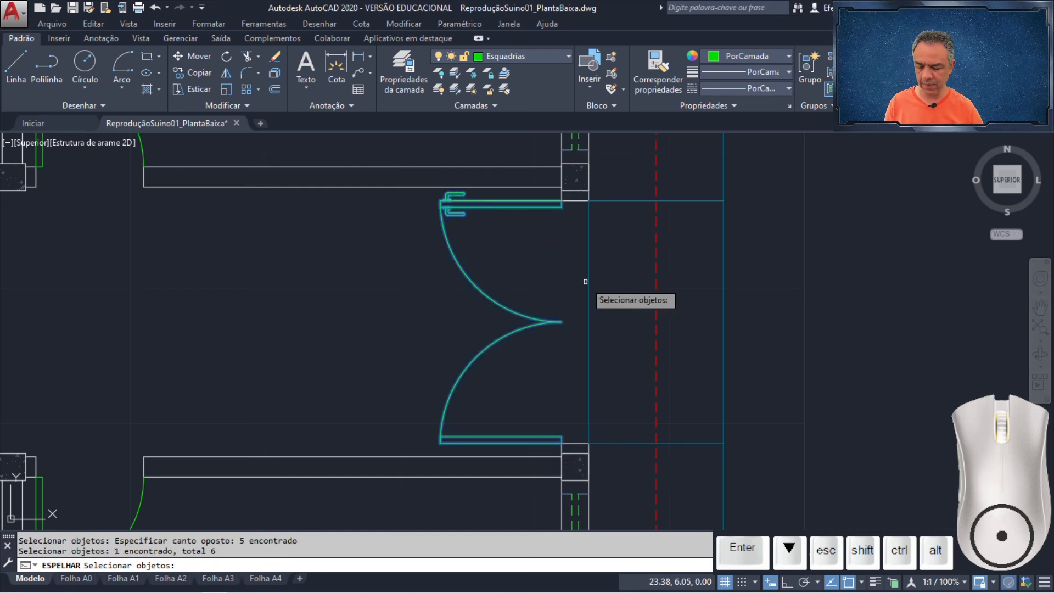
pyautogui.press('Return')
pyautogui.scroll(-3, 329, 302)
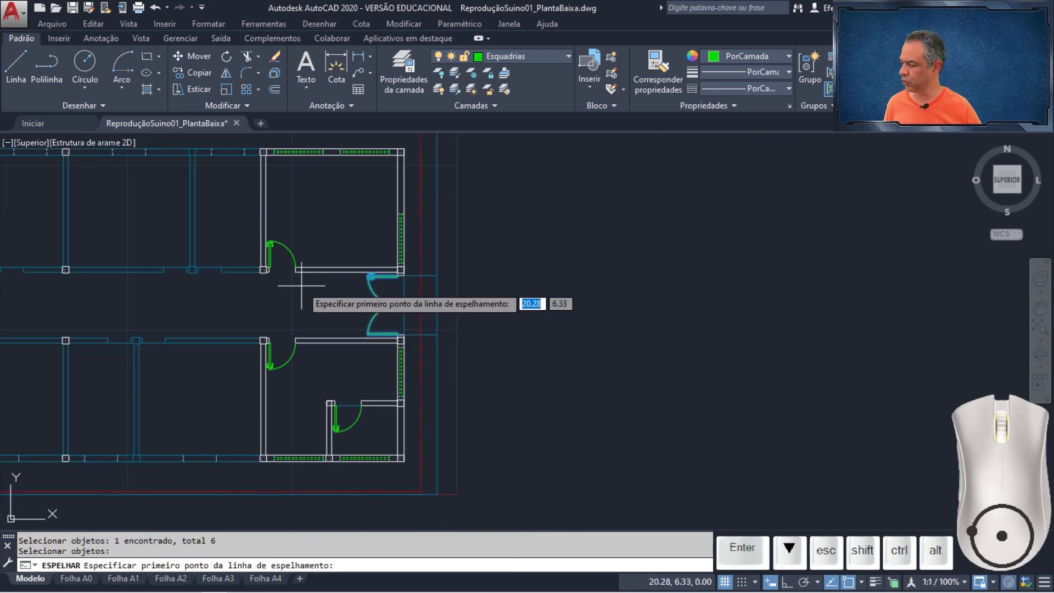
pyautogui.scroll(-2, 302, 285)
pyautogui.moveTo(301, 286)
pyautogui.mouseDown(button='middle')
pyautogui.moveTo(609, 303)
pyautogui.moveTo(623, 293)
pyautogui.mouseUp(button='middle')
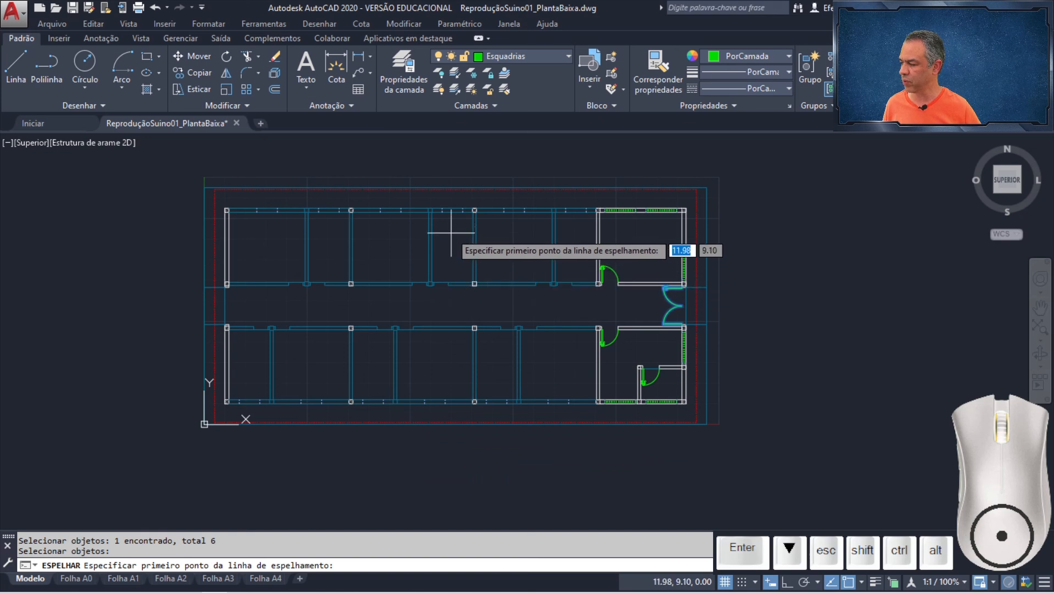
pyautogui.click(456, 189)
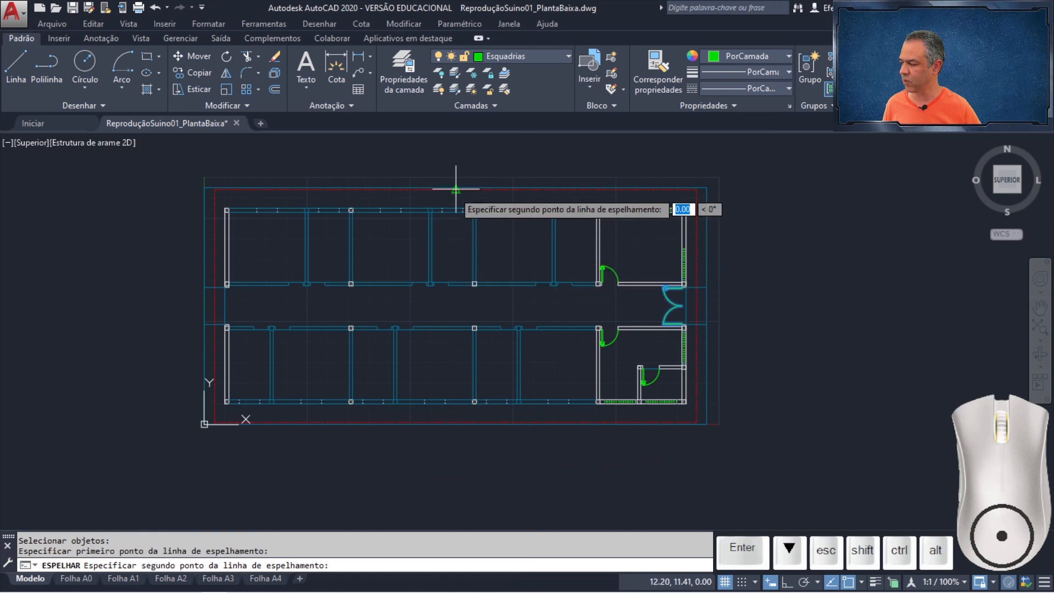
pyautogui.click(456, 424)
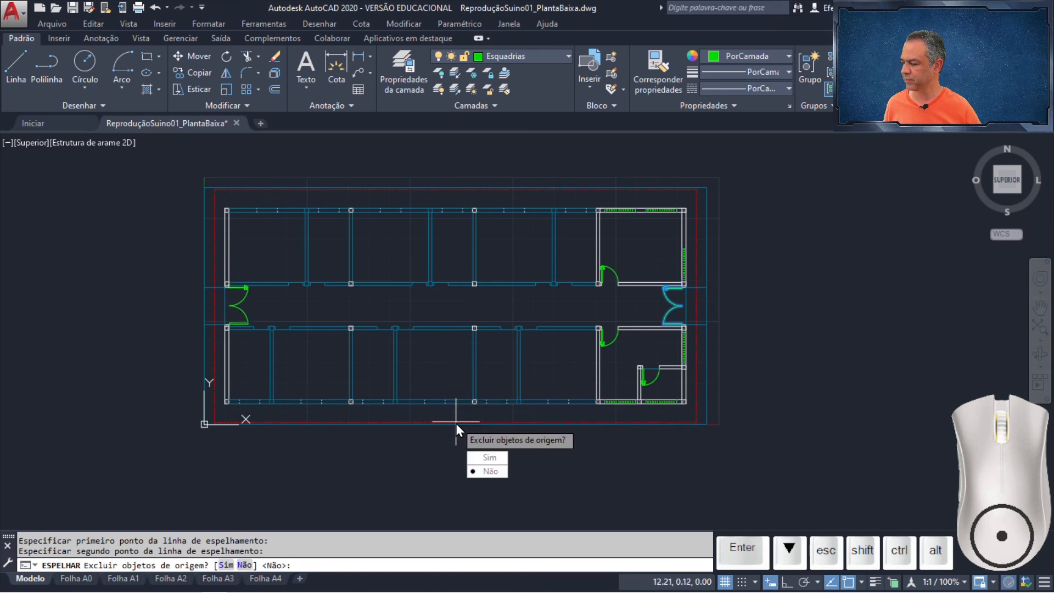
pyautogui.click(488, 471)
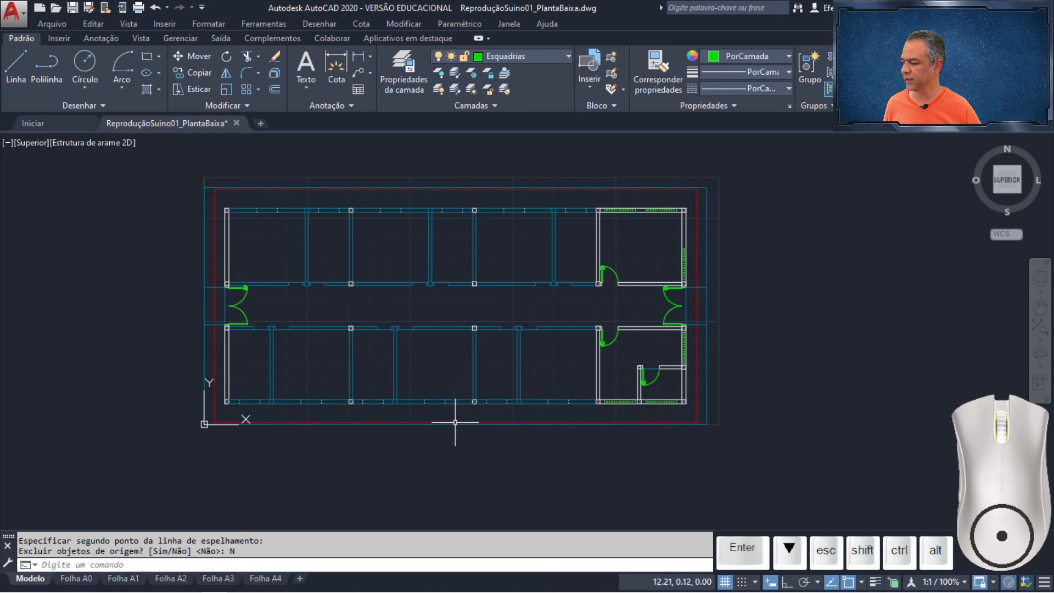
# Move the left entrance's handle pair from the midpoint of the upper leaf's tip to the midpoint of the lower leaf's tip
pyautogui.scroll(6, 213, 309)
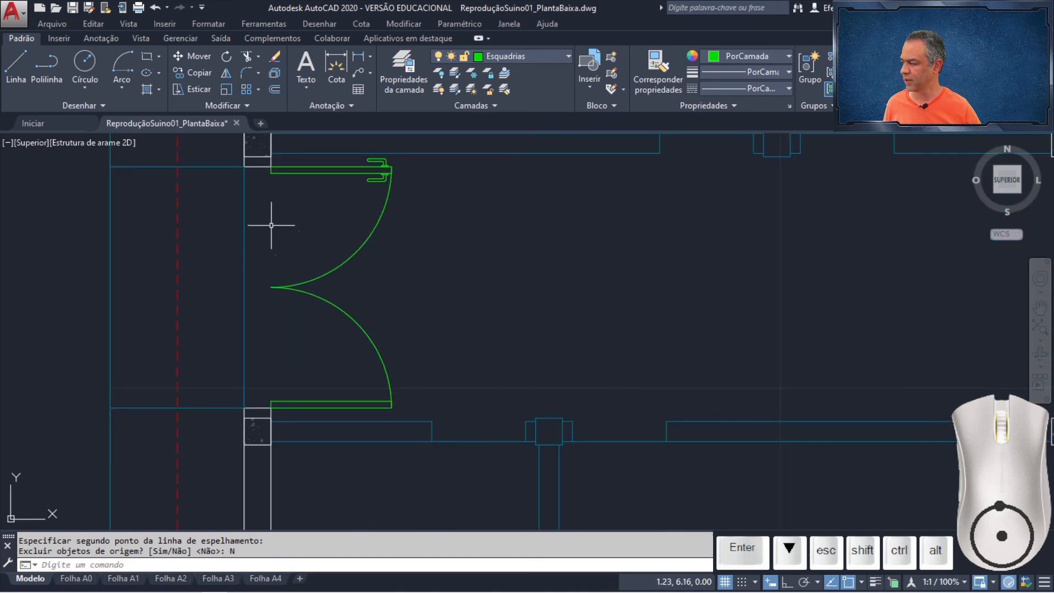
pyautogui.click(194, 56)
pyautogui.scroll(2, 330, 165)
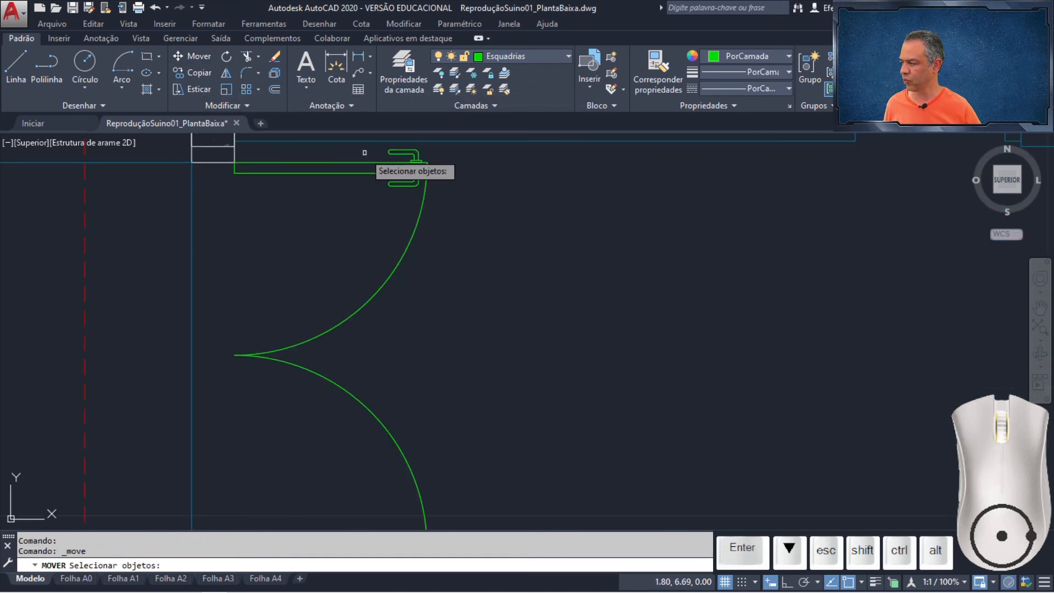
pyautogui.click(384, 141)
pyautogui.click(441, 221)
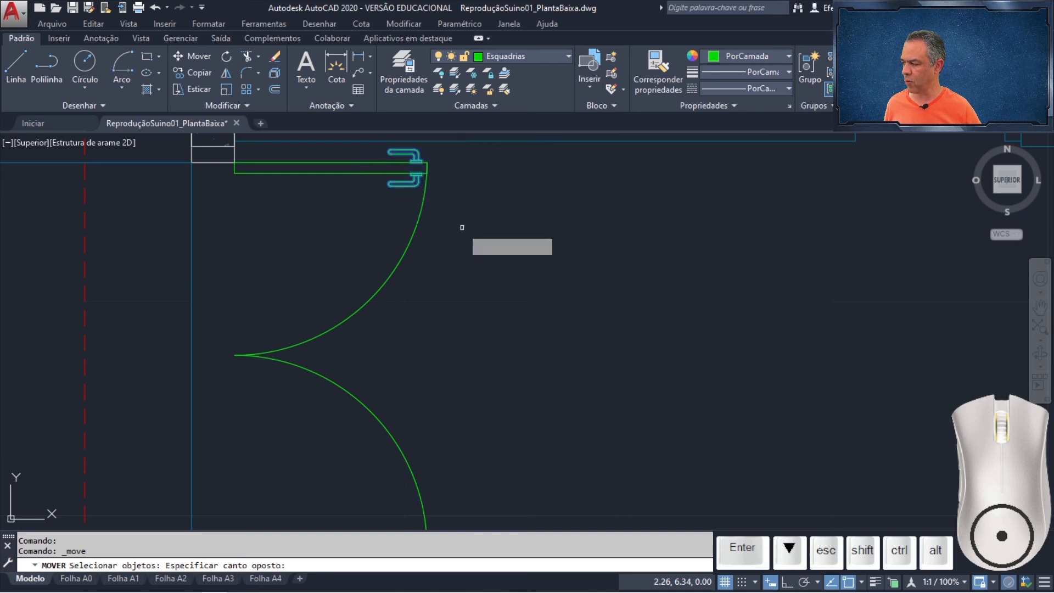
pyautogui.press('Return')
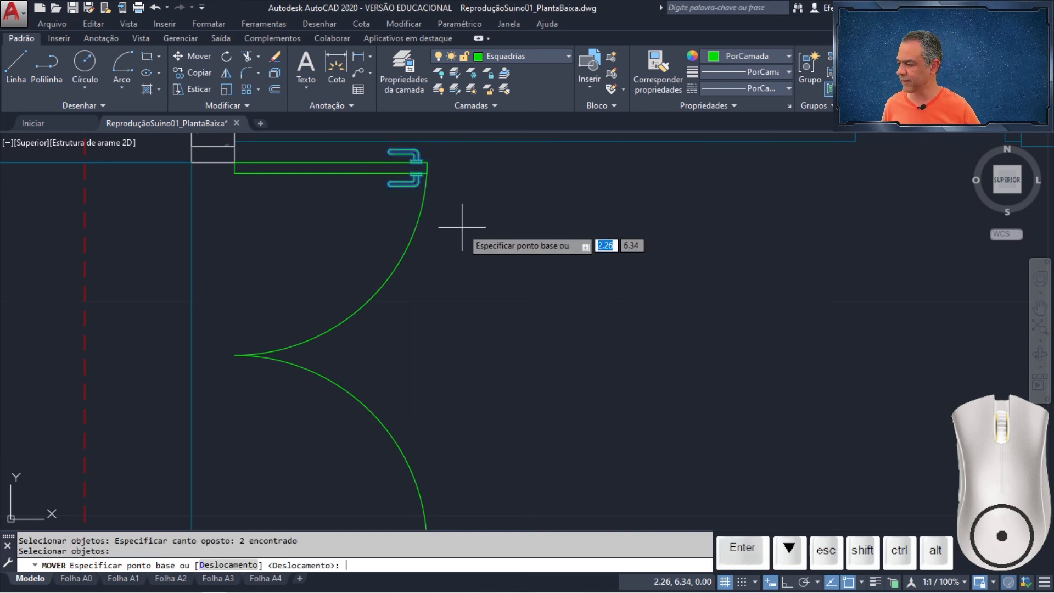
pyautogui.scroll(4, 434, 165)
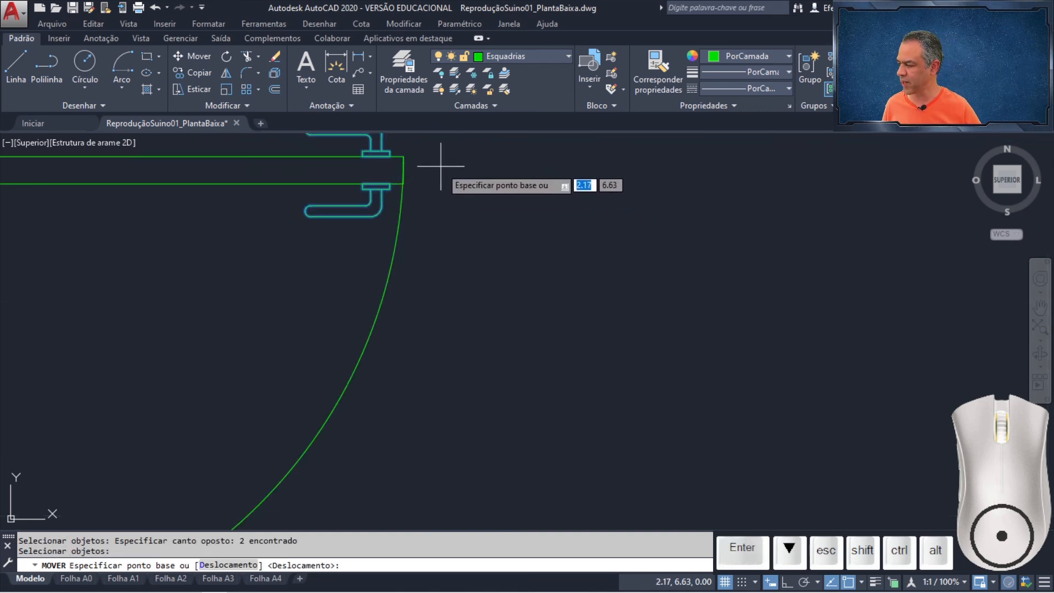
pyautogui.click(404, 170)
pyautogui.scroll(-3, 483, 245)
pyautogui.scroll(-1, 493, 370)
pyautogui.moveTo(493, 385); pyautogui.dragTo(474, 262, button='middle')
pyautogui.scroll(2, 467, 294)
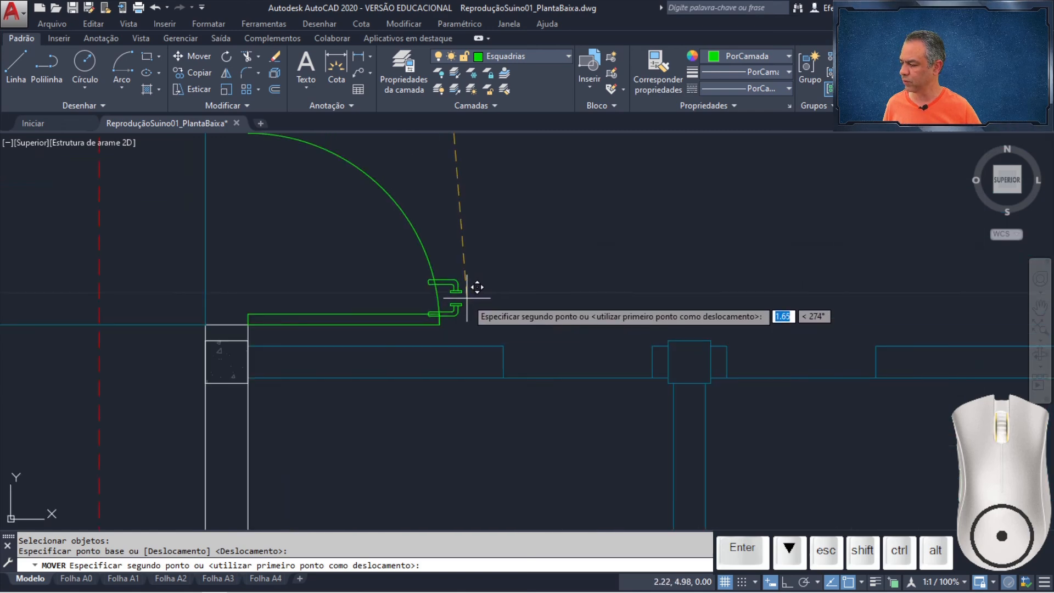
pyautogui.scroll(5, 467, 298)
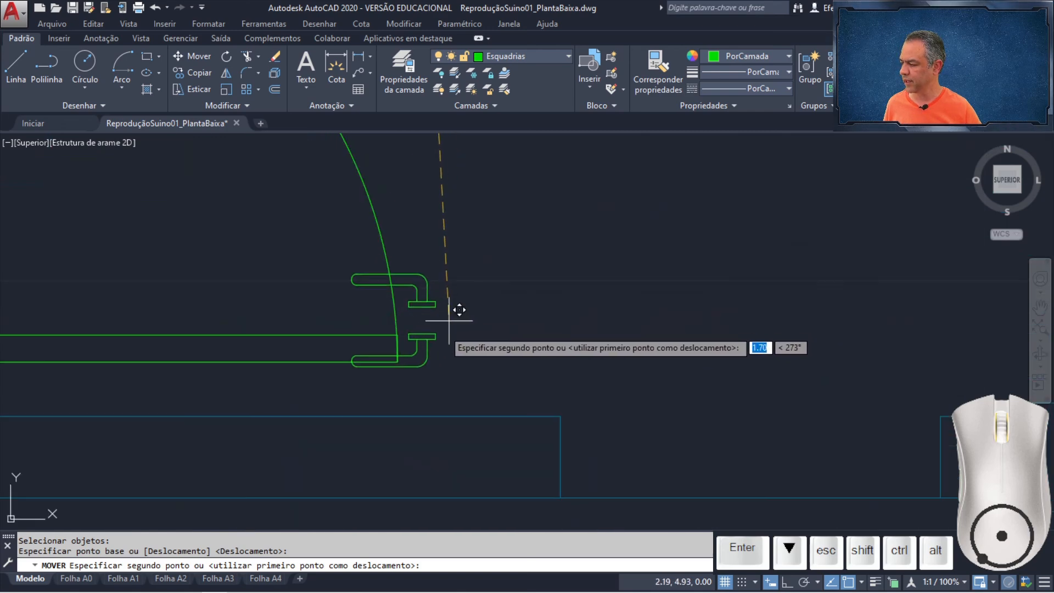
pyautogui.click(407, 337)
# Draw a 0.03 by 0.7 gate leaf rectangle upward from the opening's upper corner just right of the upper row's rightmost partition pillar
pyautogui.middleClick(494, 324)
pyautogui.middleClick(494, 324)
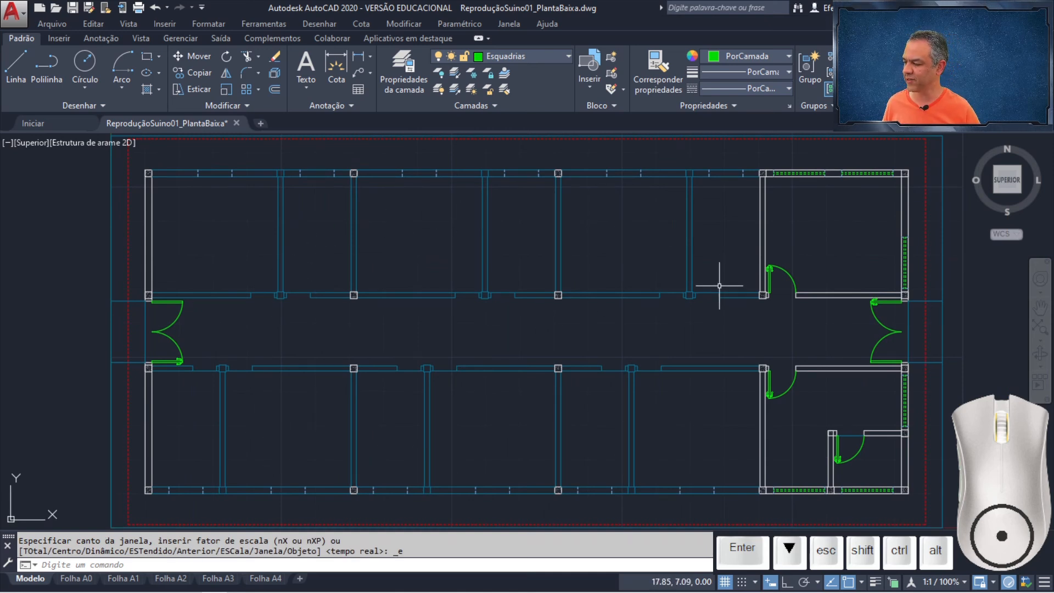
pyautogui.scroll(8, 719, 286)
pyautogui.moveTo(696, 259); pyautogui.dragTo(508, 246, button='middle')
pyautogui.scroll(2, 489, 318)
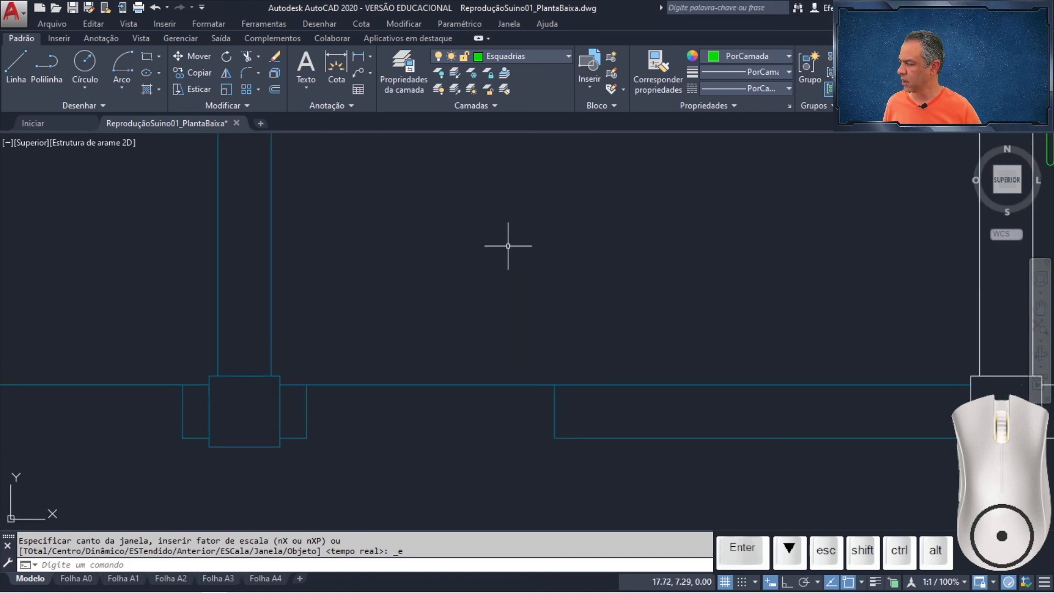
pyautogui.click(146, 56)
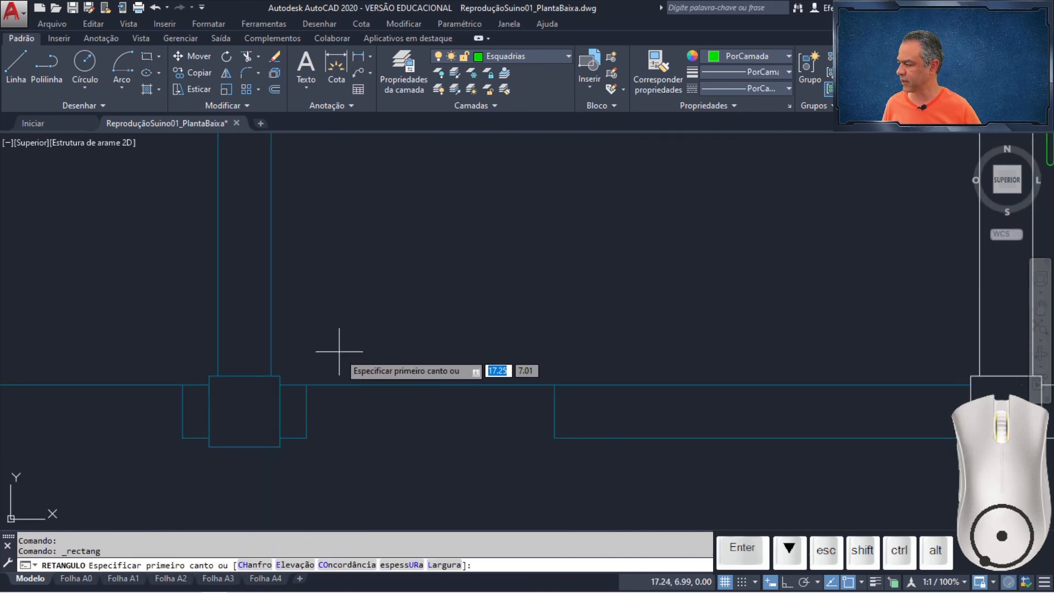
pyautogui.click(306, 385)
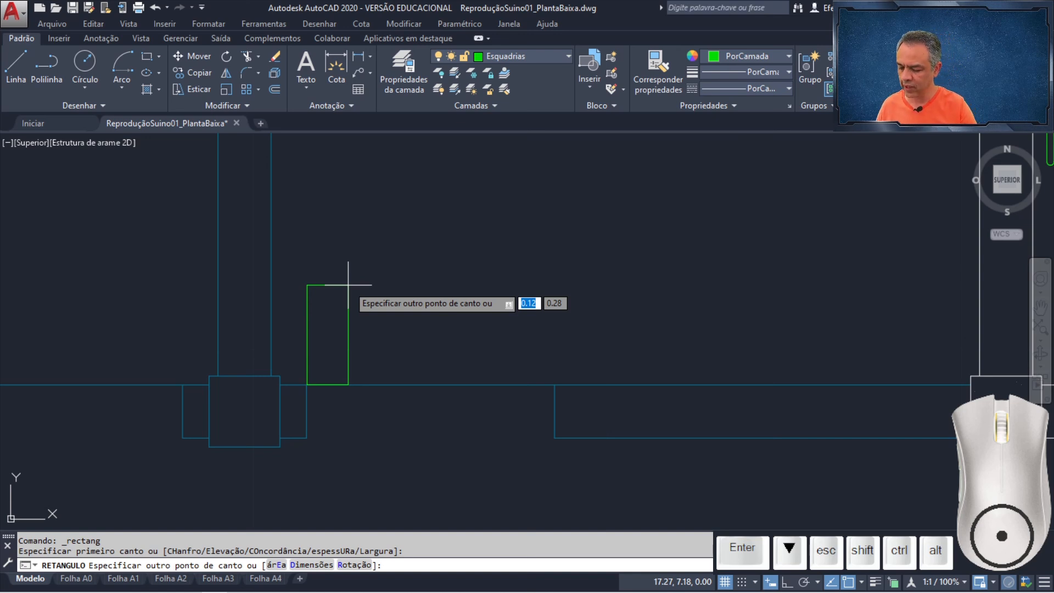
pyautogui.write('@')
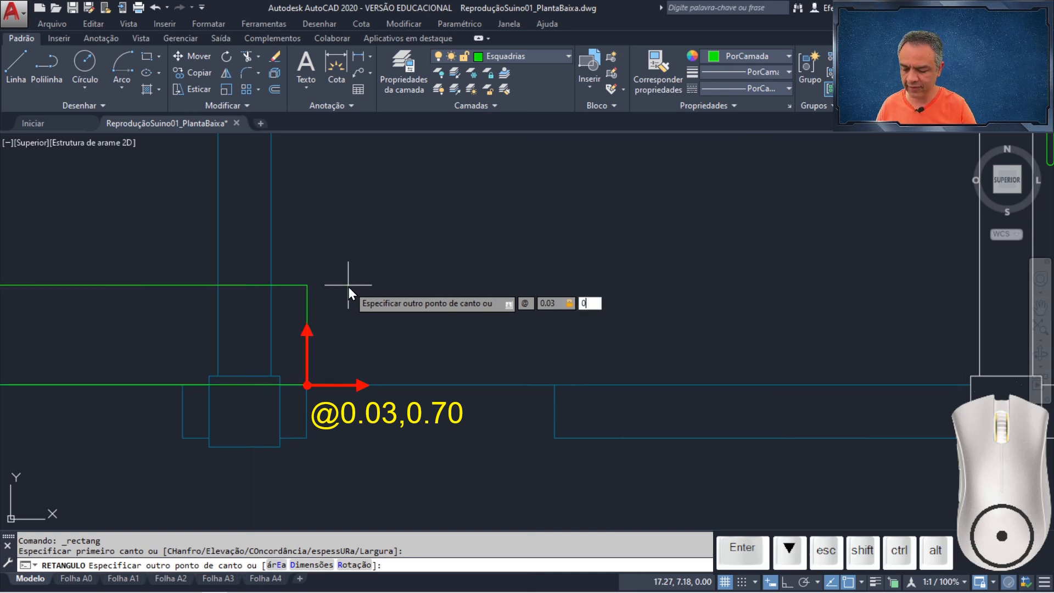
pyautogui.write('0.03,0.7')
pyautogui.press('Return')
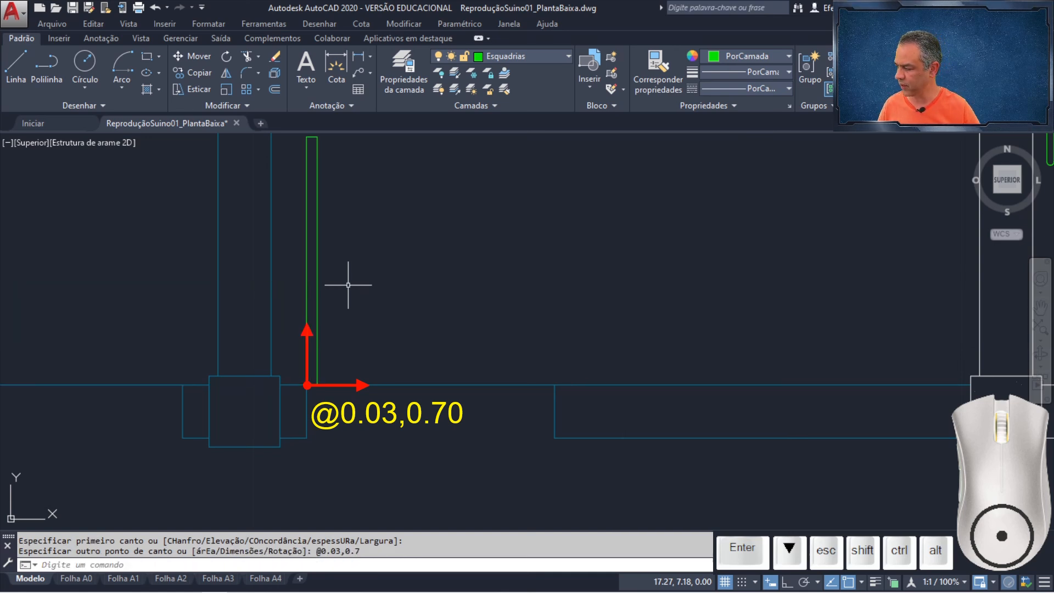
# Draw the gate's swing arc from the opening's opposite upper corner, centred on the leaf's hinge corner and ending at the leaf's tip
pyautogui.click(125, 58)
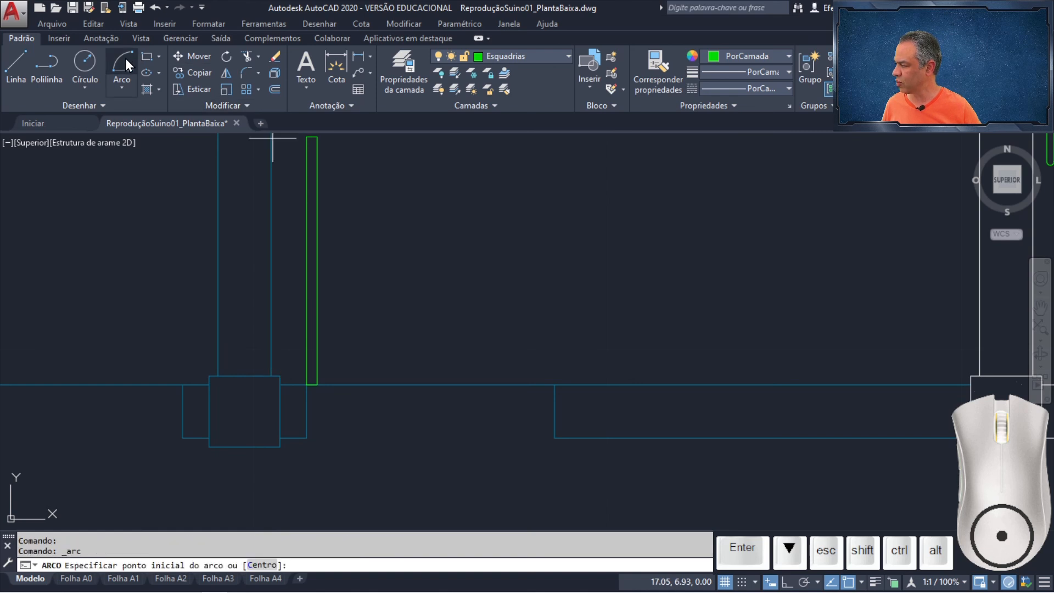
pyautogui.click(554, 385)
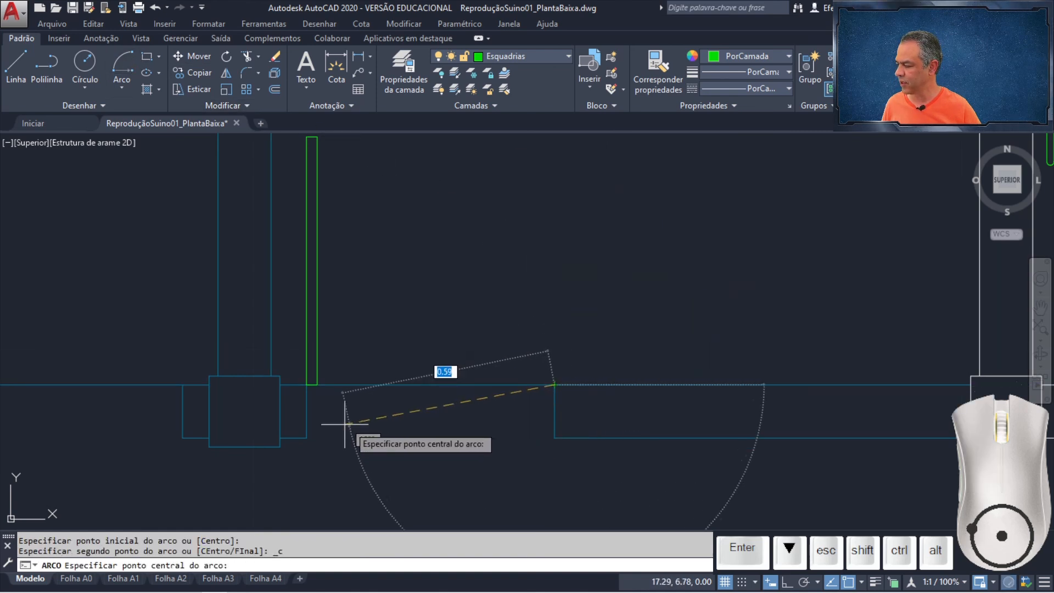
pyautogui.click(307, 385)
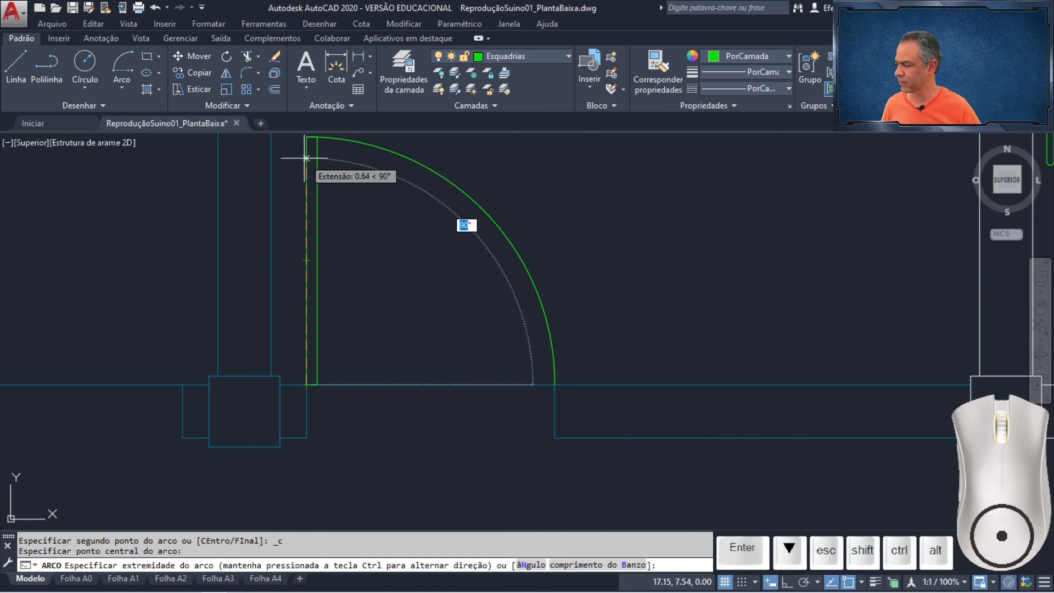
pyautogui.click(309, 143)
# Mirror the gate leaf and swing arc about the partition pillar's vertical midline, keeping the originals
pyautogui.click(228, 73)
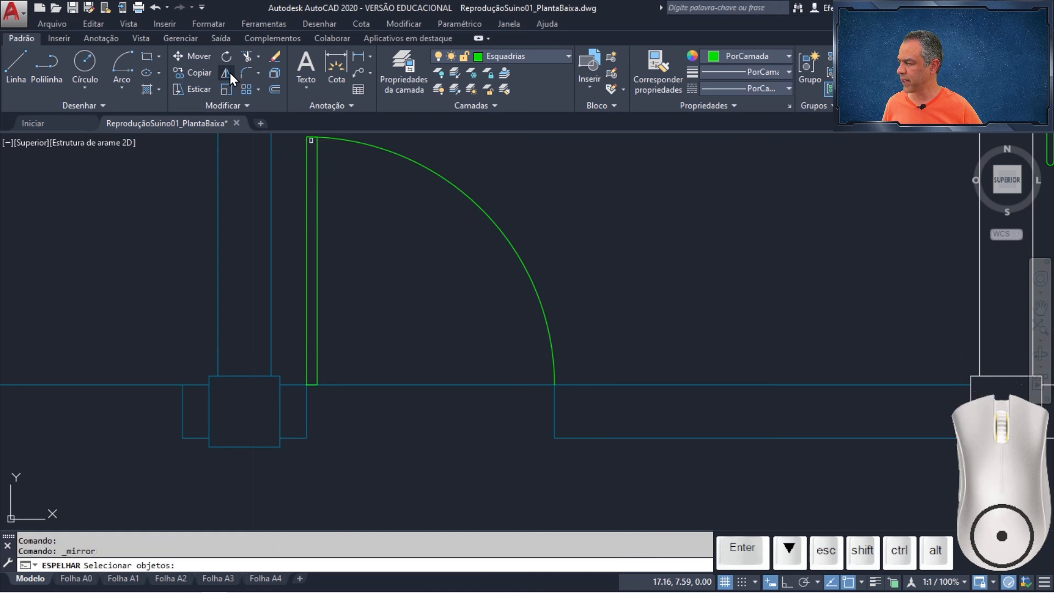
pyautogui.click(294, 237)
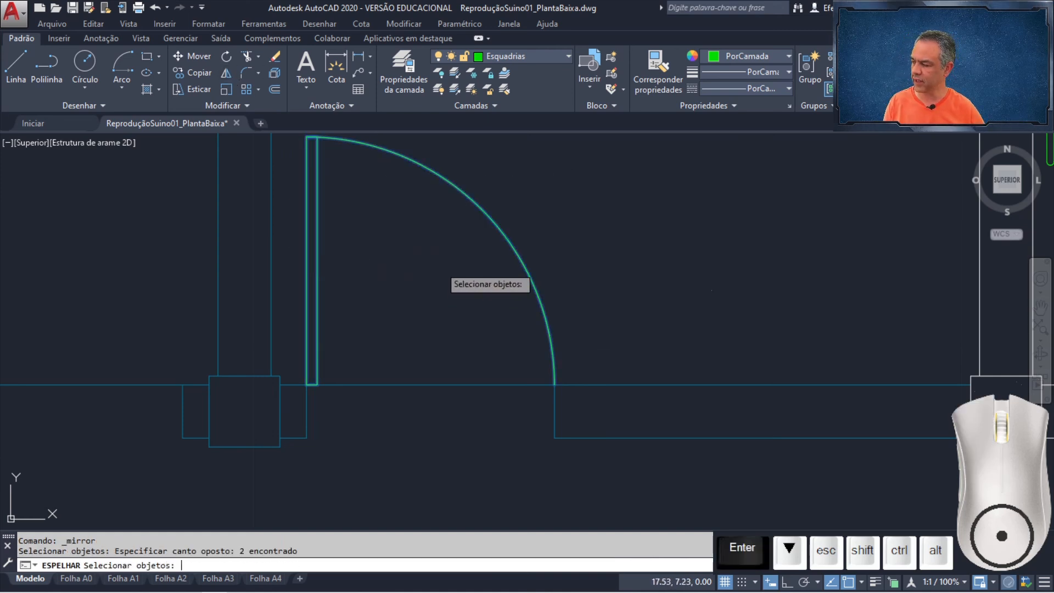
pyautogui.press('Return')
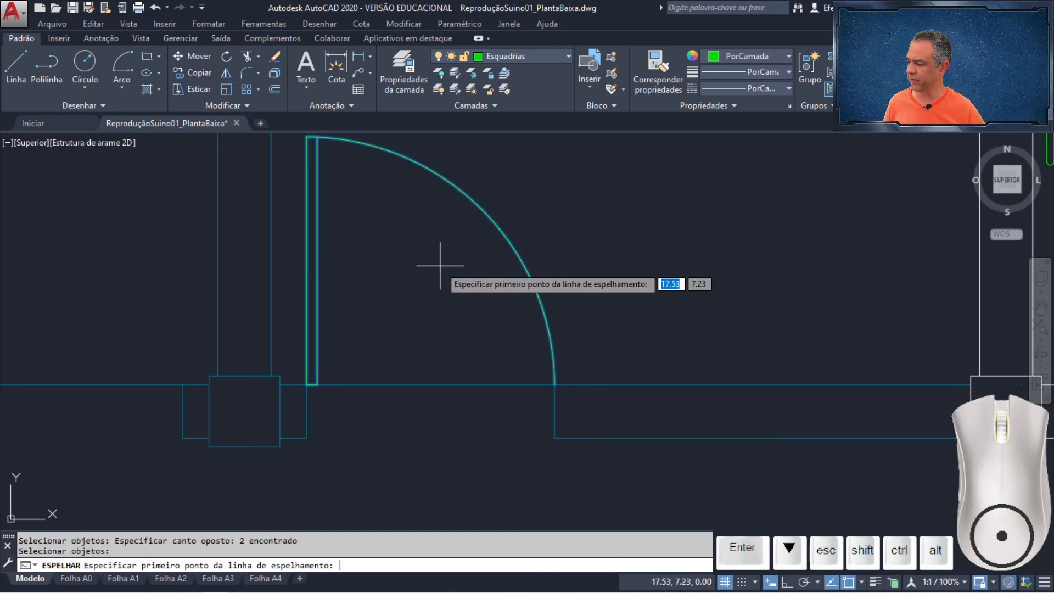
pyautogui.click(244, 446)
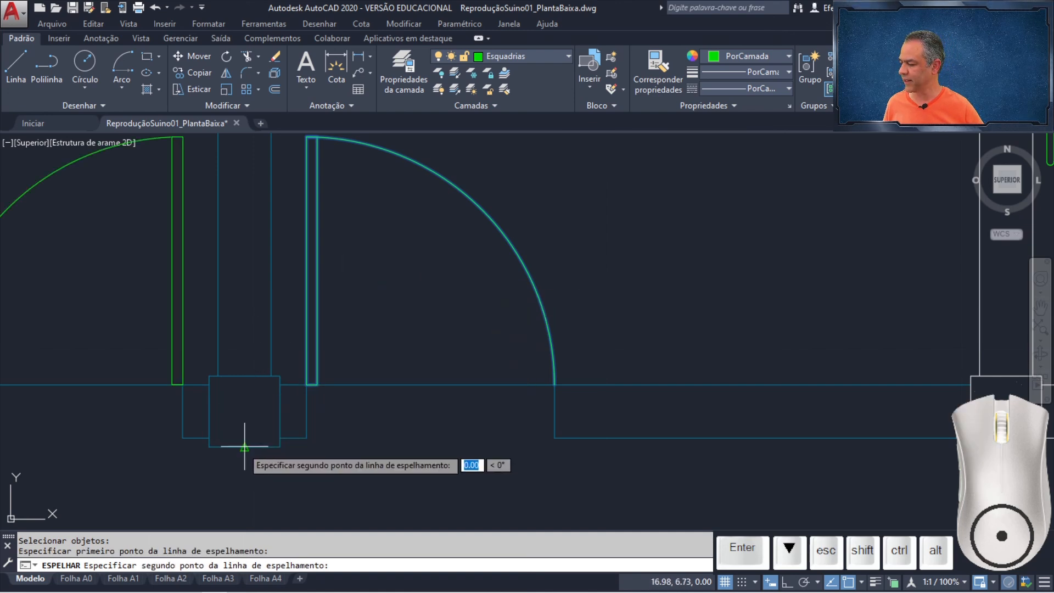
pyautogui.click(244, 377)
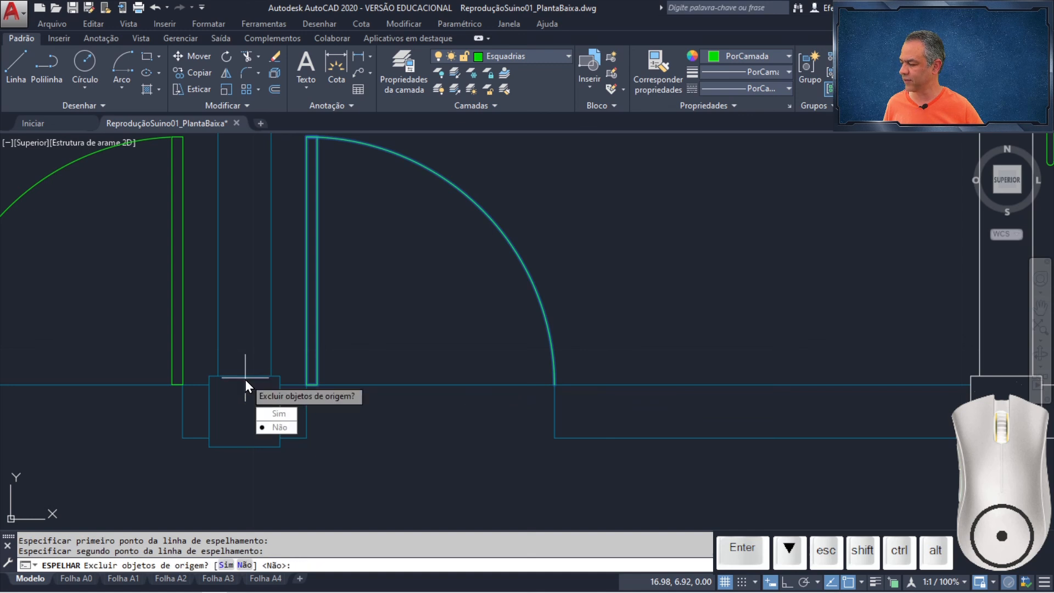
pyautogui.click(277, 428)
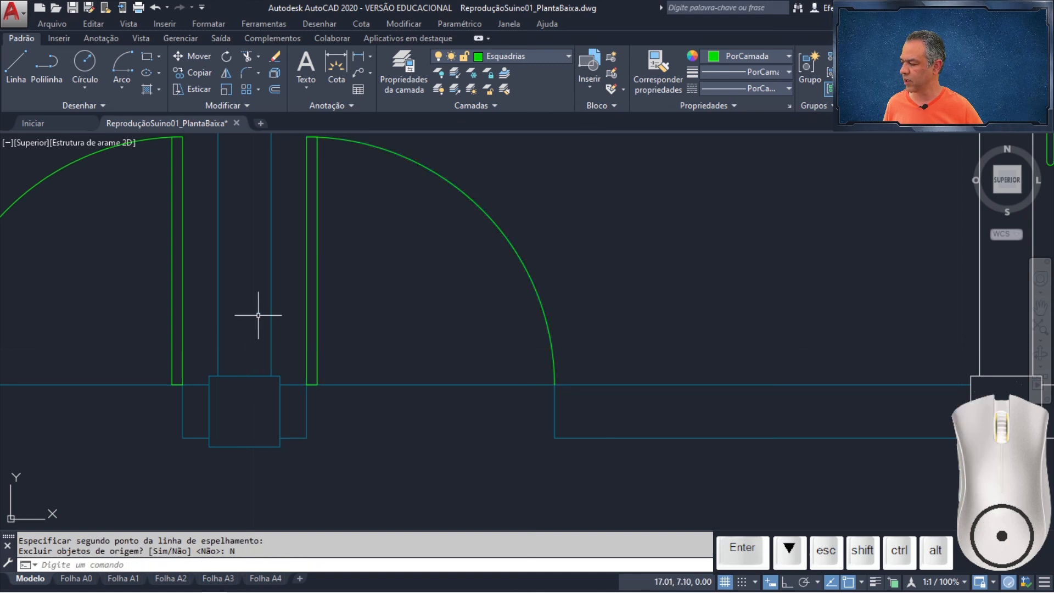
# Copy both gates from the midpoint of the pillar's bottom edge to the same point on the other two partition pillars in the upper row
pyautogui.scroll(-3, 259, 305)
pyautogui.moveTo(270, 312); pyautogui.dragTo(553, 350, button='middle')
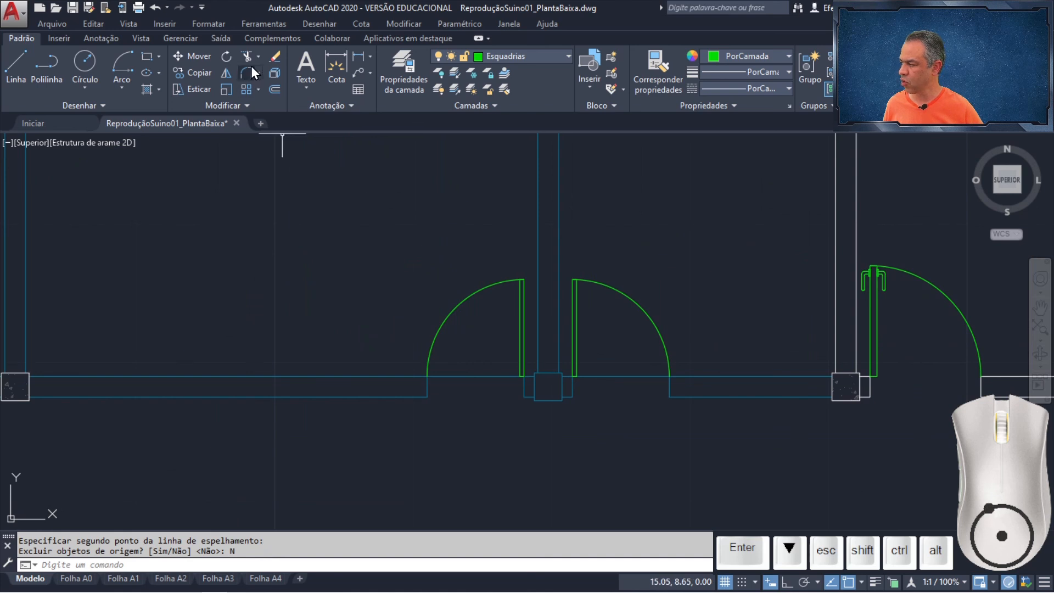
pyautogui.click(205, 74)
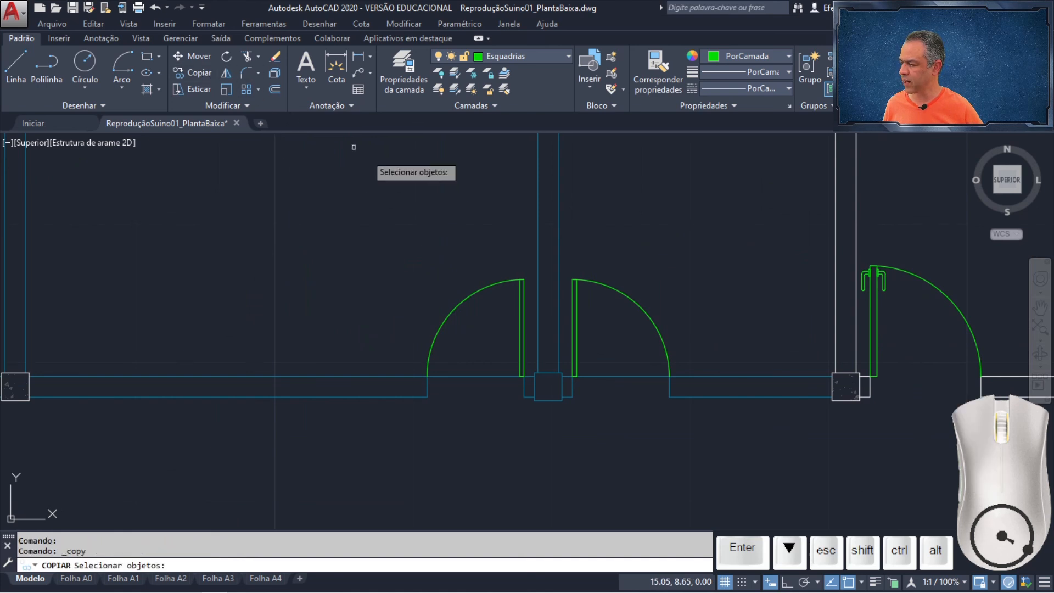
pyautogui.click(662, 261)
pyautogui.click(568, 352)
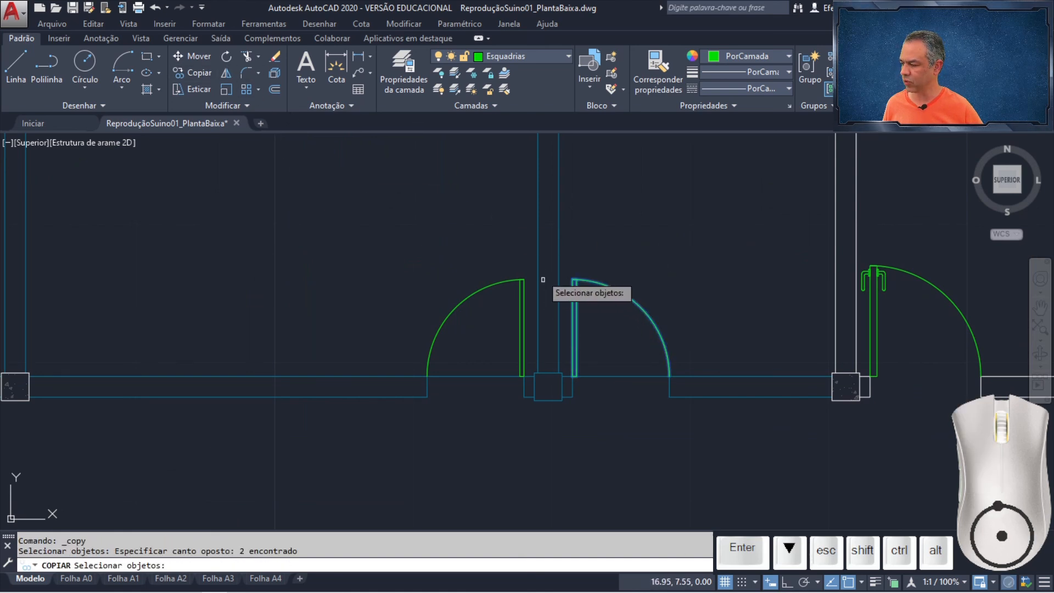
pyautogui.click(529, 258)
pyautogui.click(483, 308)
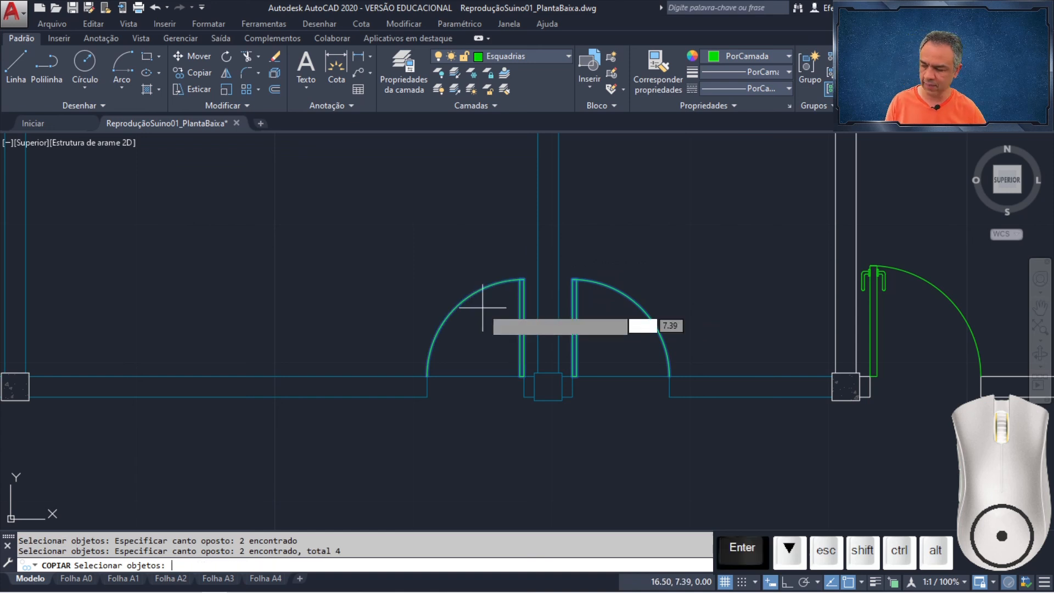
pyautogui.press('Return')
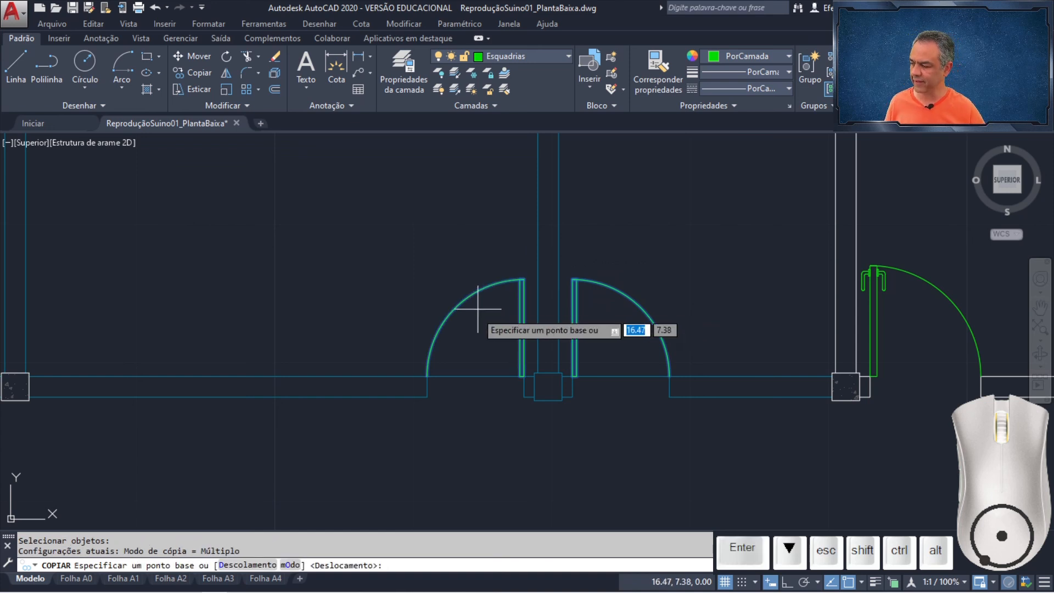
pyautogui.click(549, 401)
pyautogui.scroll(-4, 472, 438)
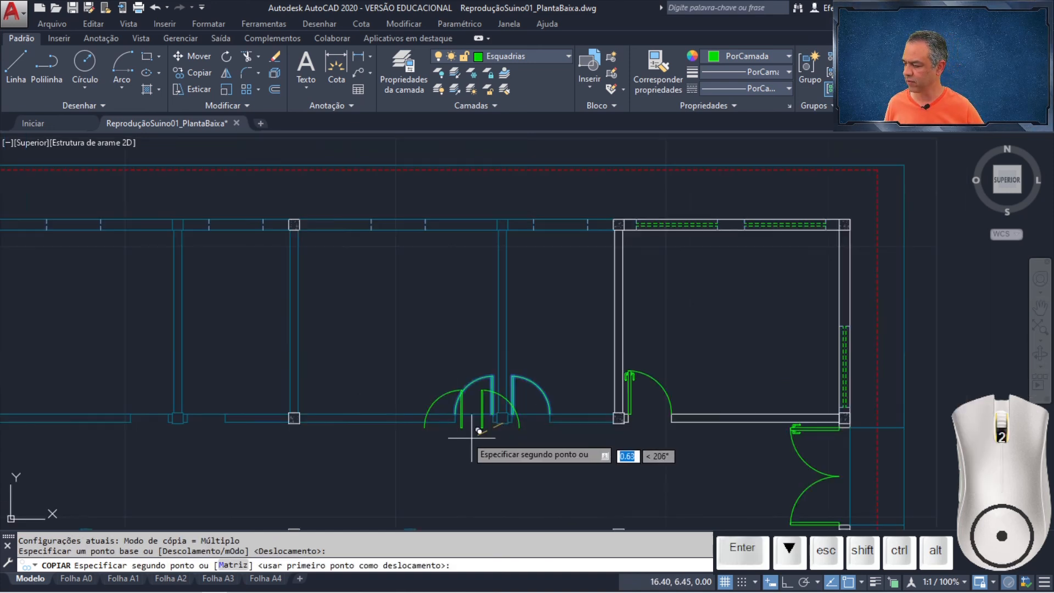
pyautogui.moveTo(322, 392)
pyautogui.mouseDown(button='middle')
pyautogui.moveTo(778, 349)
pyautogui.moveTo(776, 329)
pyautogui.mouseUp(button='middle')
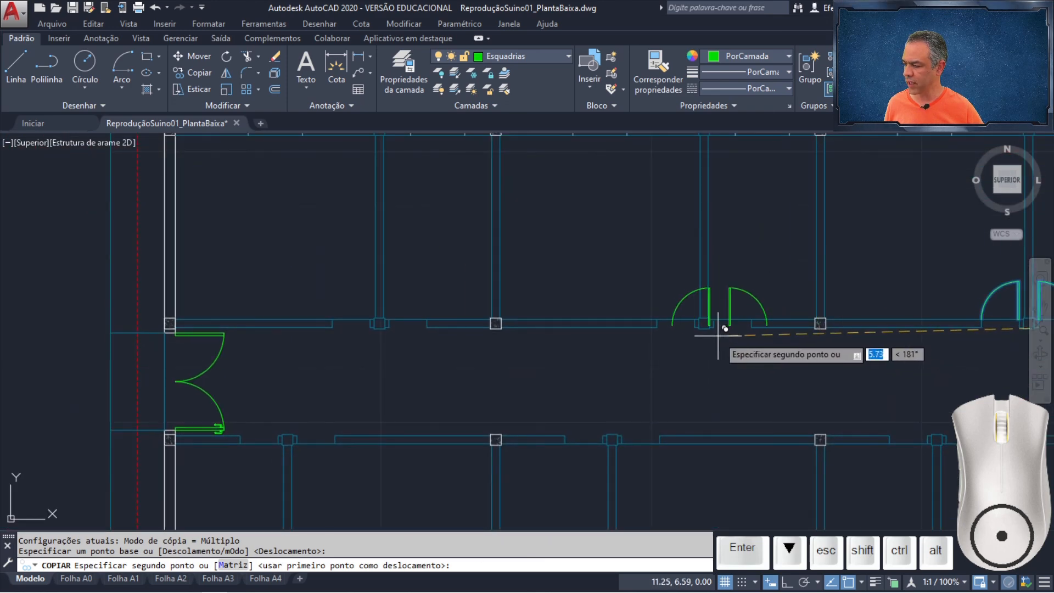
pyautogui.click(704, 326)
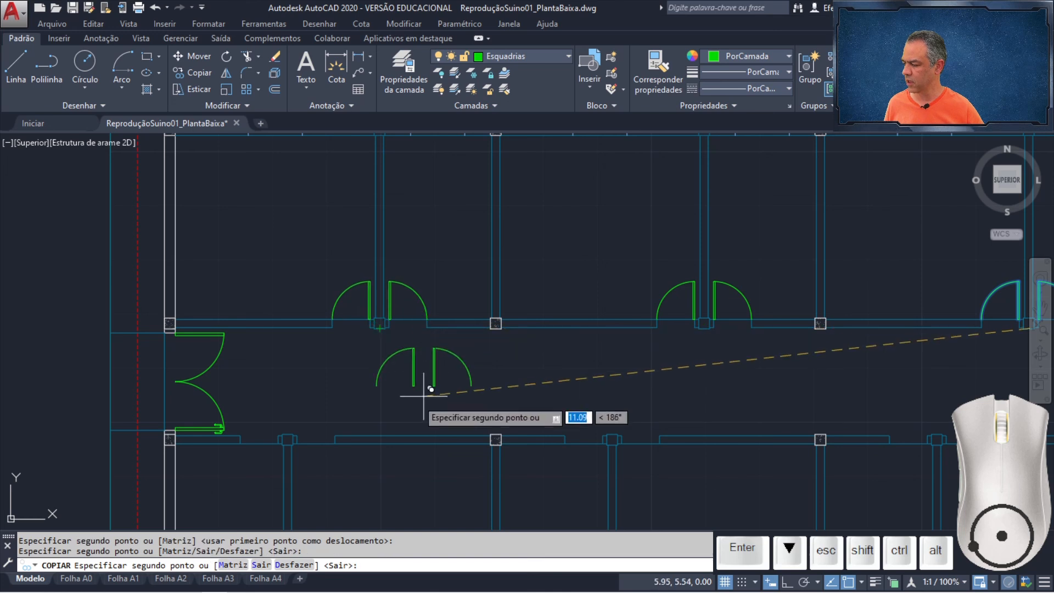
# Place another copy of the gate pair at the bottom-edge midpoint of the lower row's leftmost partition pillar and finish copying
pyautogui.scroll(4, 300, 446)
pyautogui.moveTo(294, 438); pyautogui.dragTo(487, 430, button='middle')
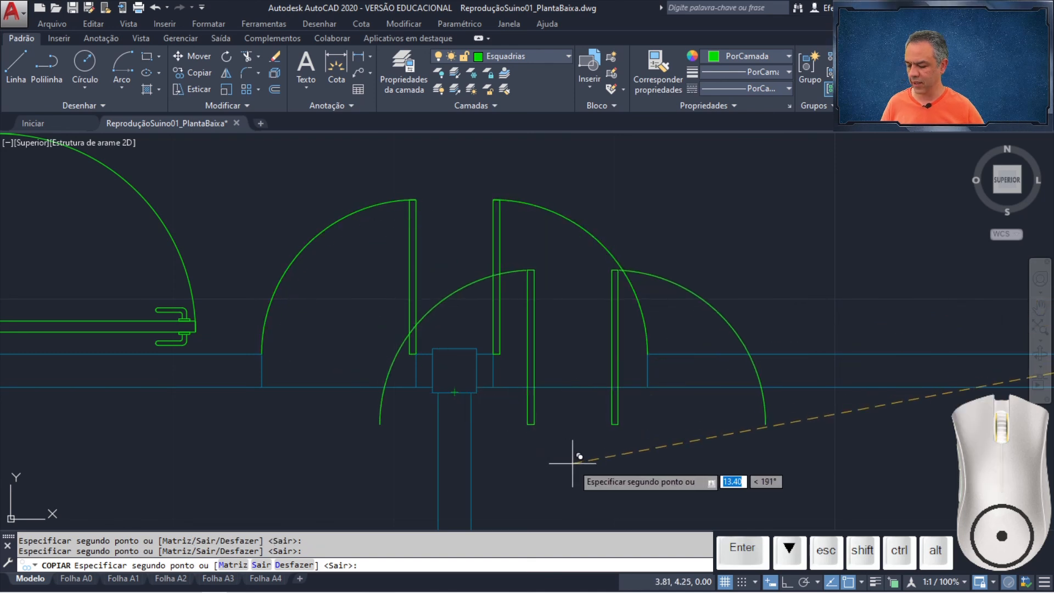
pyautogui.press('Return')
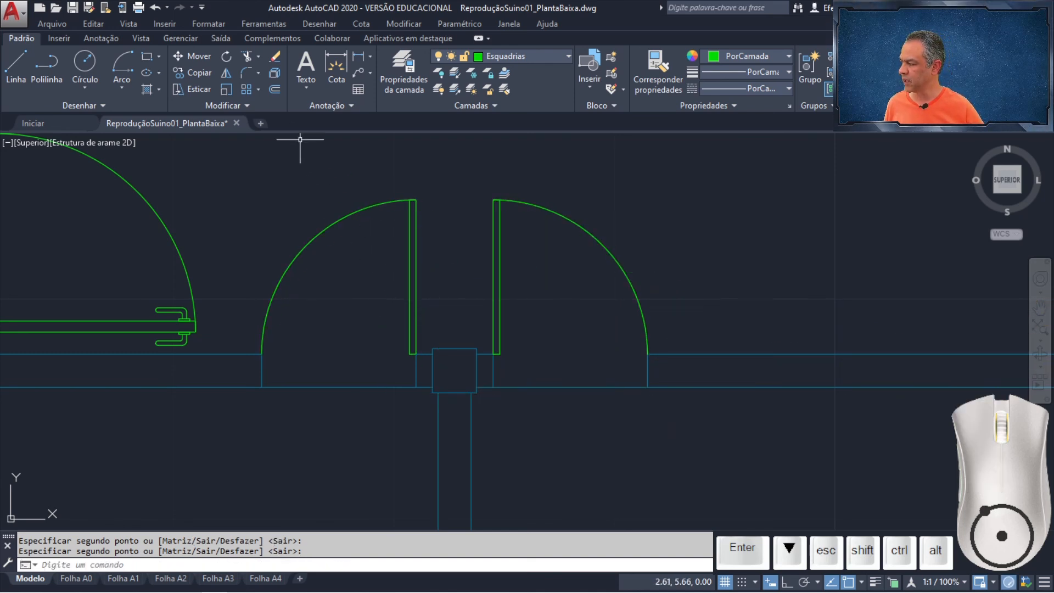
# Mirror the lower row's leftmost gate pair about the opening's horizontal midline, deleting the original gates so the copies swing into the pens
pyautogui.click(226, 74)
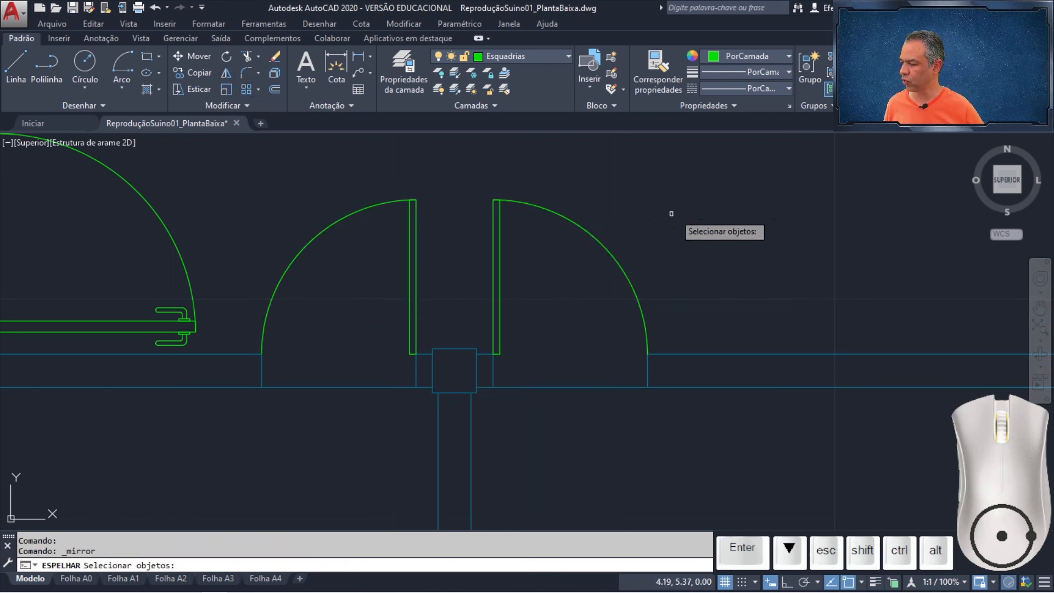
pyautogui.click(697, 199)
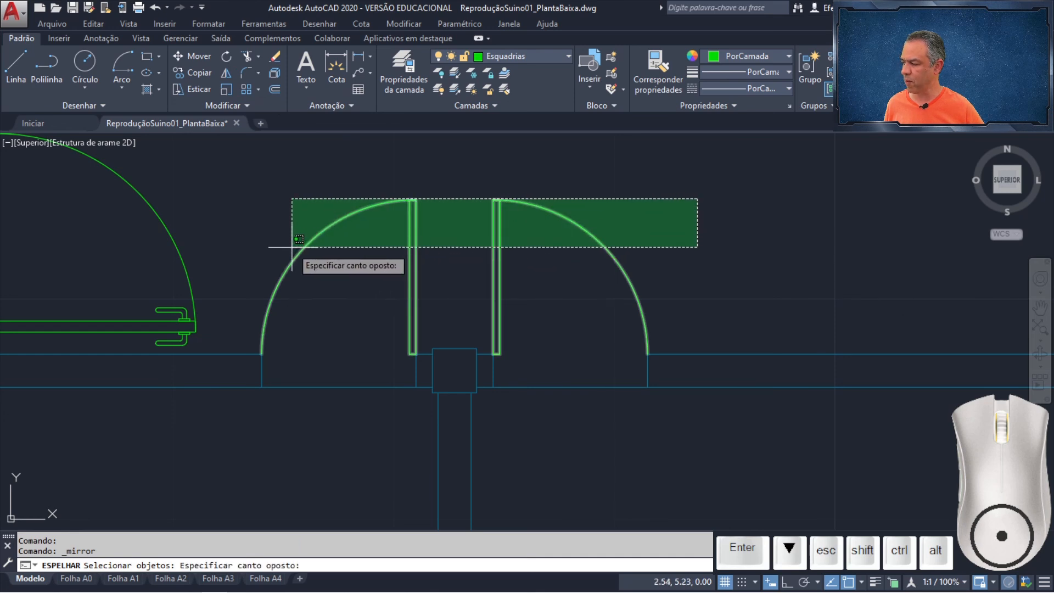
pyautogui.click(291, 247)
pyautogui.press('Return')
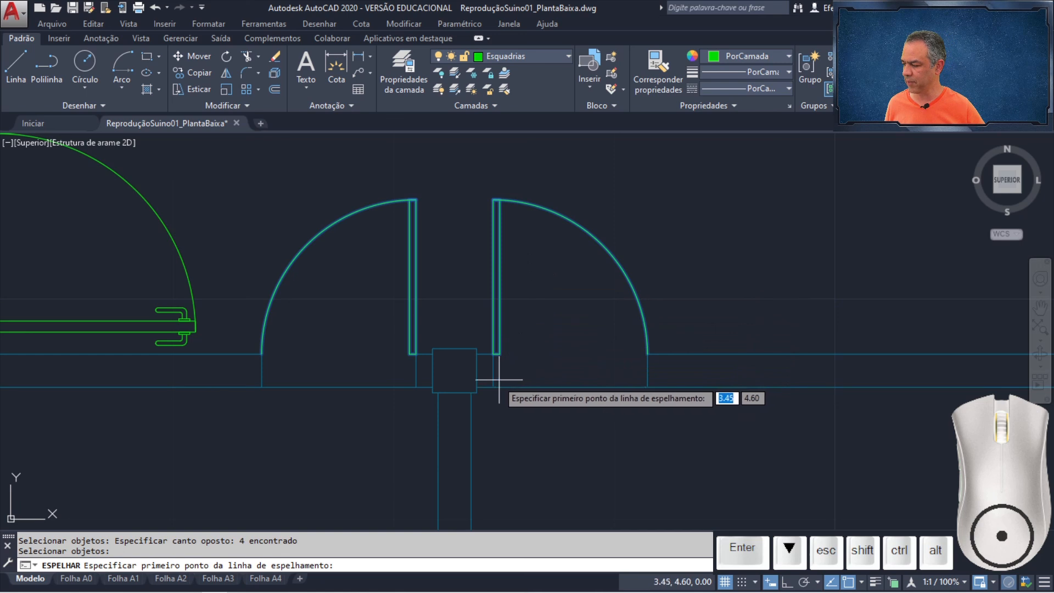
pyautogui.click(493, 374)
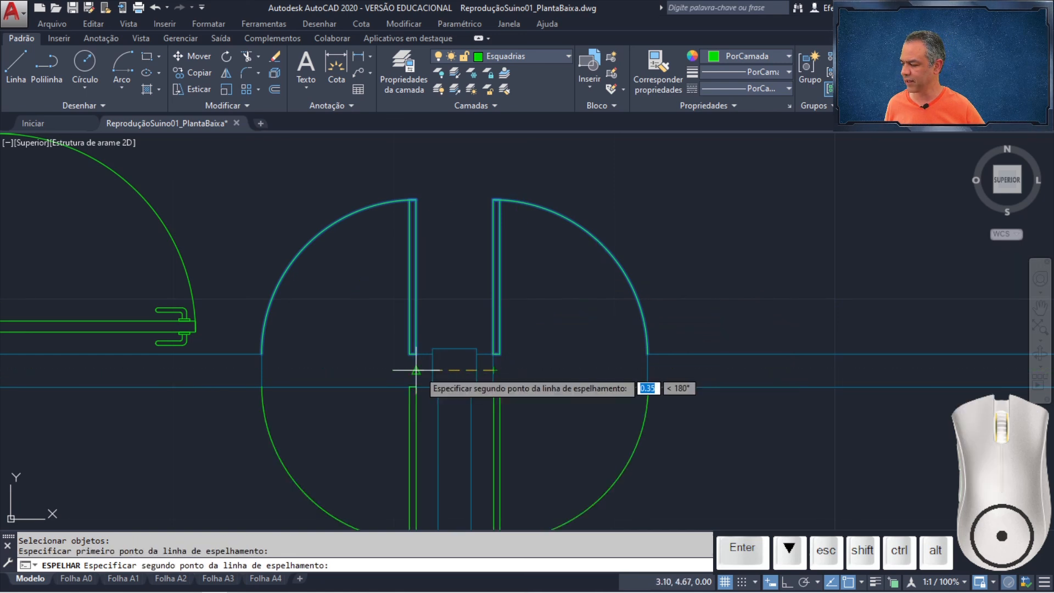
pyautogui.click(415, 370)
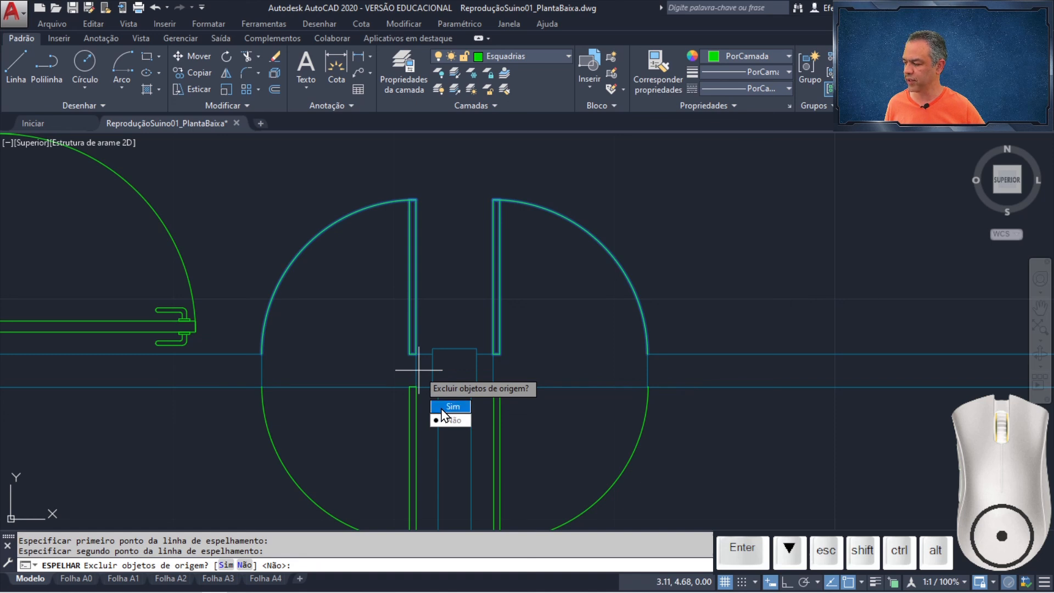
pyautogui.click(443, 409)
# Copy both flipped gates from the midpoint of the pillar's top edge to the same point on the other two partition pillars in the lower row
pyautogui.moveTo(419, 364); pyautogui.dragTo(341, 160, button='middle')
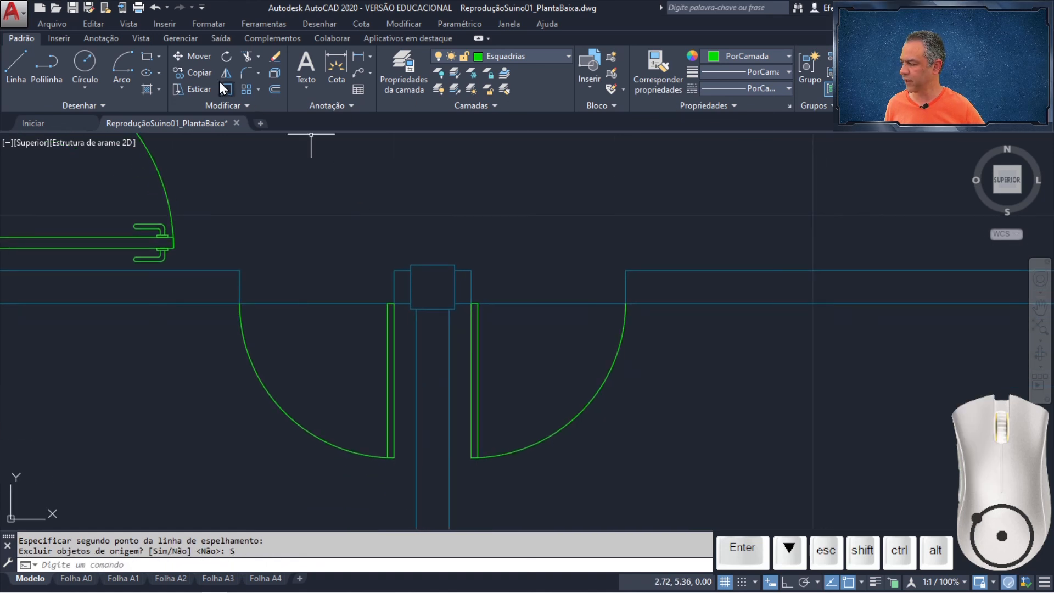
pyautogui.click(193, 72)
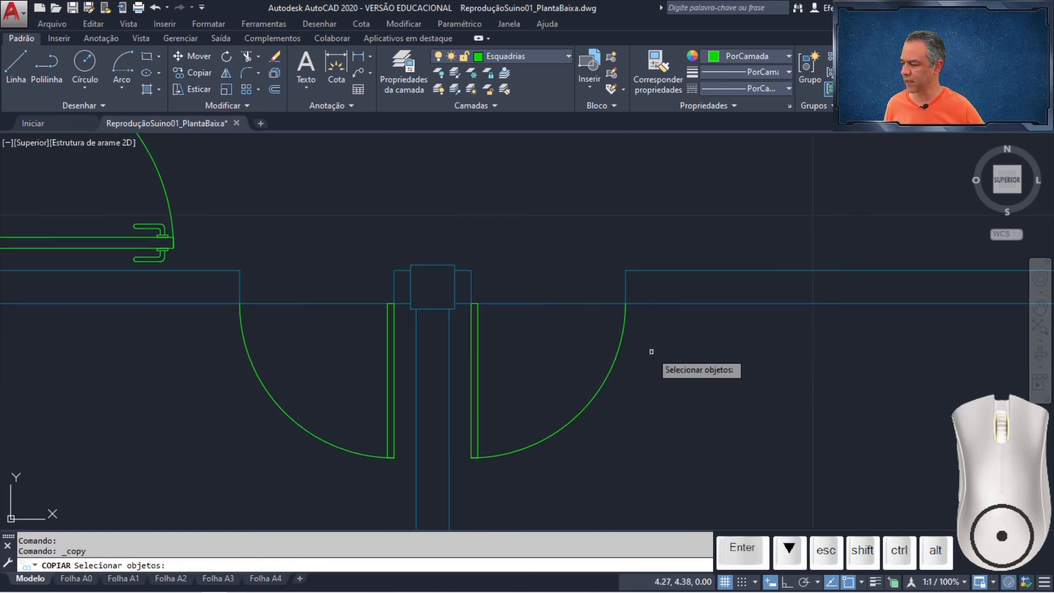
pyautogui.click(652, 352)
pyautogui.click(472, 475)
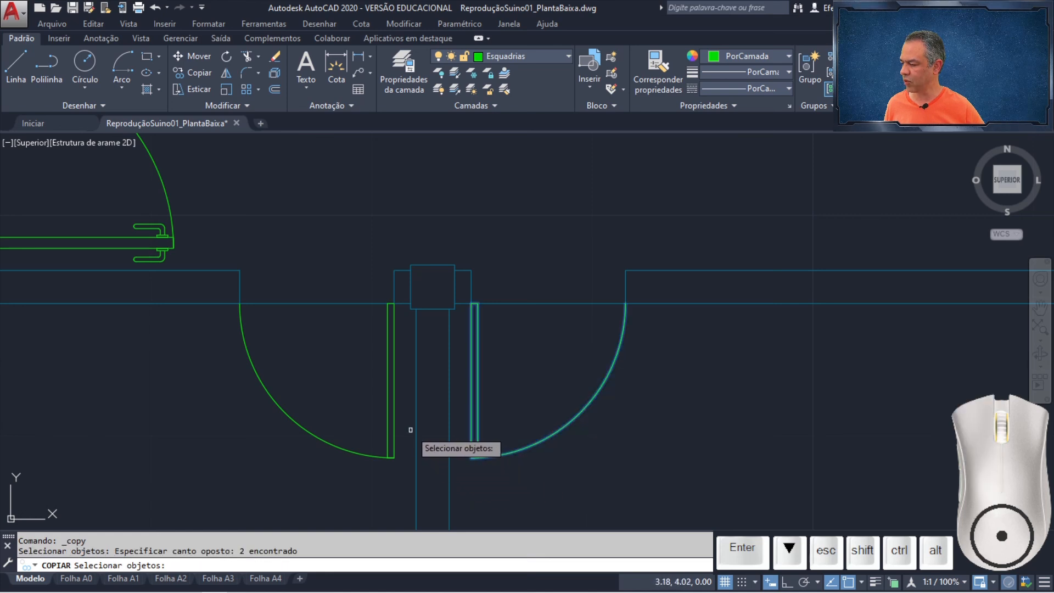
pyautogui.click(411, 429)
pyautogui.click(352, 464)
pyautogui.press('Return')
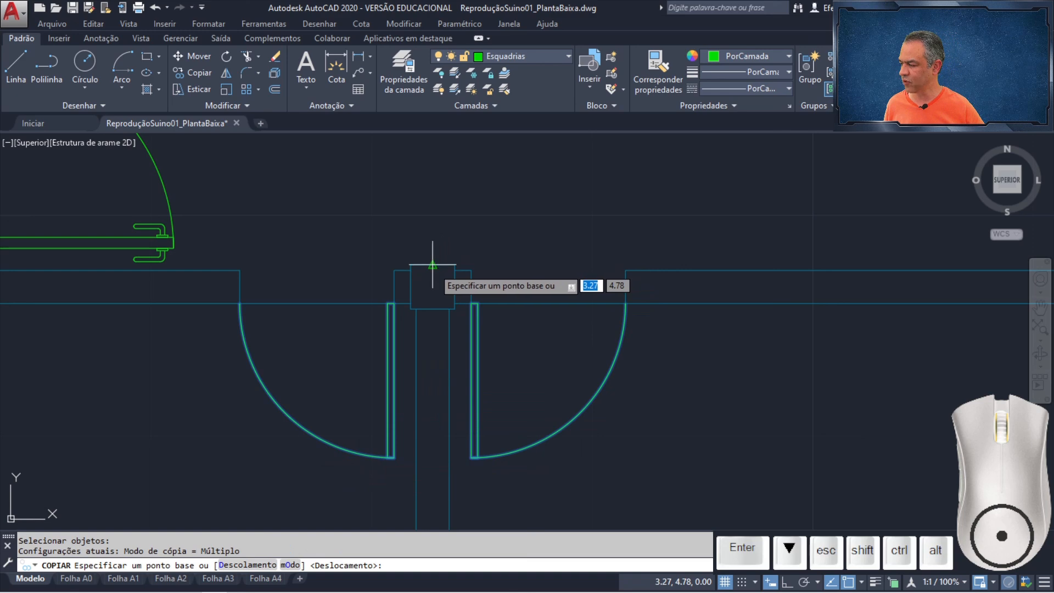
pyautogui.click(433, 265)
pyautogui.scroll(-5, 472, 274)
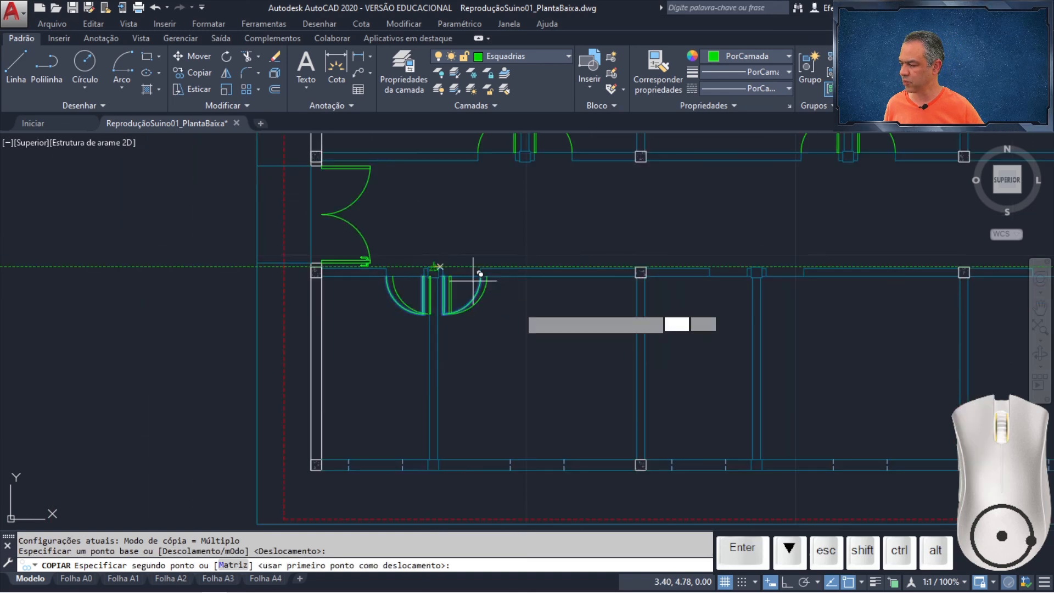
pyautogui.moveTo(717, 341); pyautogui.dragTo(212, 308, button='middle')
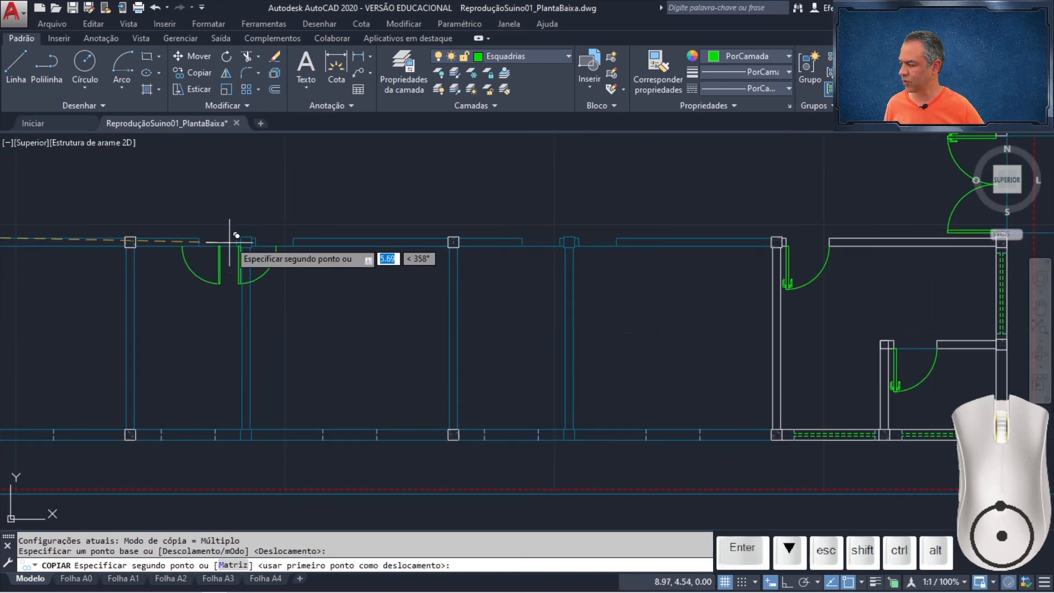
pyautogui.scroll(3, 254, 245)
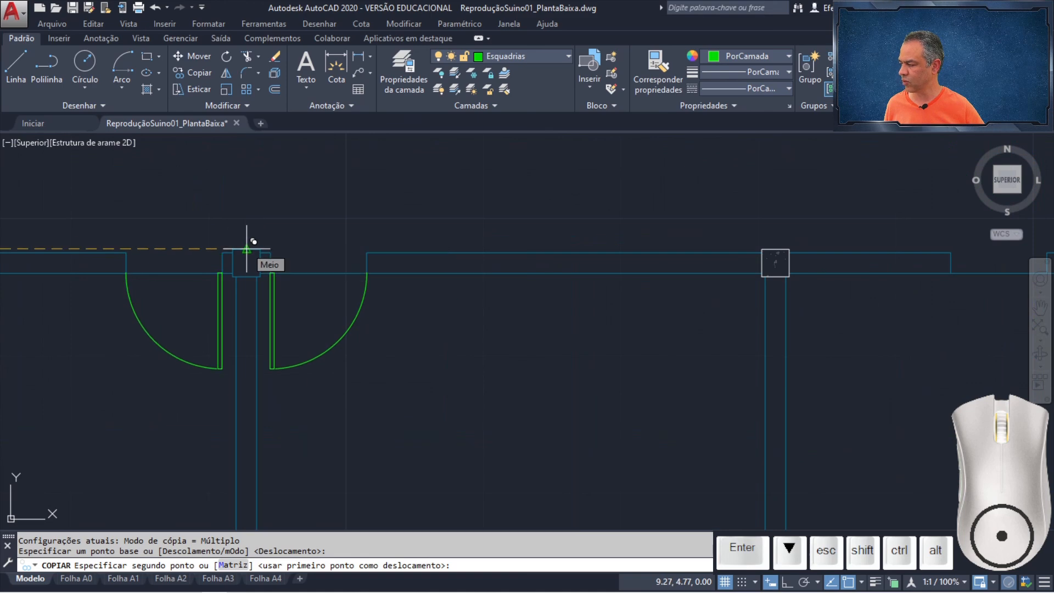
pyautogui.click(246, 249)
pyautogui.scroll(-4, 460, 276)
pyautogui.scroll(6, 697, 322)
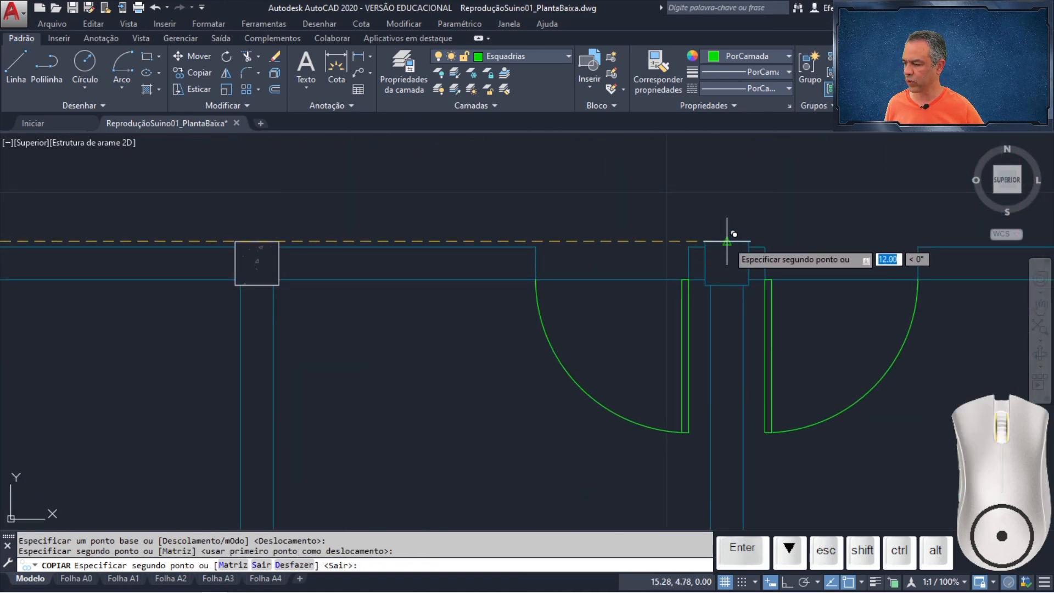
pyautogui.click(727, 242)
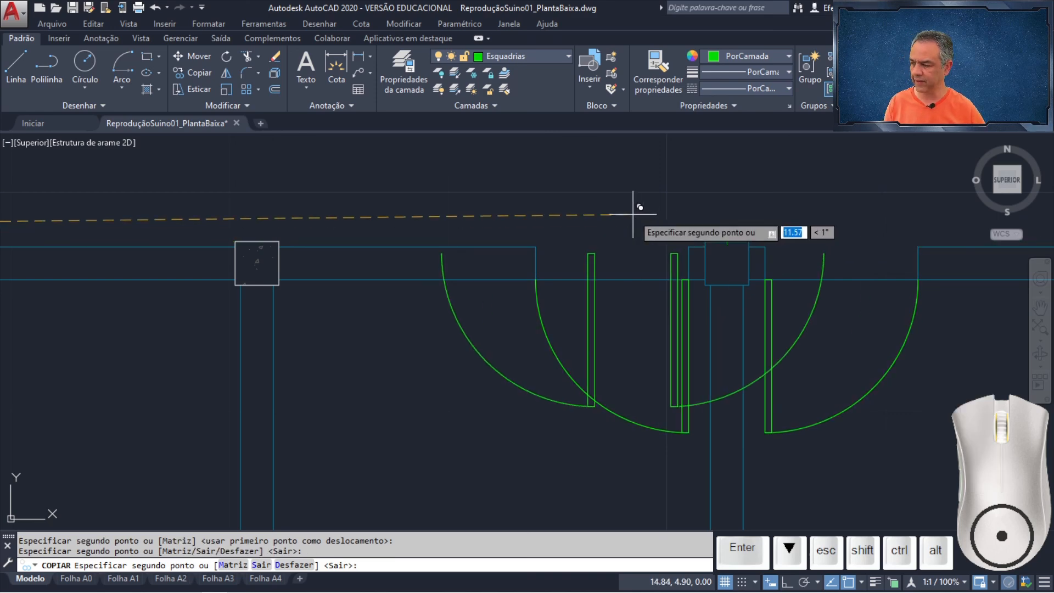
pyautogui.press('Return')
pyautogui.middleClick(633, 214)
pyautogui.middleClick(633, 214)
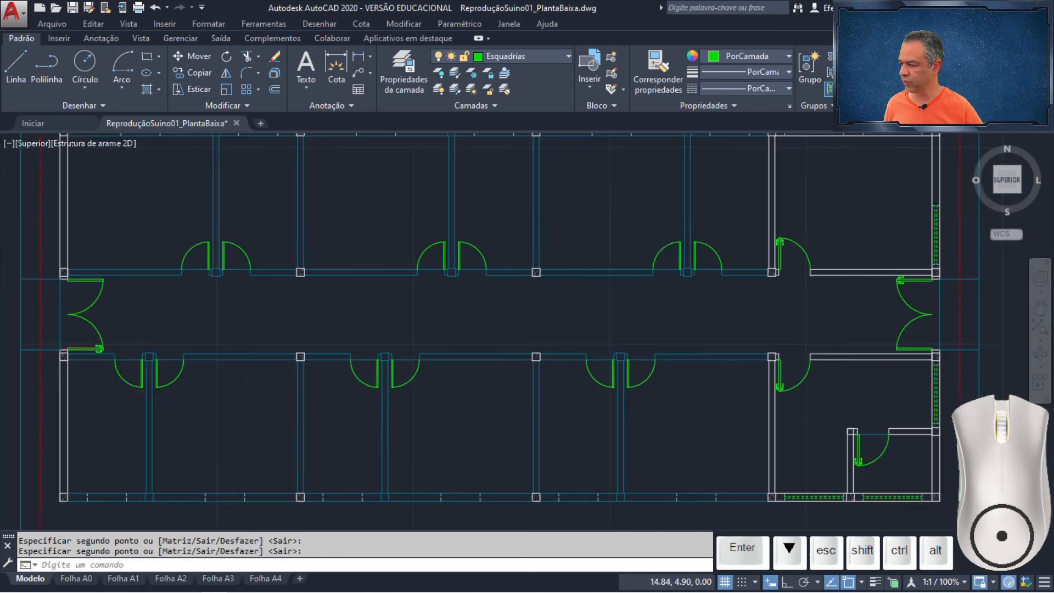